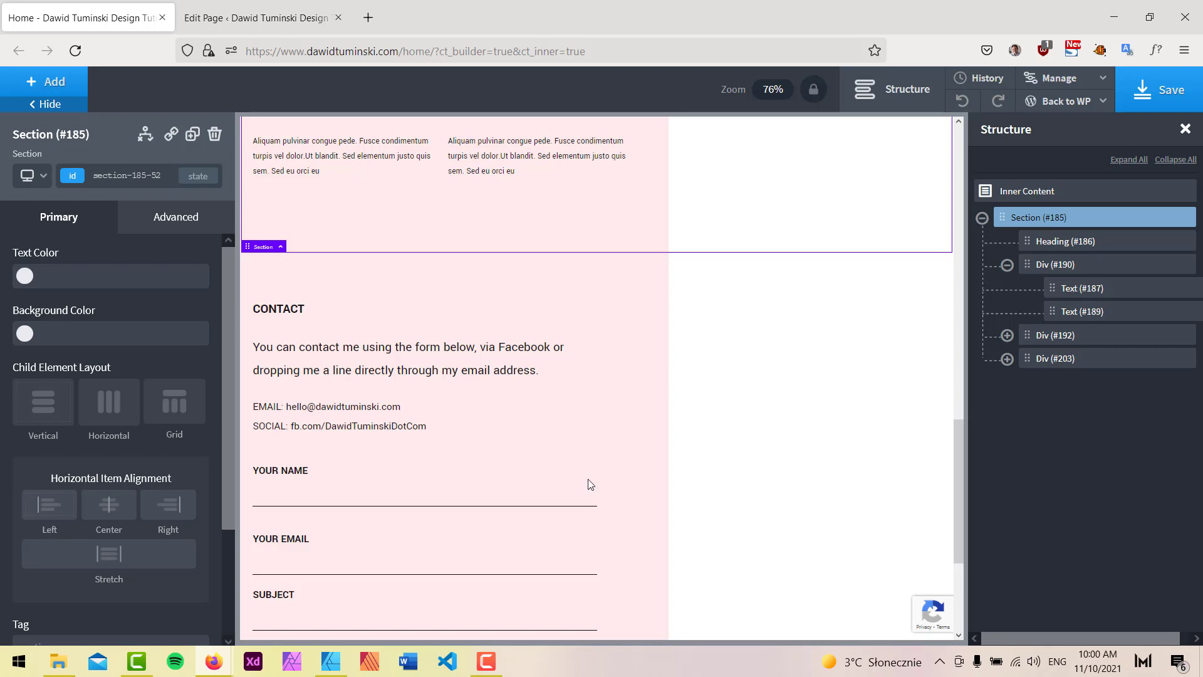
Switch to Affinity Designer and examine the latest work and courses sections of the site redesign mockup.
click(330, 662)
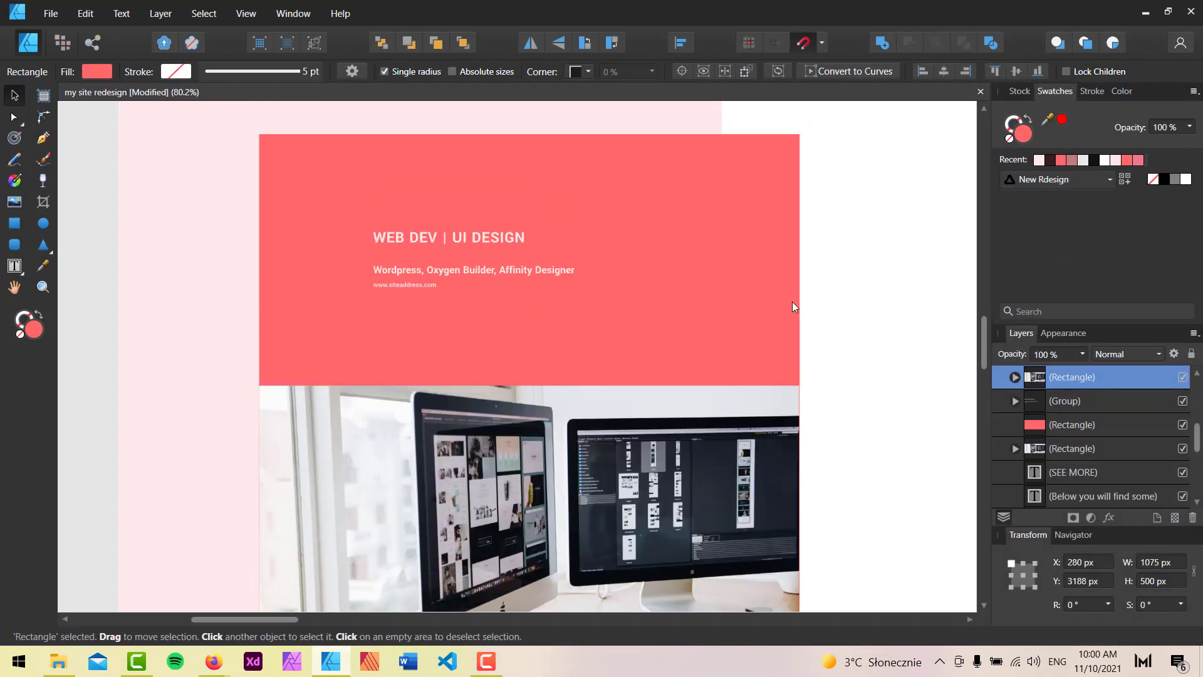
scroll(796, 298, up, 2)
scroll(776, 297, down, 5)
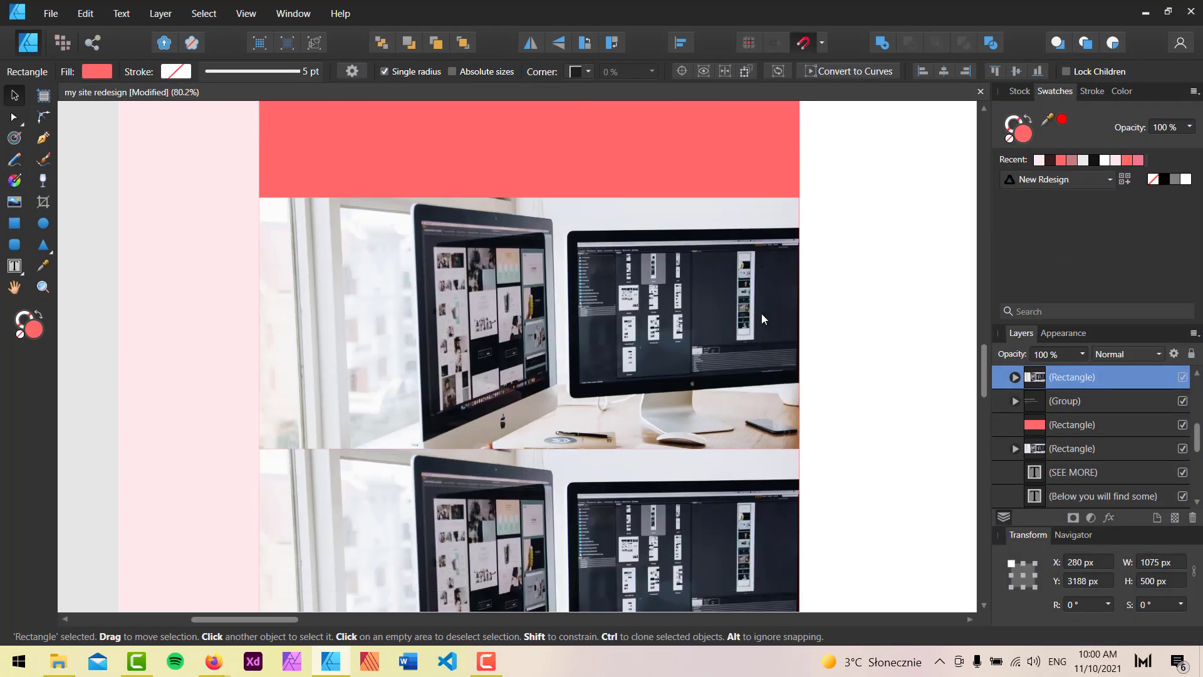
scroll(763, 319, down, 9)
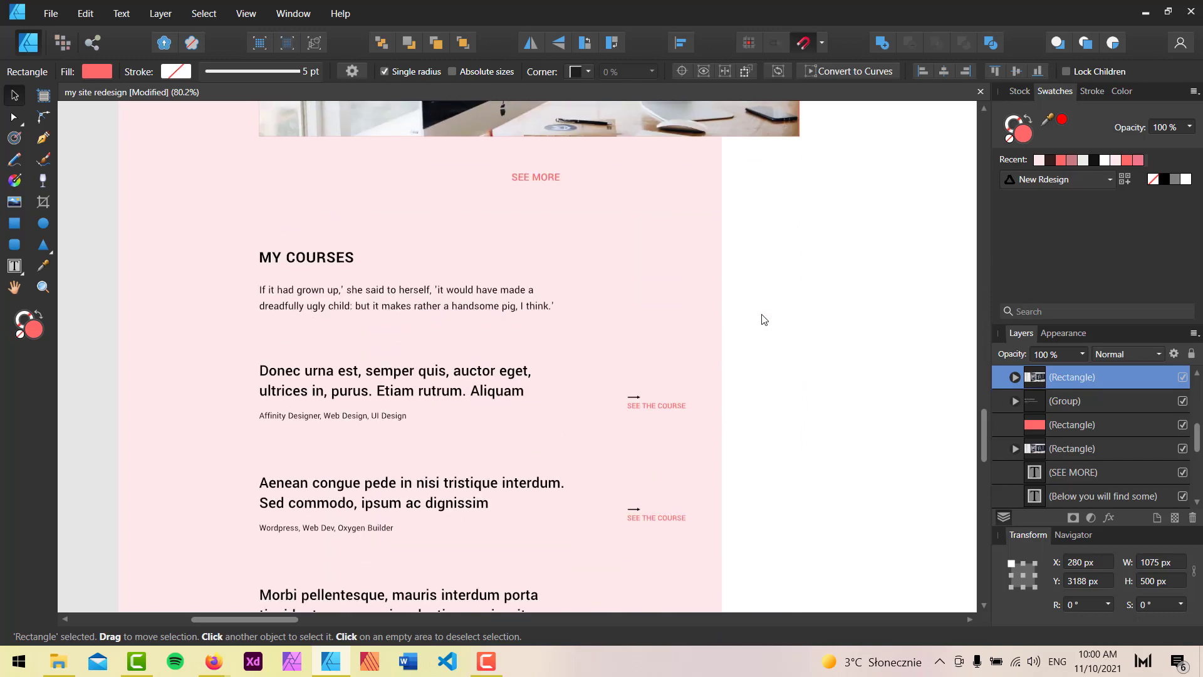
scroll(763, 320, down, 3)
scroll(391, 518, up, 14)
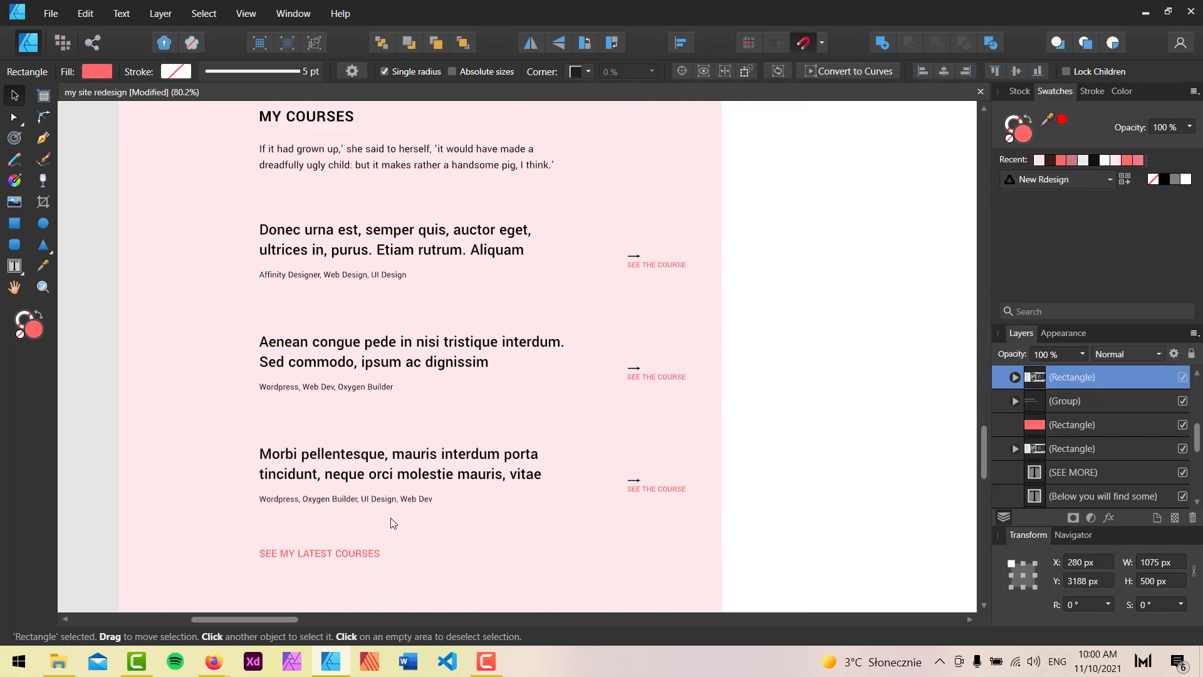
scroll(391, 518, up, 4)
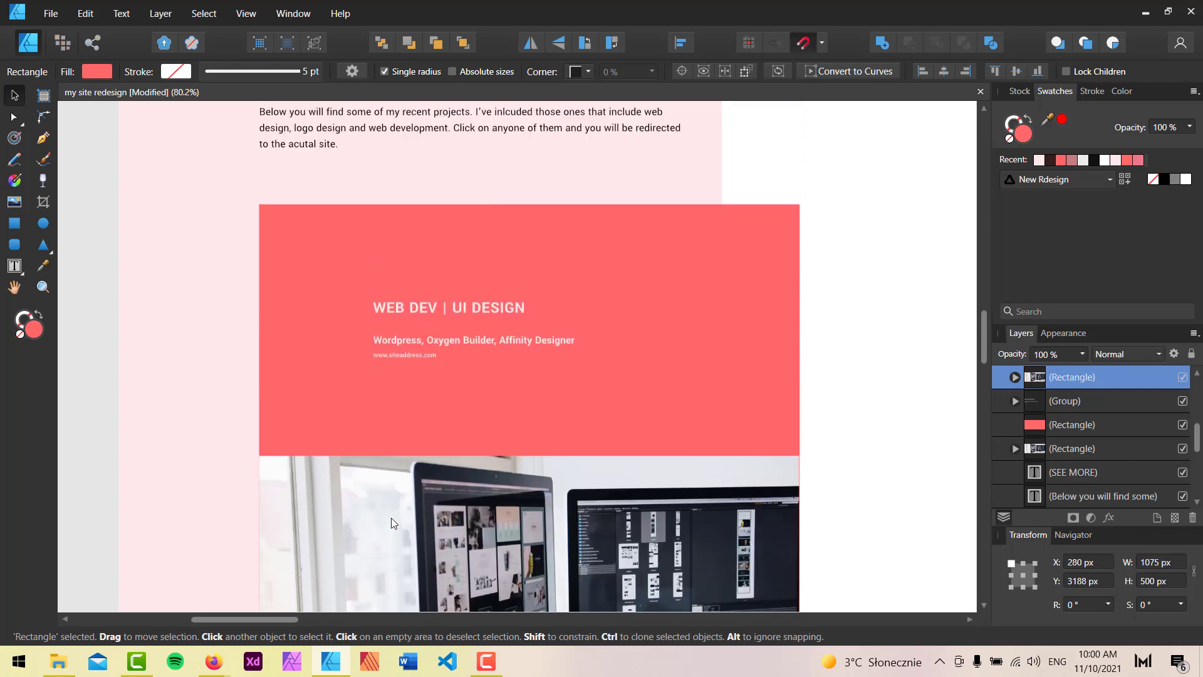
scroll(820, 320, up, 2)
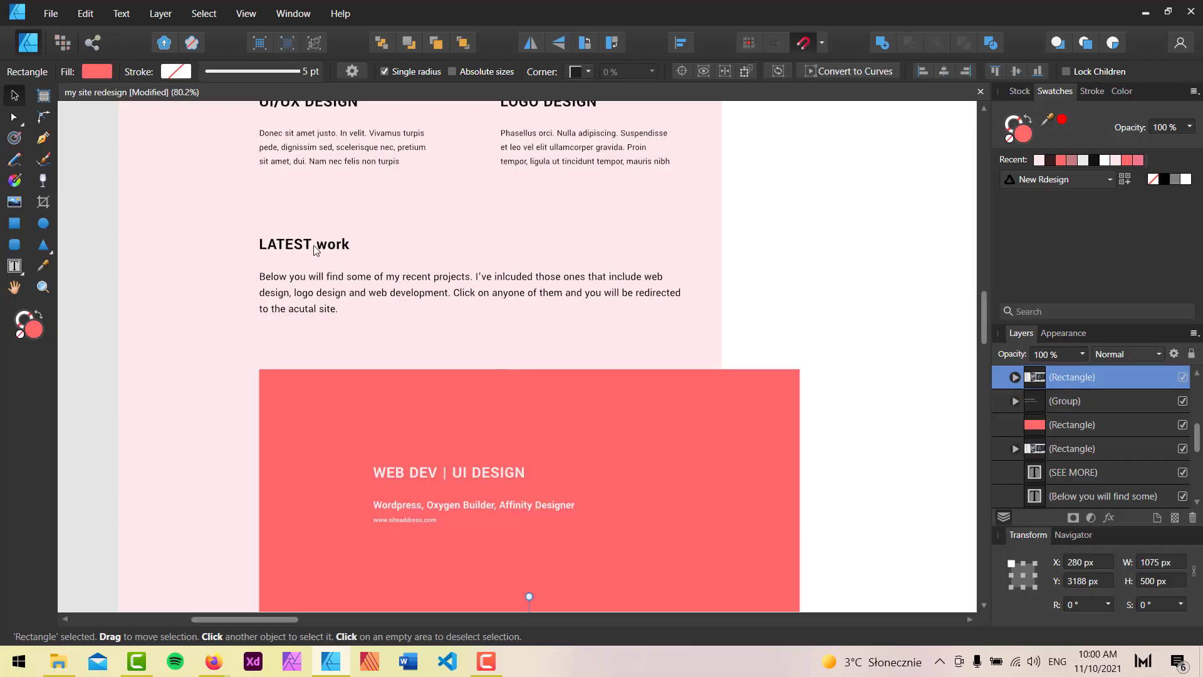
Copy the entire description paragraph beneath the LATEST work heading in the mockup.
click(311, 249)
triple_click(303, 280)
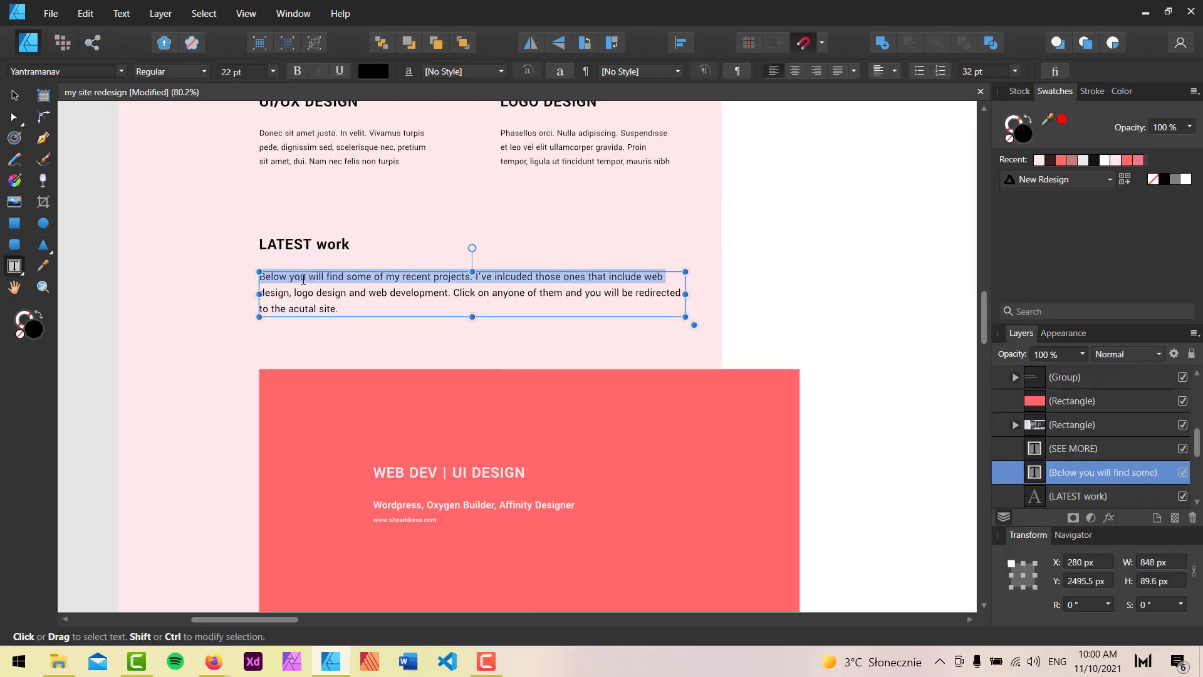
click(303, 280)
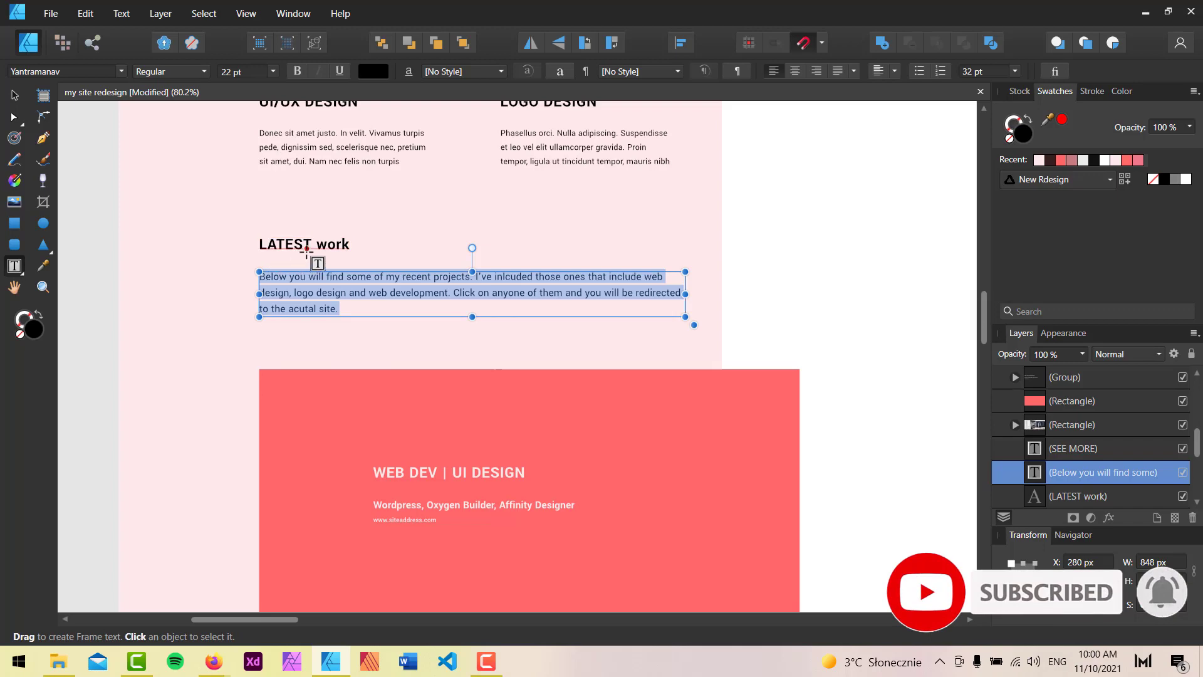
Switch to the Oxygen Builder window in Firefox, duplicate the ABOUT ME heading and move the copy to the end of its section.
mouse_move(213, 661)
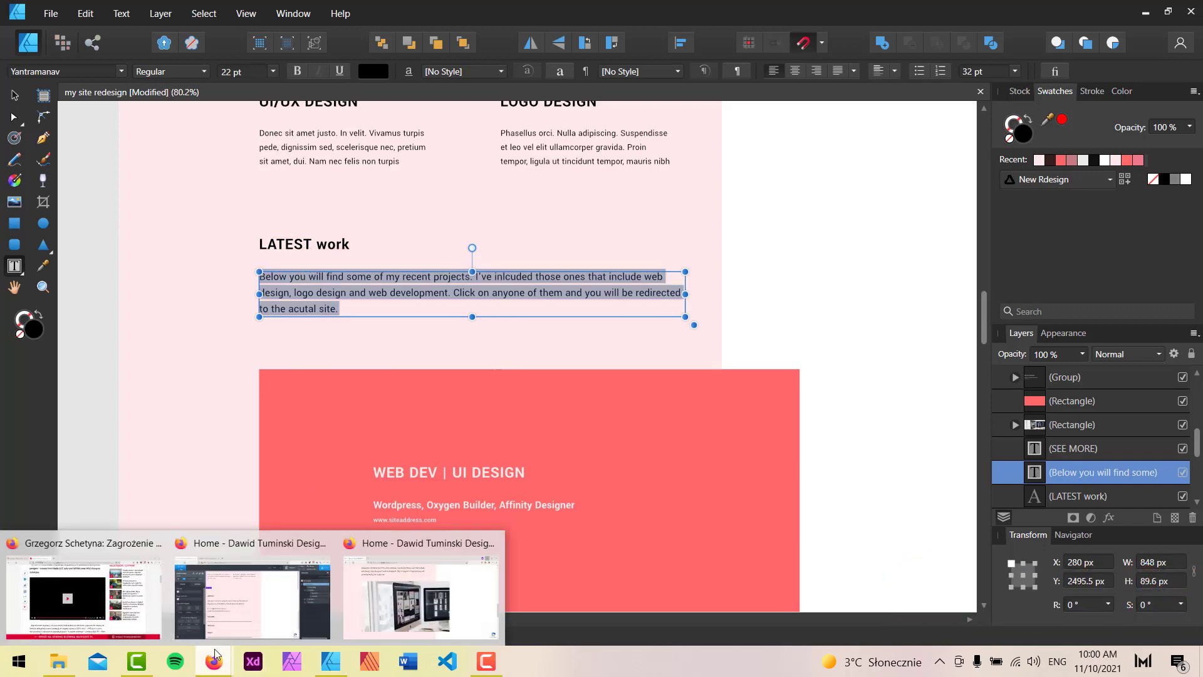
click(231, 611)
scroll(689, 333, up, 12)
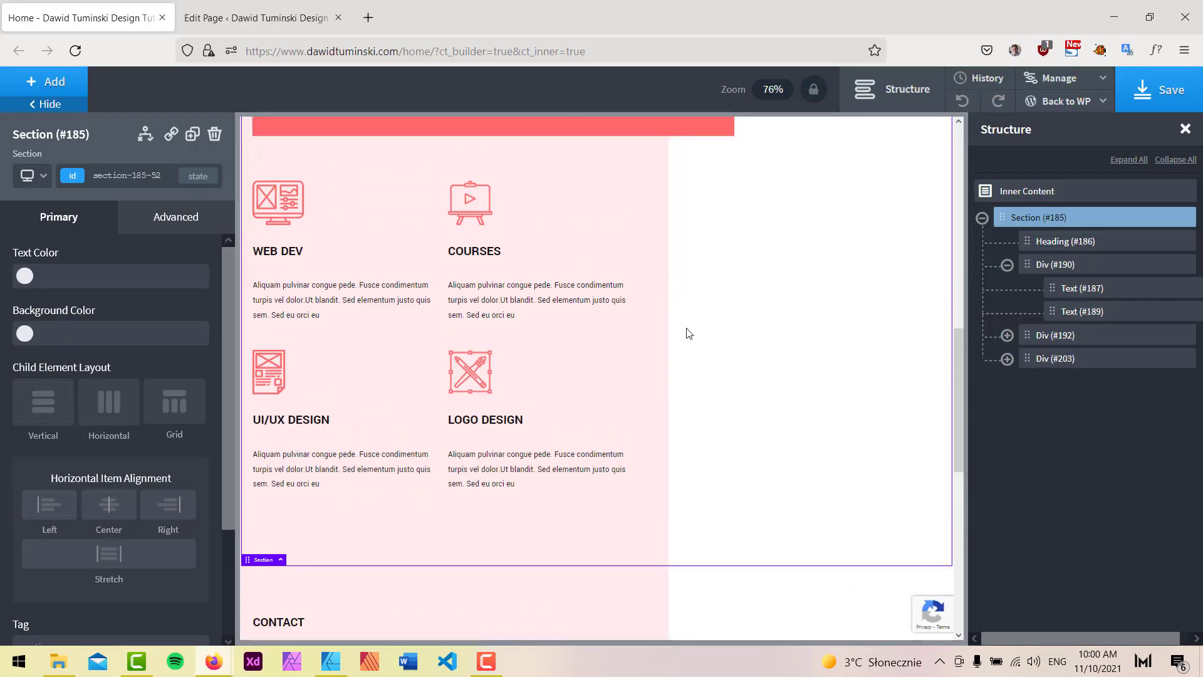
click(306, 342)
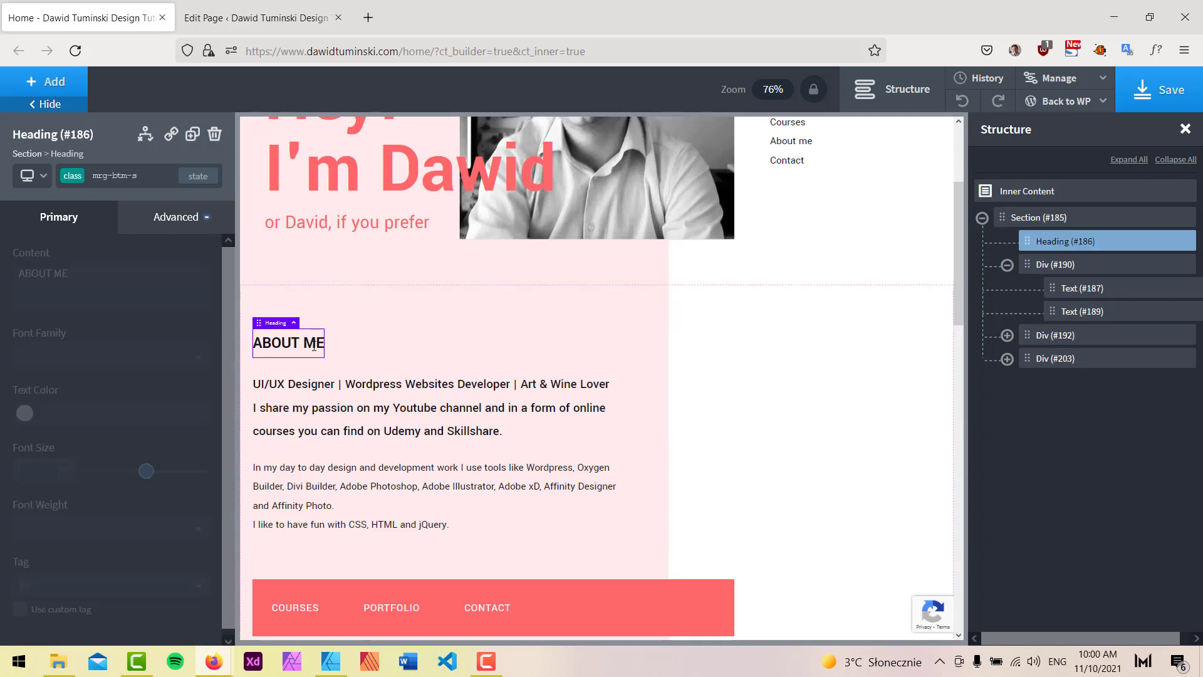
click(193, 134)
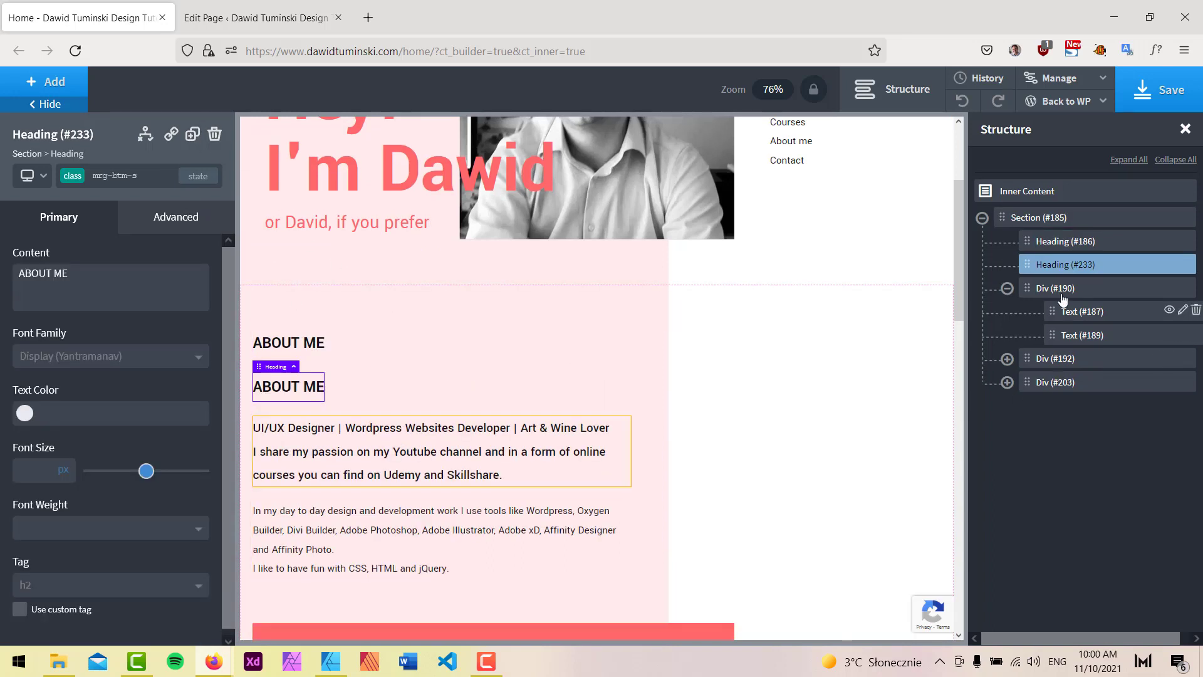
drag(1061, 264, 1035, 382)
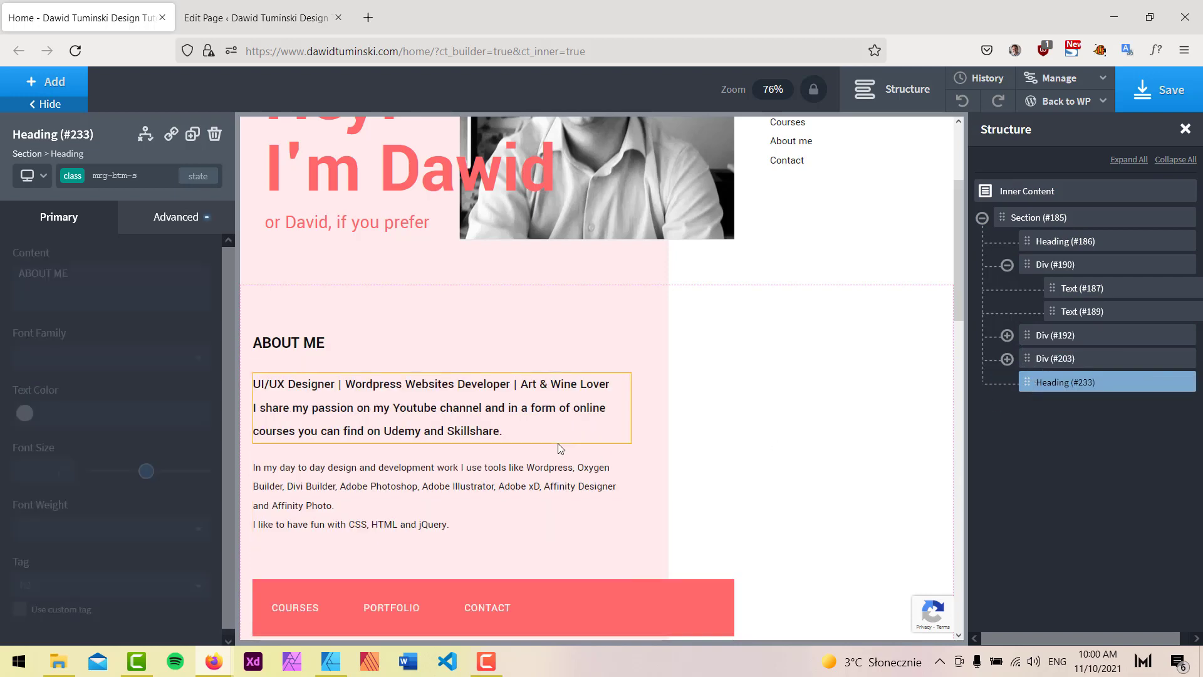
Change the duplicated heading's text to "LATEST WORK".
scroll(561, 368, down, 10)
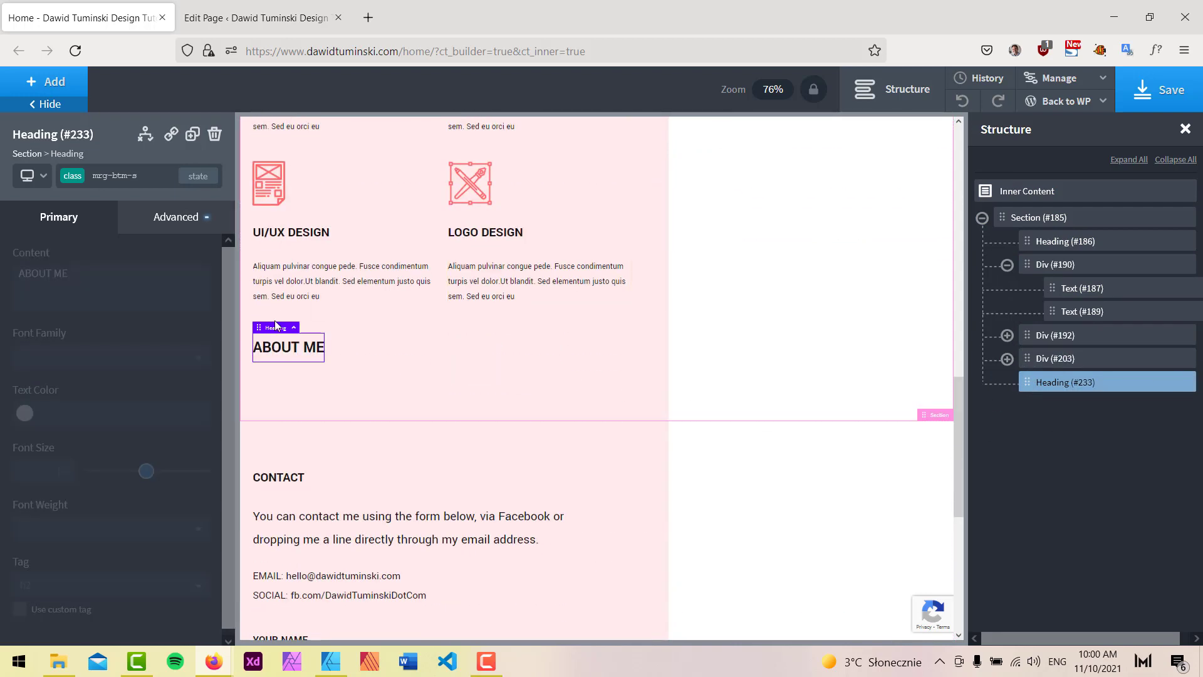
double_click(283, 351)
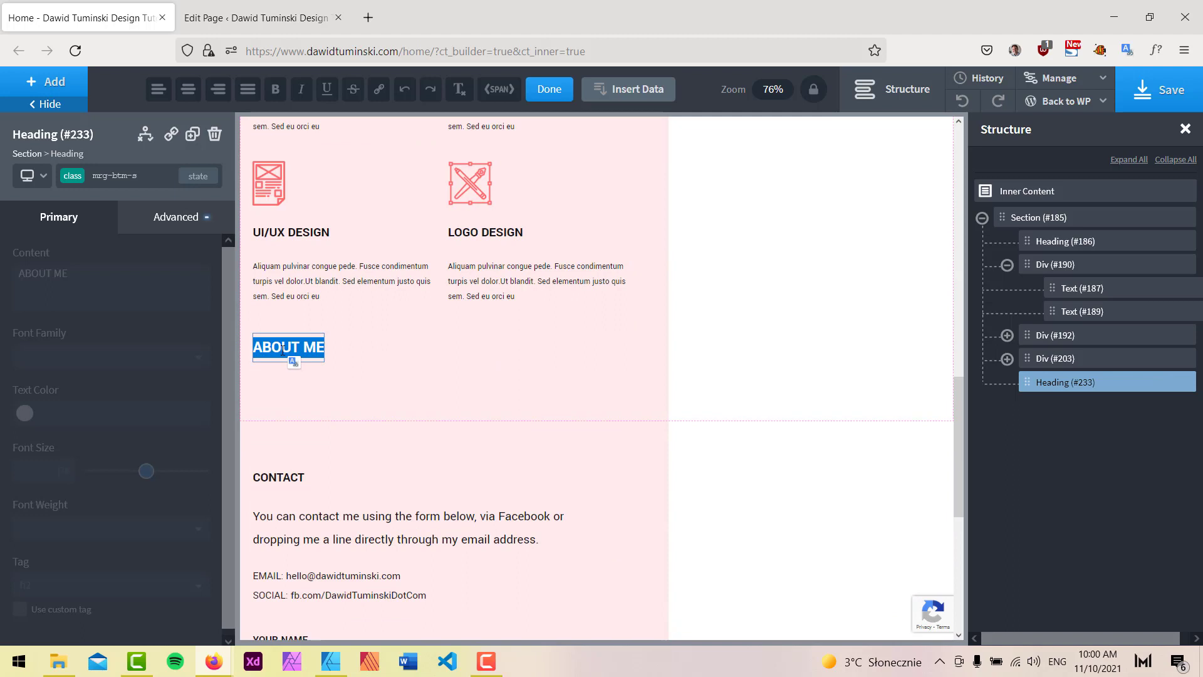
text(late)
key(BackSpace)
key(BackSpace)
key(BackSpace)
key(BackSpace)
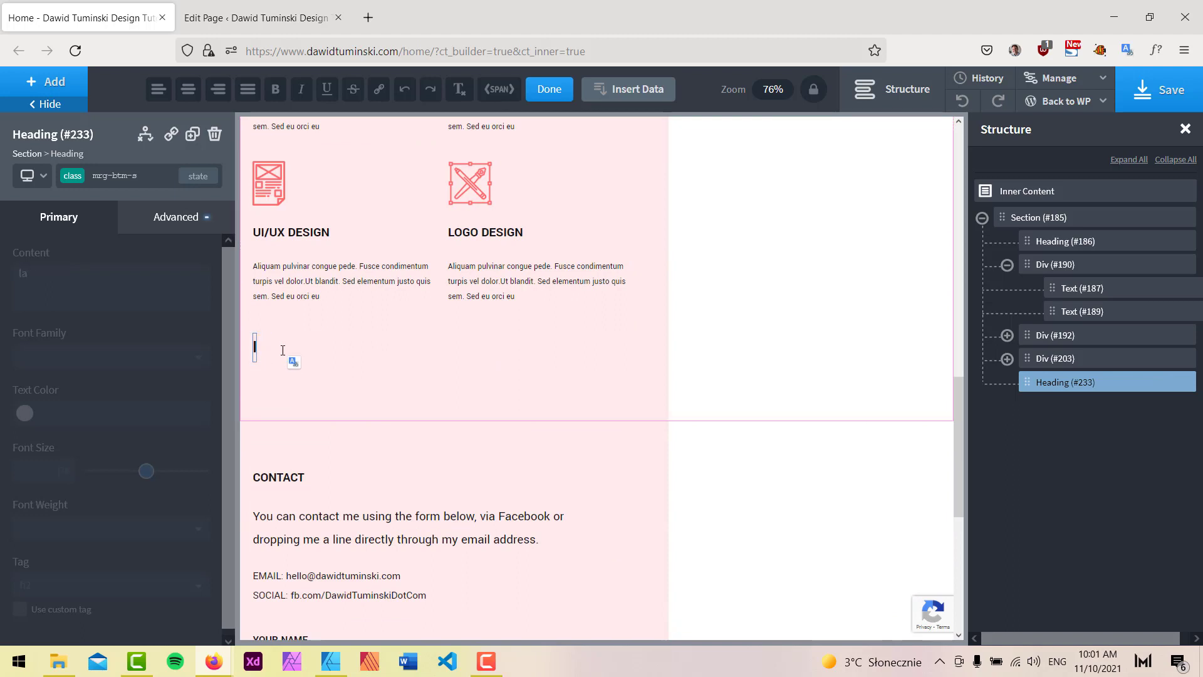
text(LATEST WORK)
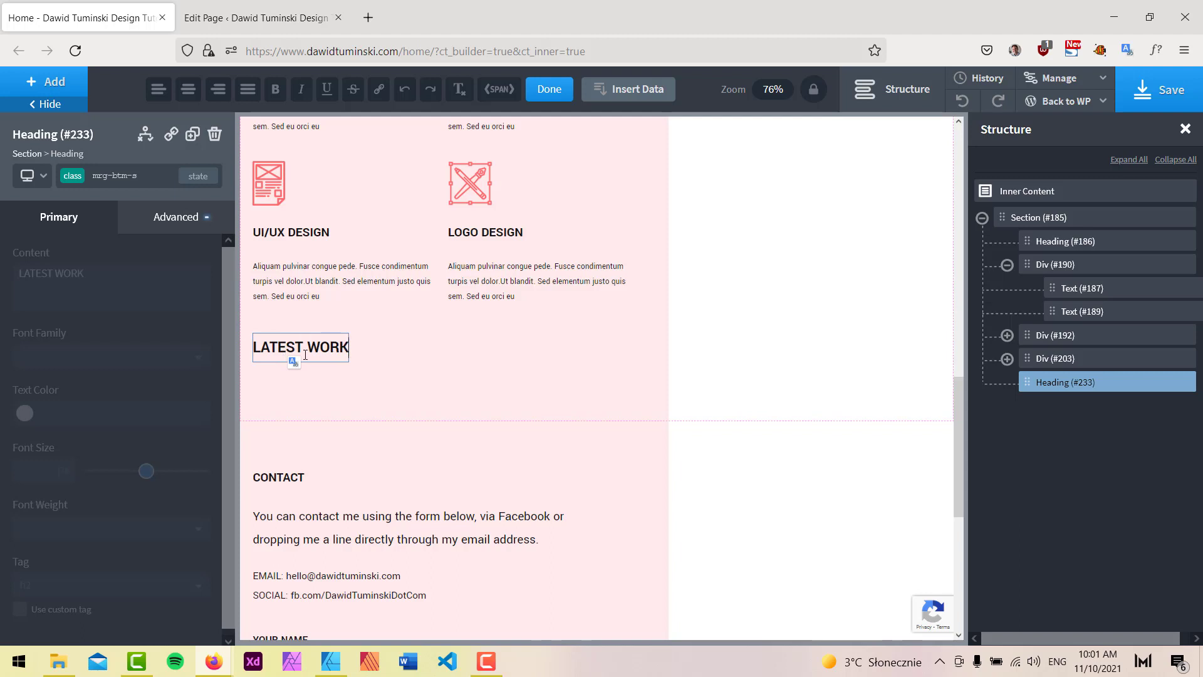
Wrap the LATEST WORK heading in a div and add a text element inside it below the heading.
click(1173, 381)
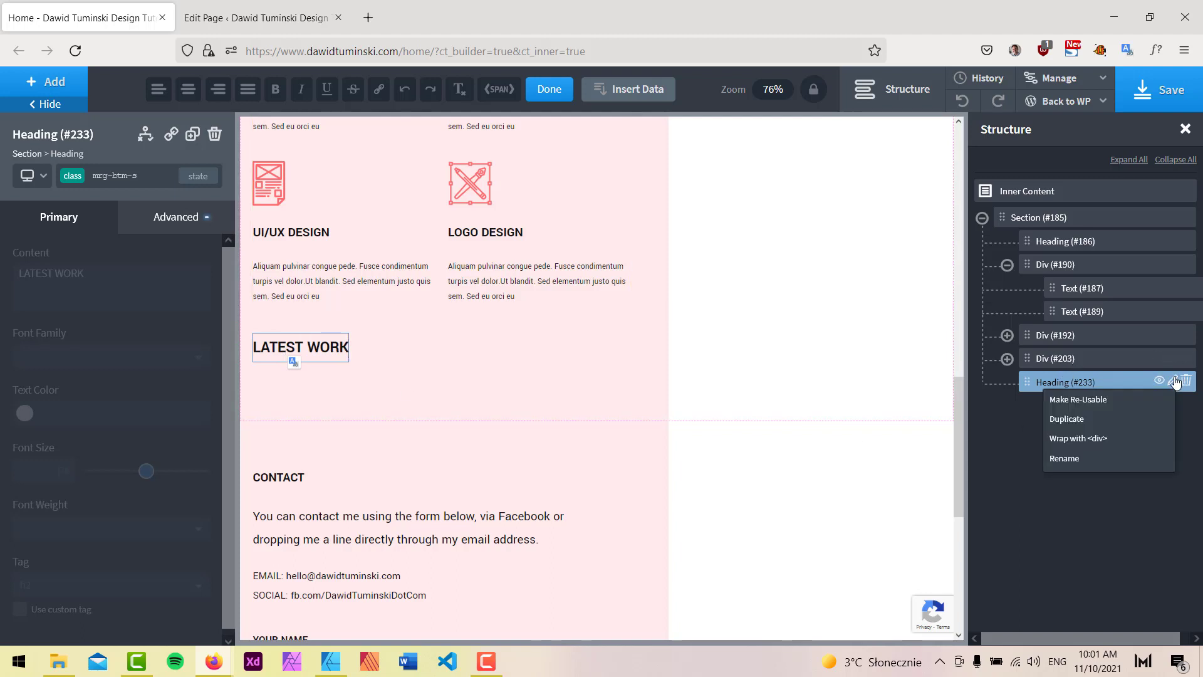
click(1099, 439)
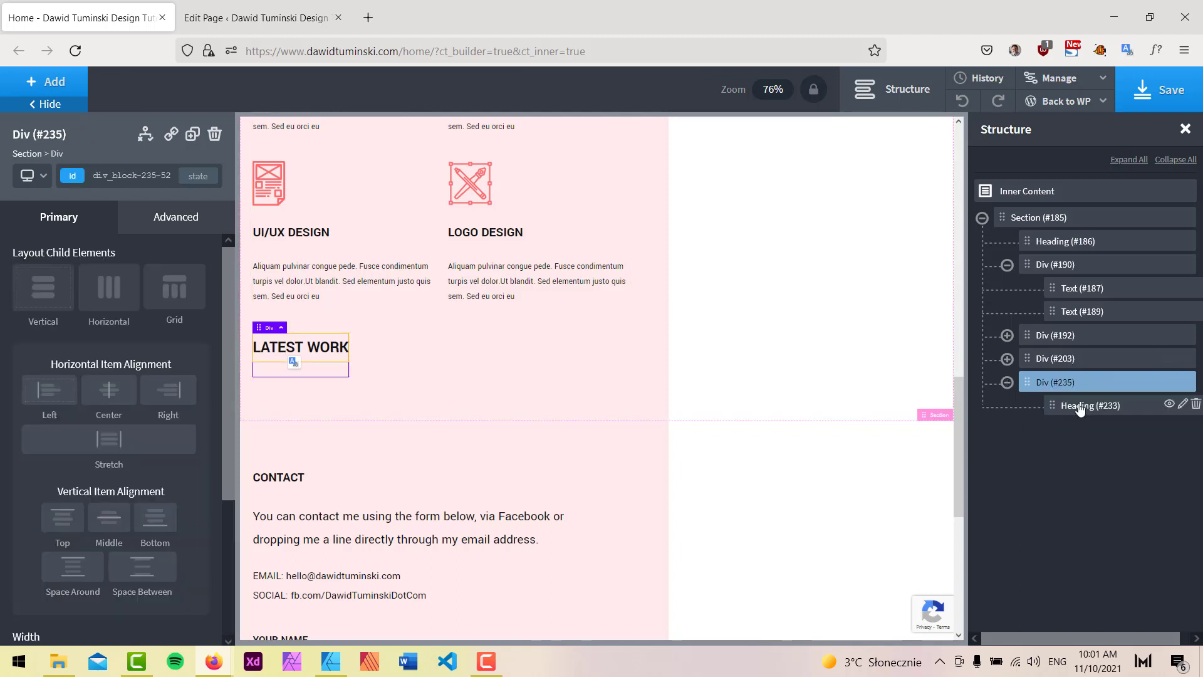
click(61, 89)
text(t)
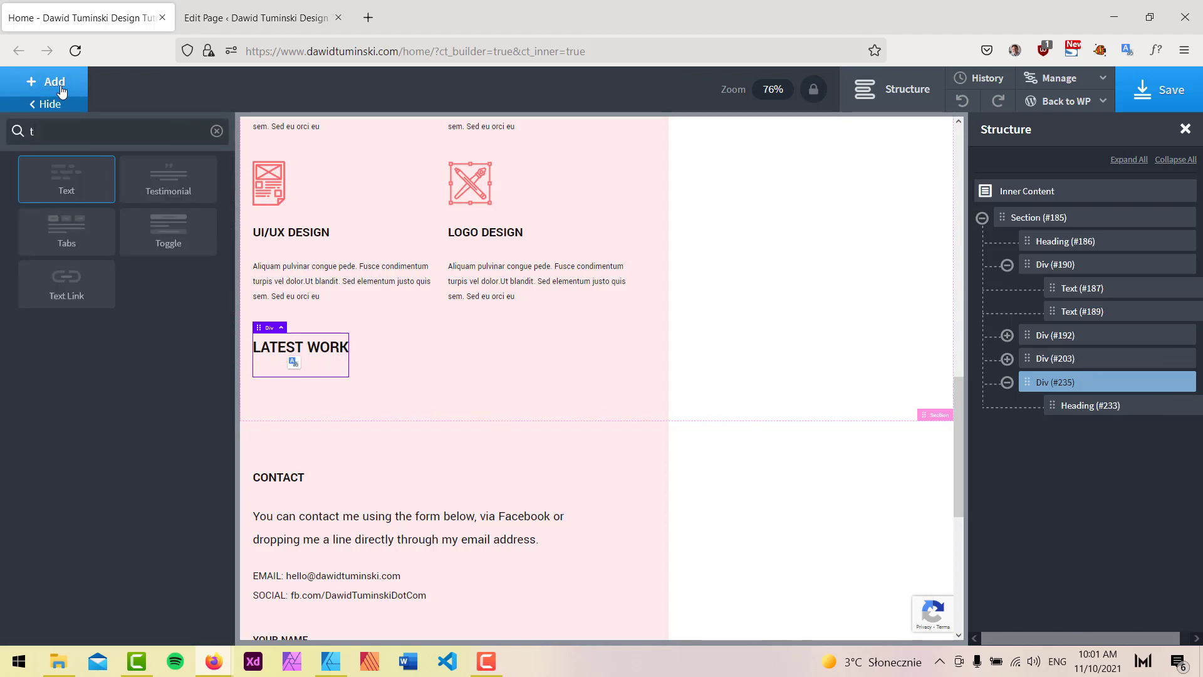
text(e)
click(67, 179)
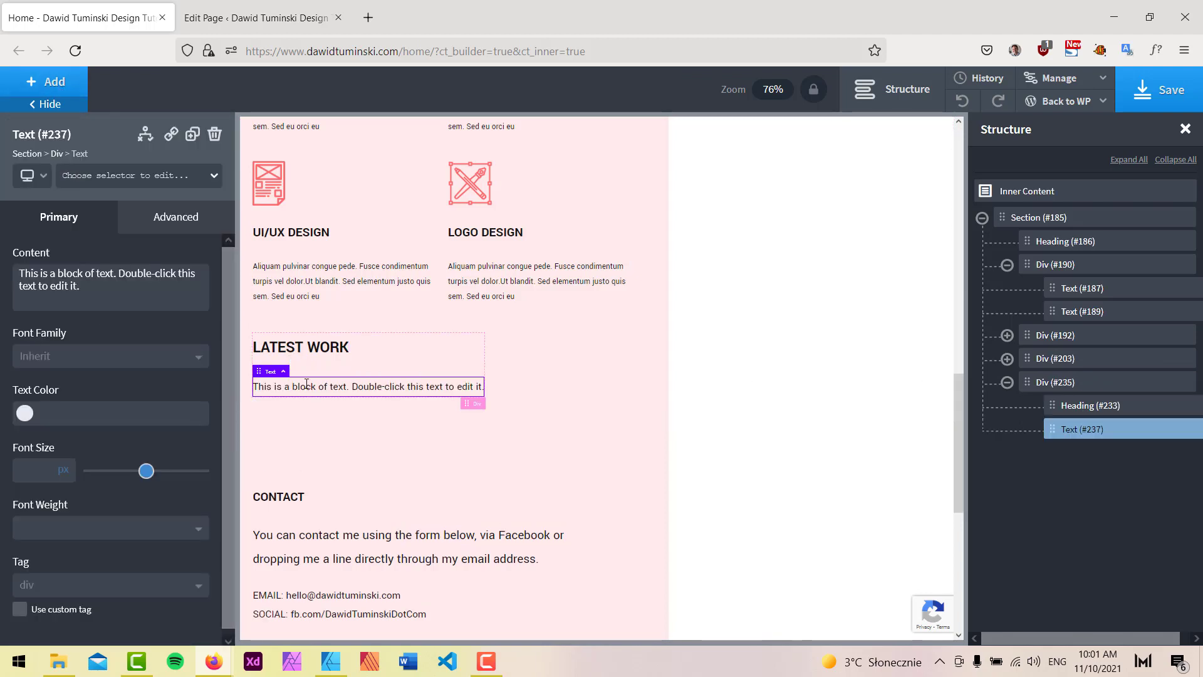
Replace the new text element's placeholder with the copied paragraph starting "Below you will find some of my recent projects".
double_click(306, 384)
key(ctrl+a)
text(Below you will find some of my recent projects. I've inlcuded those ones that include web design, logo design and web development. Click on anyone of them and you will be redirected to the acutal site.)
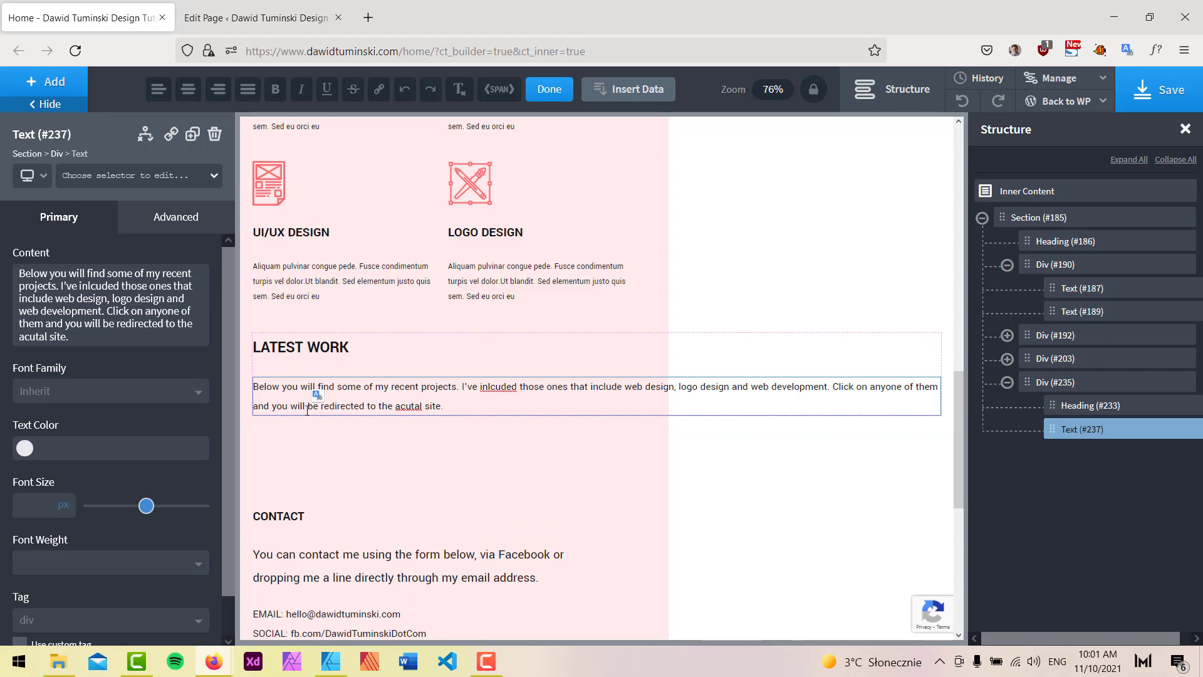
Set the width of the div around the LATEST WORK heading and paragraph to 55%.
click(1054, 384)
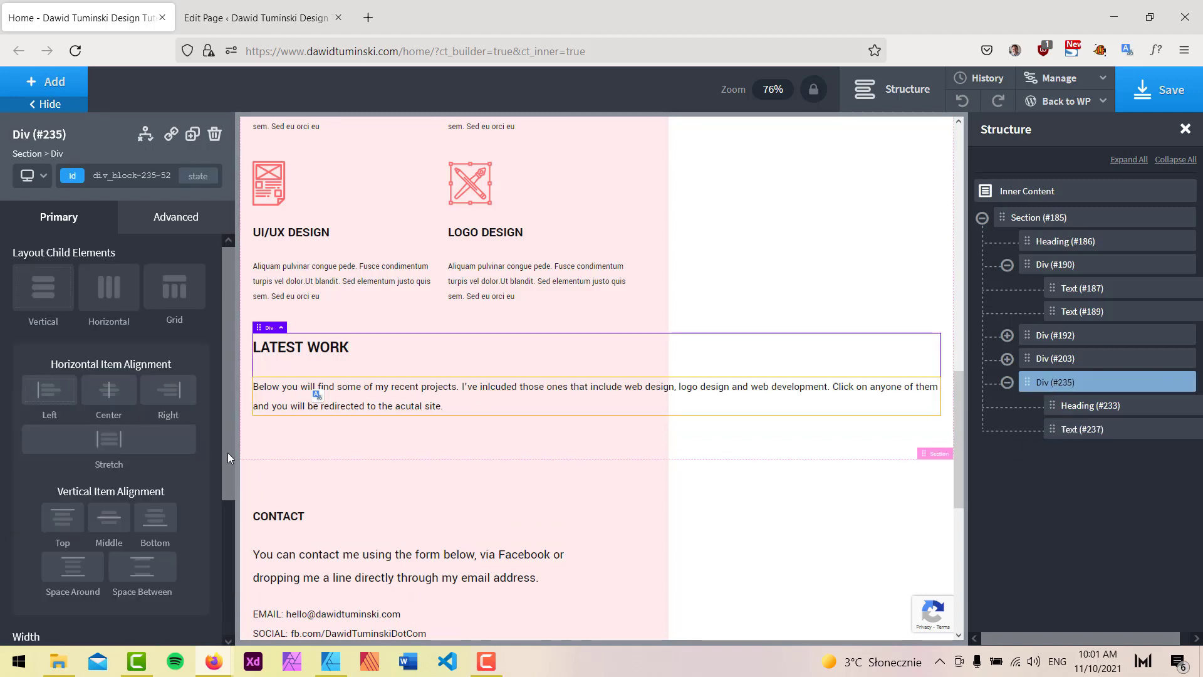
scroll(144, 471, down, 5)
text(55)
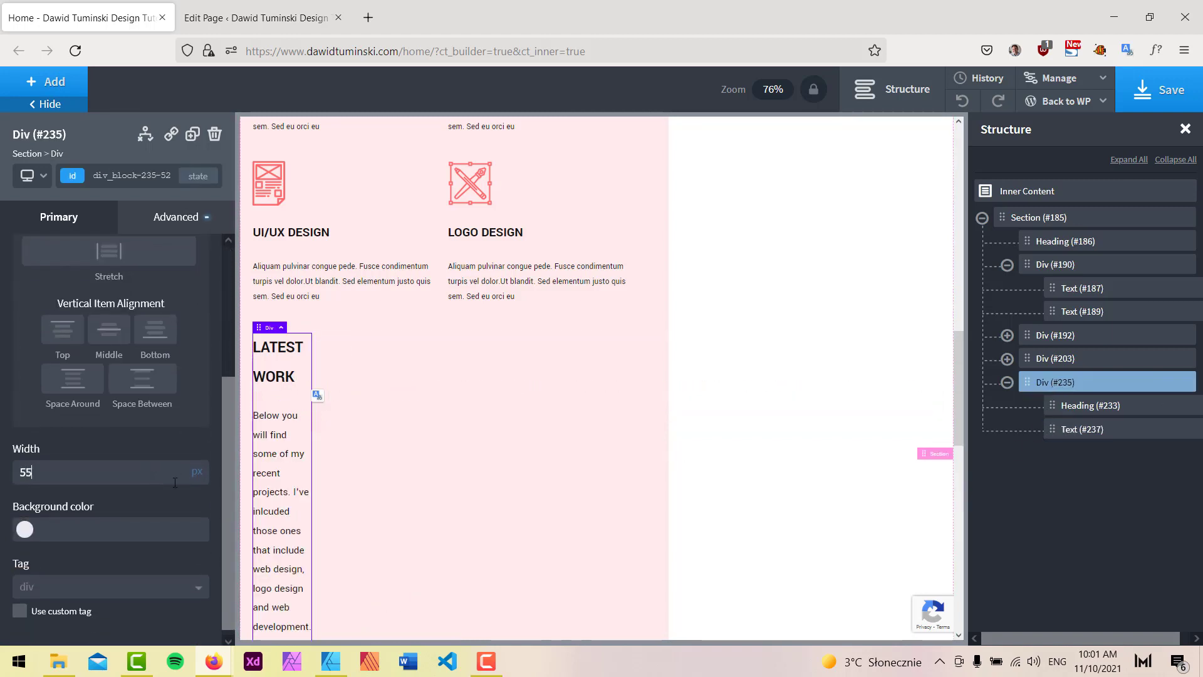
click(209, 464)
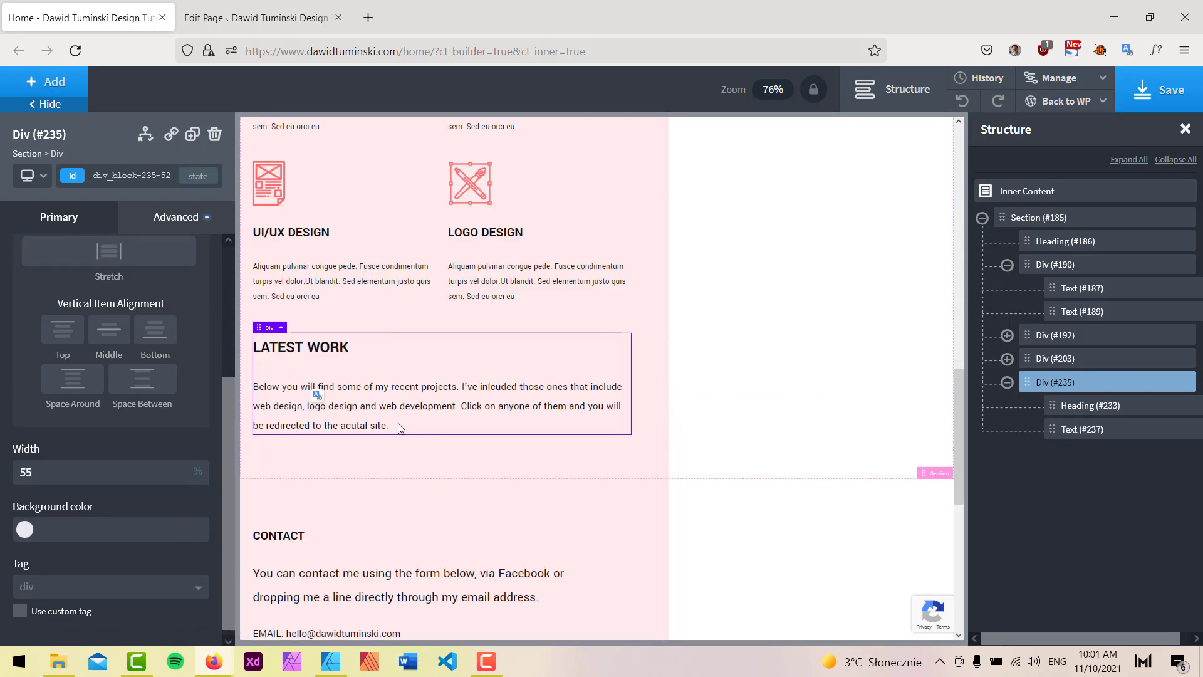
Check the class and settings of the smaller ABOUT ME paragraph.
scroll(728, 314, up, 10)
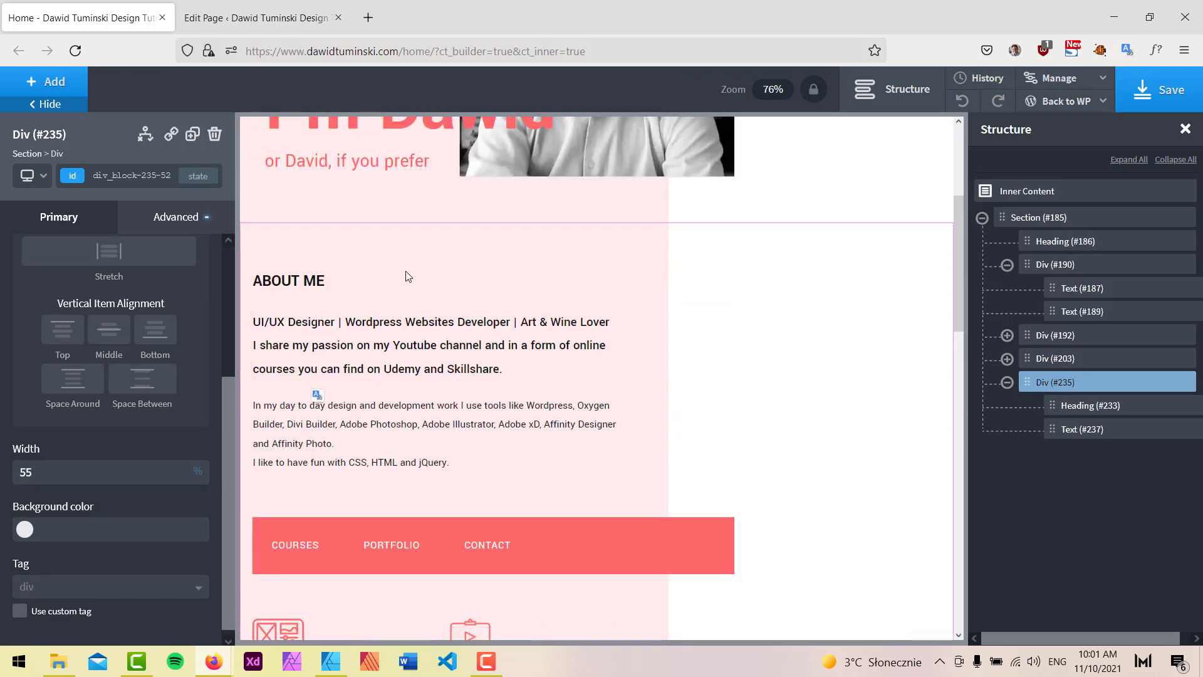
click(411, 447)
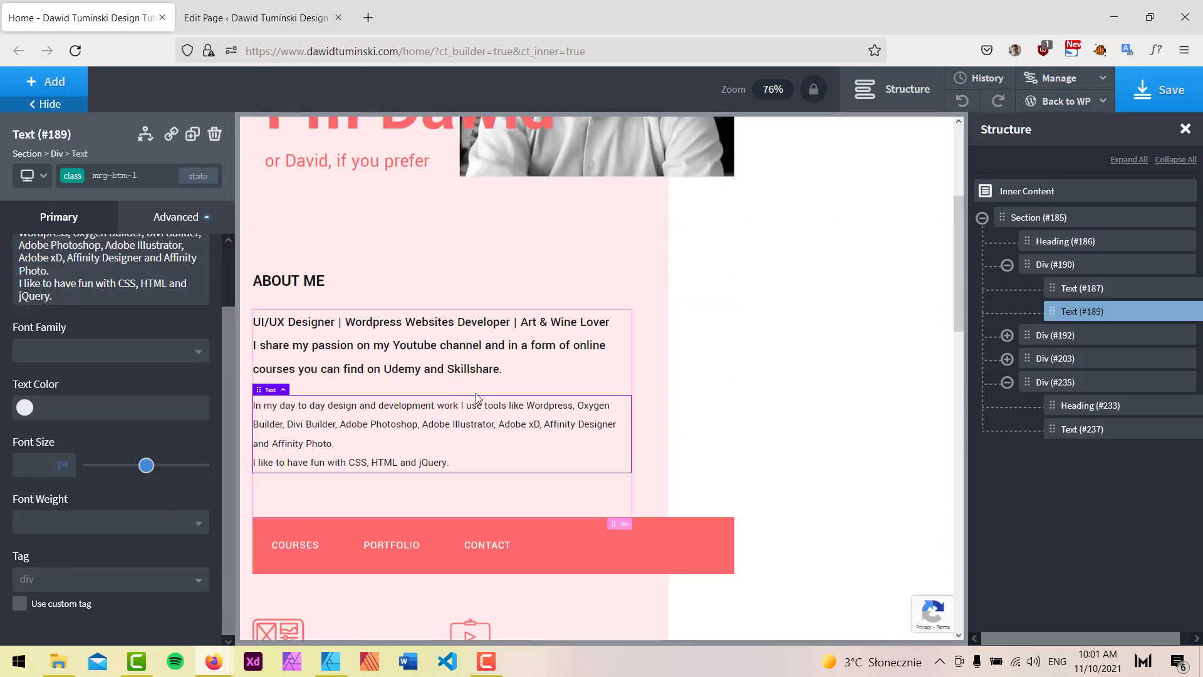
scroll(671, 371, down, 3)
scroll(711, 425, down, 15)
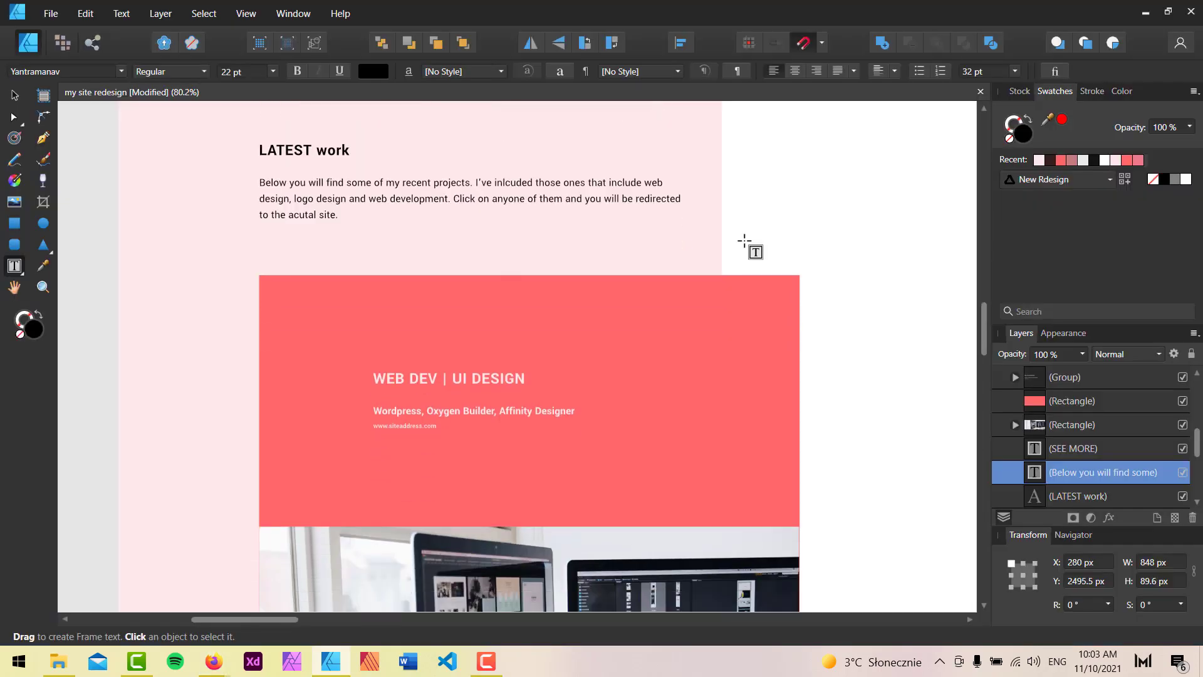
Examine the red project card and the monitor images below the LATEST work text in the Affinity Designer mockup.
key(Escape)
scroll(182, 332, down, 10)
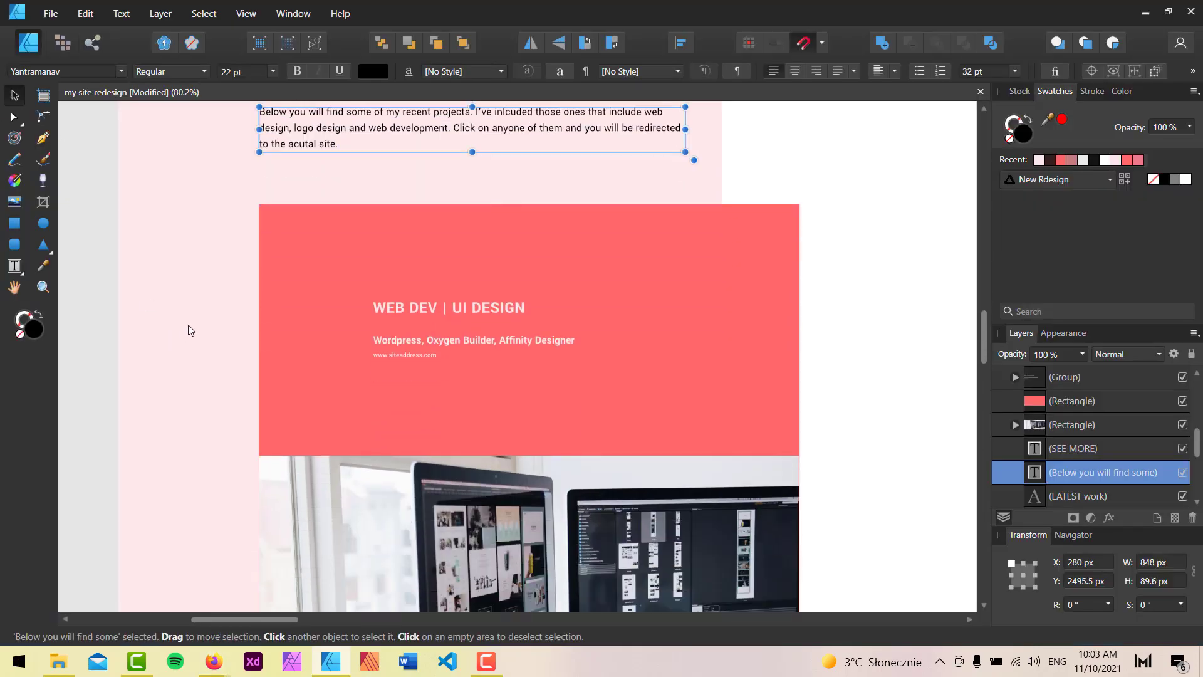
scroll(584, 432, up, 6)
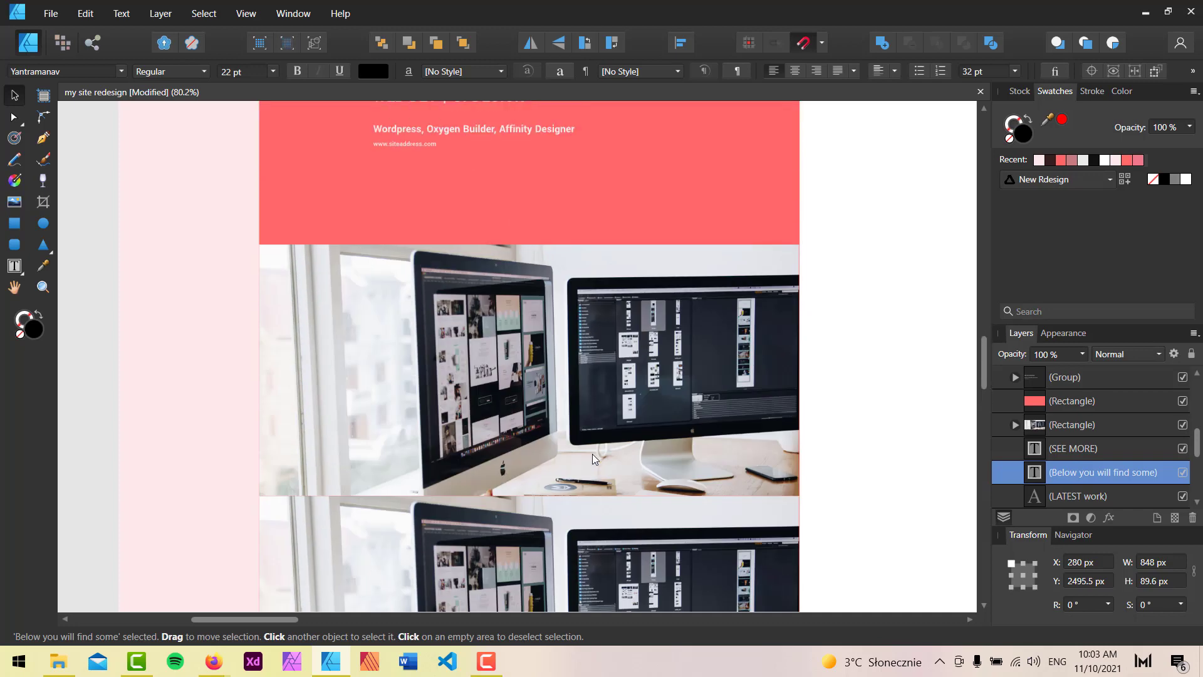
scroll(776, 408, down, 1)
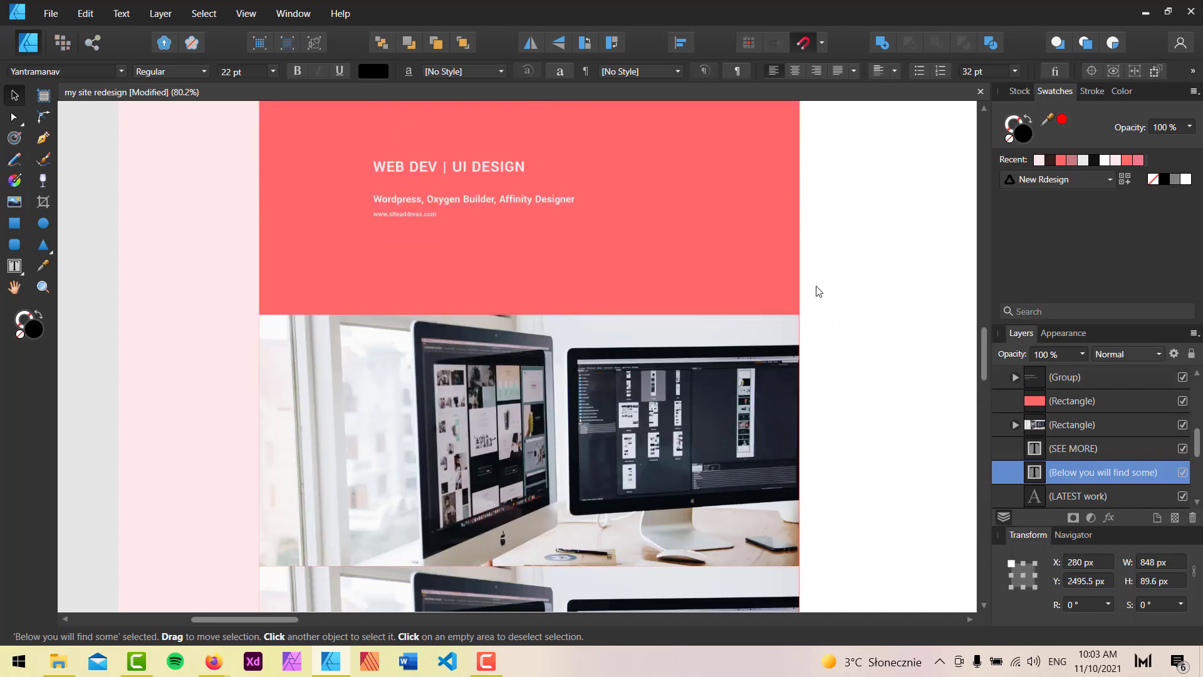
scroll(564, 429, up, 1)
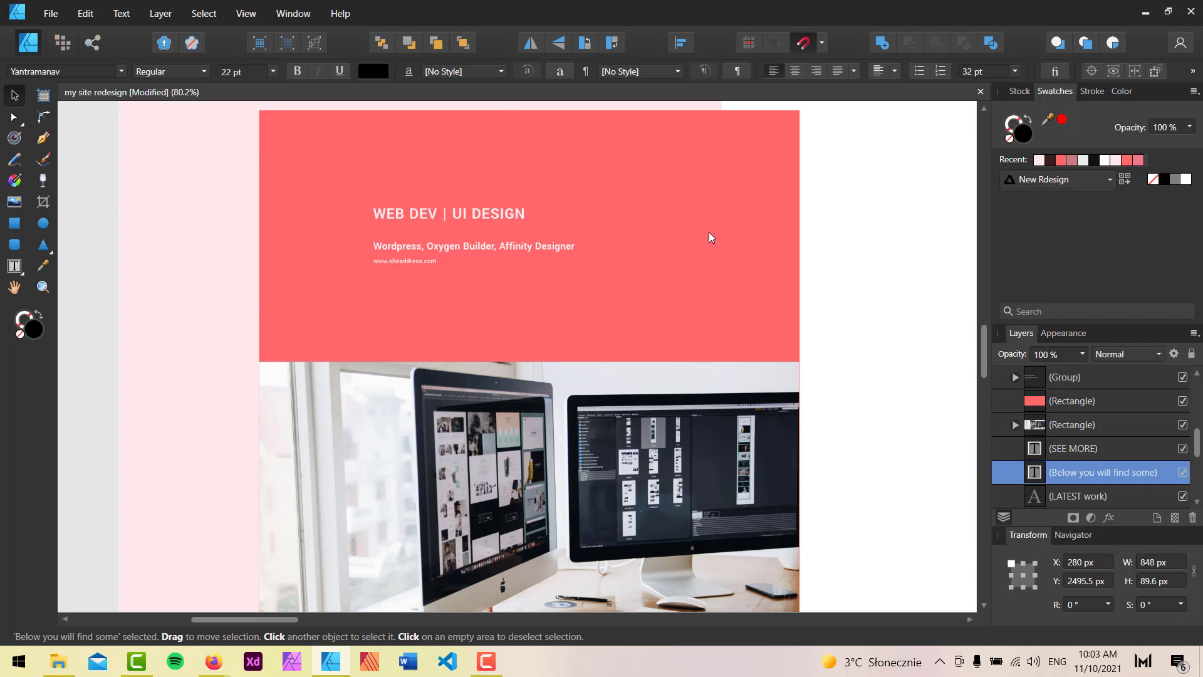
scroll(611, 357, down, 5)
scroll(597, 455, up, 4)
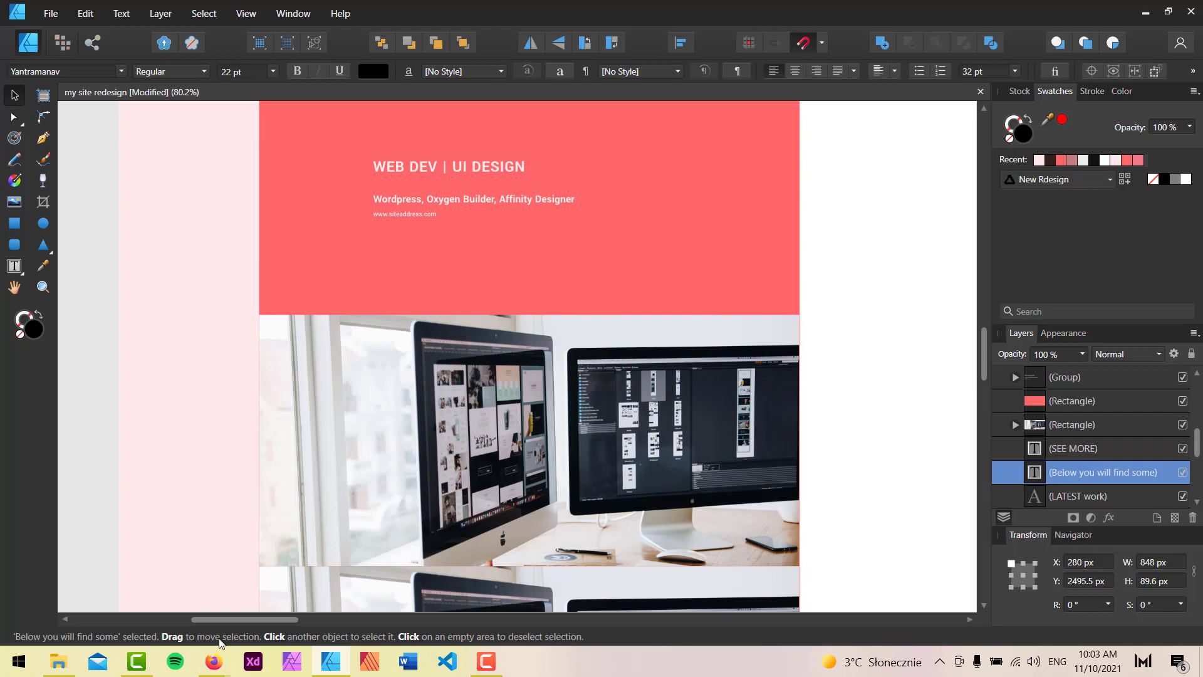
Switch back to Oxygen Builder in Firefox and add a new empty div to the section.
click(214, 661)
click(53, 82)
text(div)
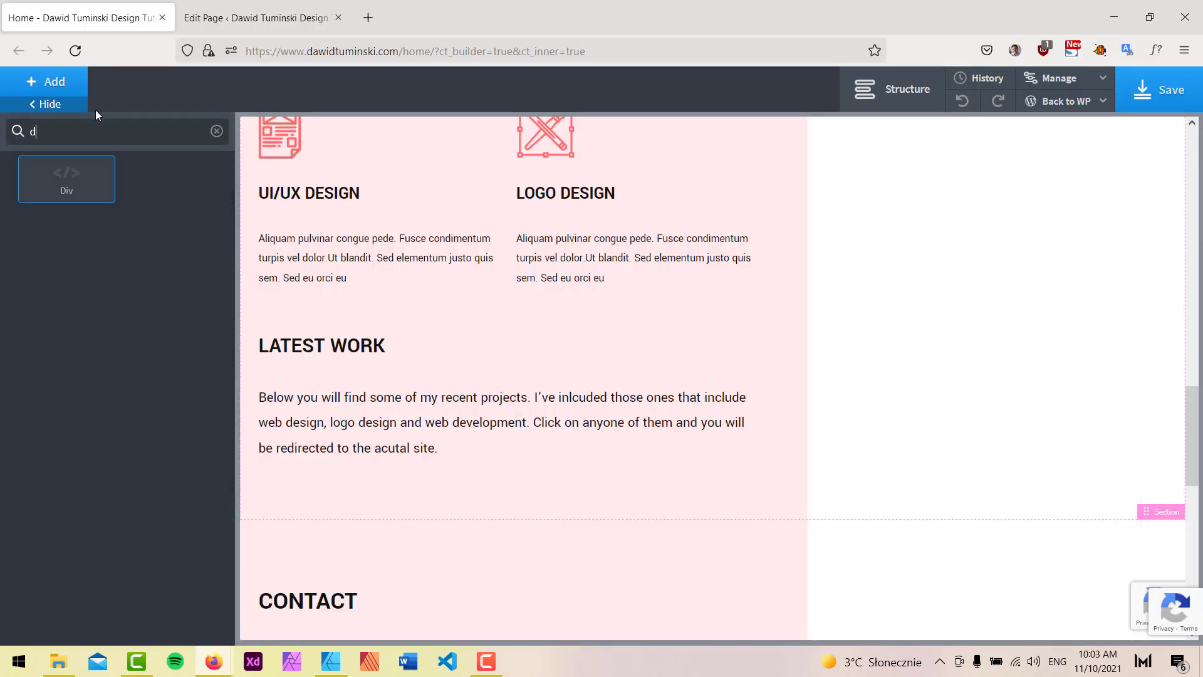
click(75, 188)
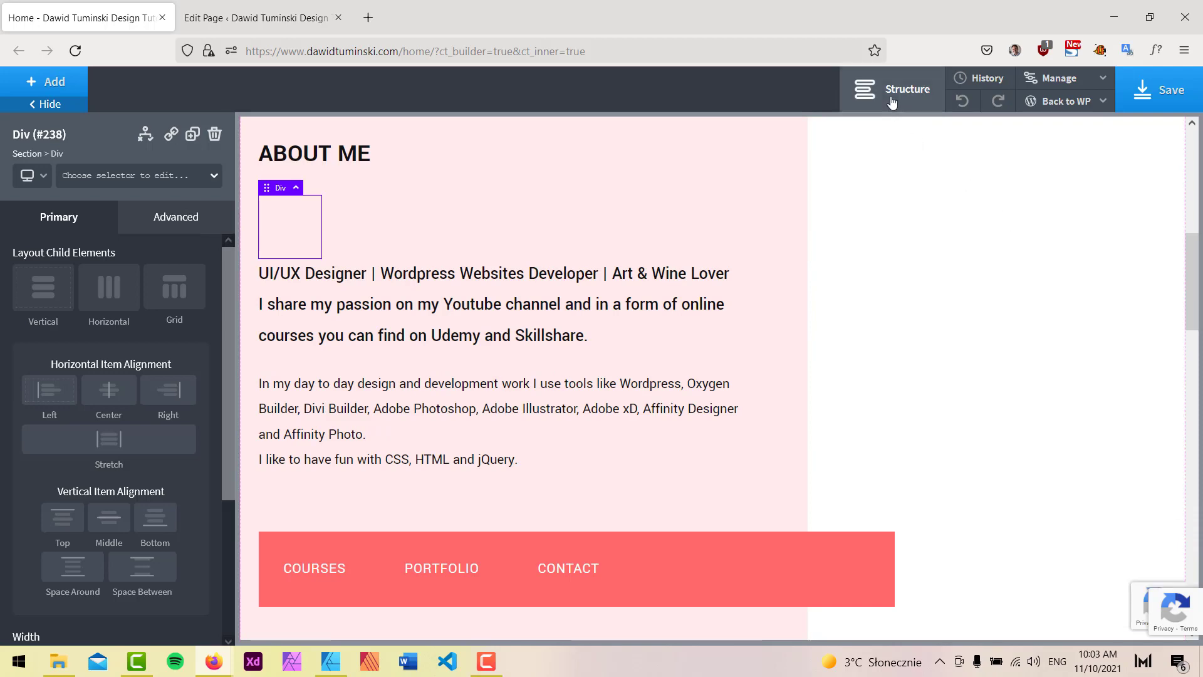
Show the page structure and move the new empty div to the end of the section, below the LATEST WORK text.
click(893, 91)
drag(1024, 269, 1028, 360)
scroll(653, 408, down, 7)
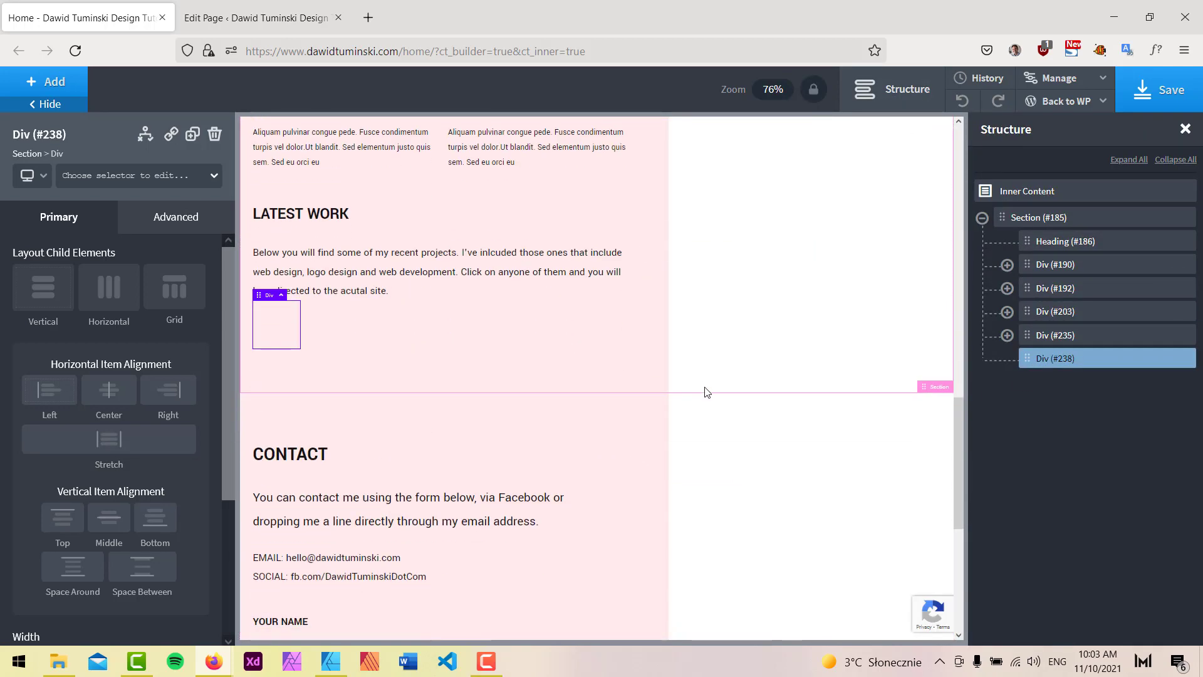
Add the class portf-cont to the new empty div.
click(131, 179)
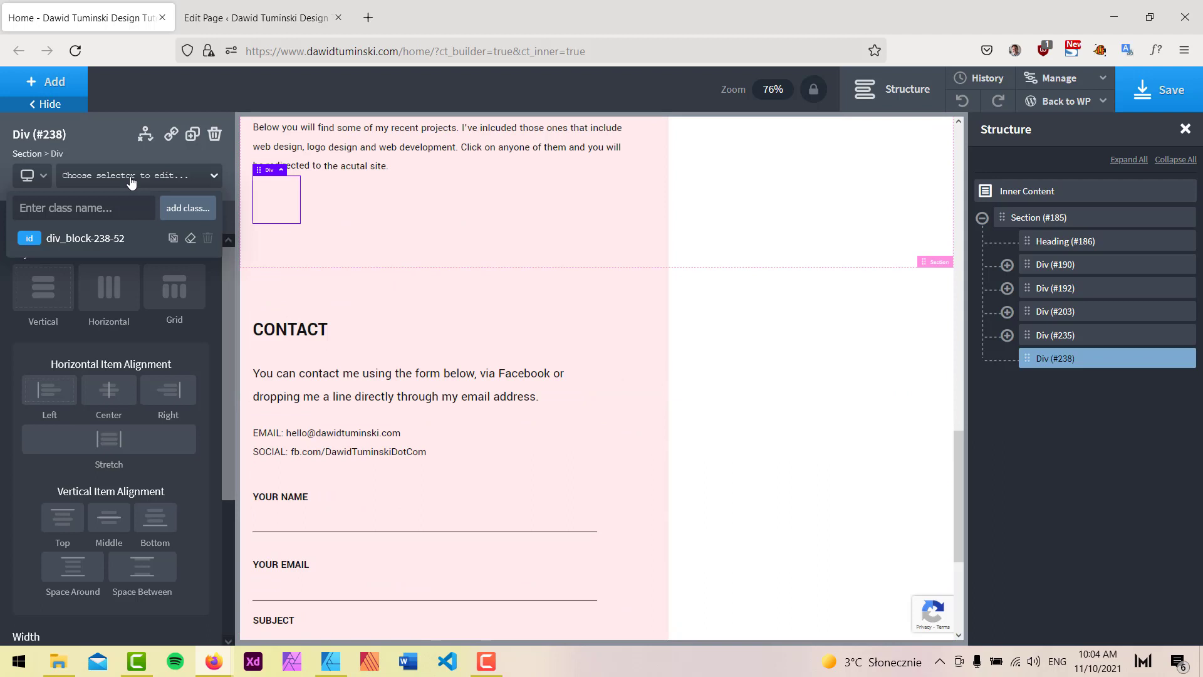
text(portf-cont)
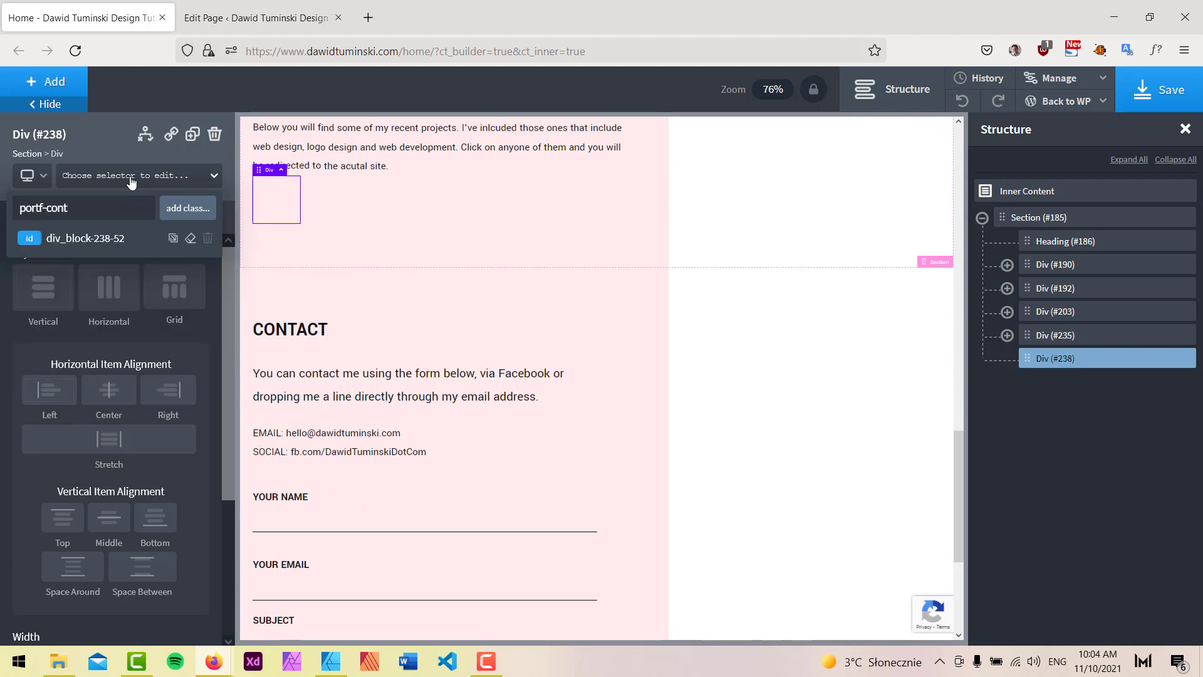
key(Return)
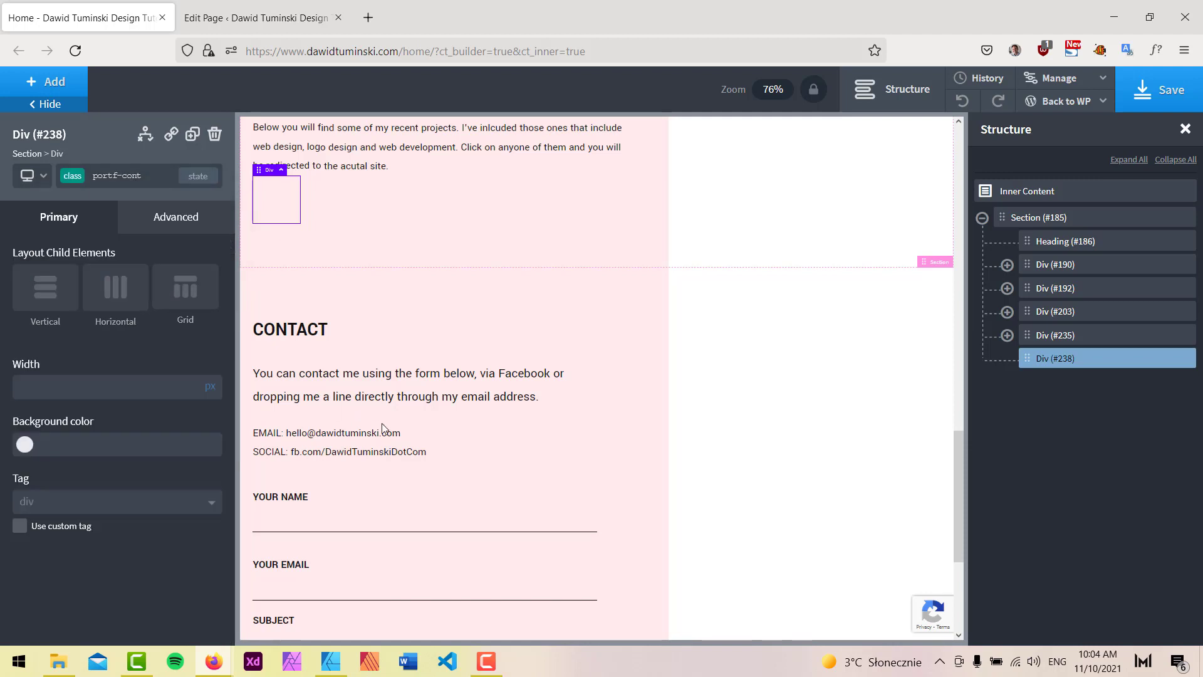
Set the portf-cont class's top margin to 50 px and its width to 75%.
click(178, 220)
click(129, 303)
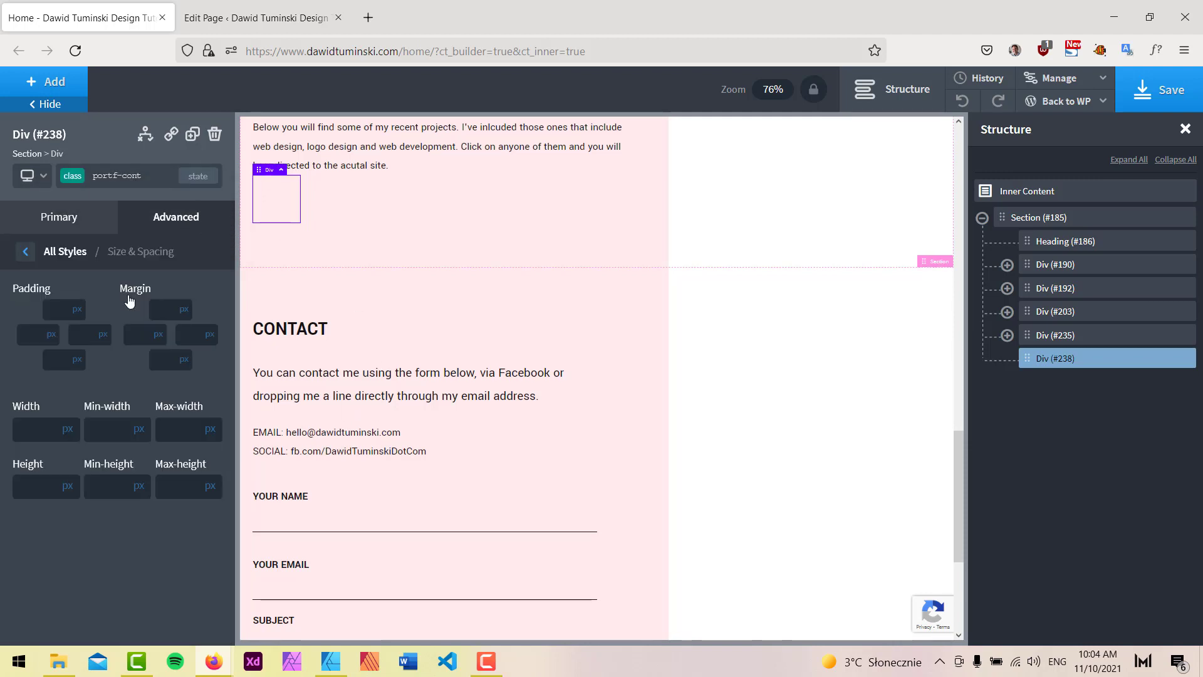
click(169, 309)
text(50)
click(30, 434)
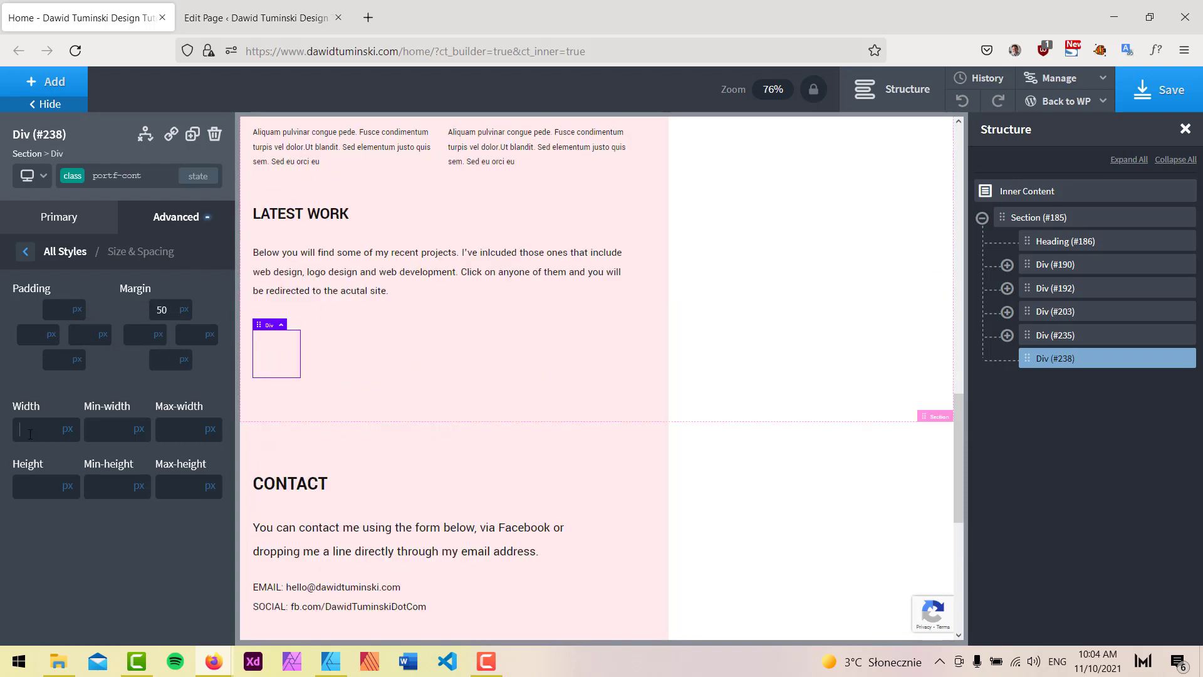
text(75)
click(67, 429)
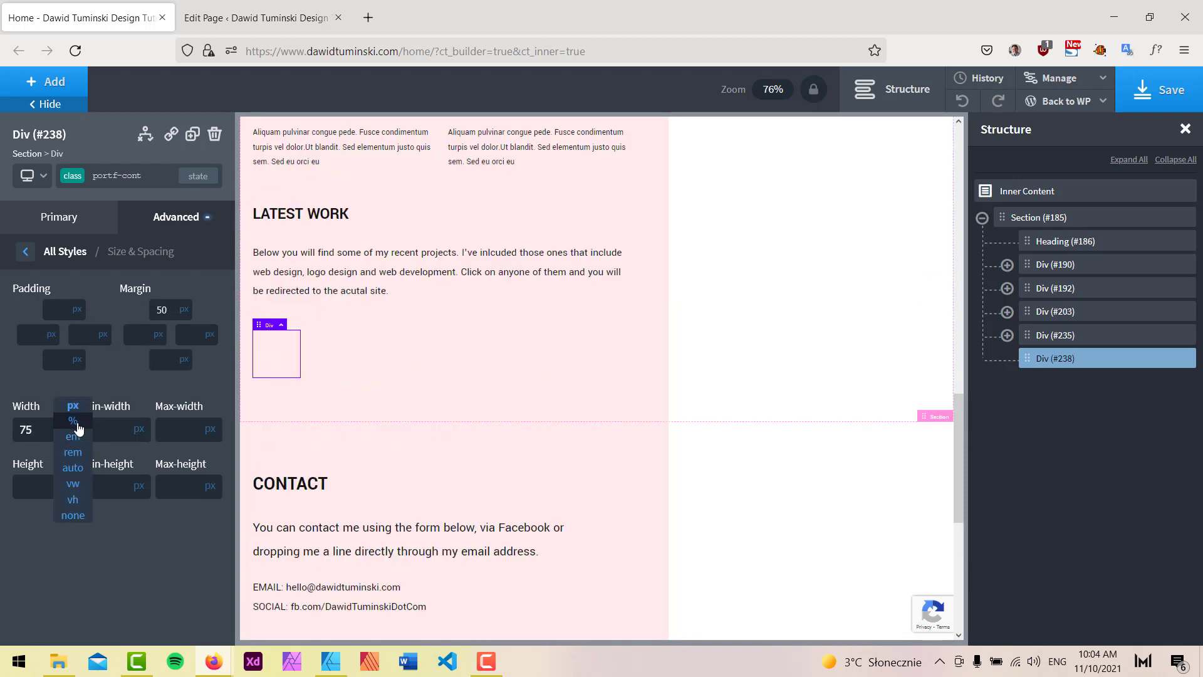
click(72, 446)
Compare the red project card in the Affinity Designer mockup with the div's width in Oxygen Builder.
click(339, 659)
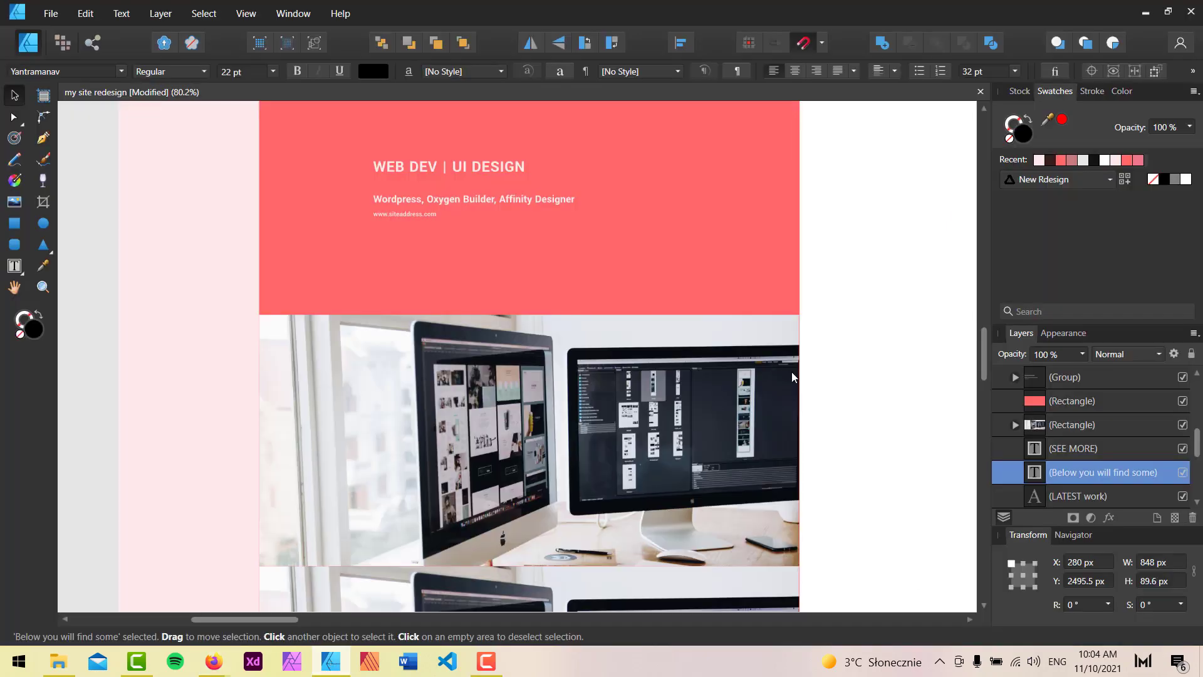
scroll(792, 376, down, 3)
scroll(829, 397, down, 1)
scroll(721, 248, up, 4)
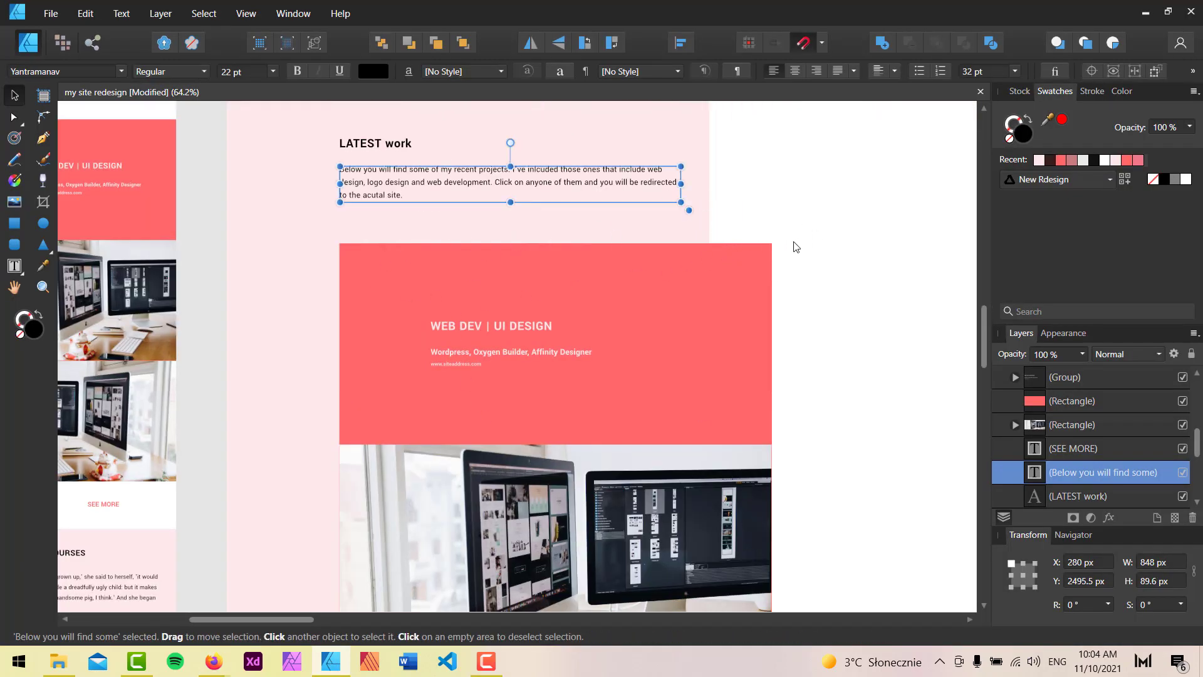
scroll(812, 291, up, 1)
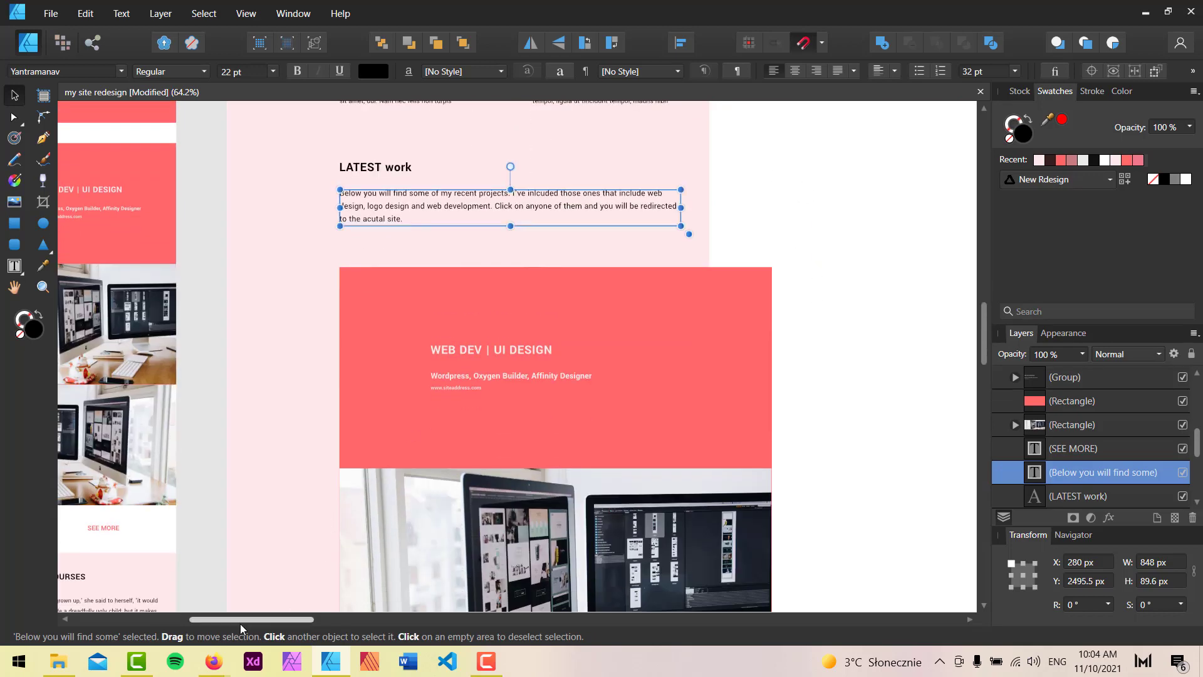
mouse_move(213, 658)
click(194, 638)
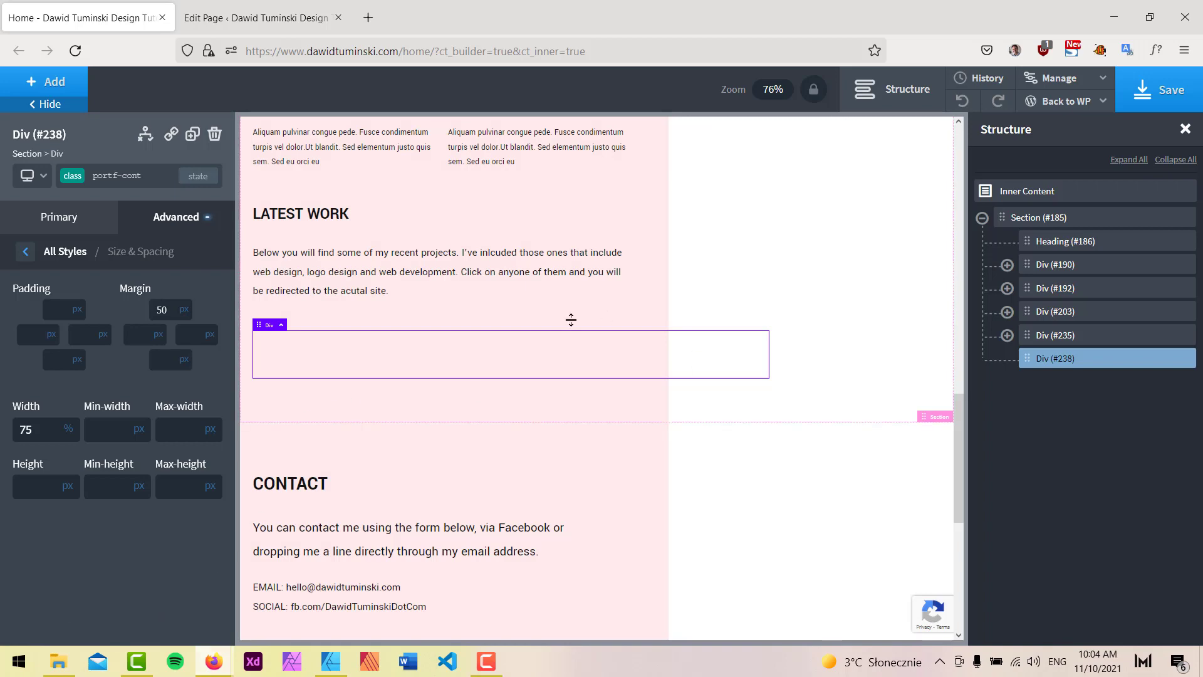
Check the red card's dimensions in the Affinity Designer mockup and set the portf-cont height to 500 px in Oxygen Builder.
click(331, 661)
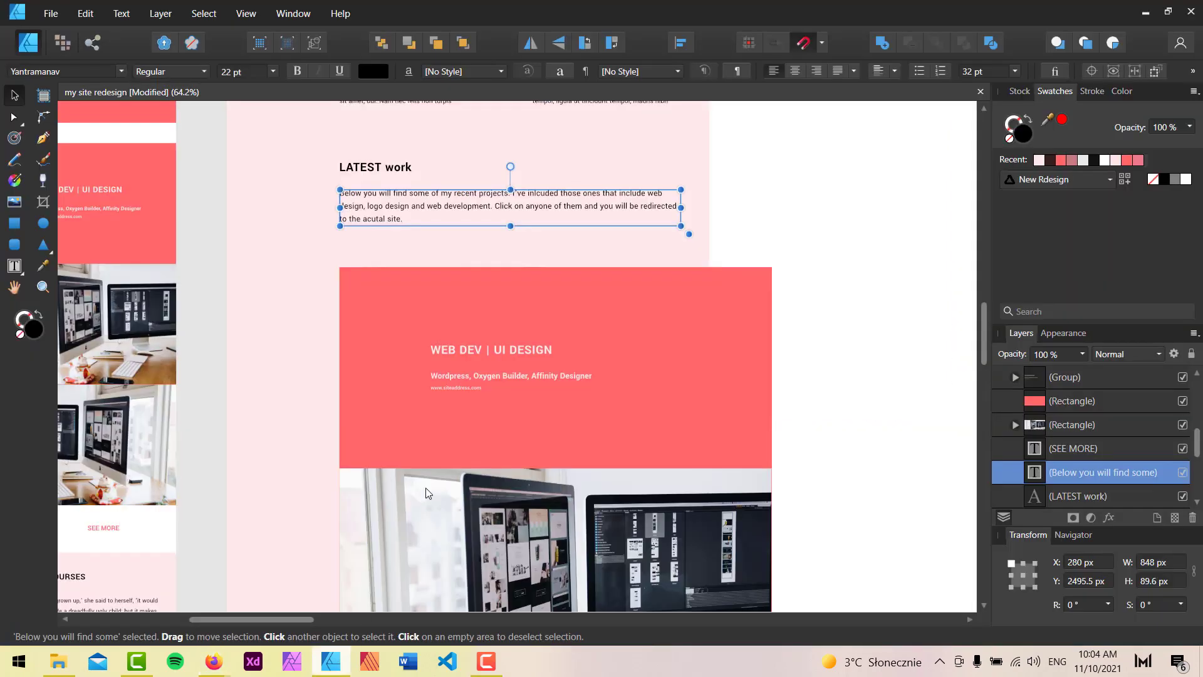
click(721, 329)
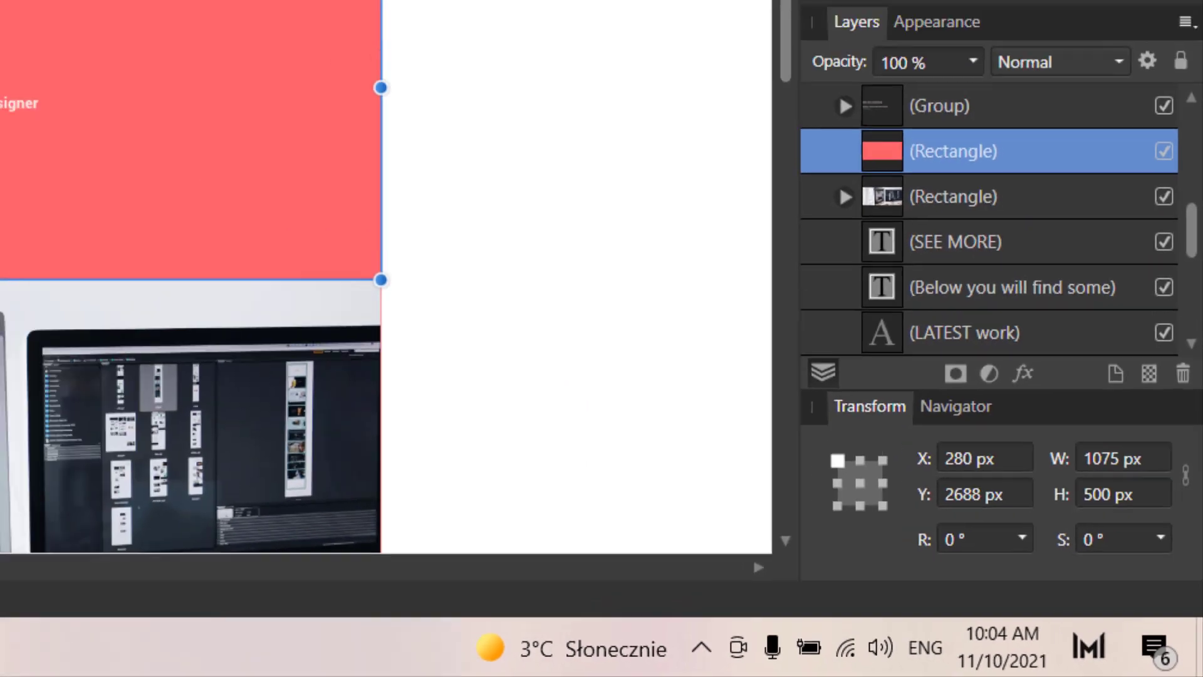
mouse_move(214, 661)
click(134, 593)
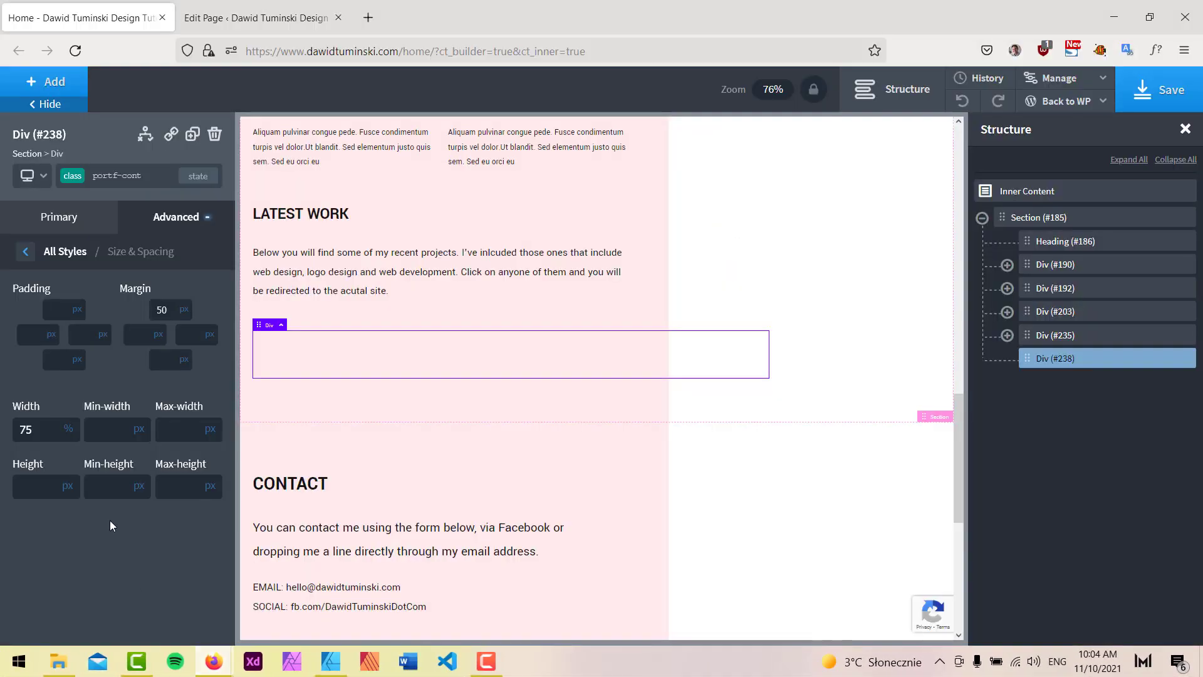
text(00)
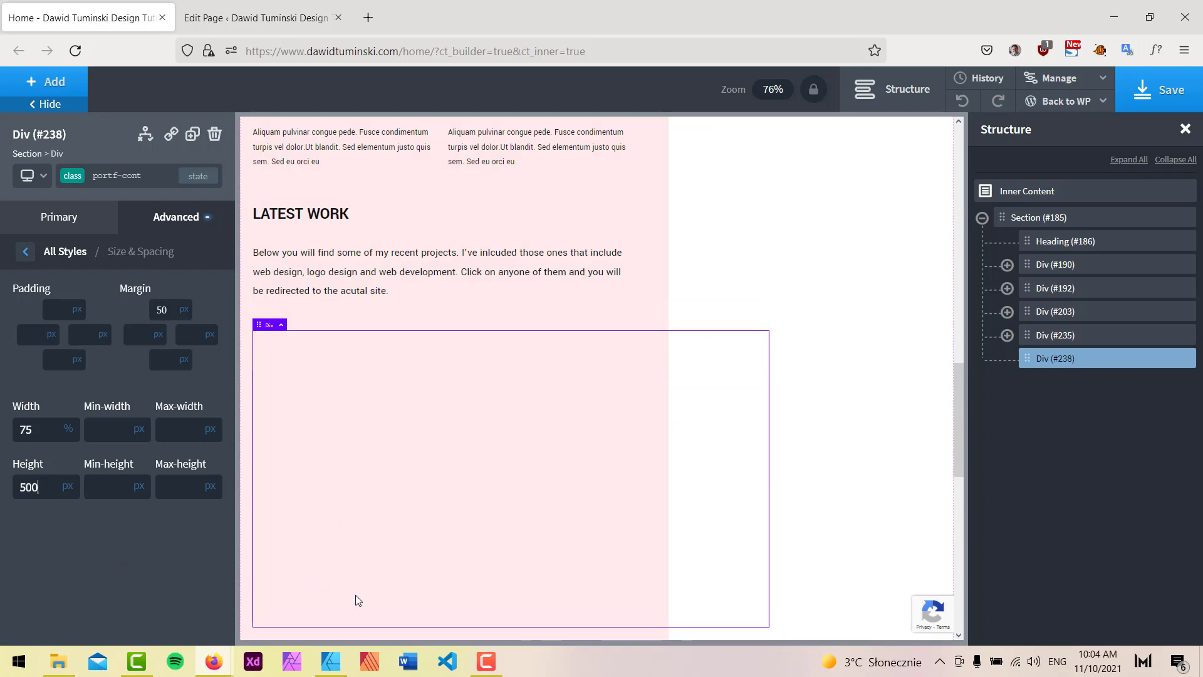
Examine the size and layout of the monitor images below the red card in the Affinity Designer mockup.
click(330, 661)
scroll(493, 447, down, 3)
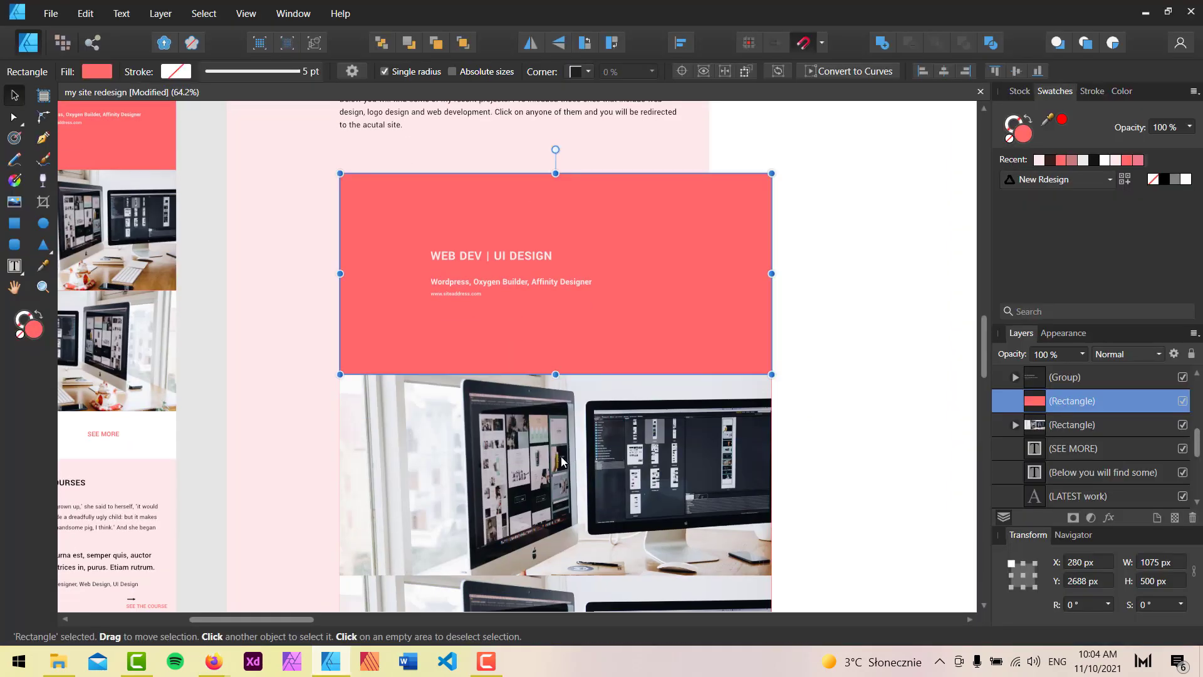
click(575, 444)
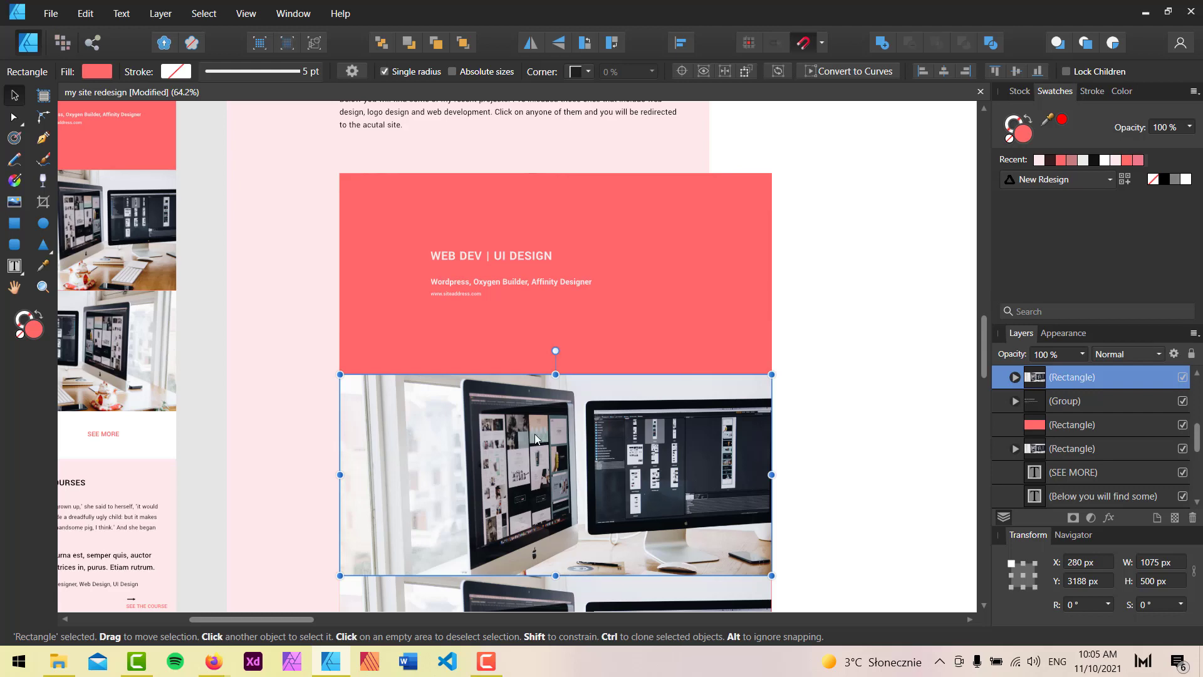
scroll(537, 439, down, 2)
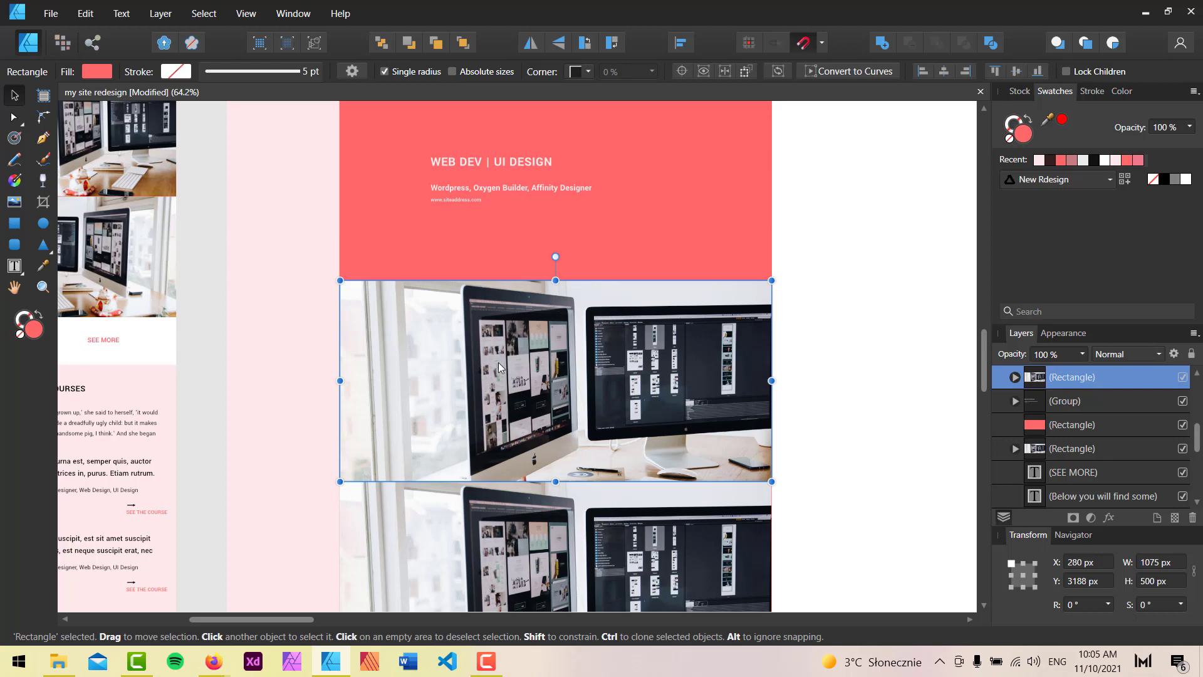
Switch to Firefox and open pexels.com in a new tab.
click(215, 663)
click(370, 18)
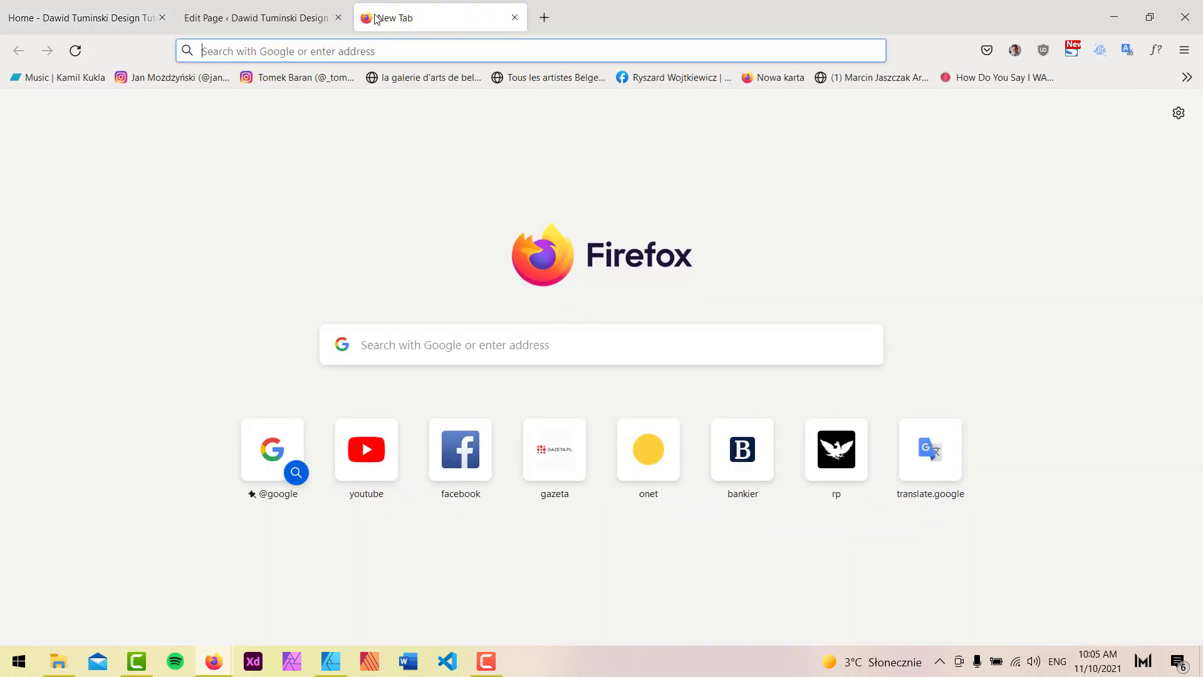
text(pexels.com)
key(Return)
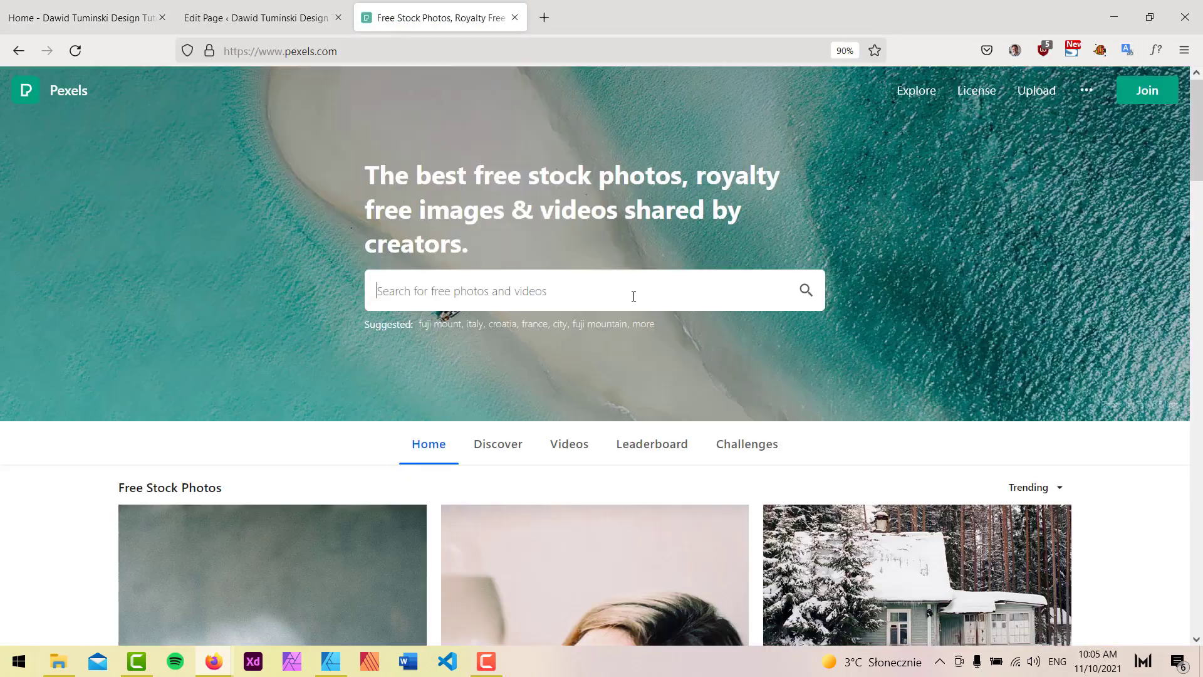
Search Pexels for "design" and refine the search to "web design".
text(design)
key(Return)
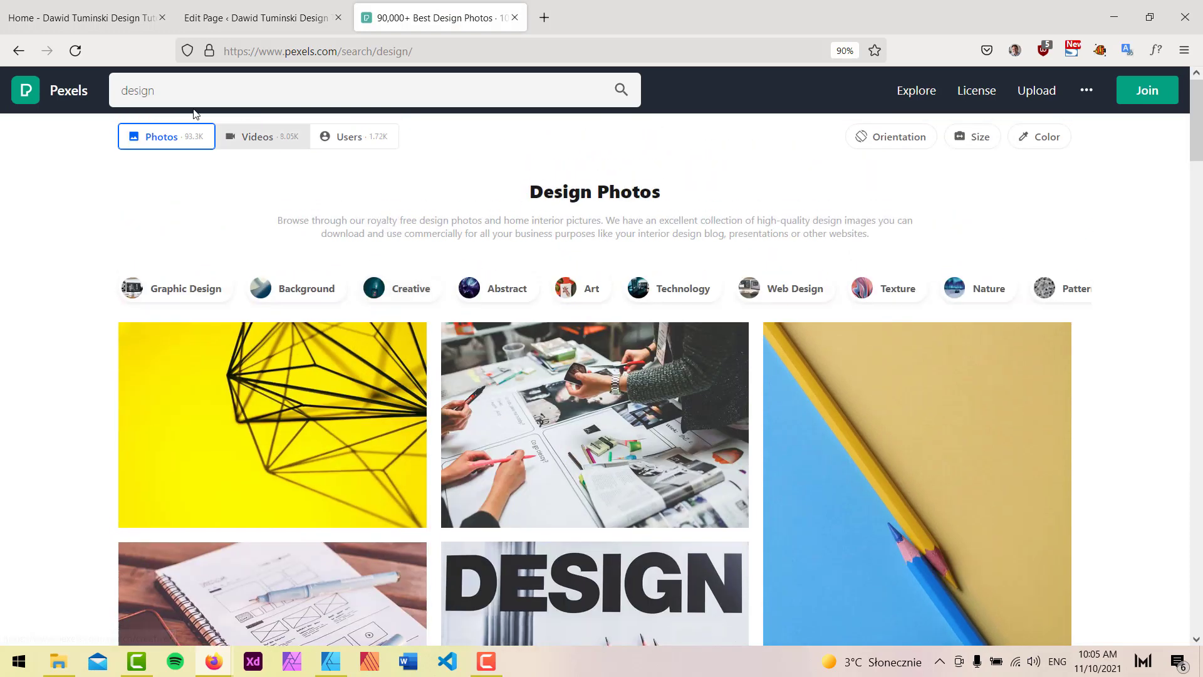
click(122, 91)
text(web)
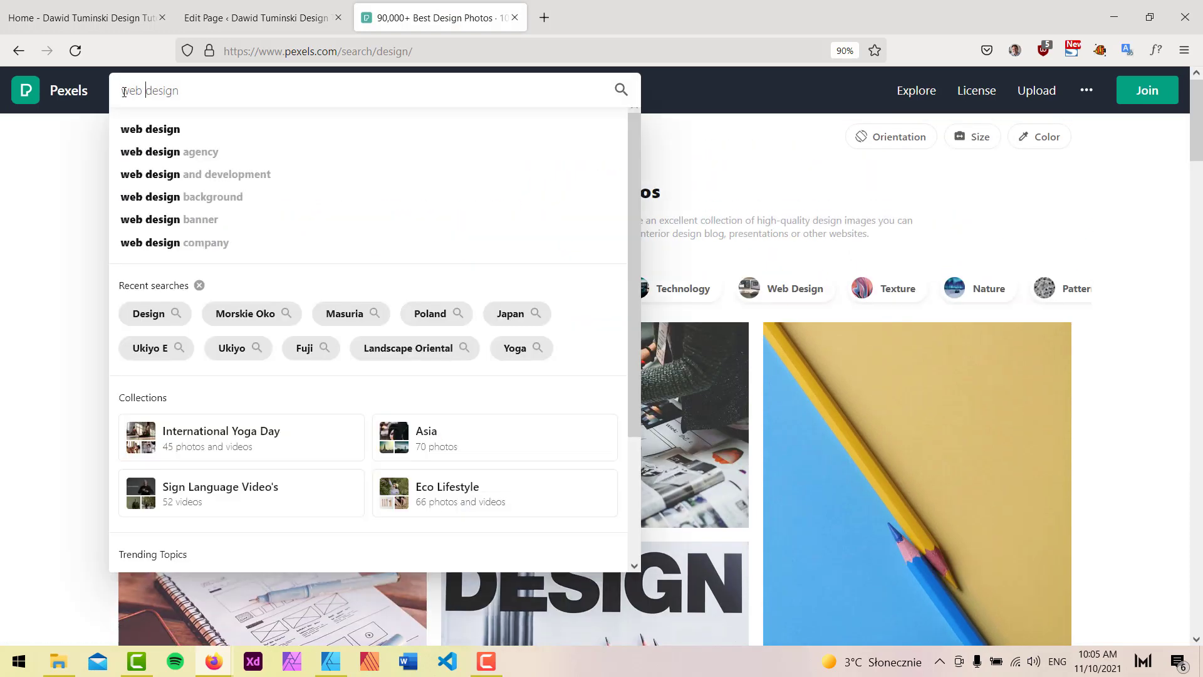
key(Return)
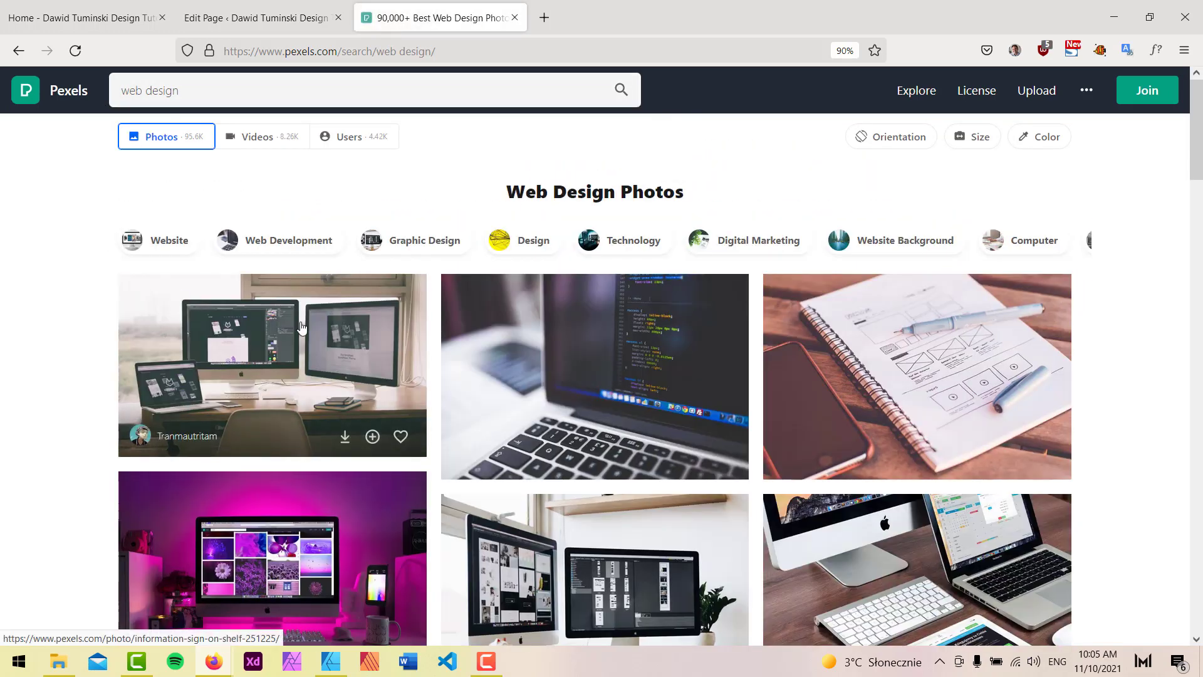
Open the photo of a laptop and two monitors on a desk and copy its image link.
click(302, 327)
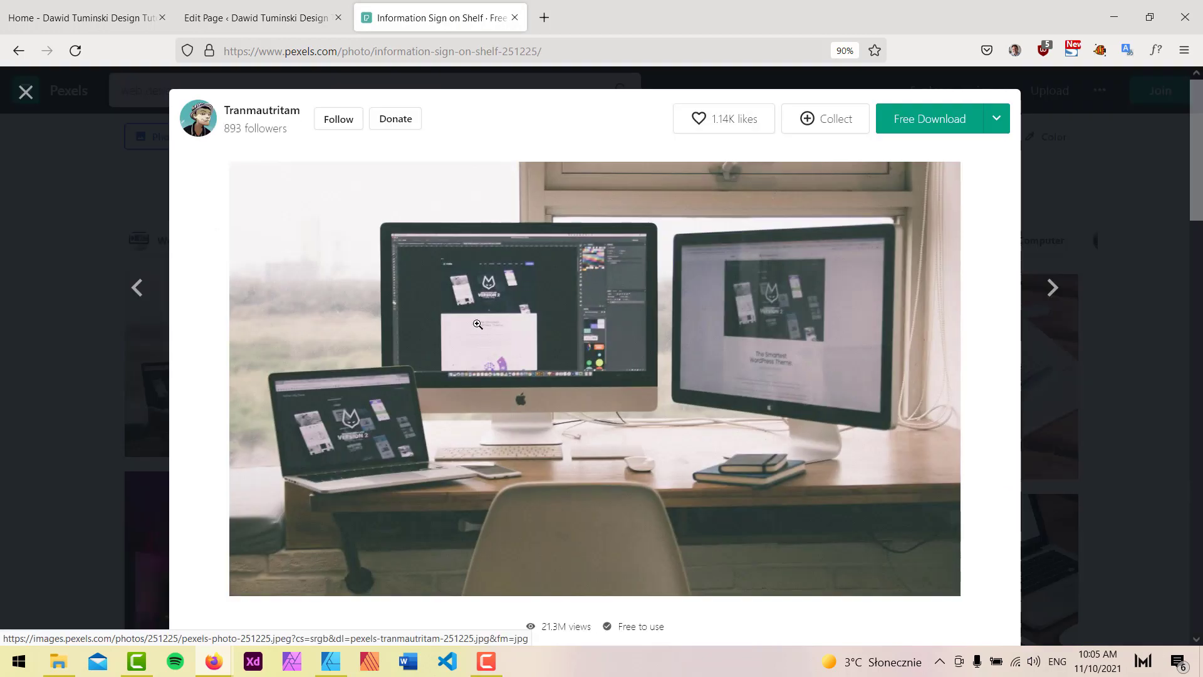
right_click(569, 287)
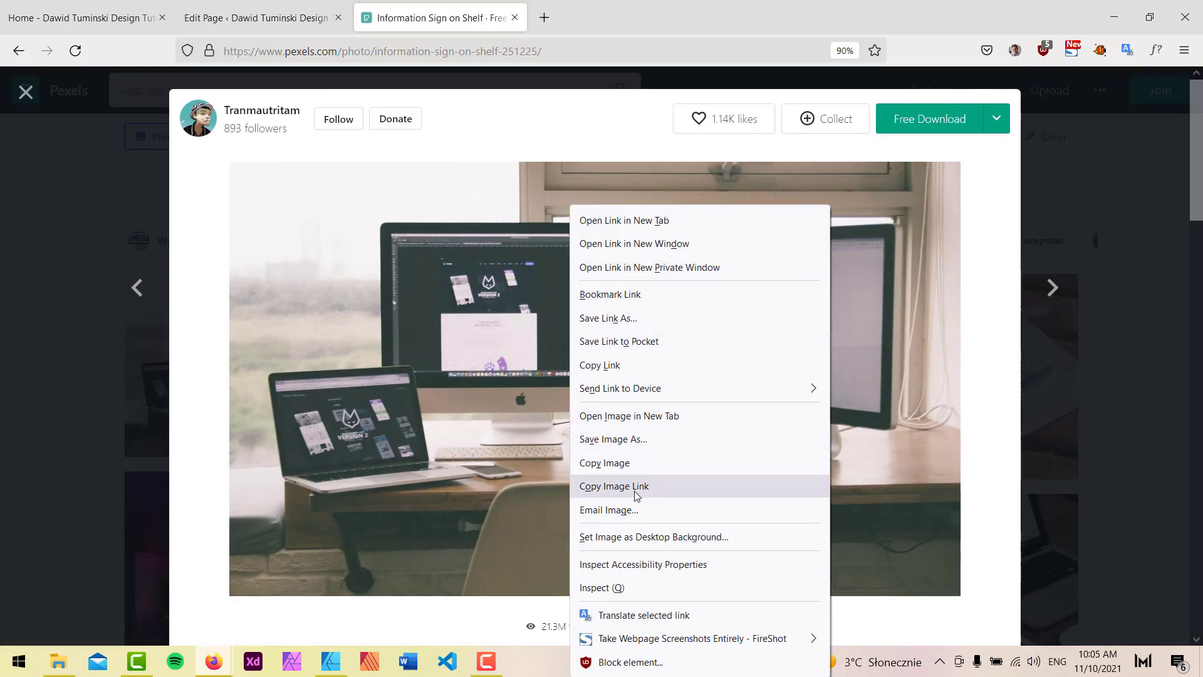
click(614, 486)
Return to the Oxygen Builder page and paste the copied link as the background image on the div's ID selector, div_block-238-52.
click(105, 8)
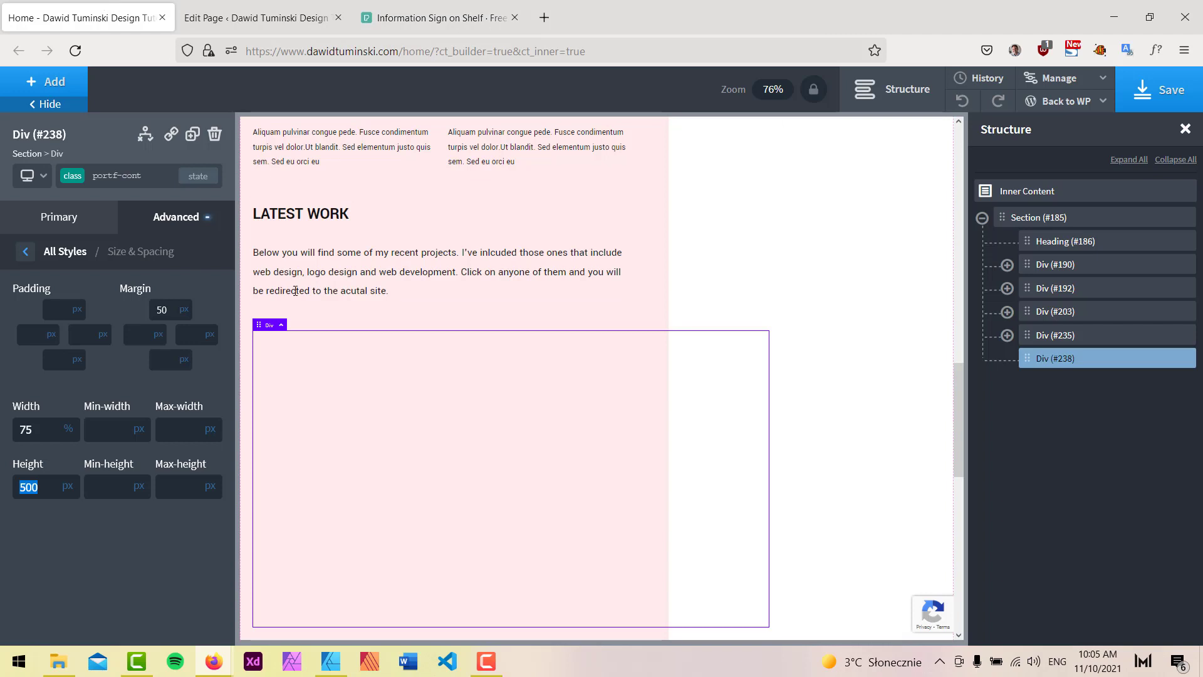
click(147, 177)
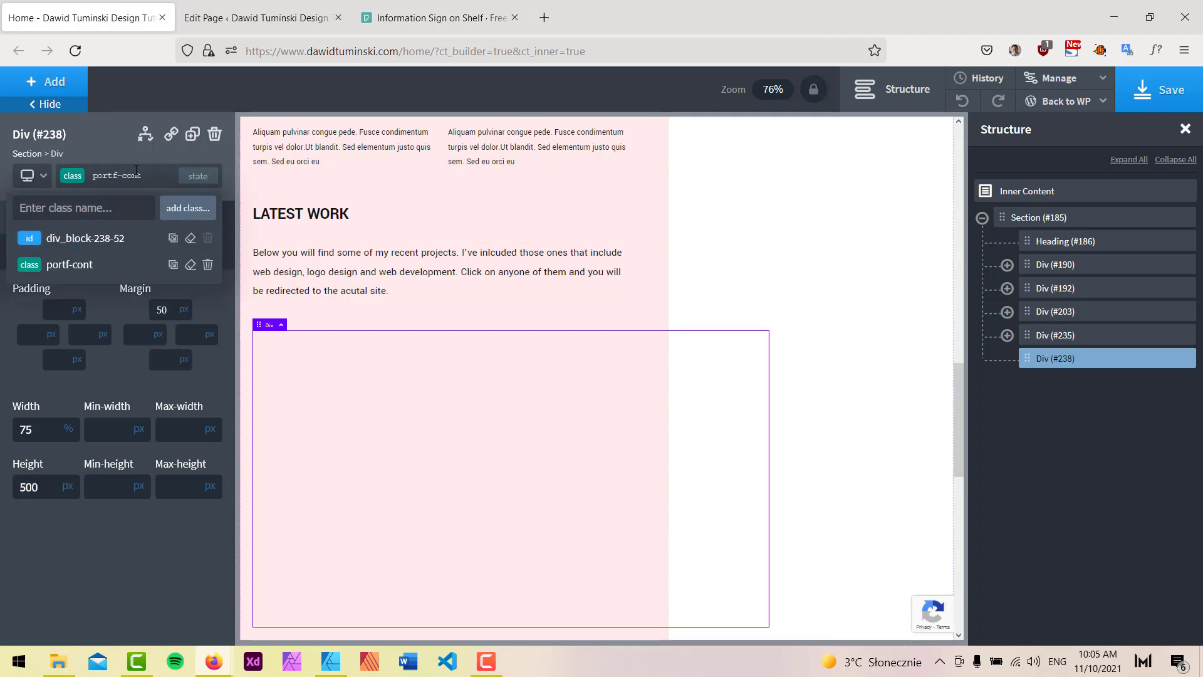
click(149, 175)
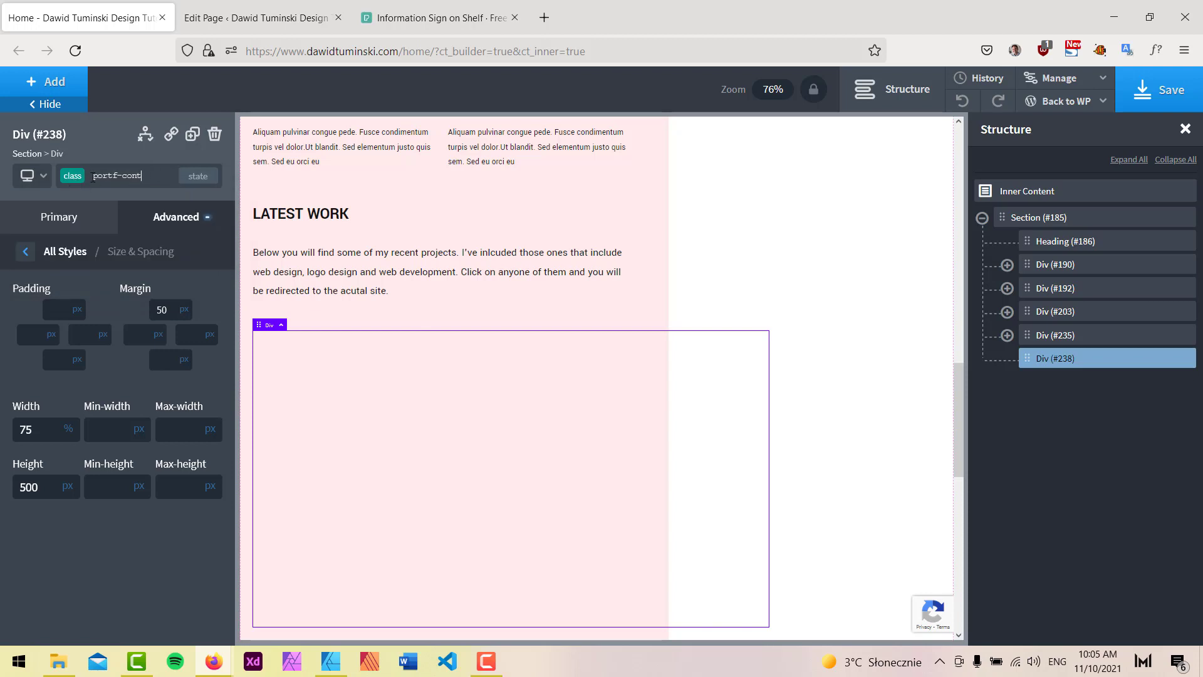
scroll(625, 383, down, 3)
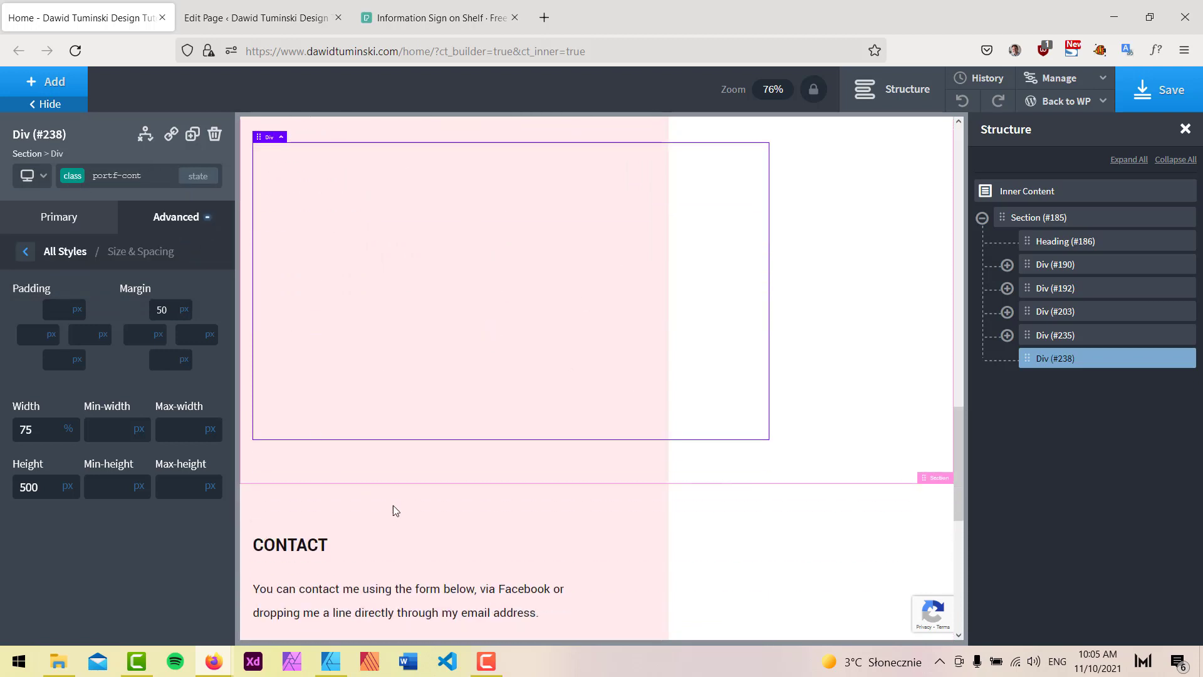
click(155, 175)
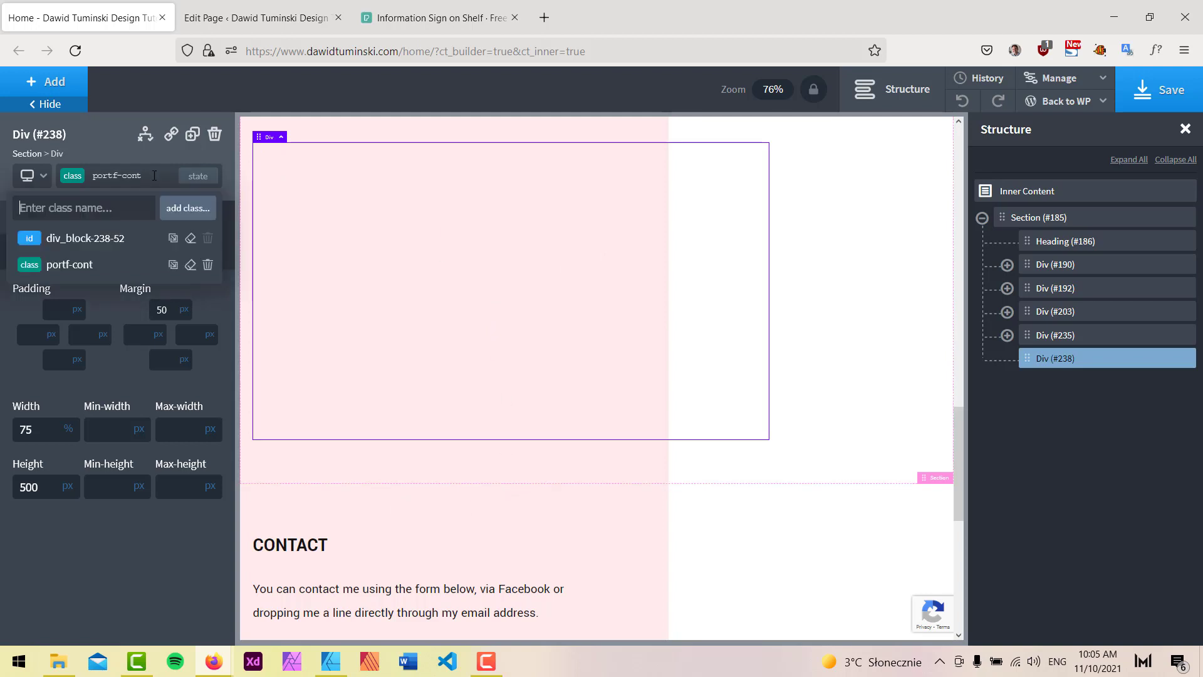
click(100, 241)
click(180, 219)
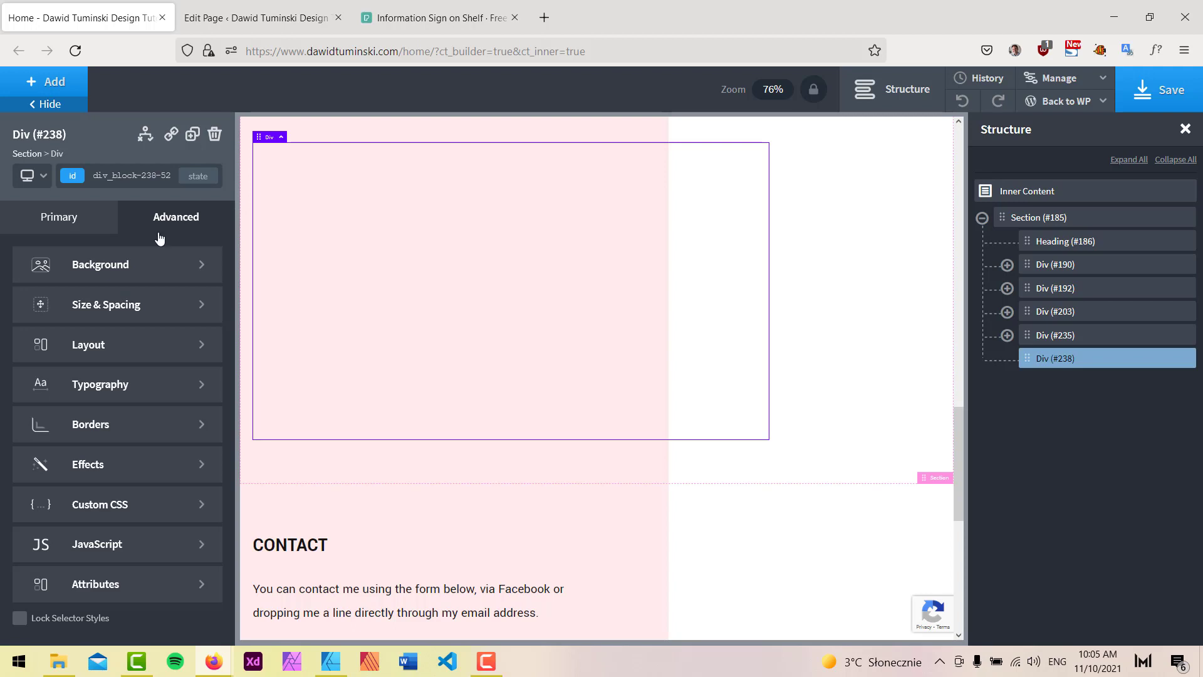
click(134, 267)
click(62, 362)
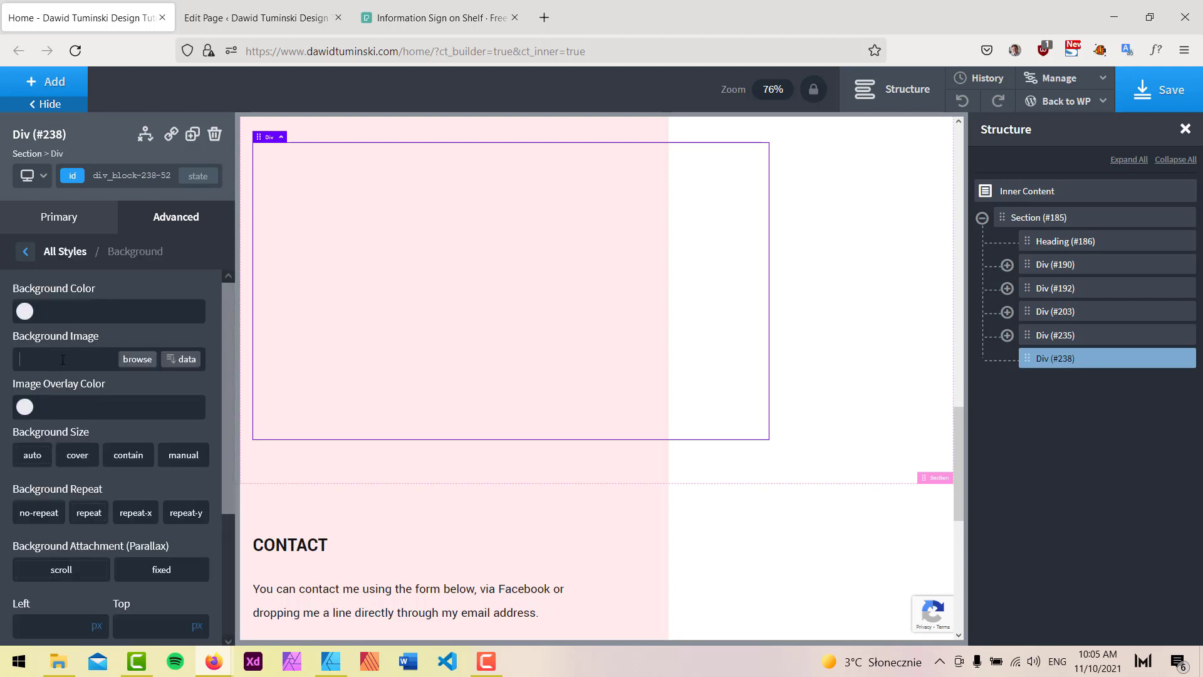
key(ctrl+v)
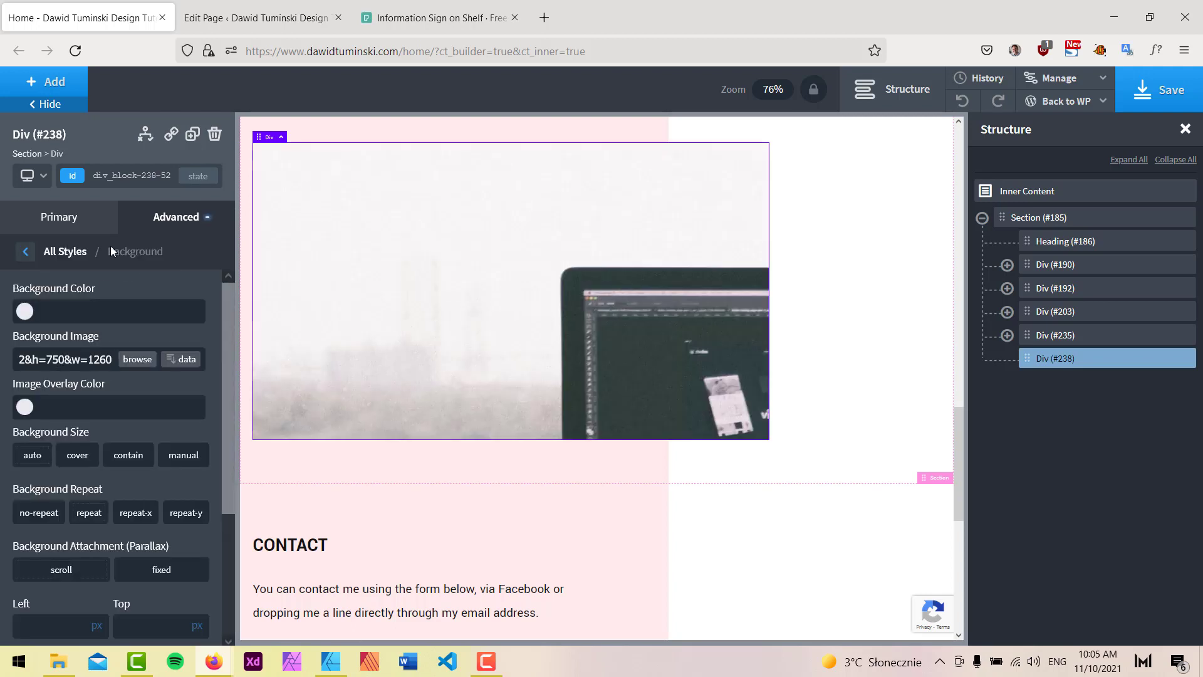
Add the class img-bg to the photo div and set its background to cover size with no-repeat.
click(123, 174)
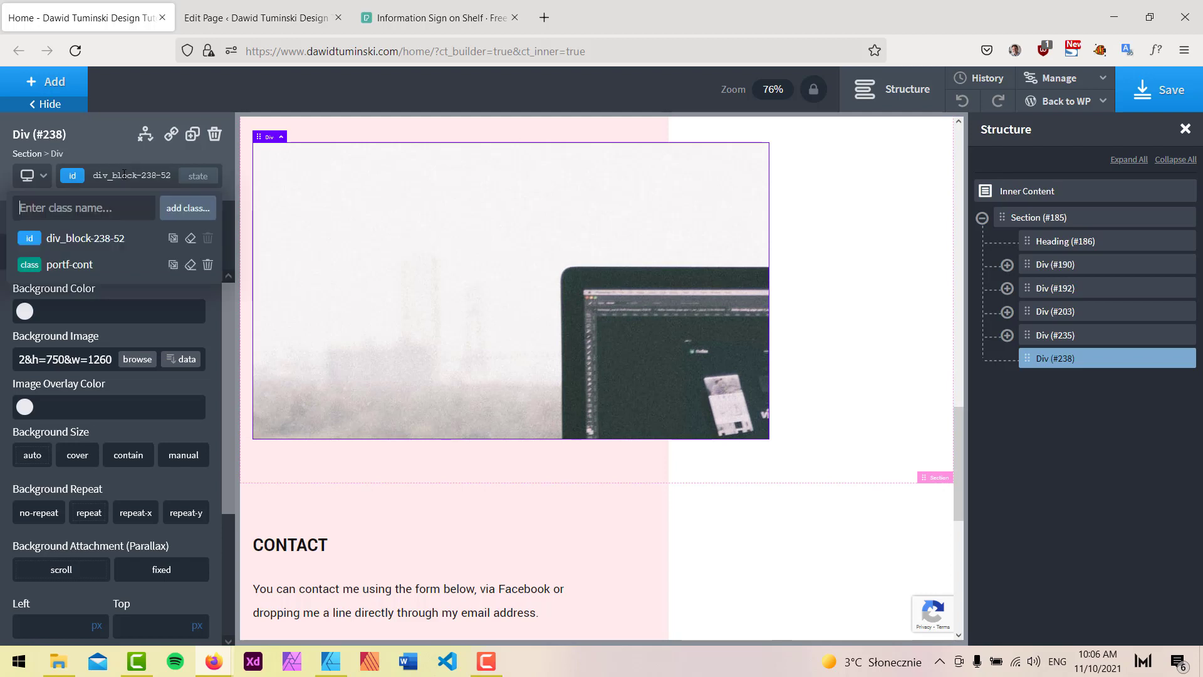
text(img-bg)
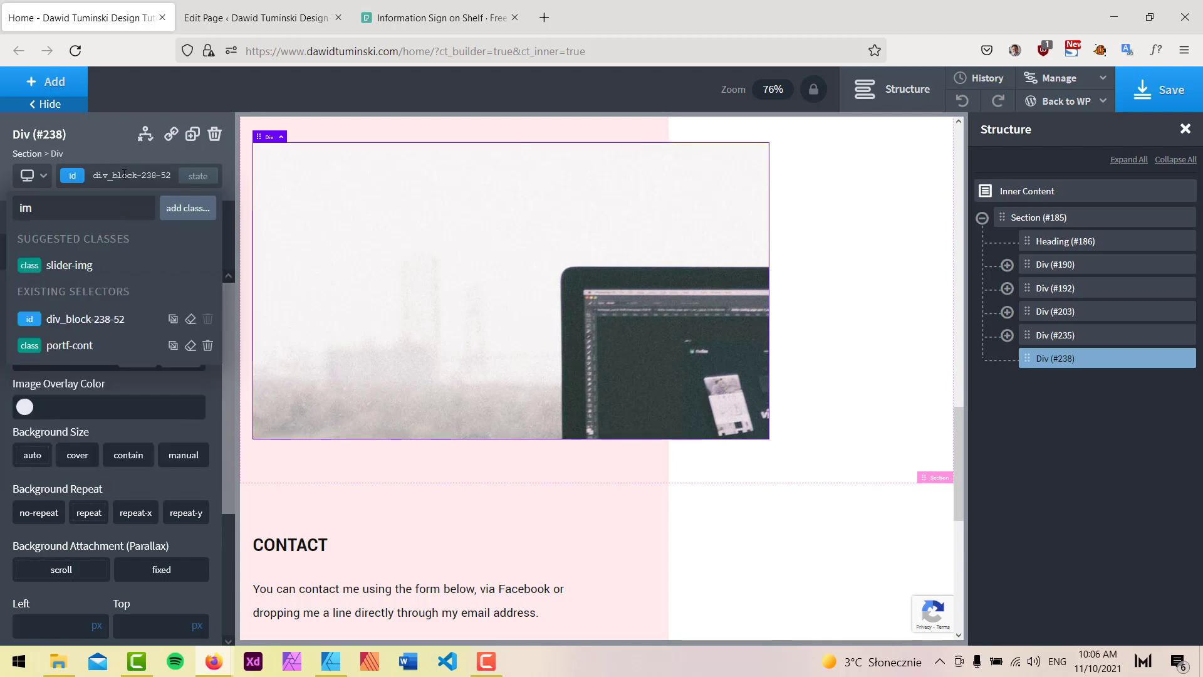
key(Return)
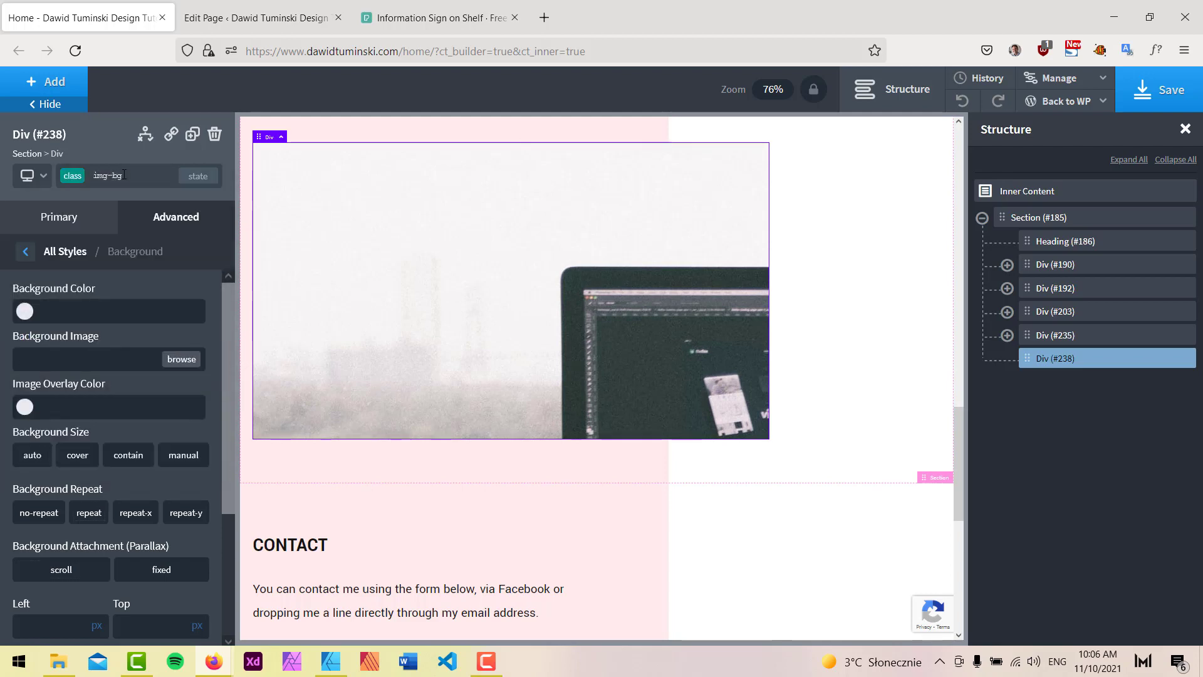
scroll(116, 414, down, 3)
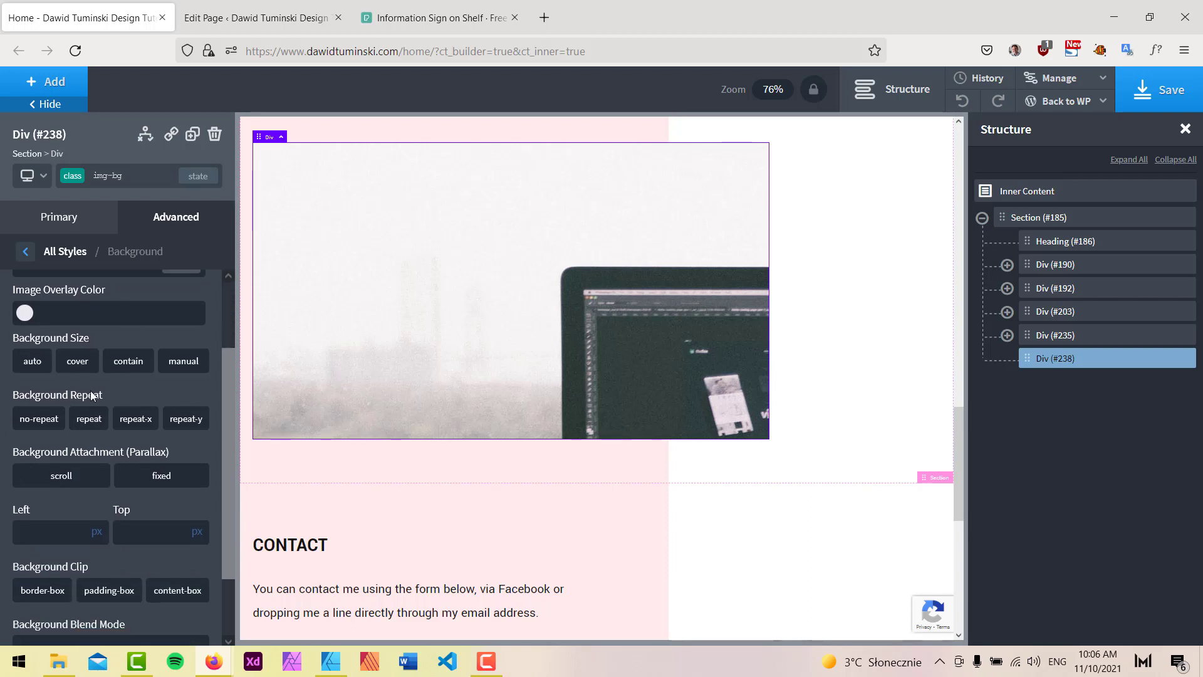
click(78, 362)
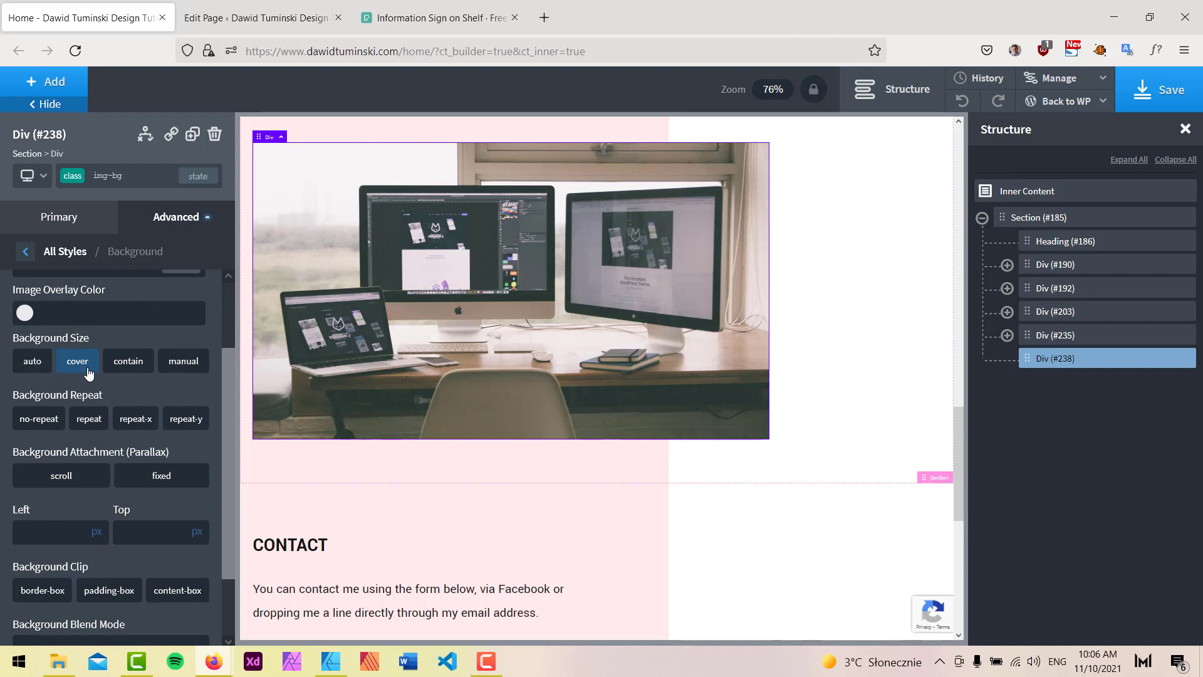
click(55, 418)
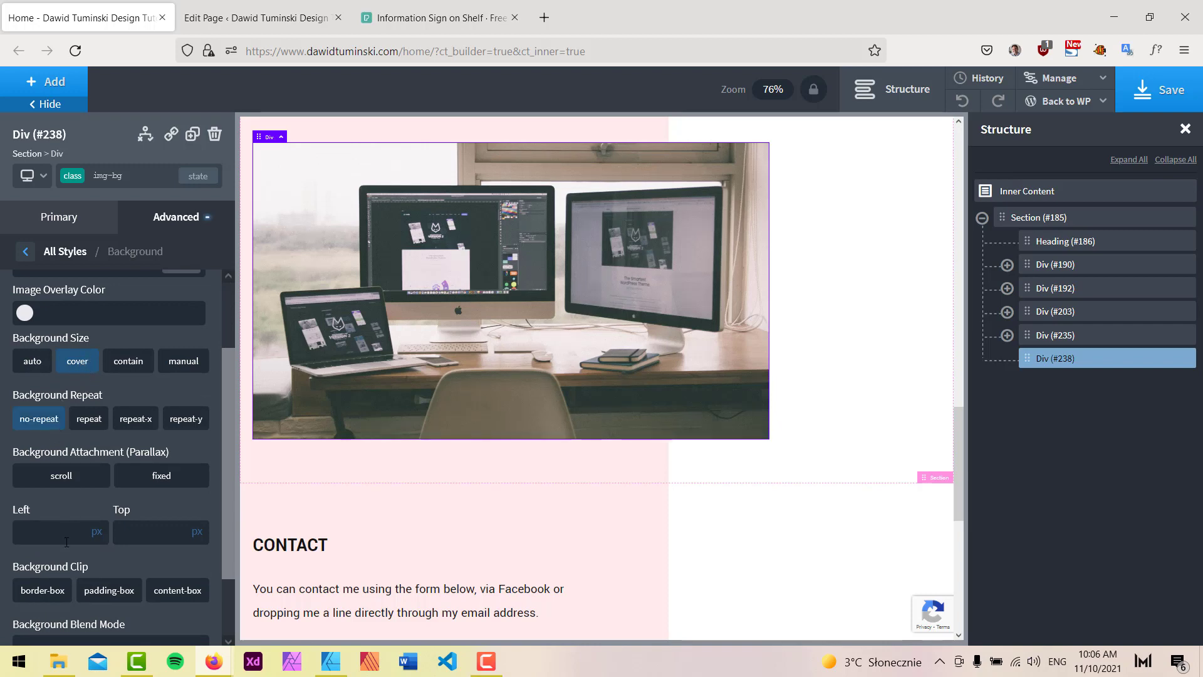
Set the img-bg class's background position to 50% left and 50% top.
text(50%)
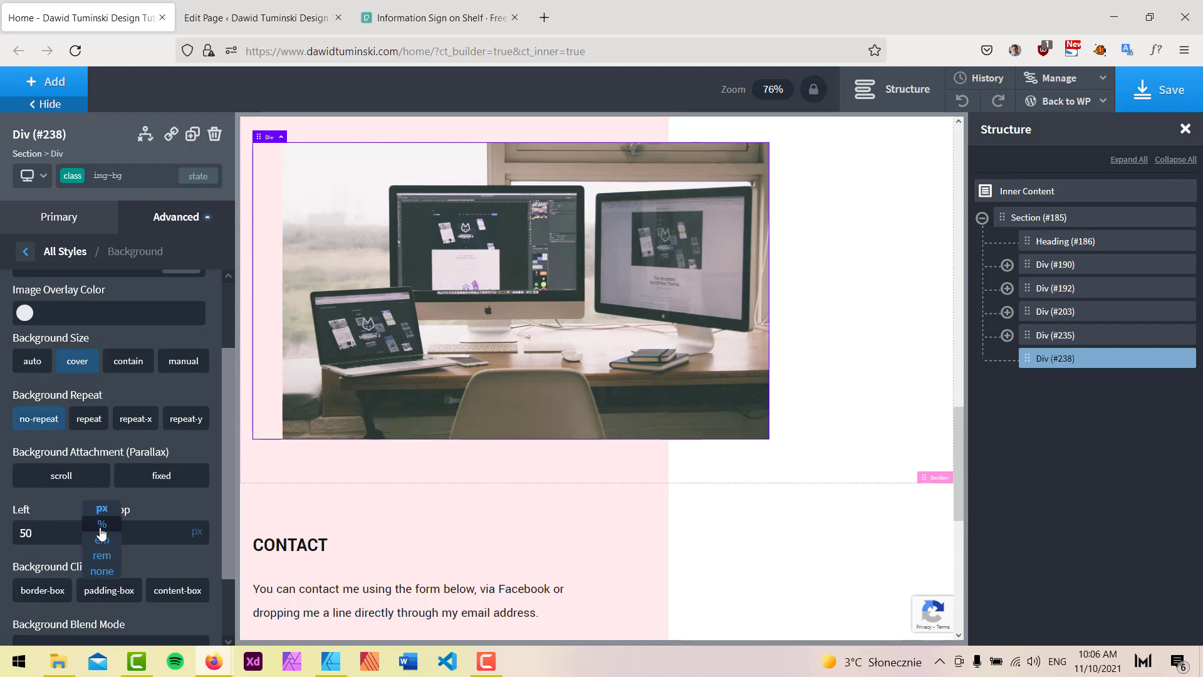
click(136, 538)
text(50)
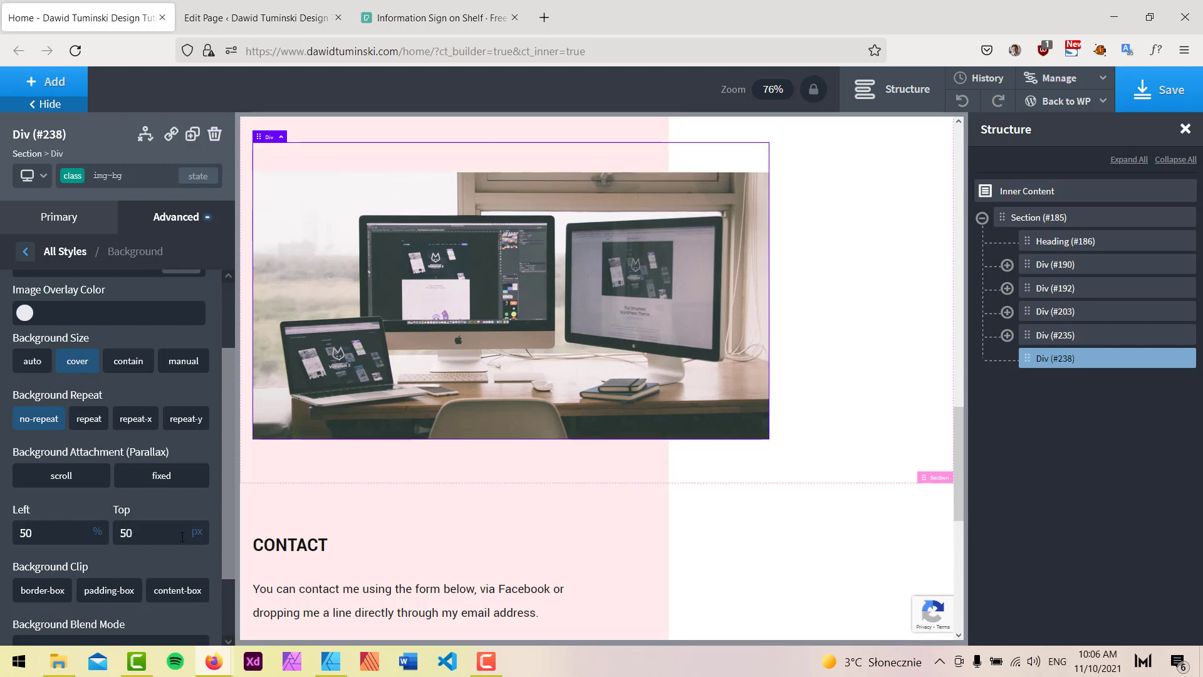
click(194, 538)
click(197, 537)
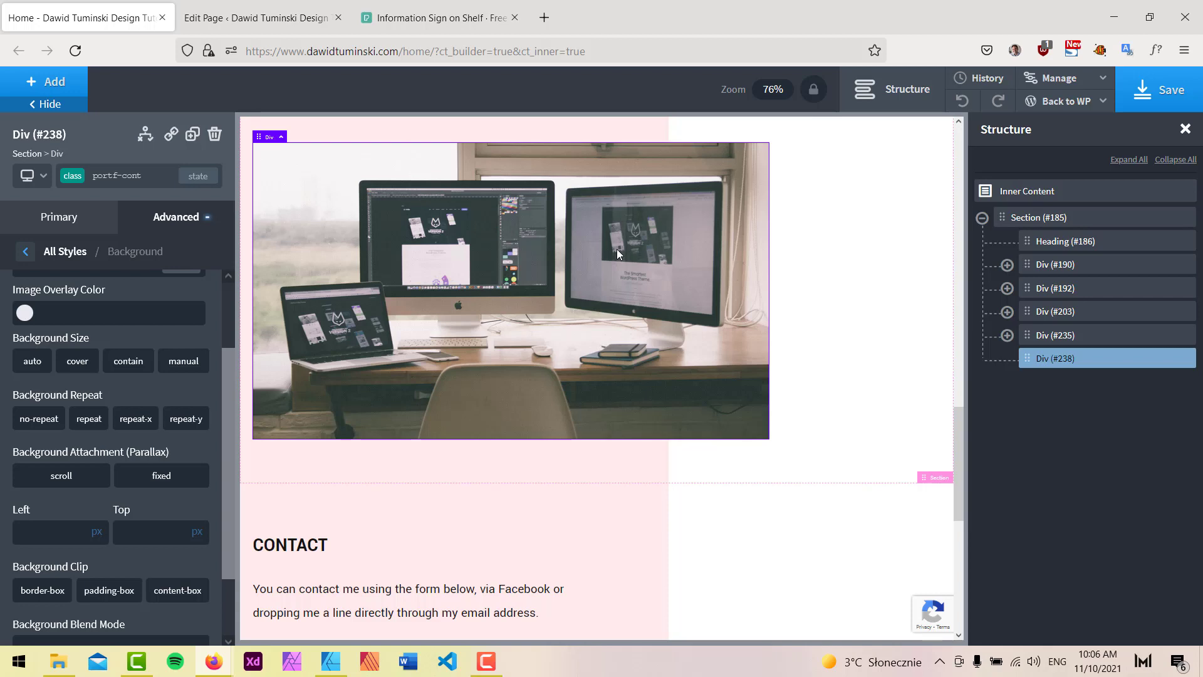
Add a new div inside the photo div and give it the class overlay.
click(51, 86)
text(di)
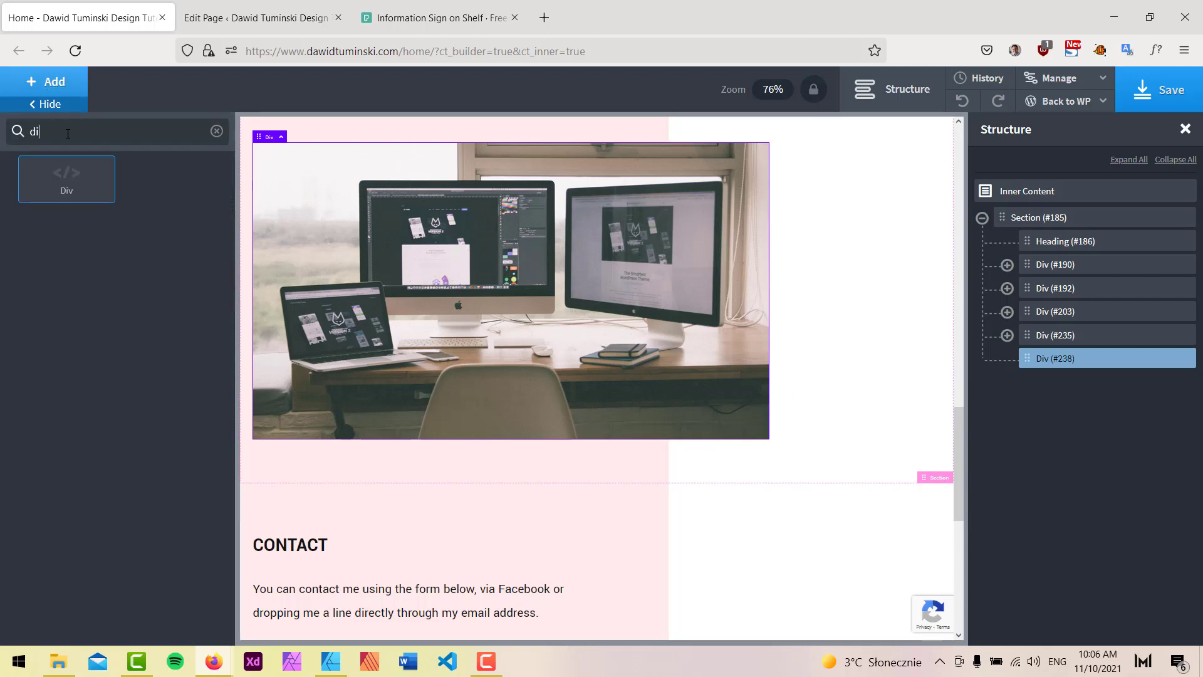
click(70, 170)
click(1007, 358)
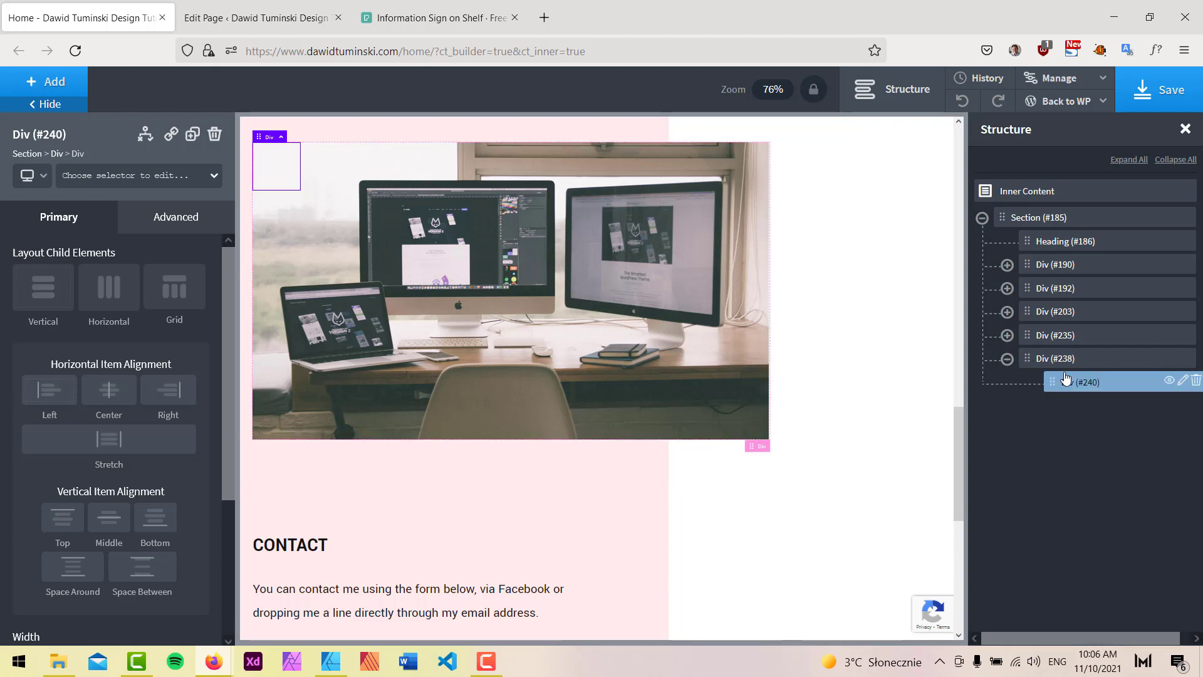
click(117, 177)
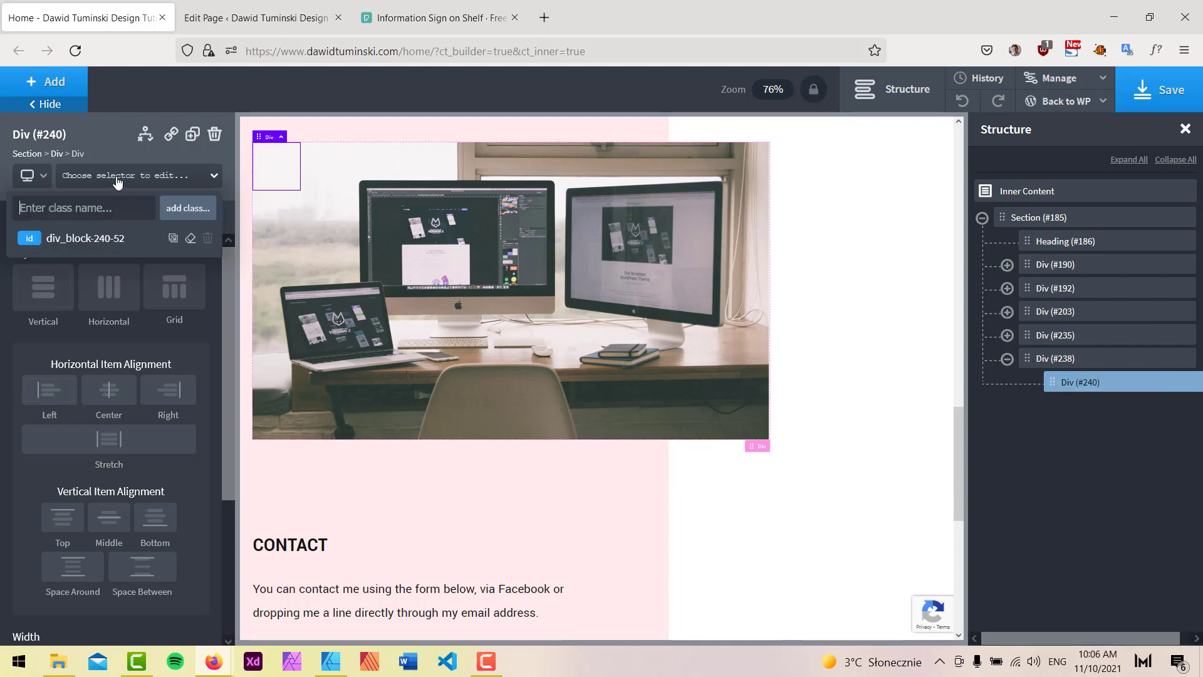
text(overlay)
click(211, 213)
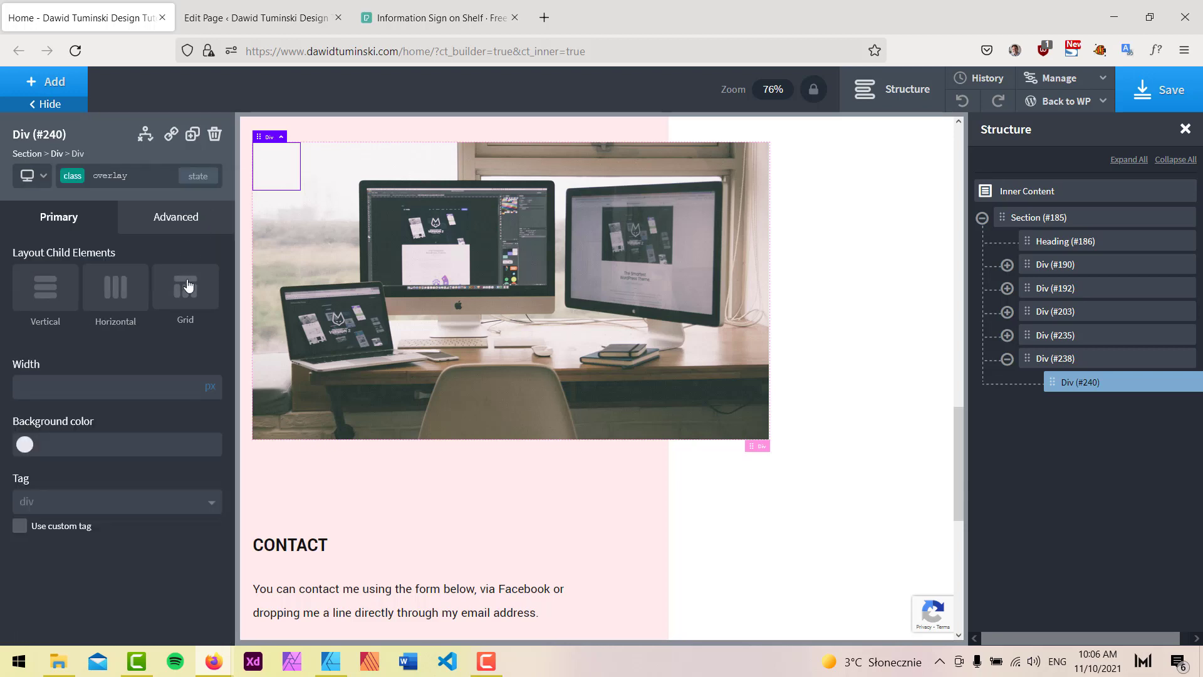
Set the overlay class's background color to the New Design - Main Red swatch.
click(165, 227)
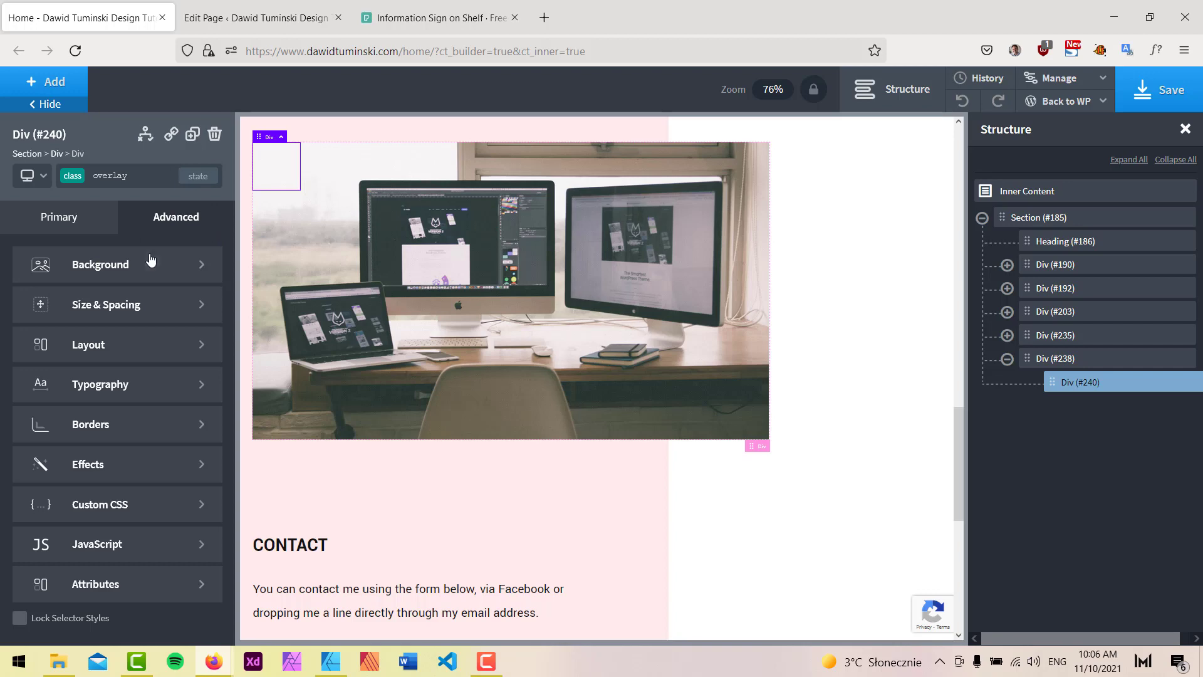
click(201, 265)
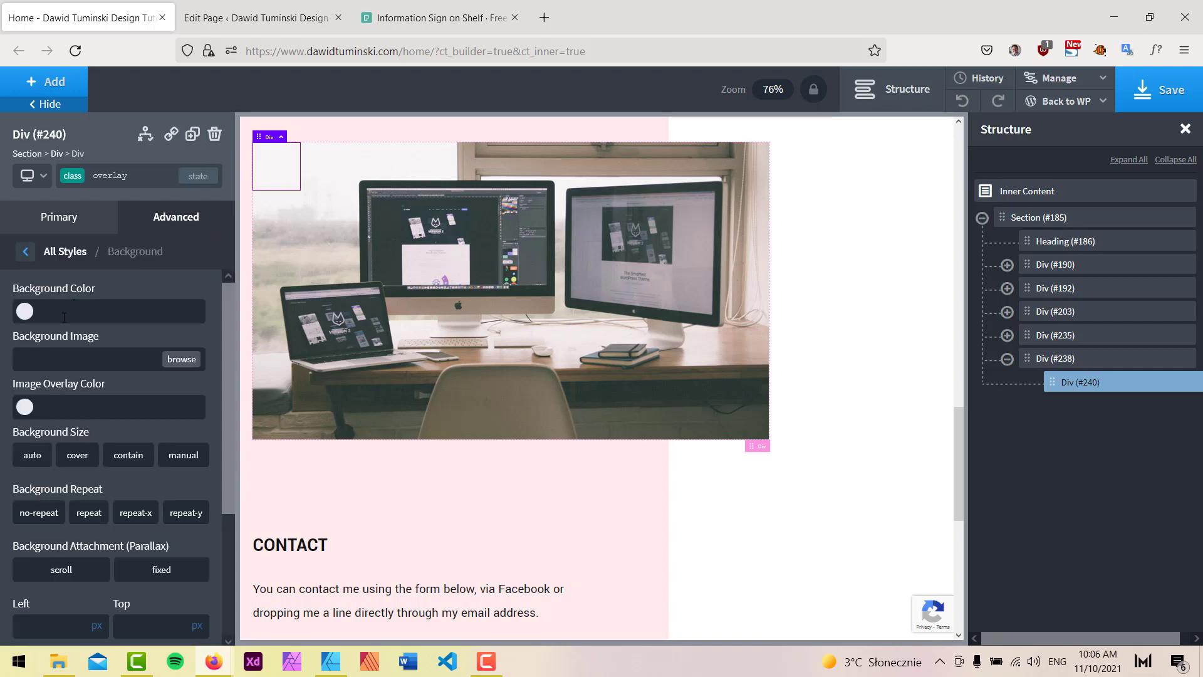
click(24, 310)
click(33, 603)
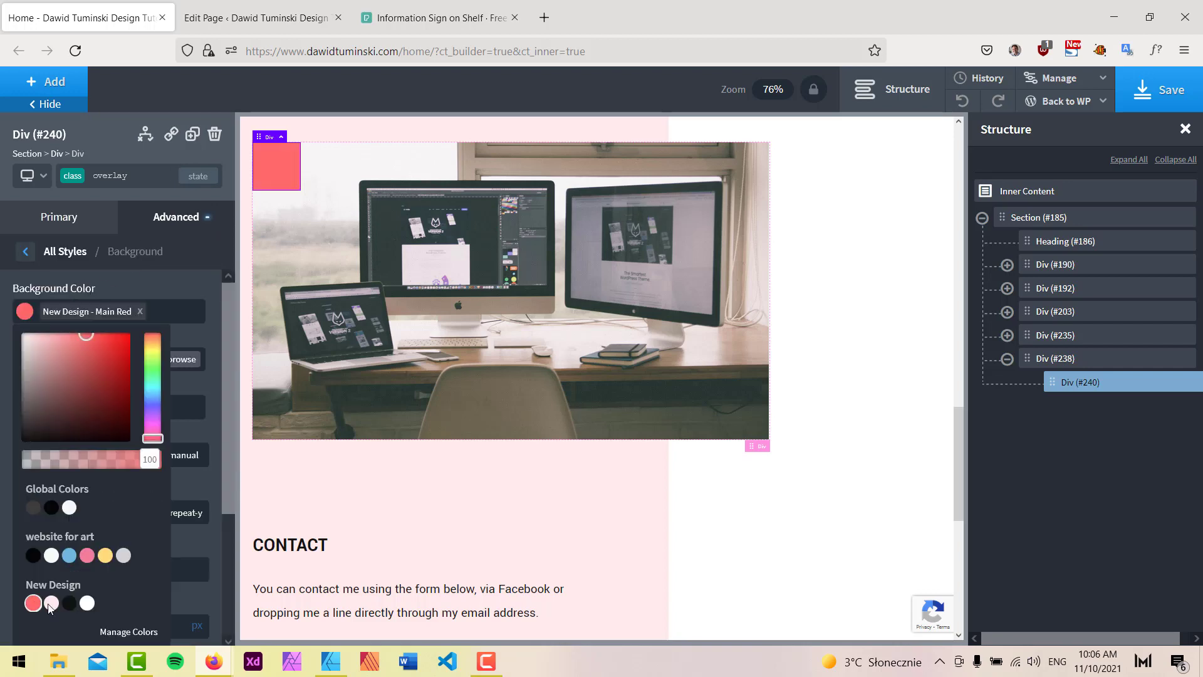
click(177, 281)
Set the overlay class's width and height to 100% so it covers the whole photo div.
click(25, 251)
click(109, 306)
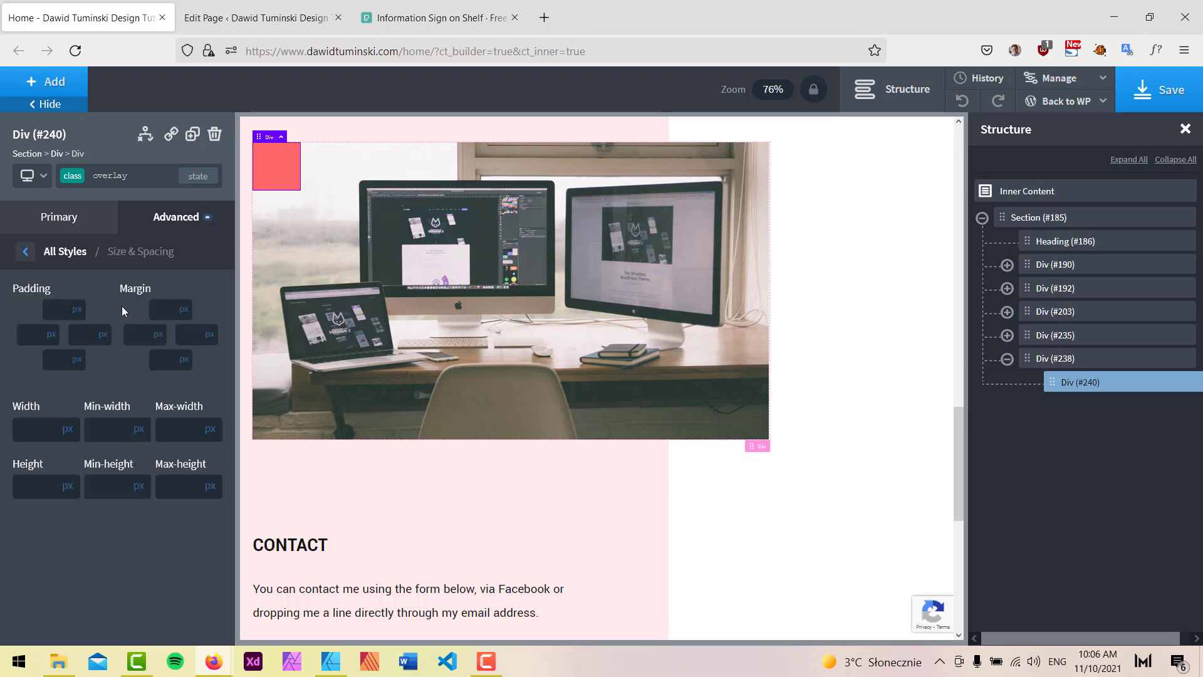
click(42, 433)
text(100)
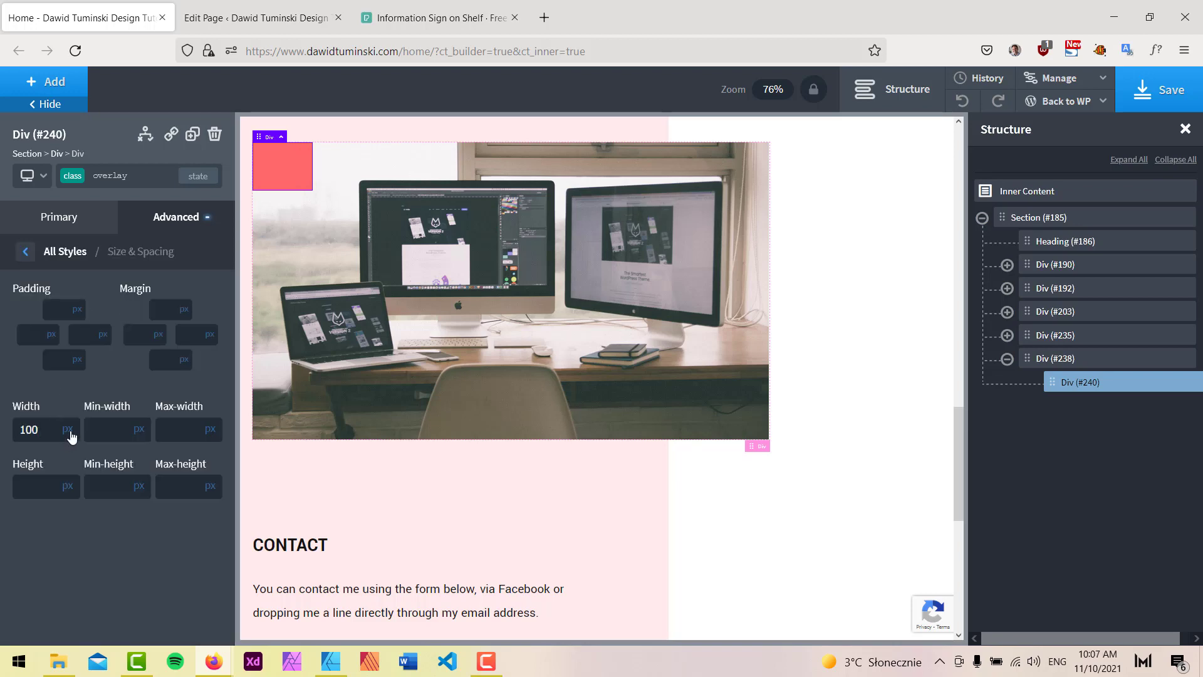
click(68, 430)
click(74, 442)
click(42, 489)
text(1)
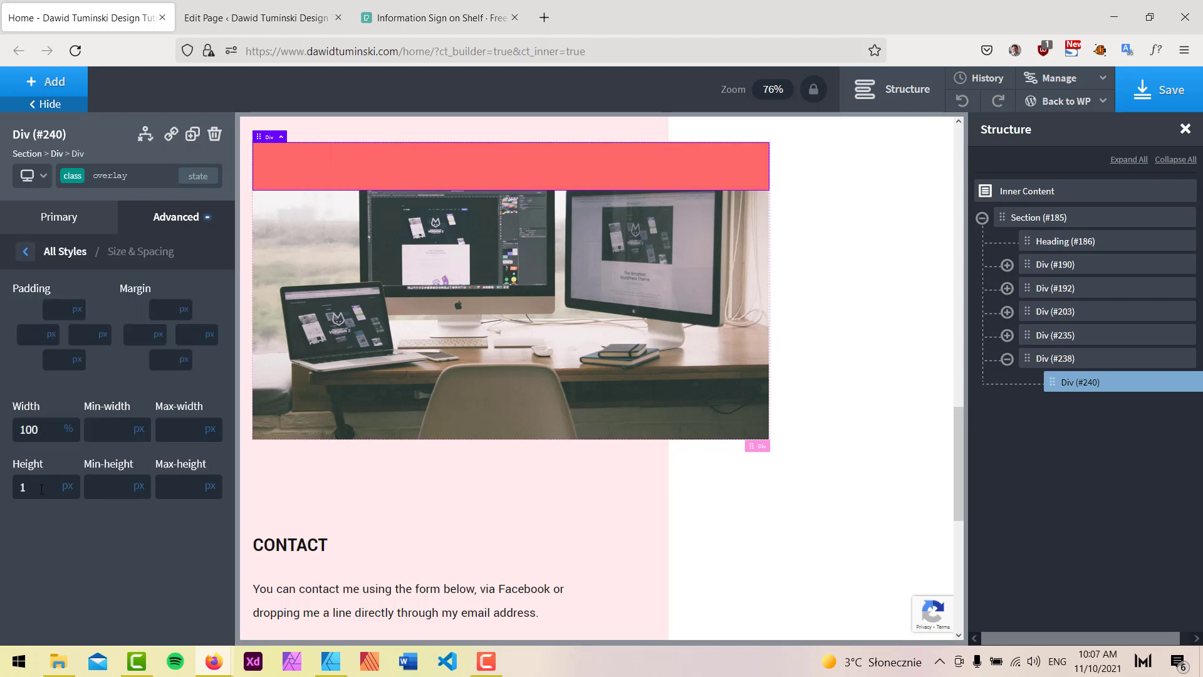
text(00)
click(68, 486)
click(69, 498)
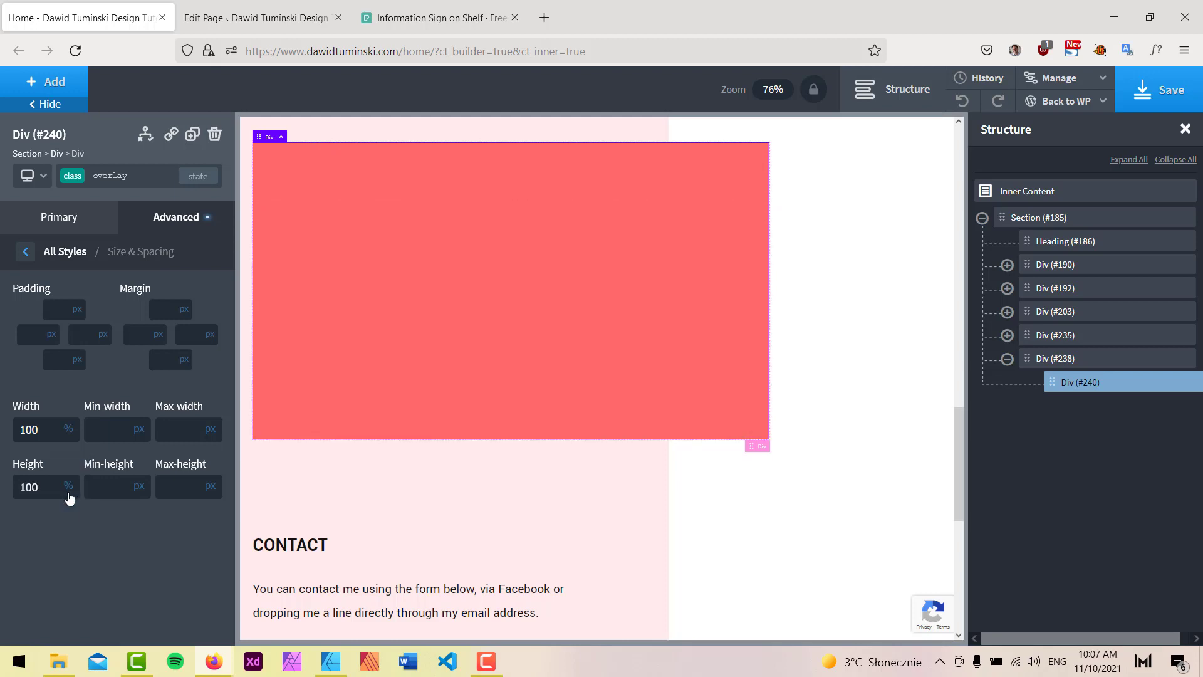
Add a Heading element inside the red overlay div.
click(52, 84)
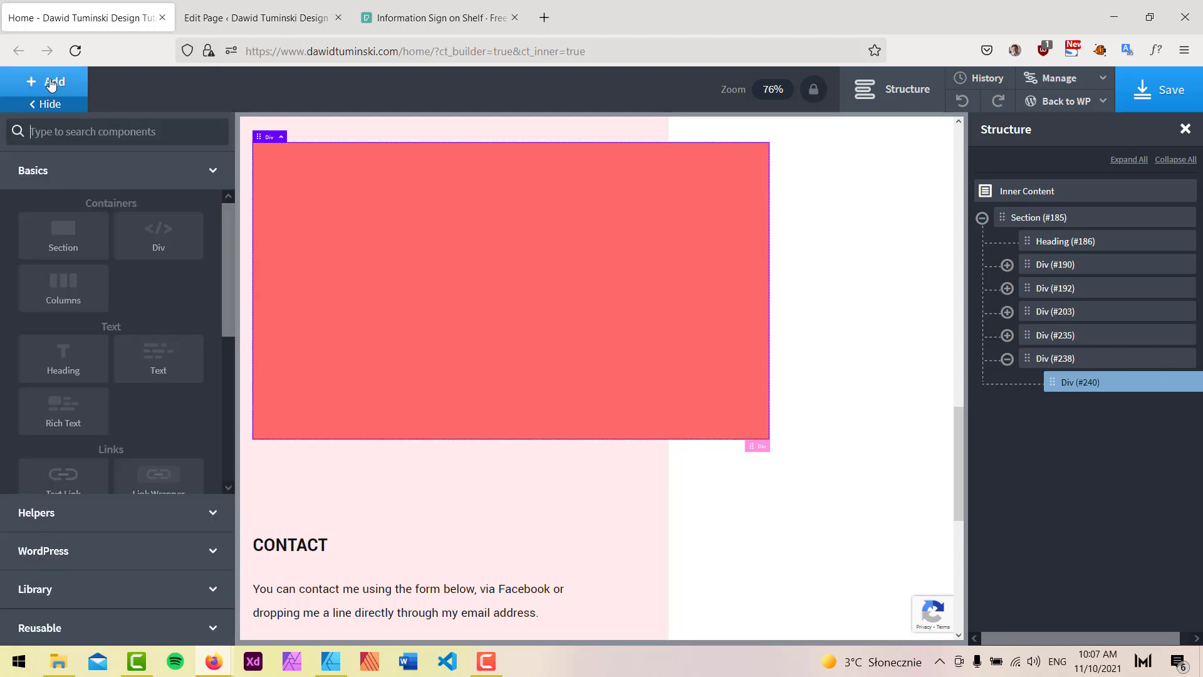
text(hea)
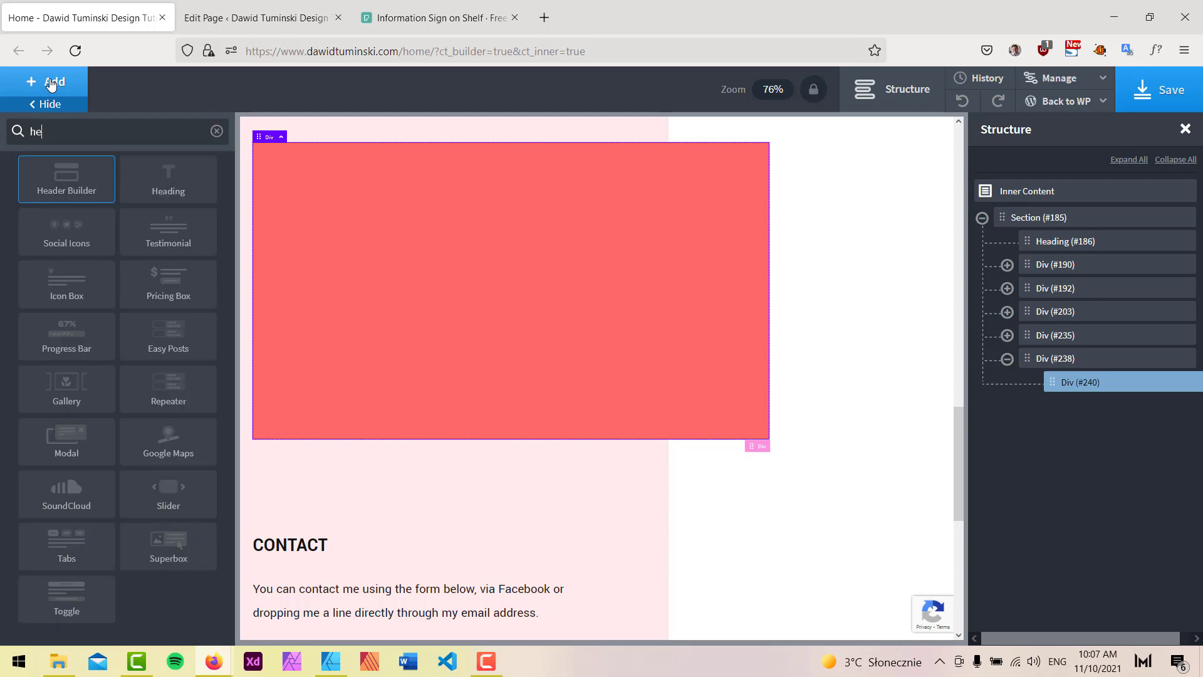
click(176, 194)
Switch to Affinity Designer and copy the "WEB DEV | UI DESIGN" title text from the red portfolio block.
click(339, 670)
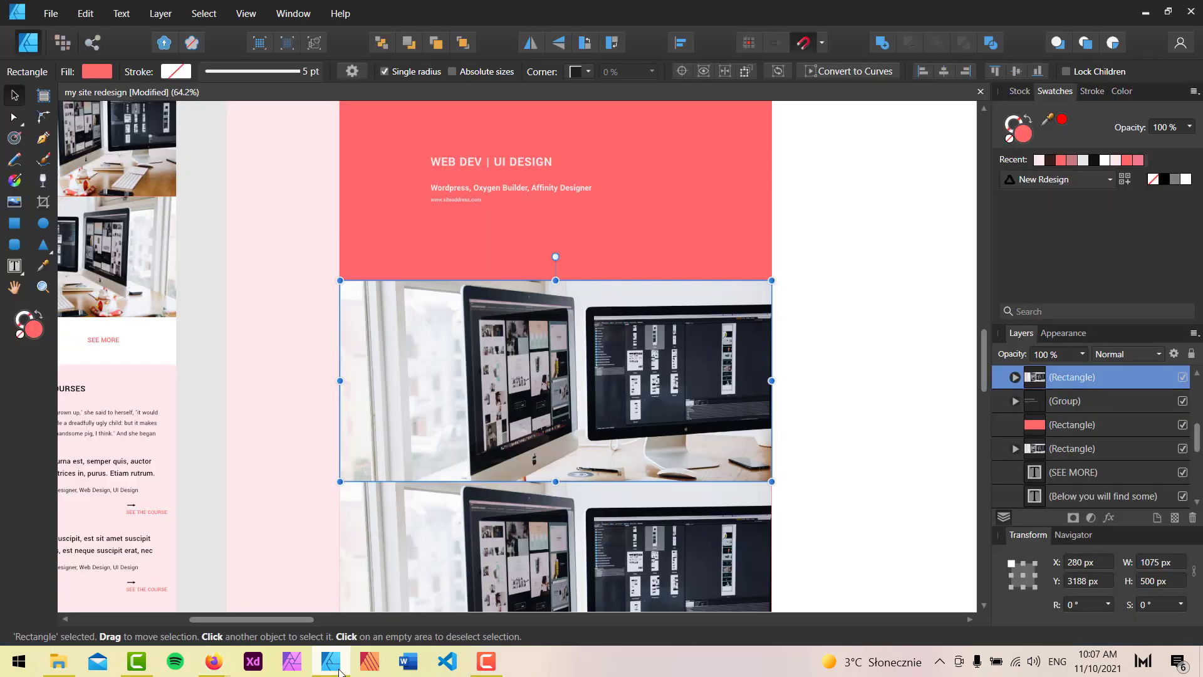
double_click(474, 161)
triple_click(474, 161)
key(ctrl+c)
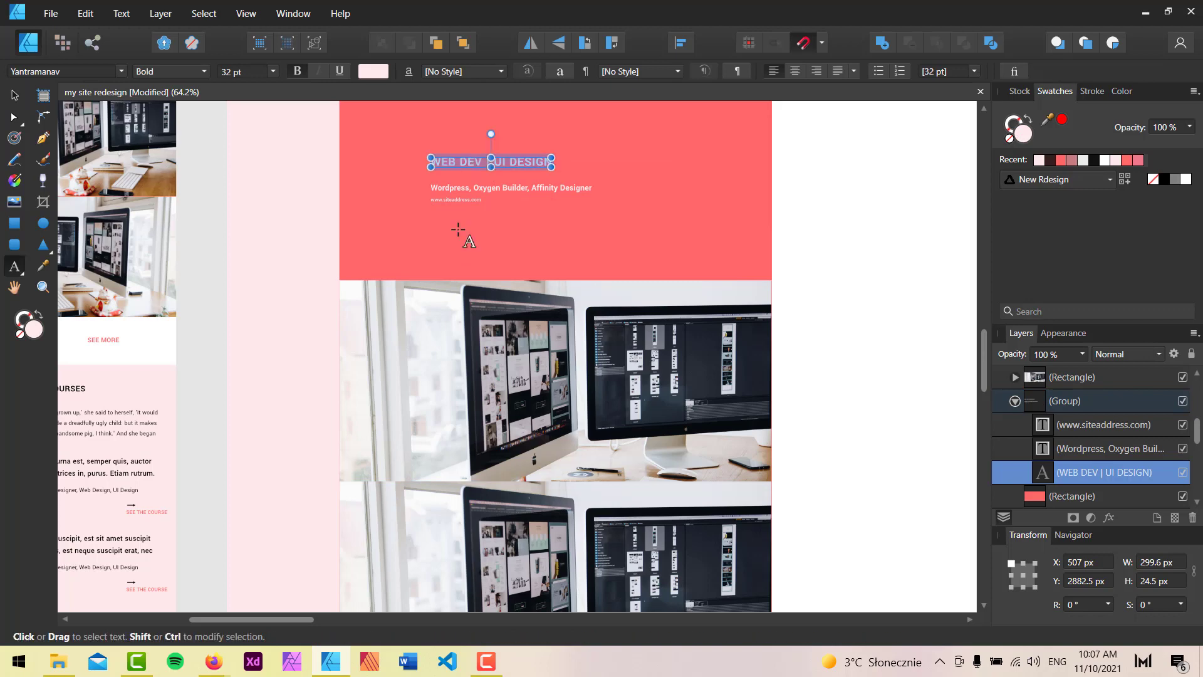
Return to Oxygen Builder, replace the heading's placeholder with the copied "WEB DEV | UI DESIGN" text and set its tag to H3.
click(1146, 13)
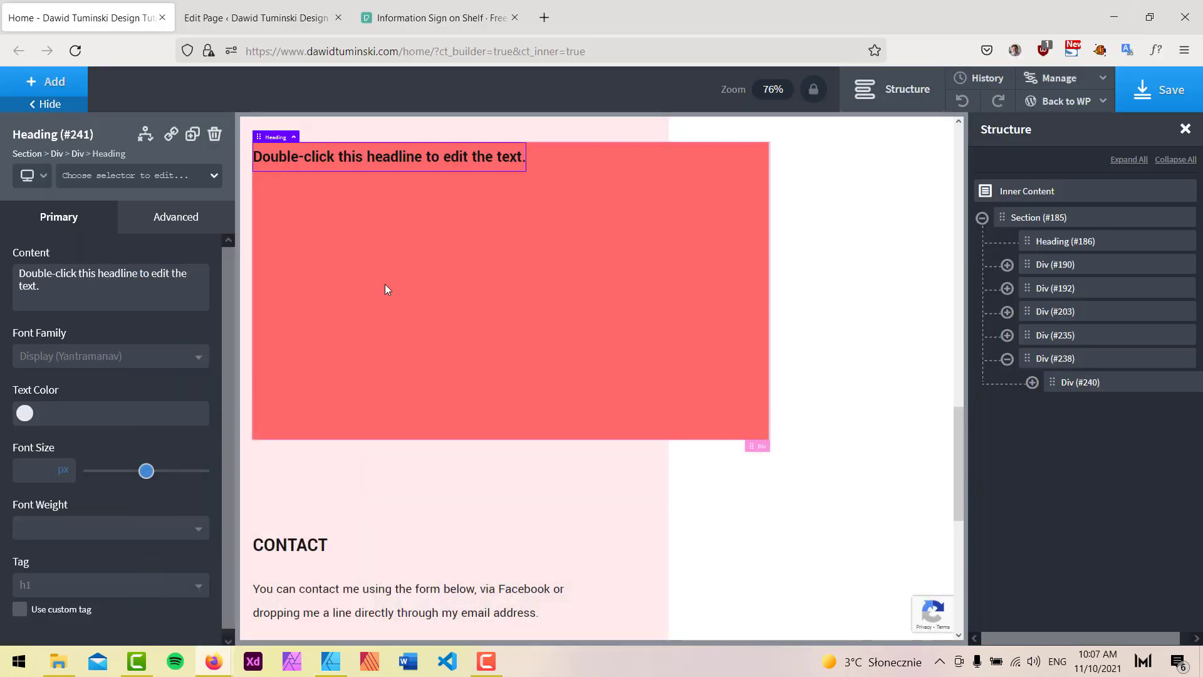
triple_click(89, 286)
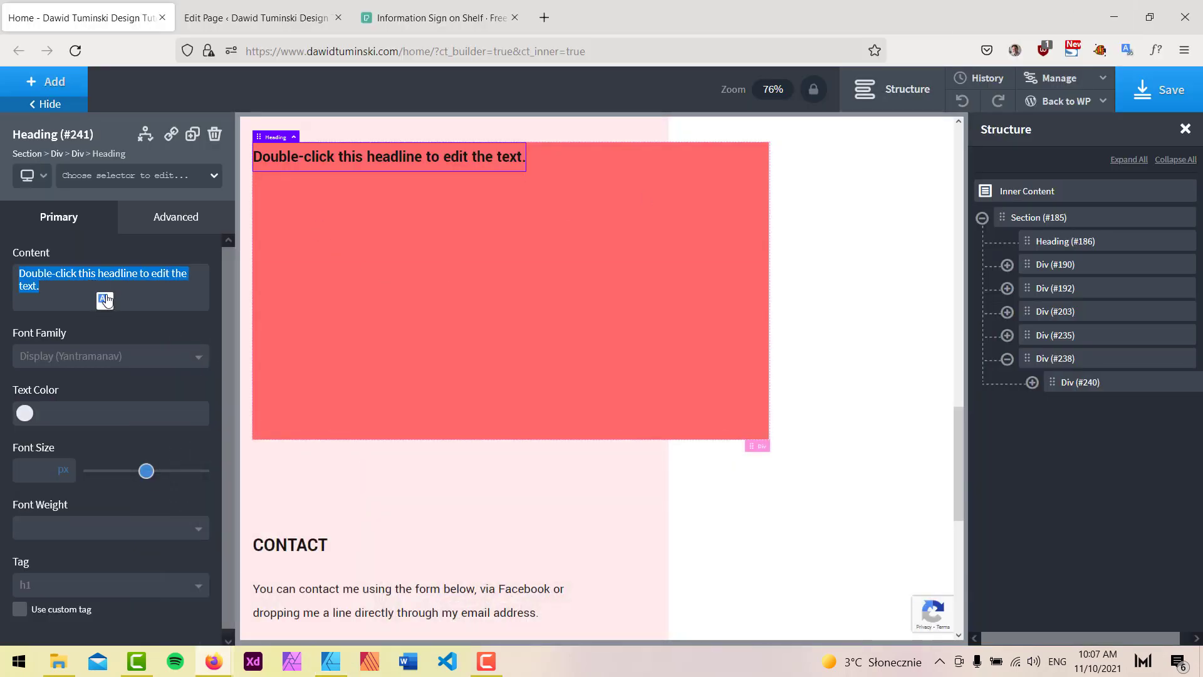
key(ctrl+v)
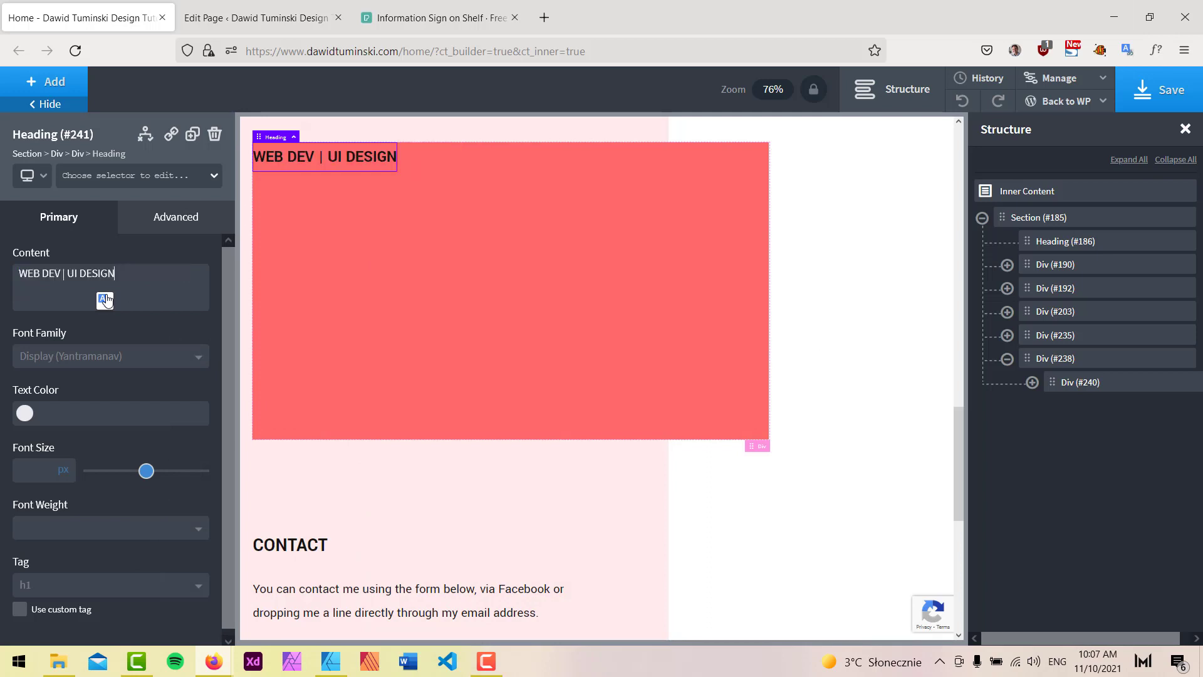
click(76, 585)
scroll(65, 542, down, 2)
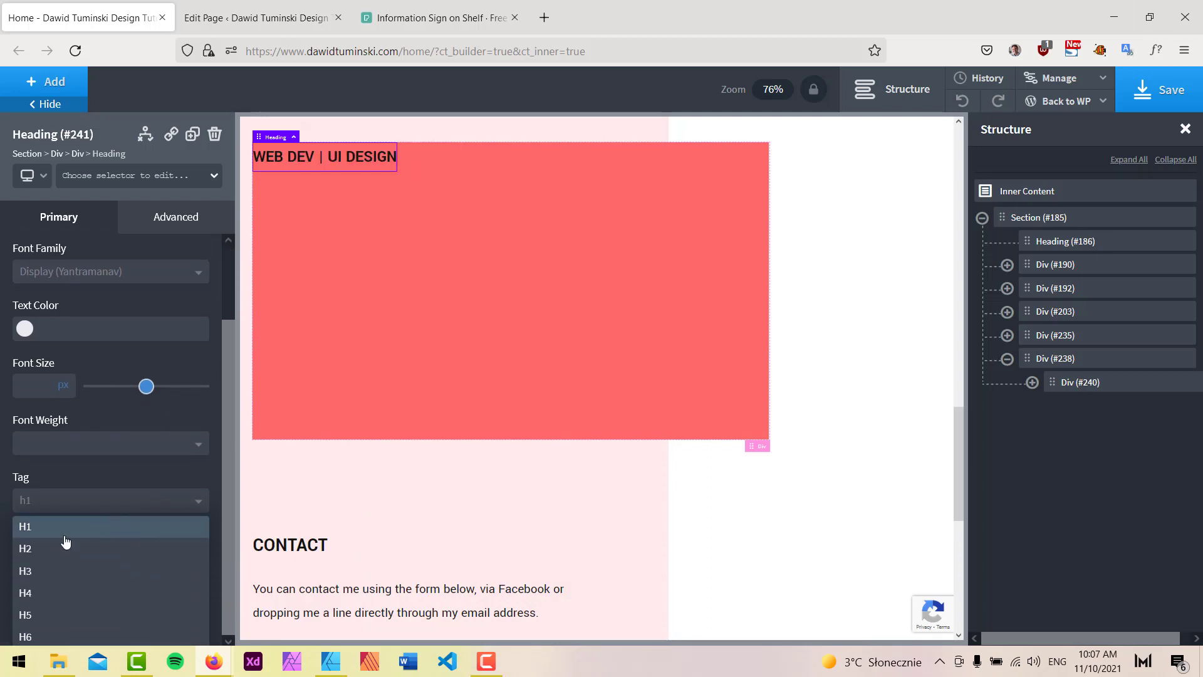
click(65, 570)
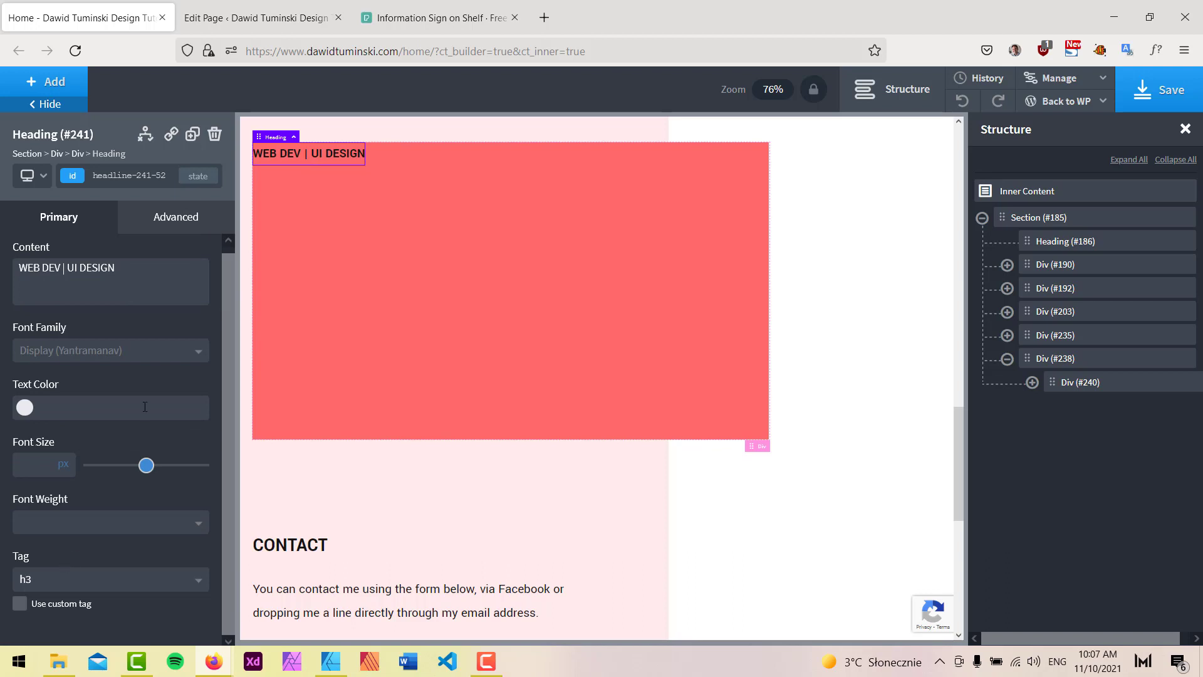
Add the class h-portf to the "WEB DEV | UI DESIGN" heading.
click(125, 176)
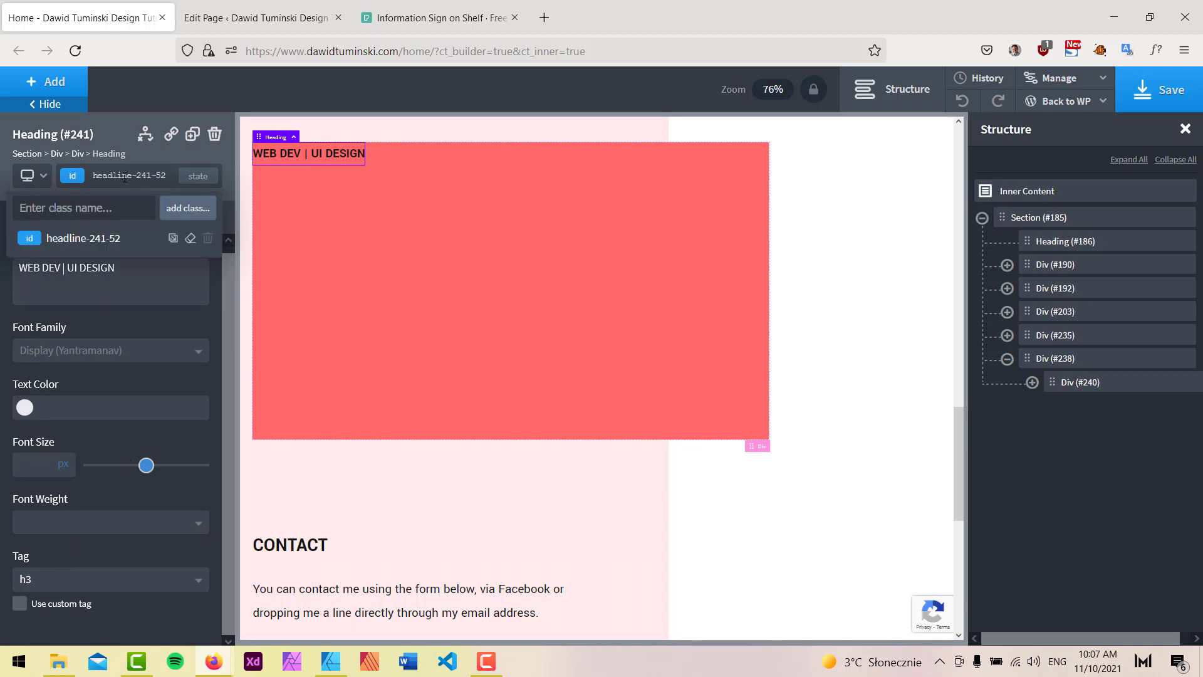
text(h-portf)
key(Return)
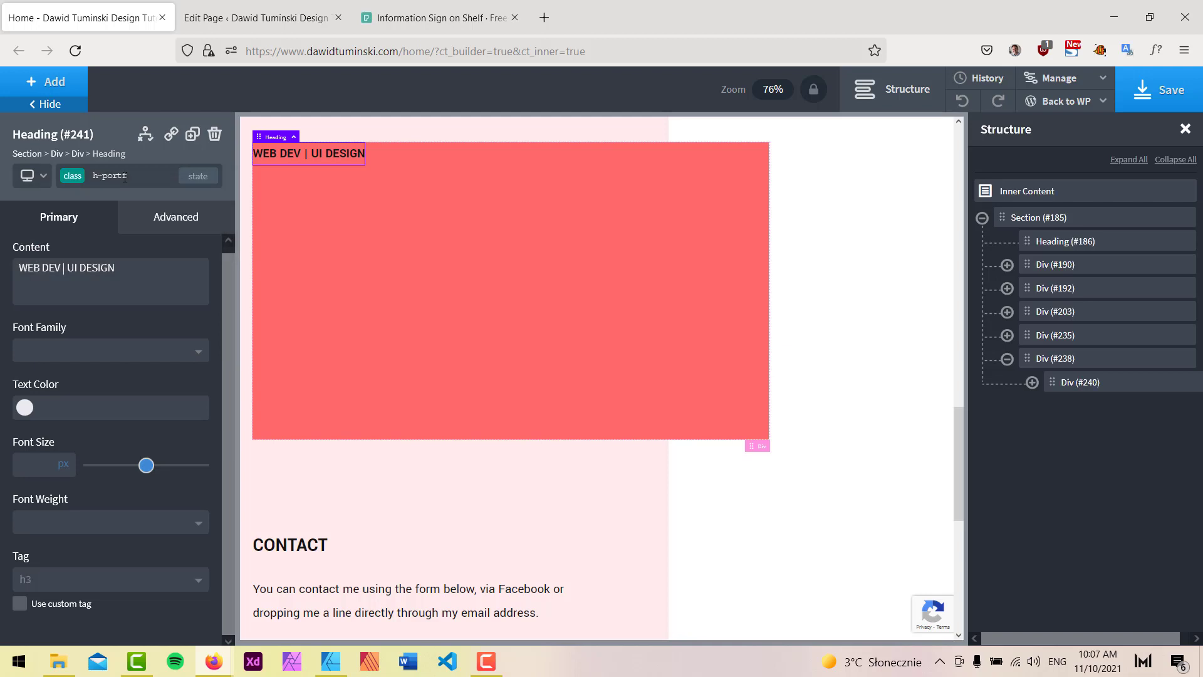
Set the h-portf class's text color to New Design - Just white and its font size to 26 px.
click(47, 408)
scroll(95, 443, down, 2)
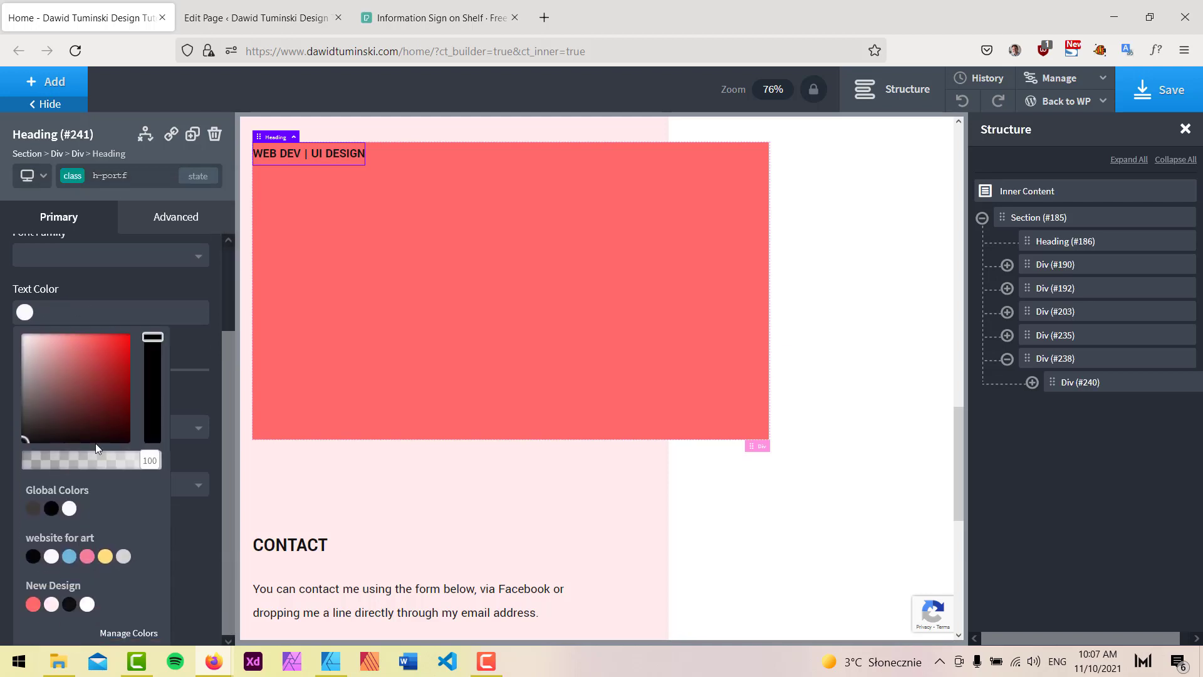
click(87, 604)
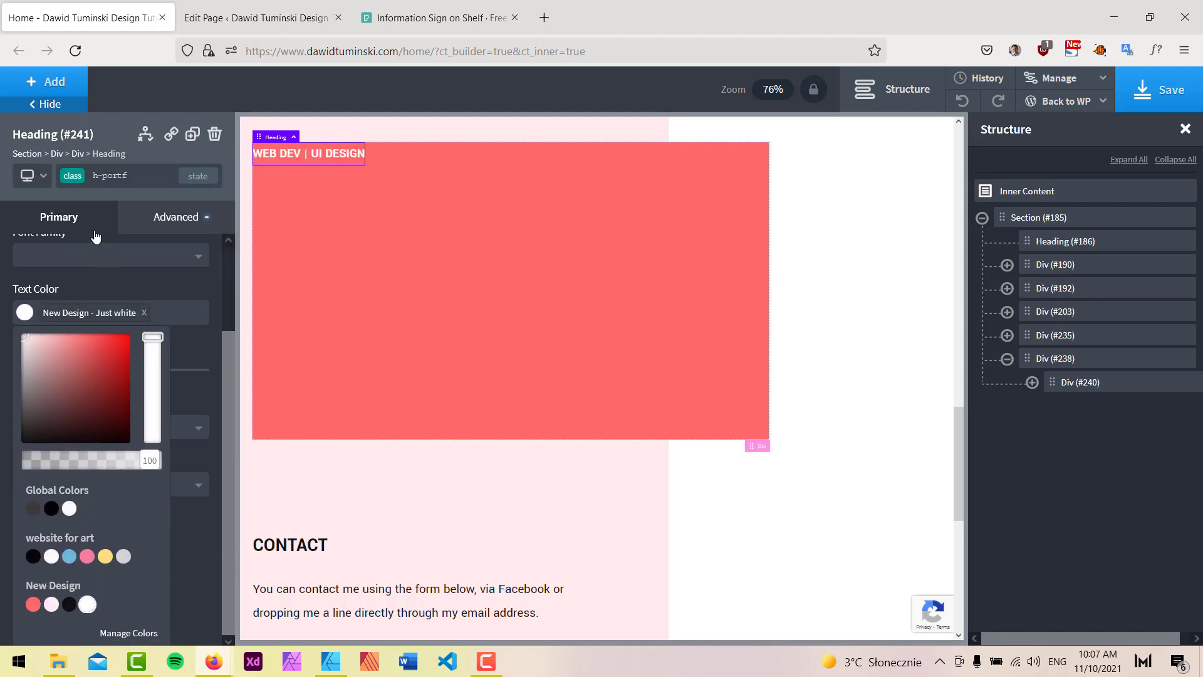
click(100, 235)
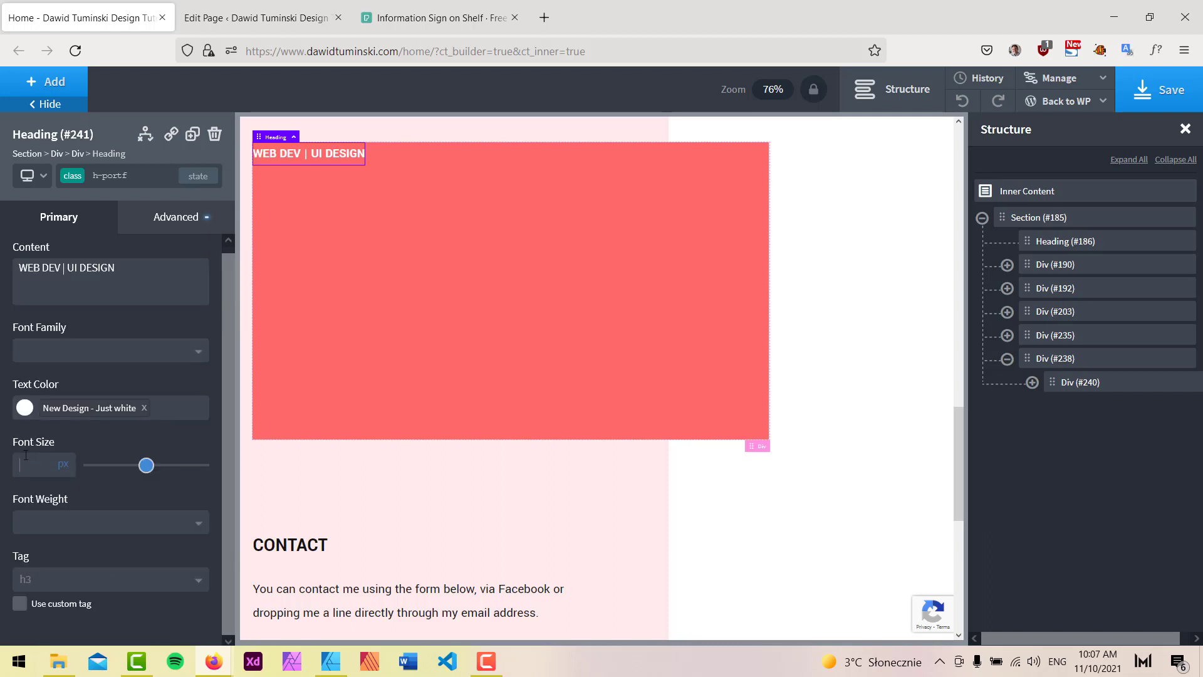
text(26)
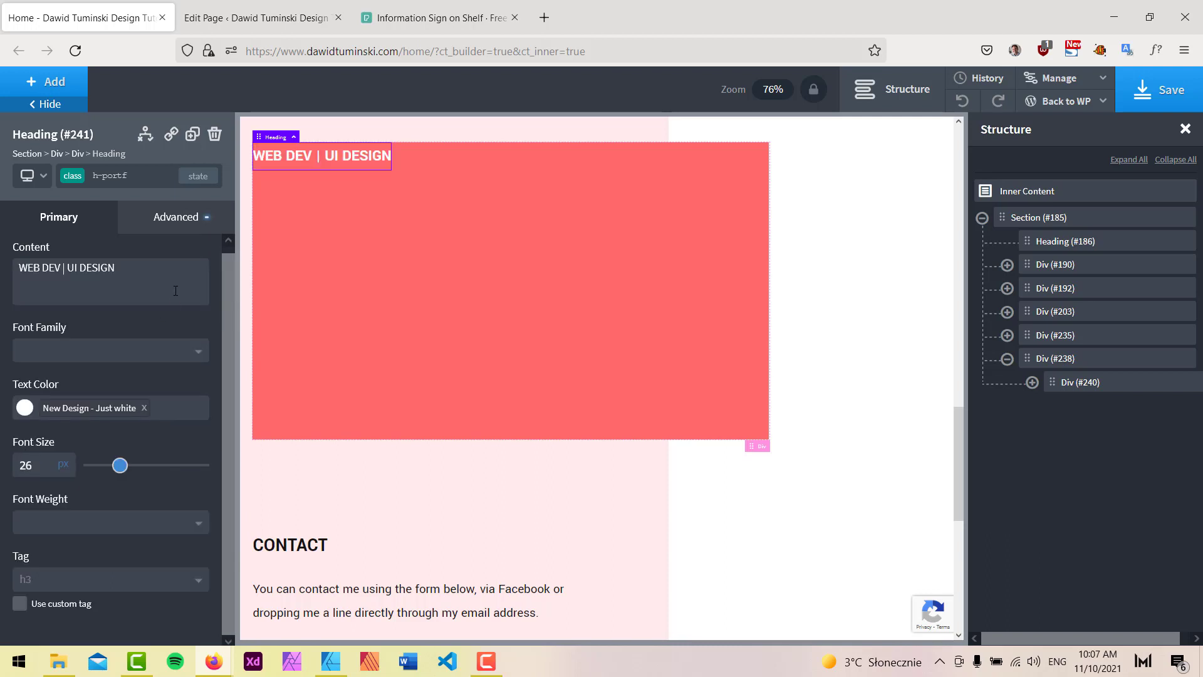
Set the h-portf class's letter spacing to .5 px.
click(183, 217)
click(140, 393)
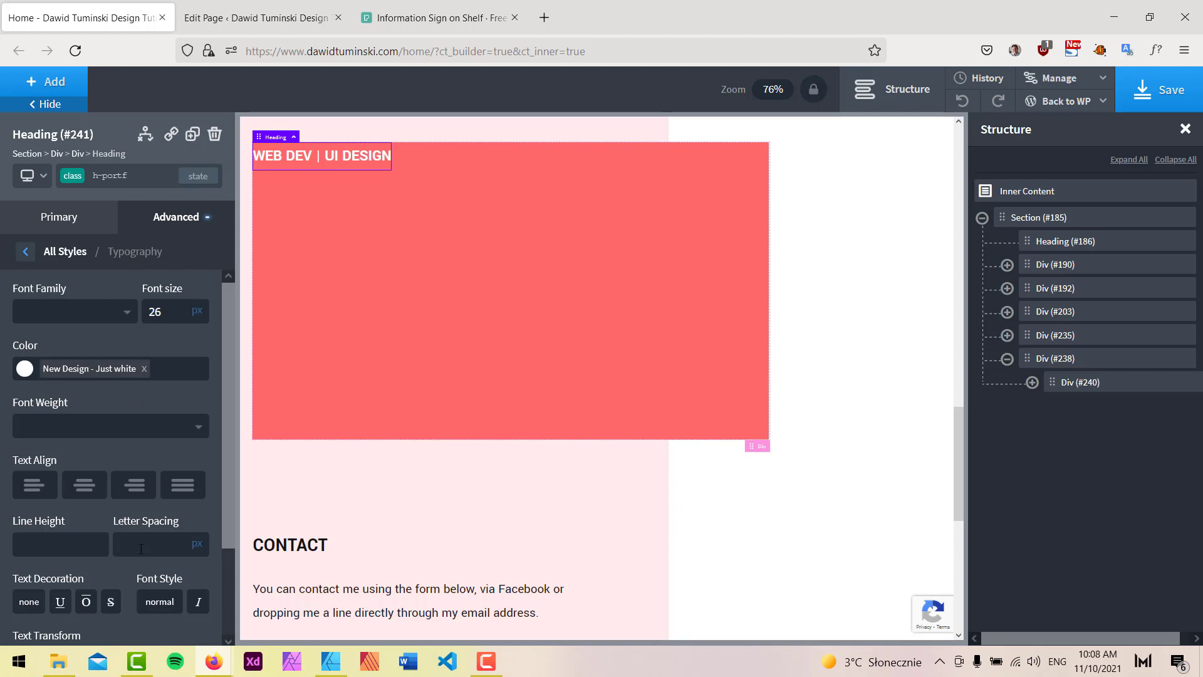
text(.1)
key(BackSpace)
text(5)
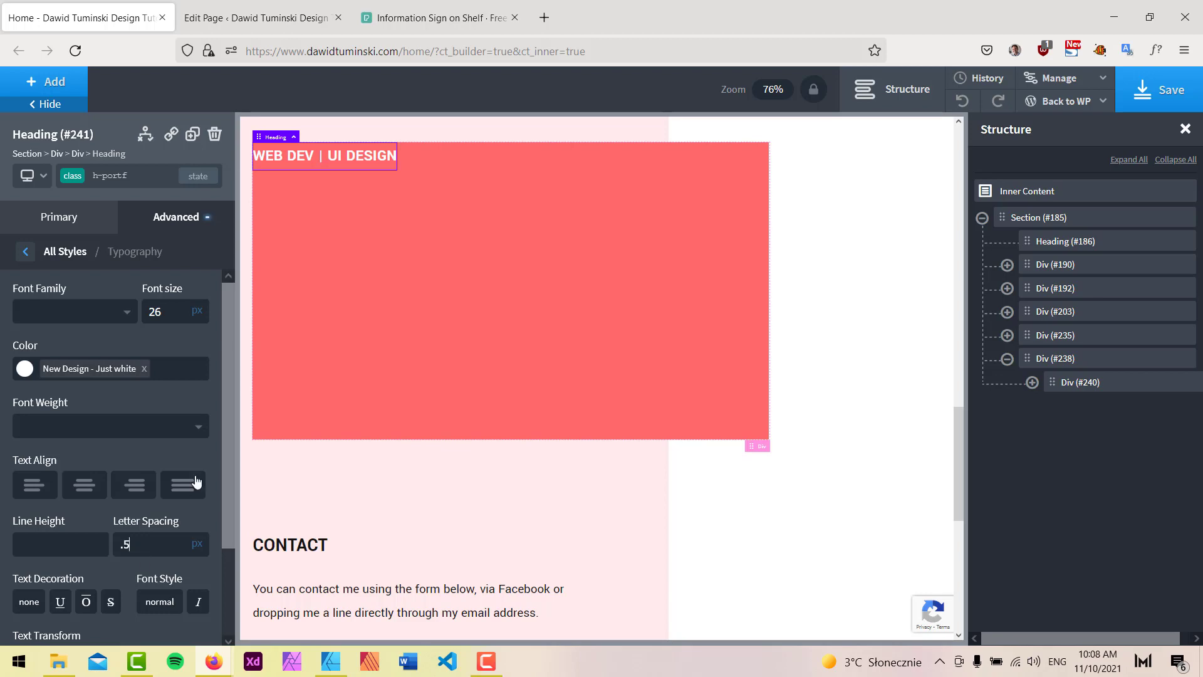
Switch to Affinity Designer and copy the "Wordpress, Oxygen Builder, Affinity Designer" subtitle from the red portfolio block.
click(330, 661)
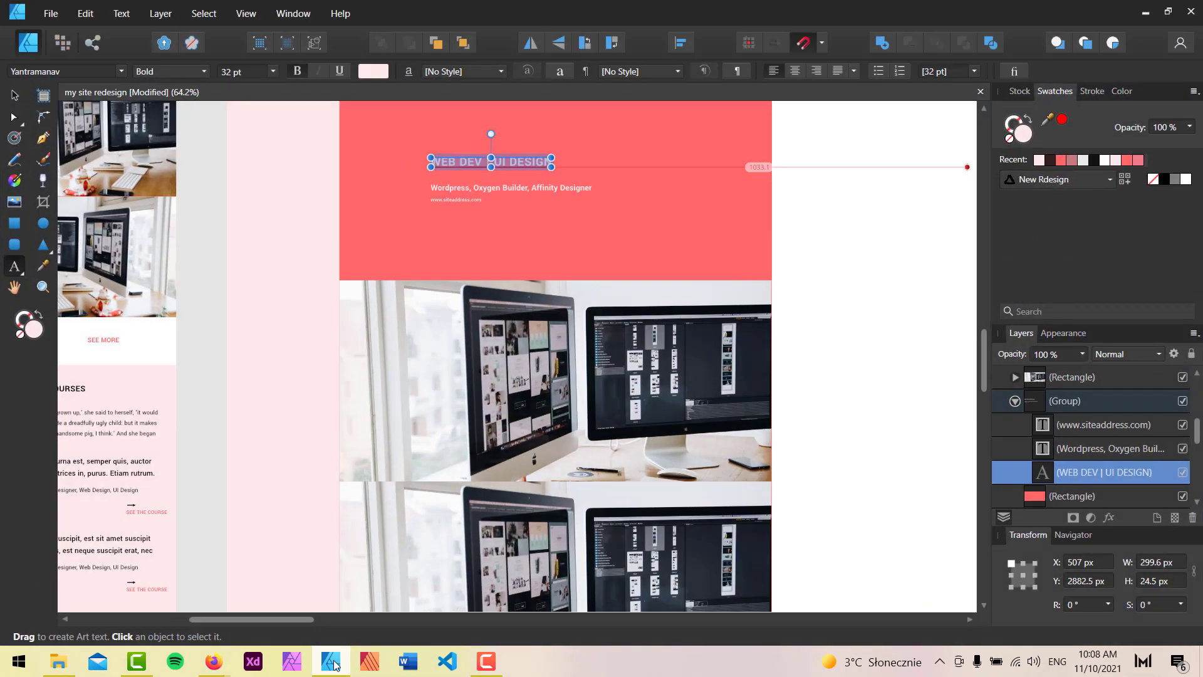
triple_click(504, 188)
key(ctrl+c)
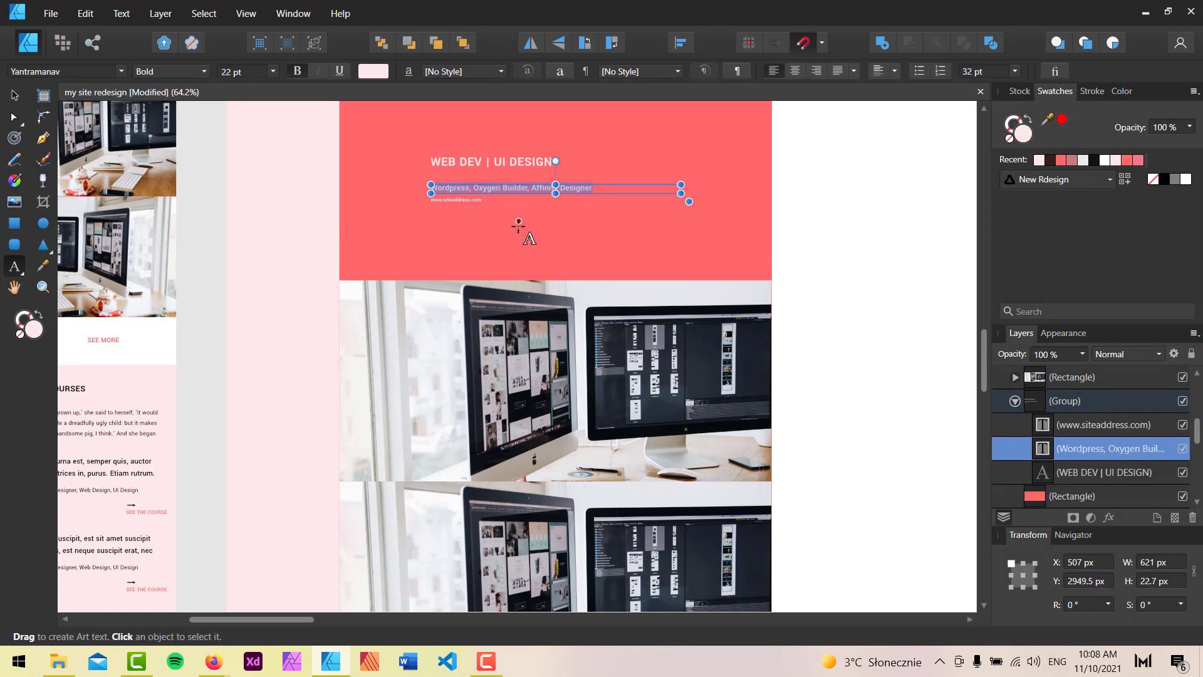
Return to Oxygen Builder, add a second heading inside the overlay div and replace its placeholder with the copied "Wordpress, Oxygen Builder, Affinity Designer" text.
click(1146, 12)
click(1032, 382)
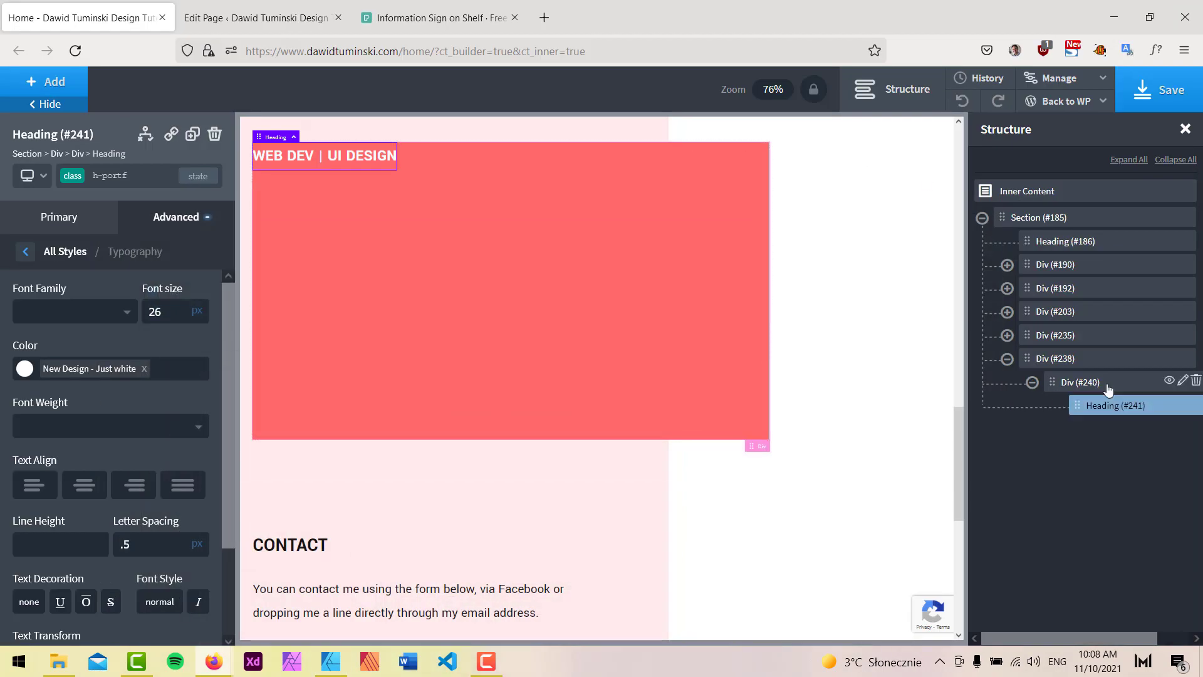
click(1080, 383)
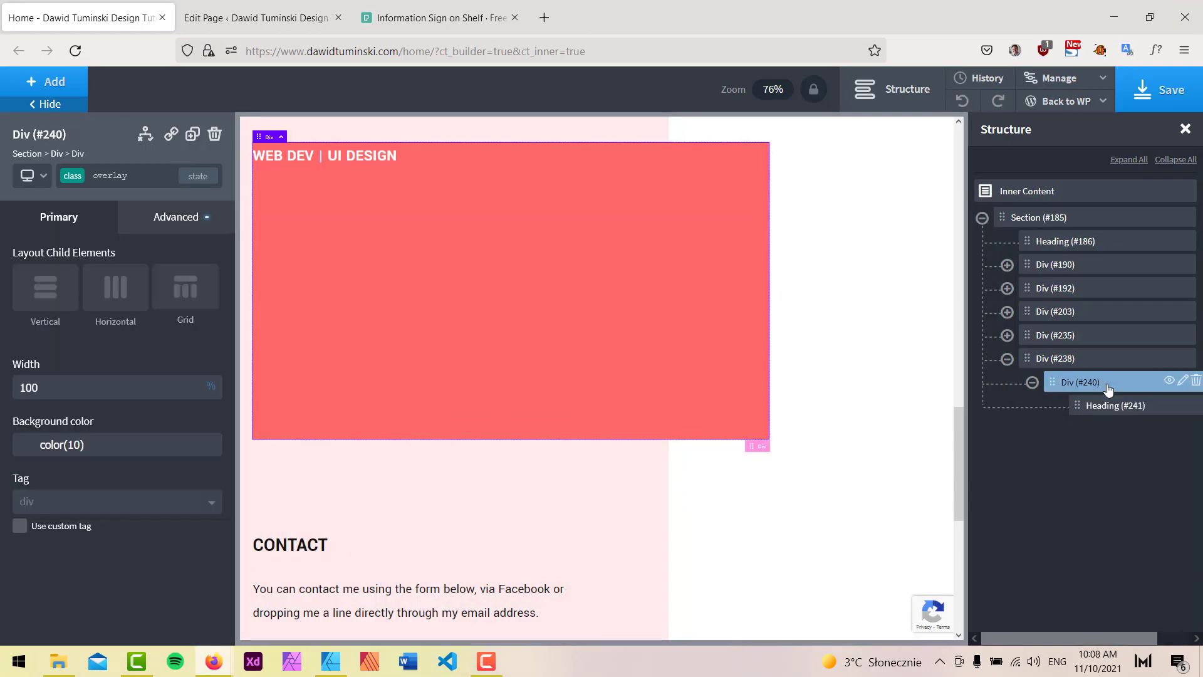
click(67, 82)
text(h)
click(176, 179)
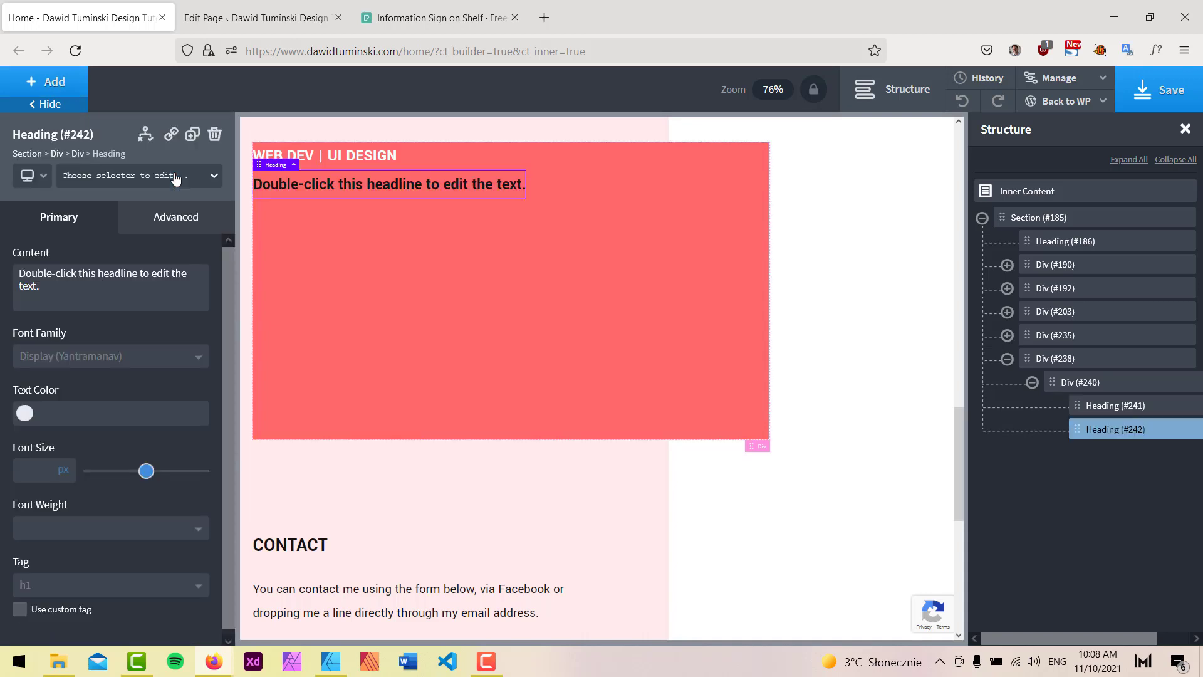
triple_click(157, 282)
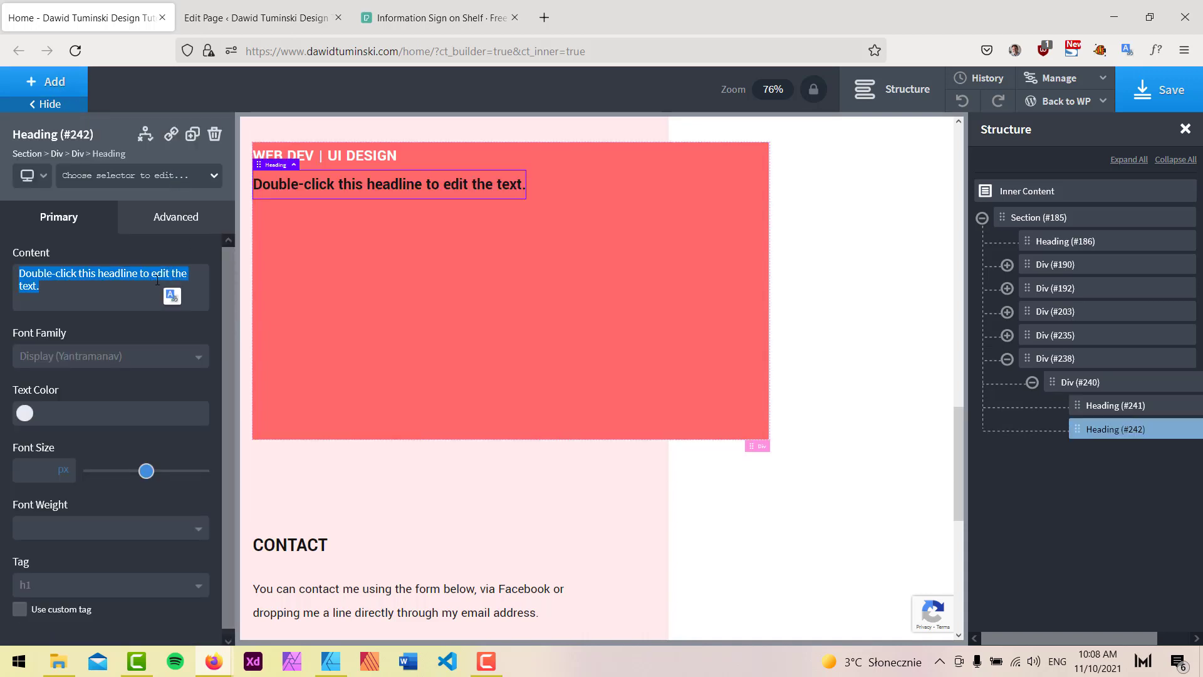
key(ctrl+v)
Add the class subh-portf to the second heading and set its text color to New Design - Just white.
click(99, 177)
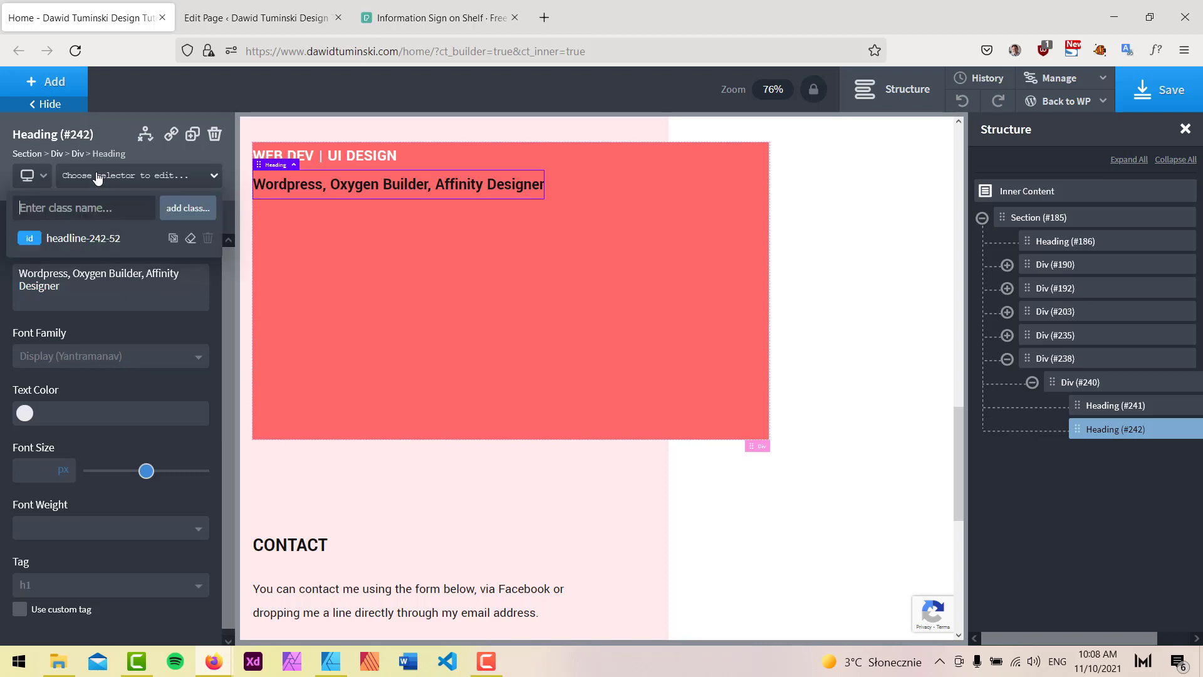
text(subh-portf)
key(Return)
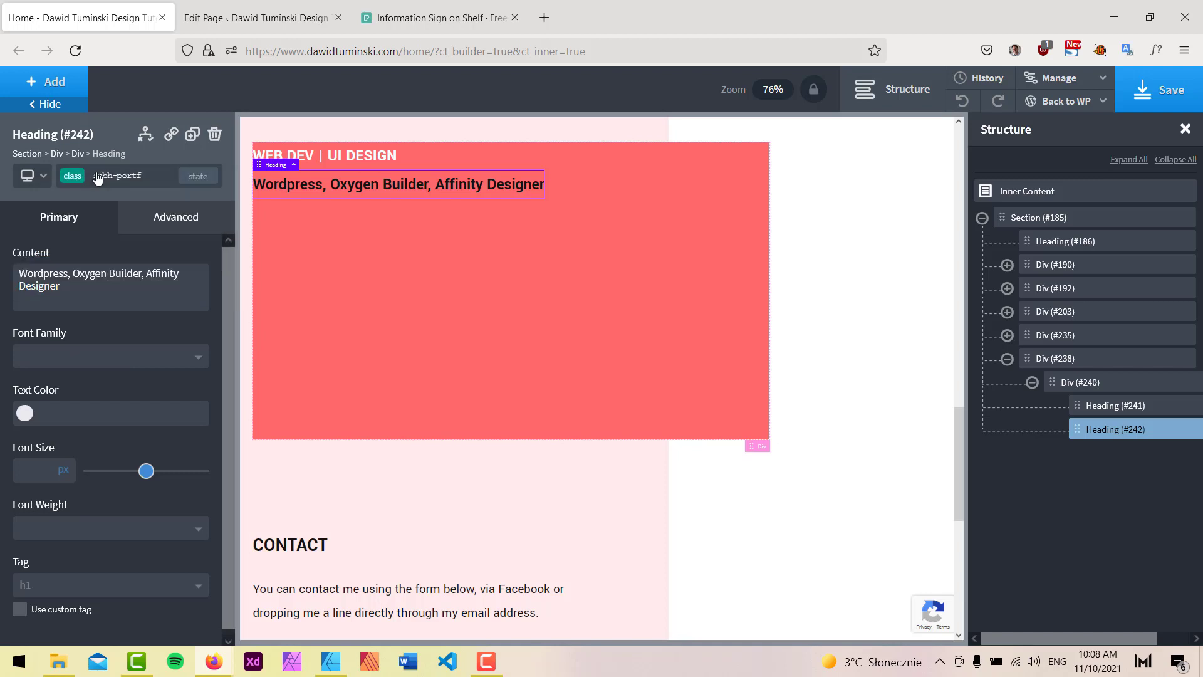
click(24, 413)
click(88, 603)
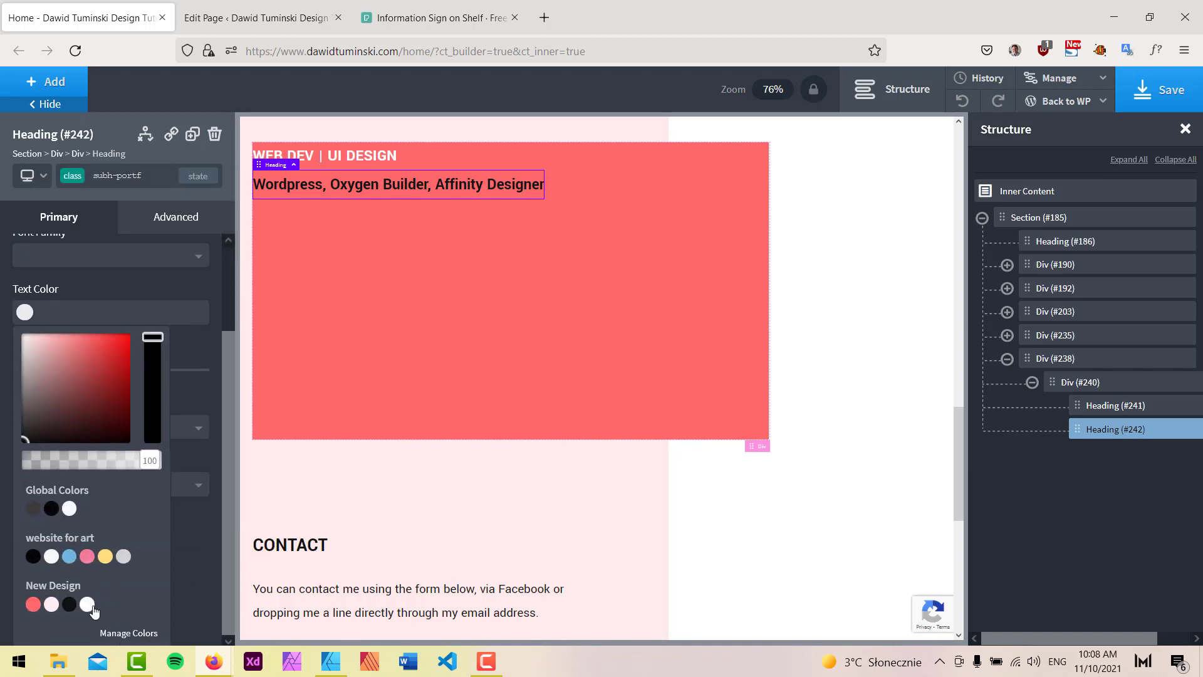
click(157, 262)
Set the subh-portf class's letter spacing to .5 px and its font size to 20 px.
click(177, 219)
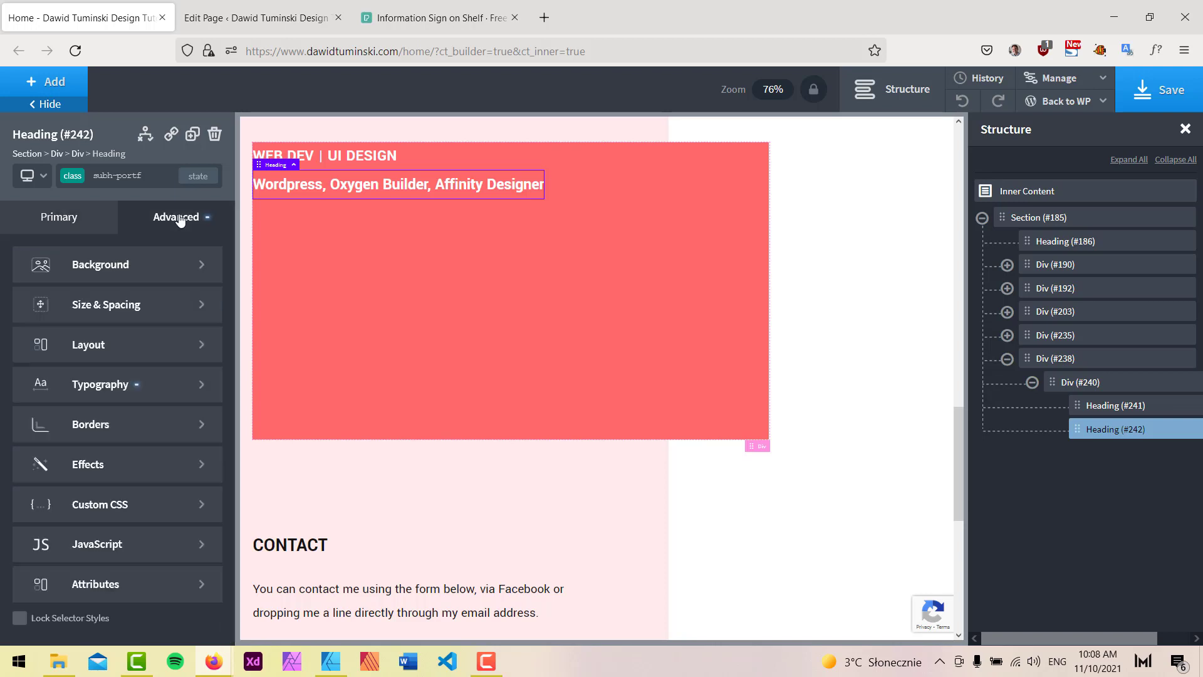
click(132, 384)
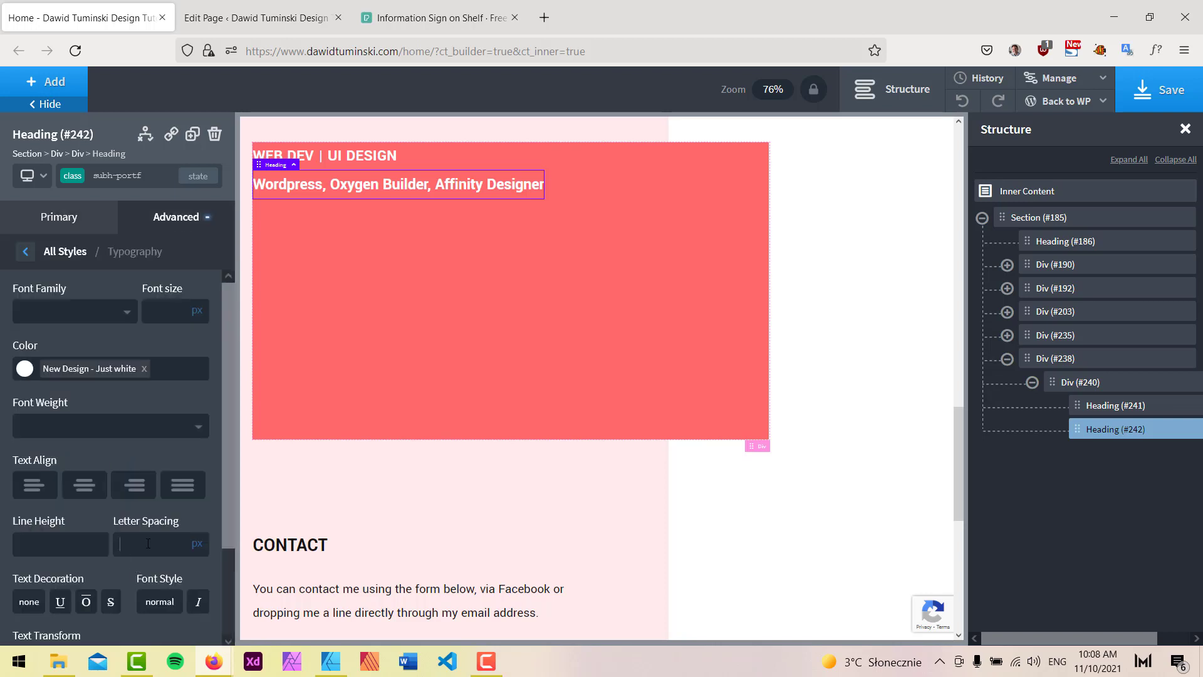
click(148, 543)
text(.5)
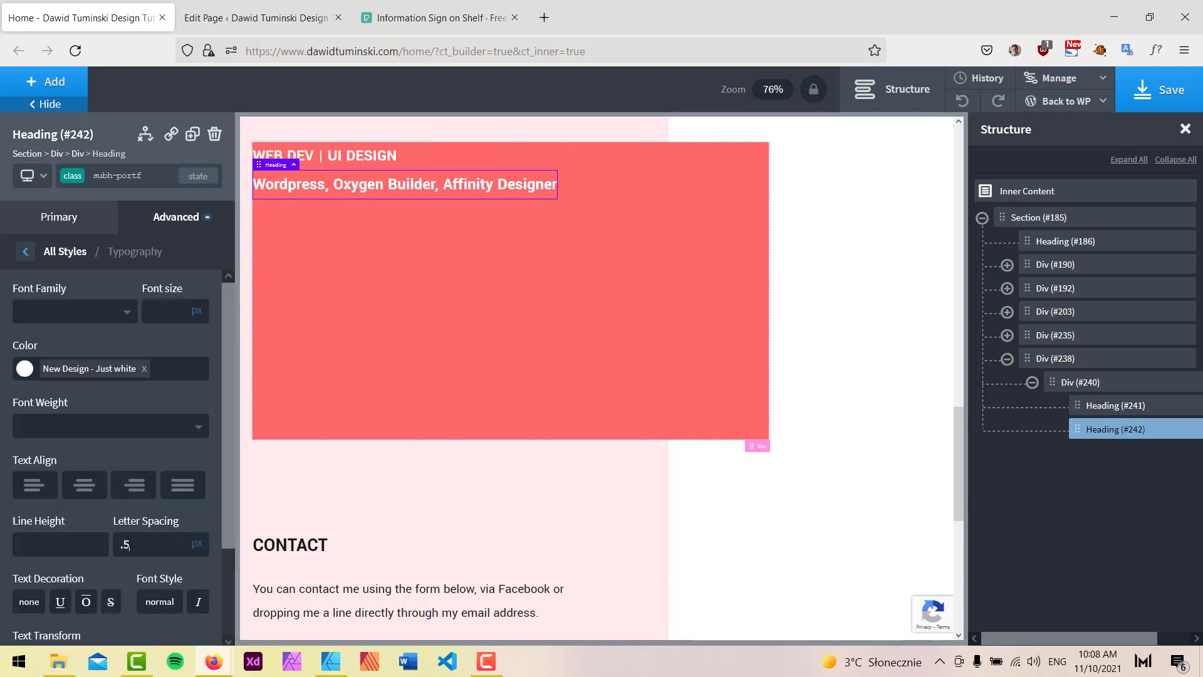
click(172, 317)
text(20)
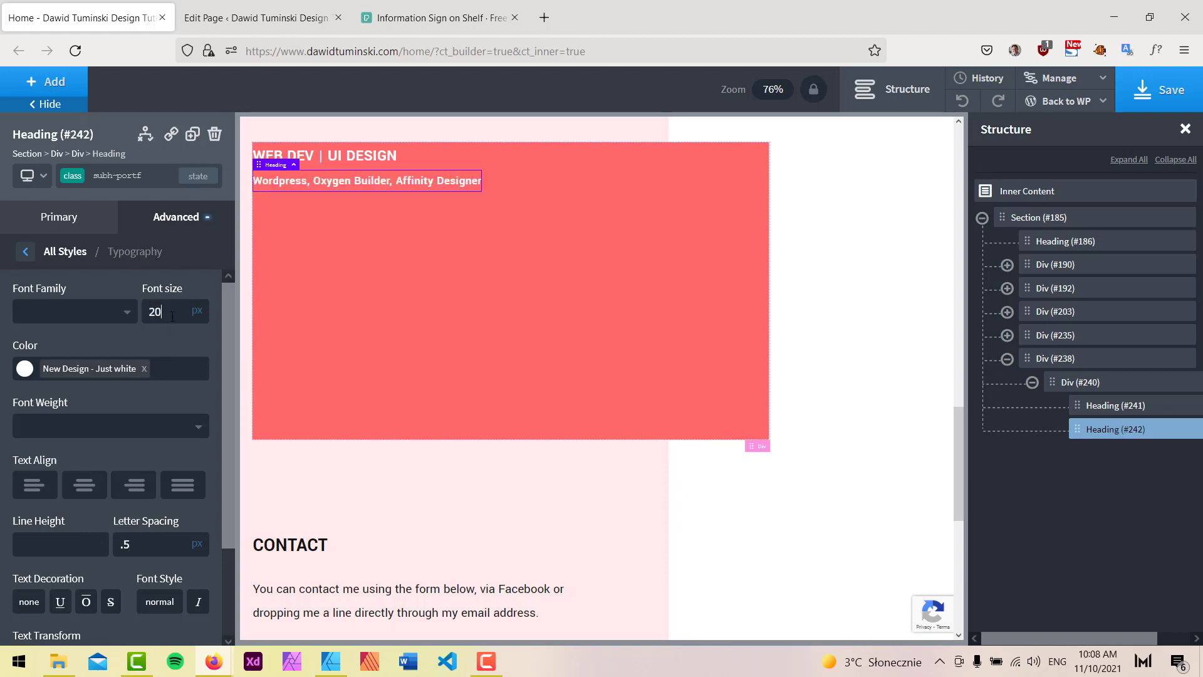
Try font weights 700, 600 and 500 on the subh-portf class and settle on 400.
click(97, 428)
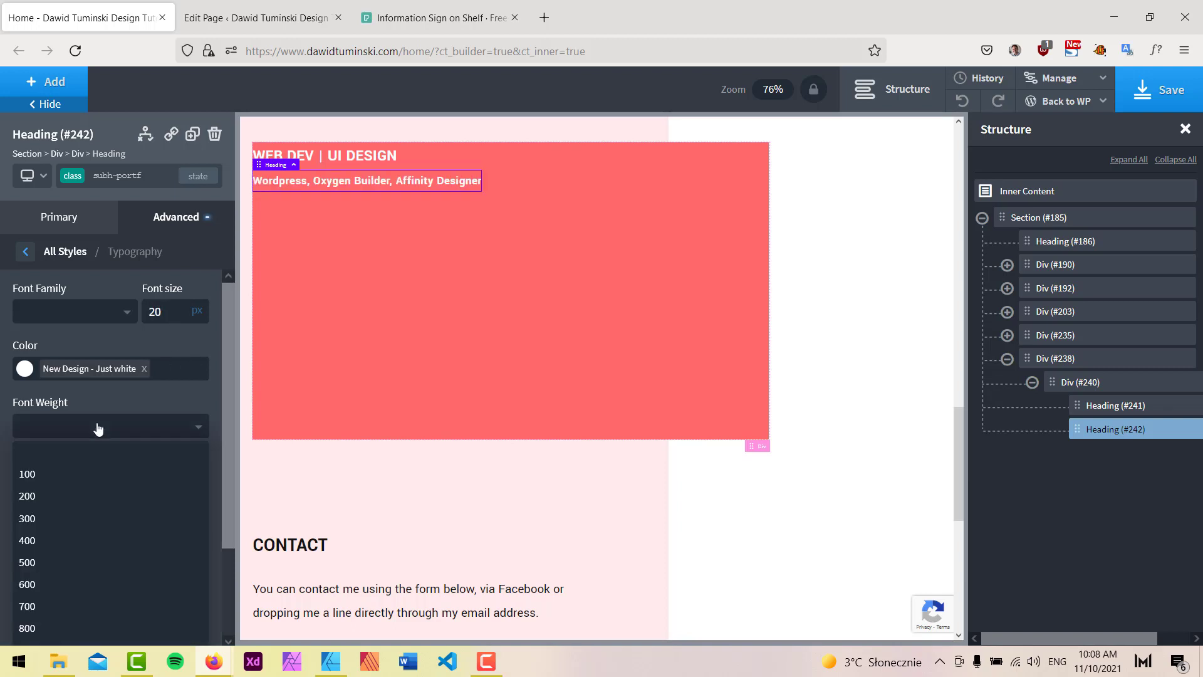
scroll(85, 464, down, 2)
click(71, 497)
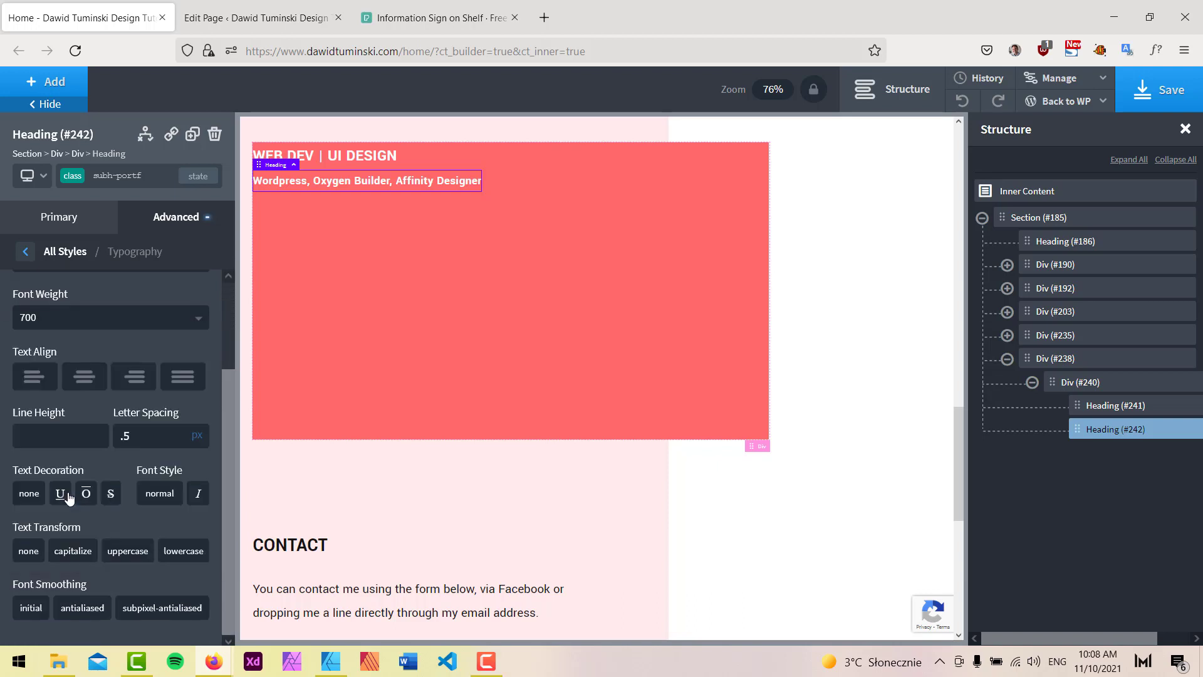
click(93, 323)
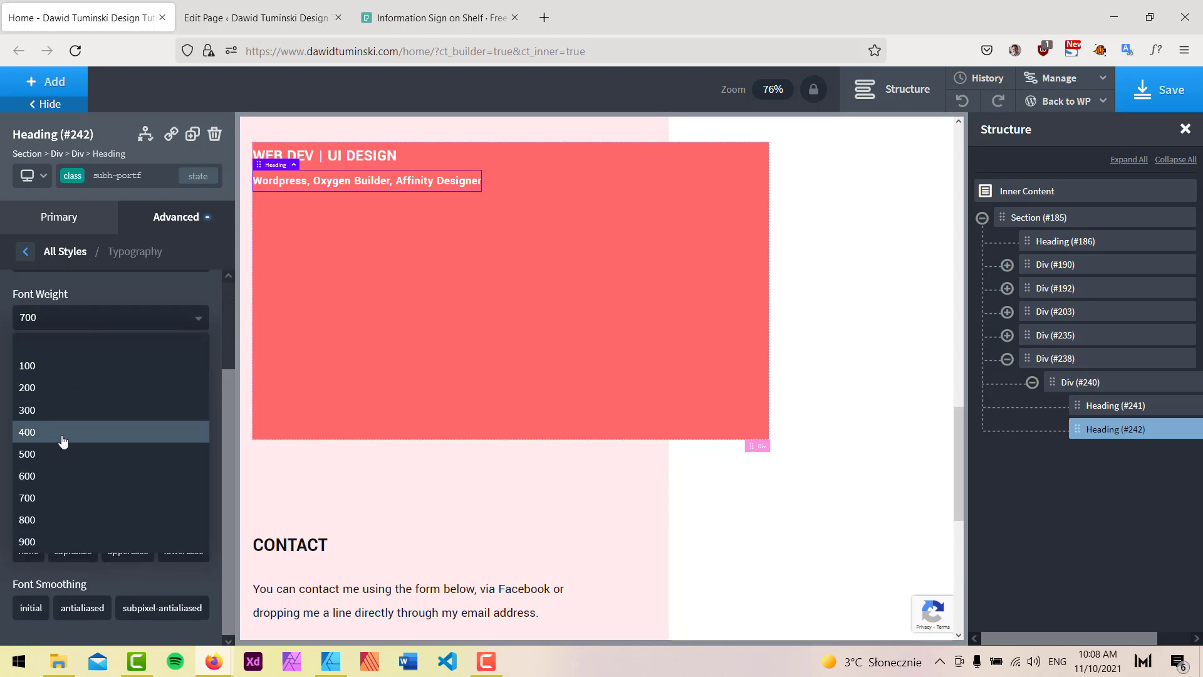
click(45, 476)
click(66, 318)
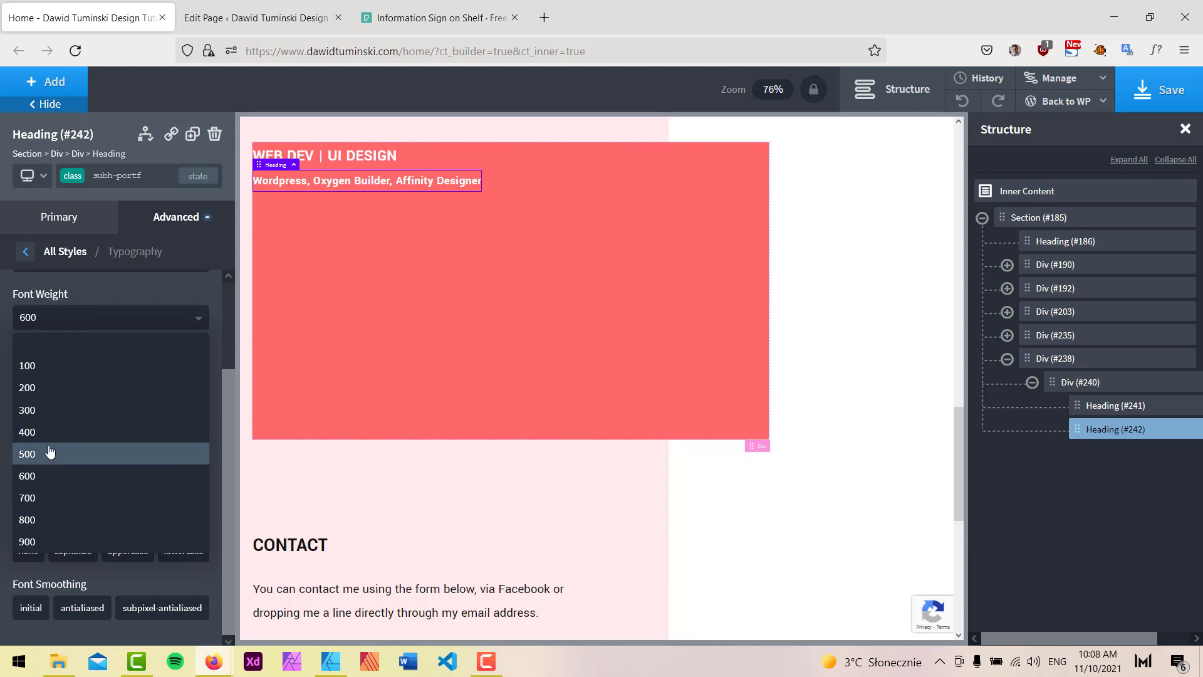
click(70, 452)
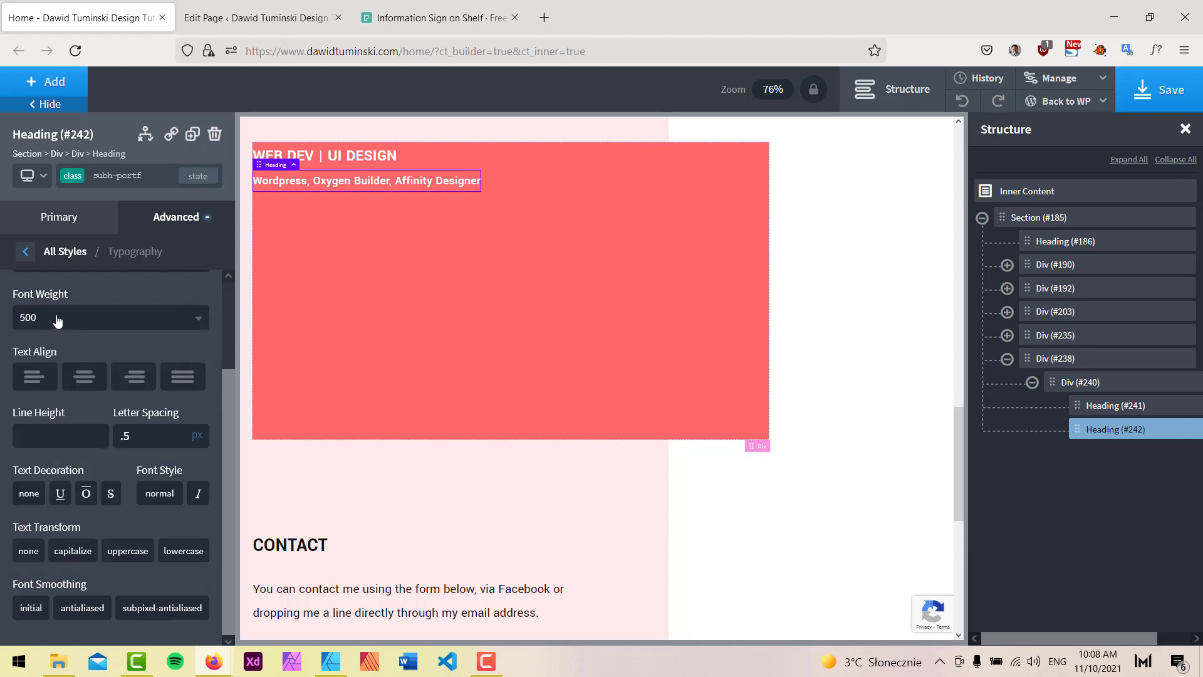
click(58, 320)
click(50, 431)
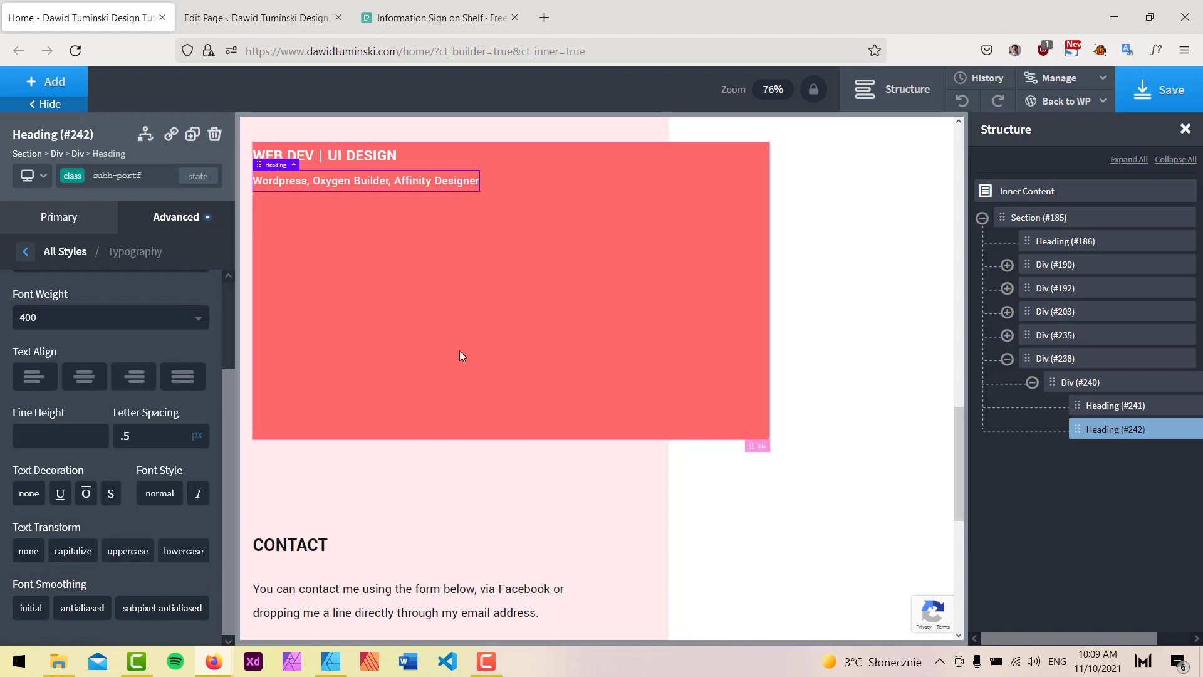
Add a Text element below the two headings in the overlay and give it the class txt-potf.
scroll(483, 372, up, 3)
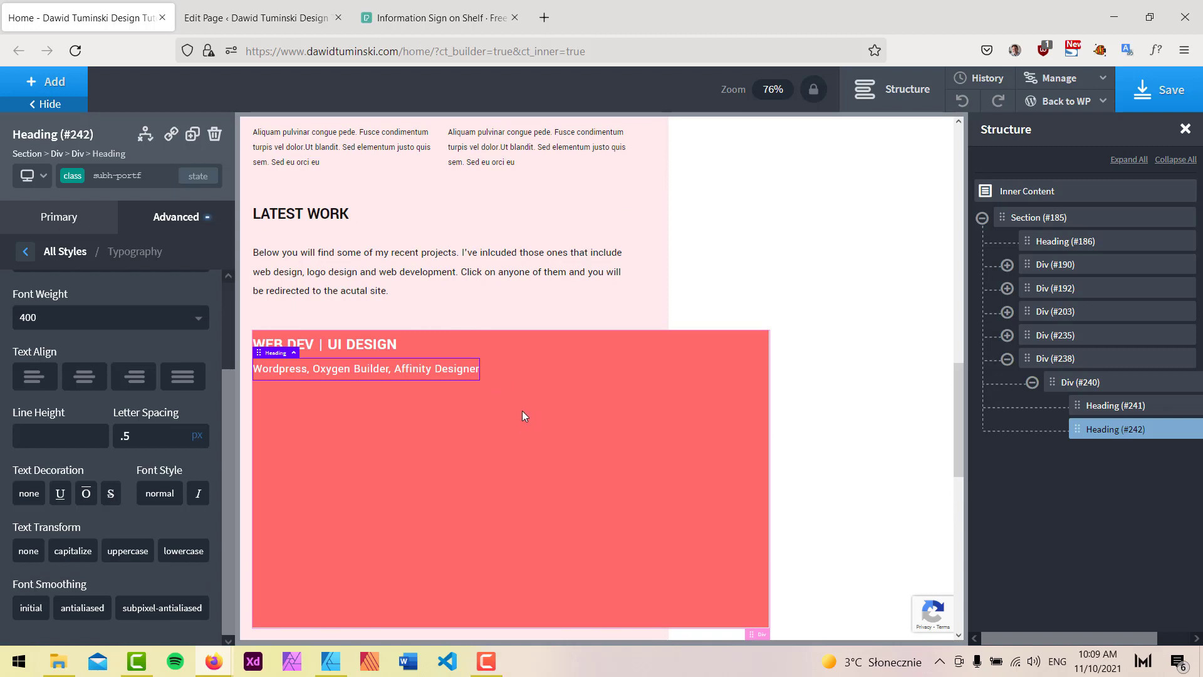
click(45, 82)
text(te)
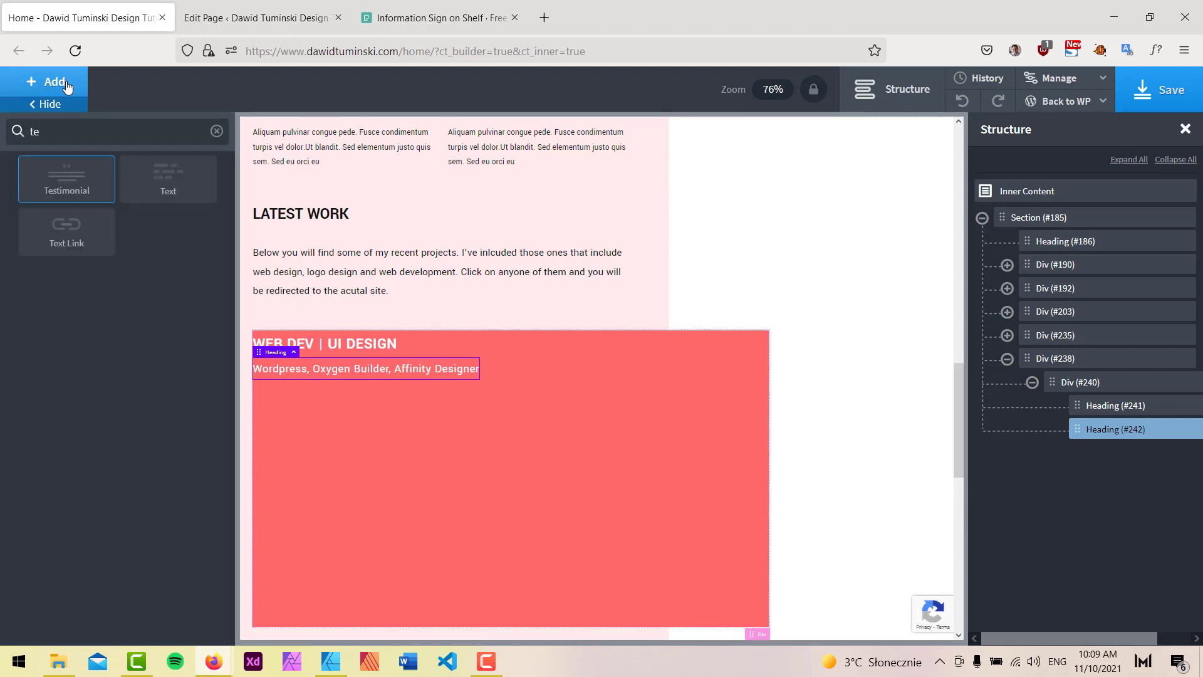
click(156, 181)
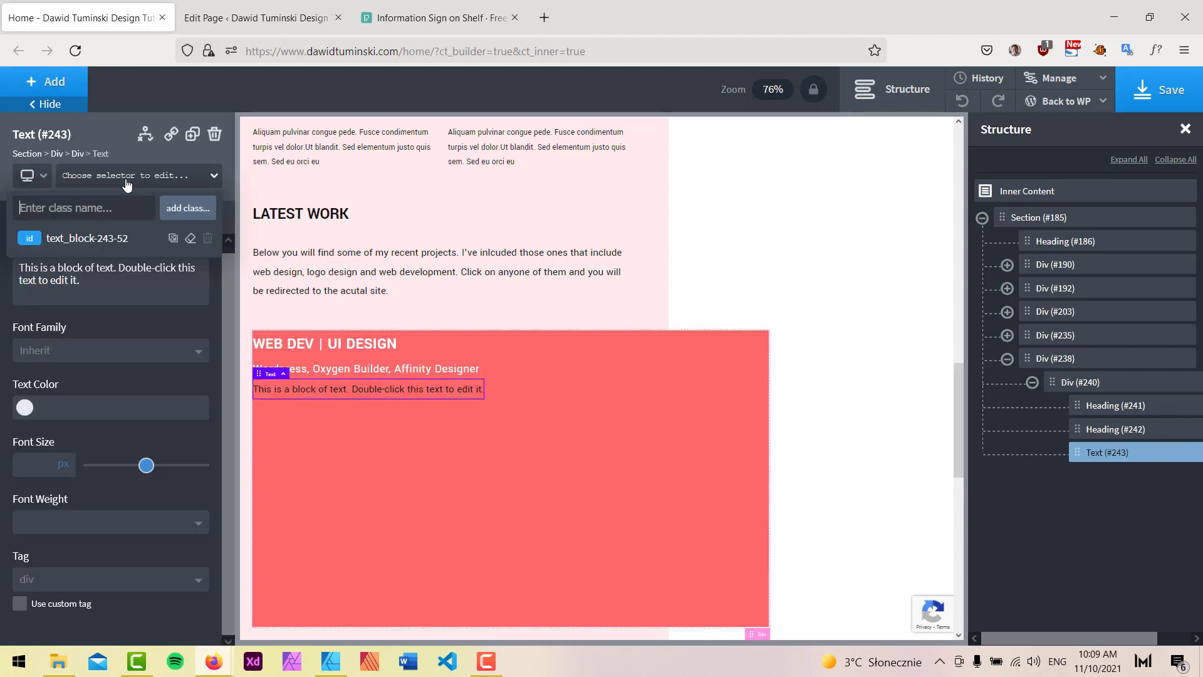
text(txt-potf)
key(Return)
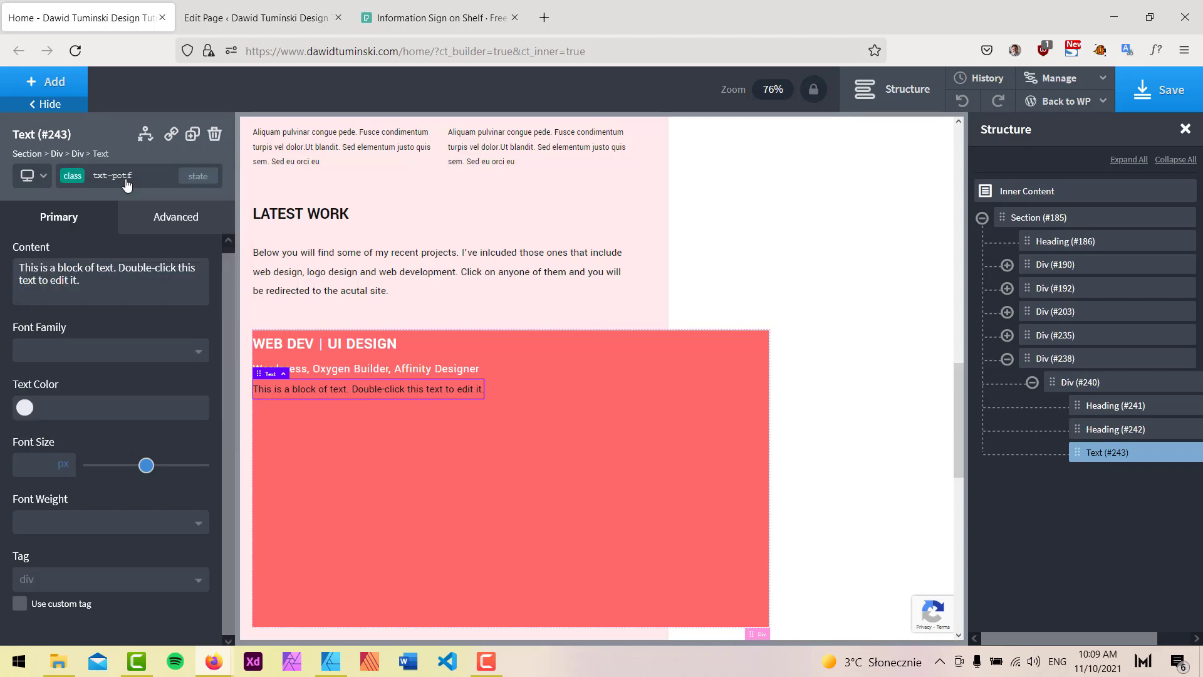
Set the txt-potf class's text color to New Design - Just white.
click(34, 407)
scroll(107, 545, down, 2)
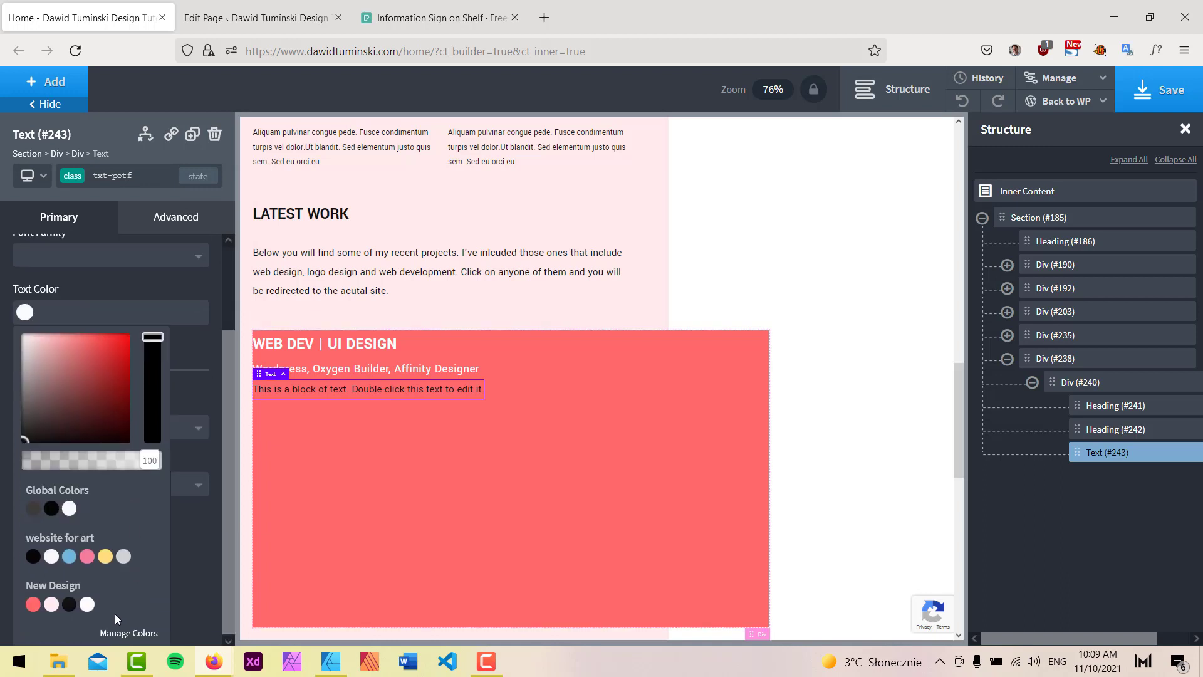
click(87, 603)
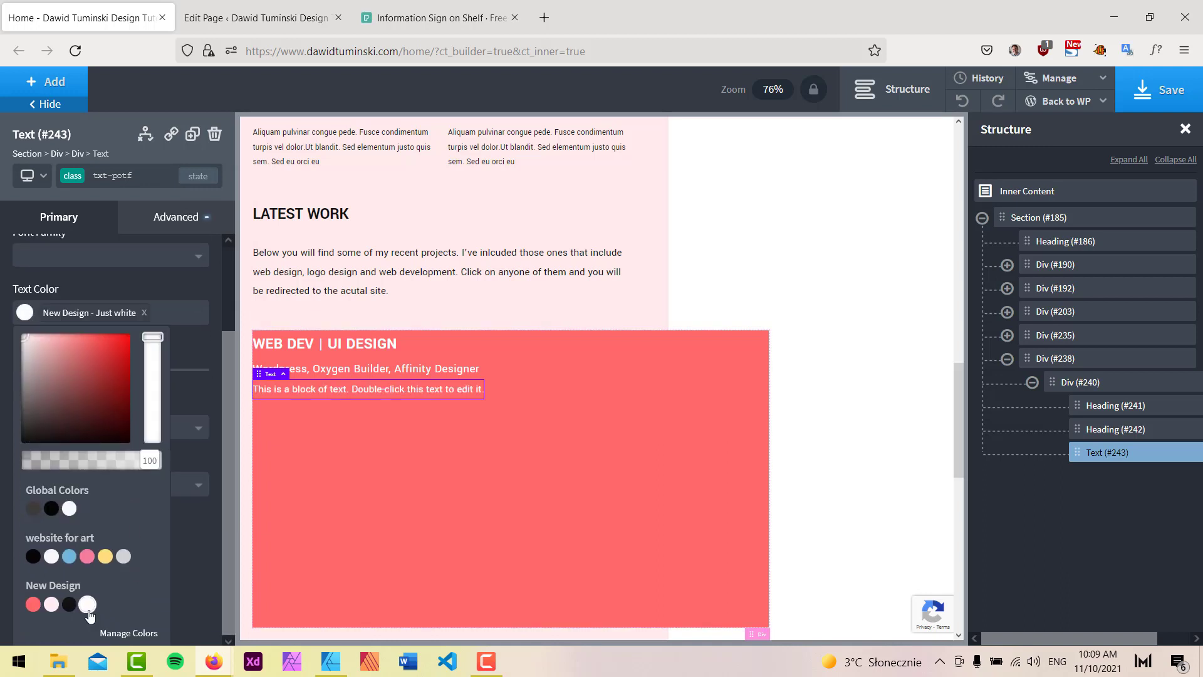
click(155, 281)
scroll(114, 342, up, 1)
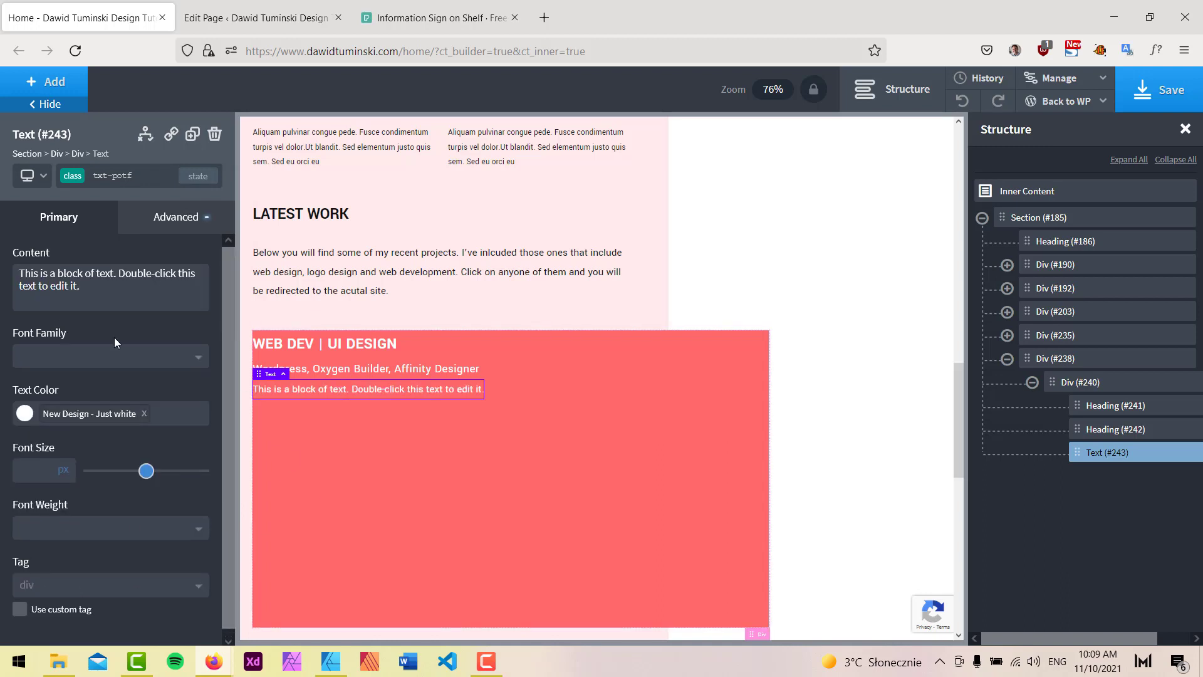
triple_click(102, 300)
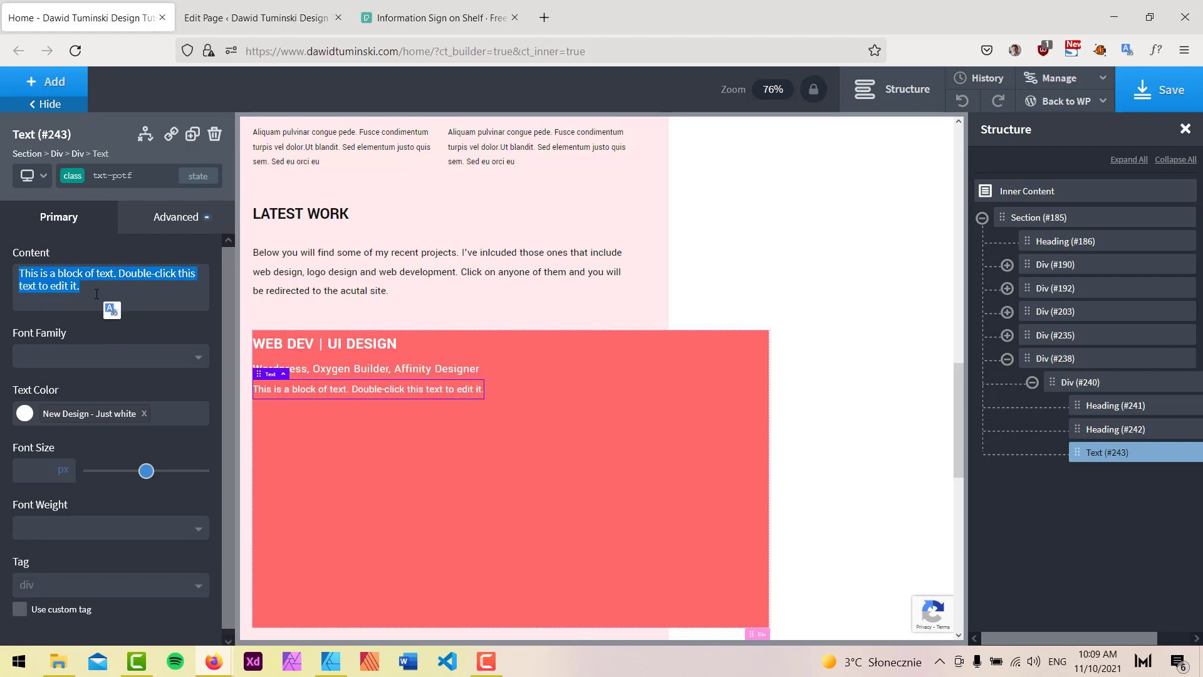
text(www)
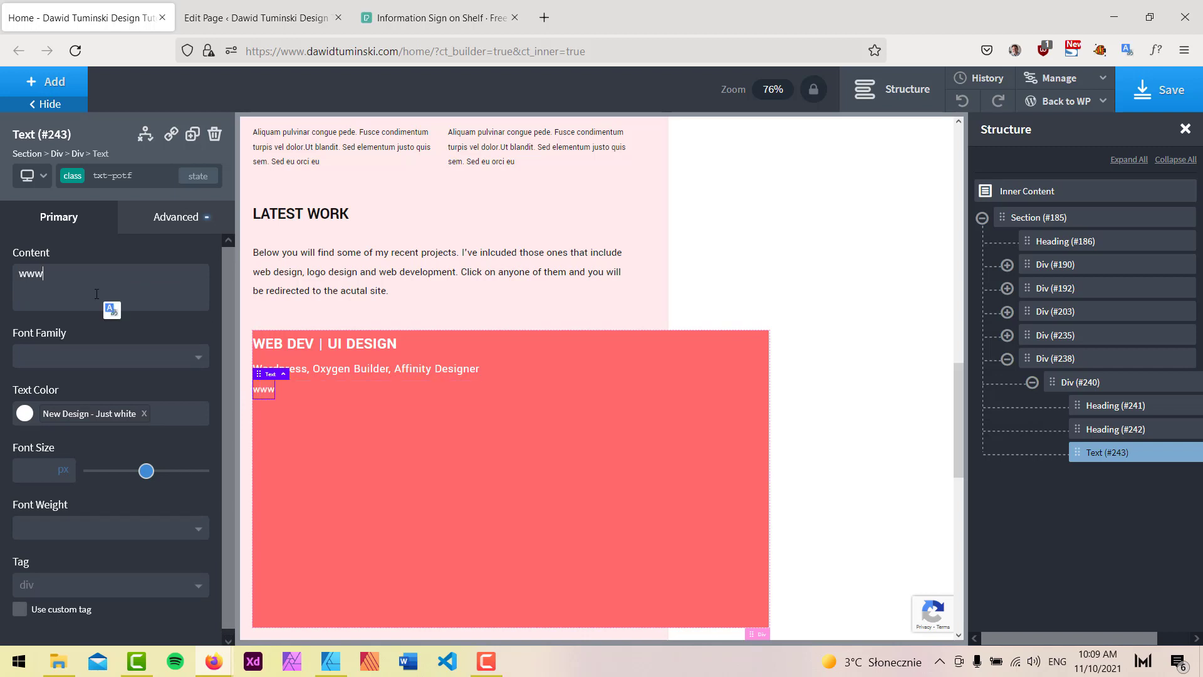
text(.project1.com)
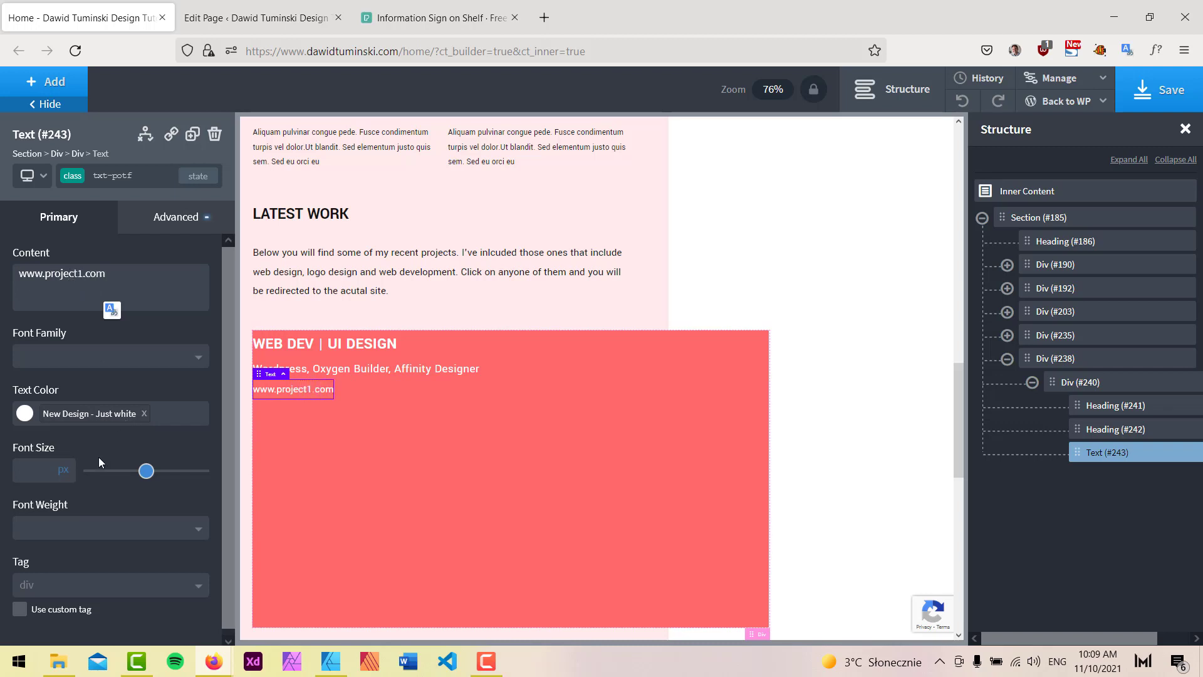
Set the txt-potf class's font weight to 400.
click(116, 531)
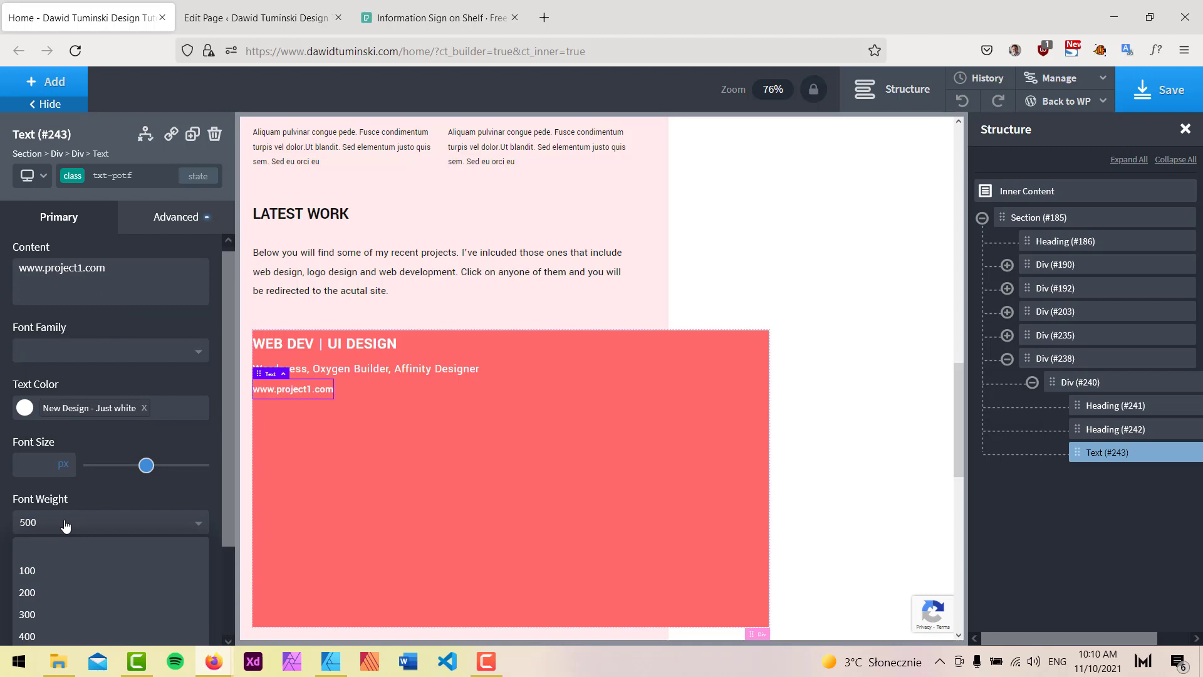
scroll(90, 559, down, 2)
click(86, 545)
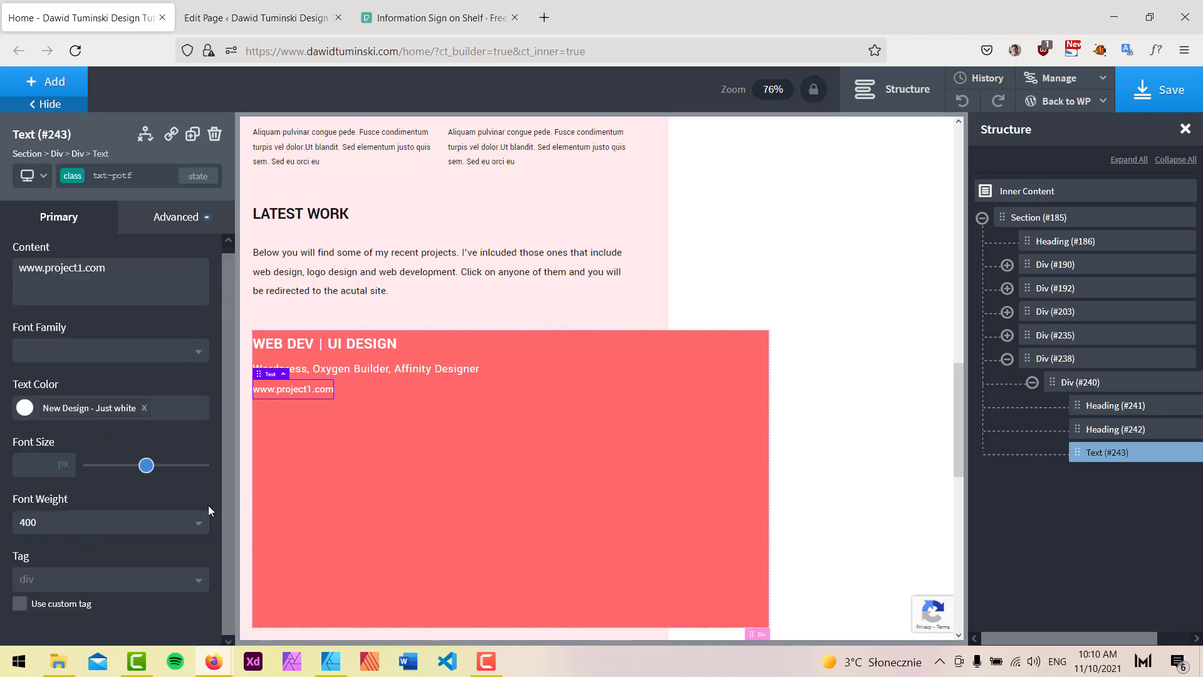
Give the overlay class 50 px of top padding and 50 px of left padding.
click(1086, 384)
click(177, 217)
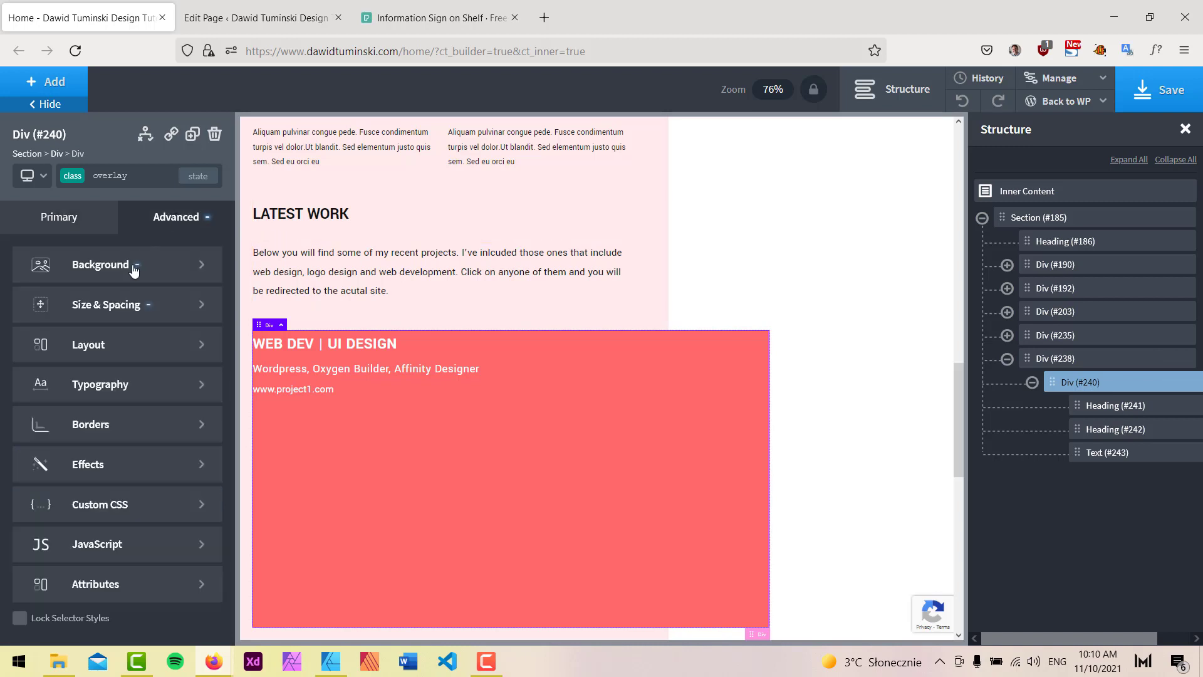
click(115, 302)
click(64, 307)
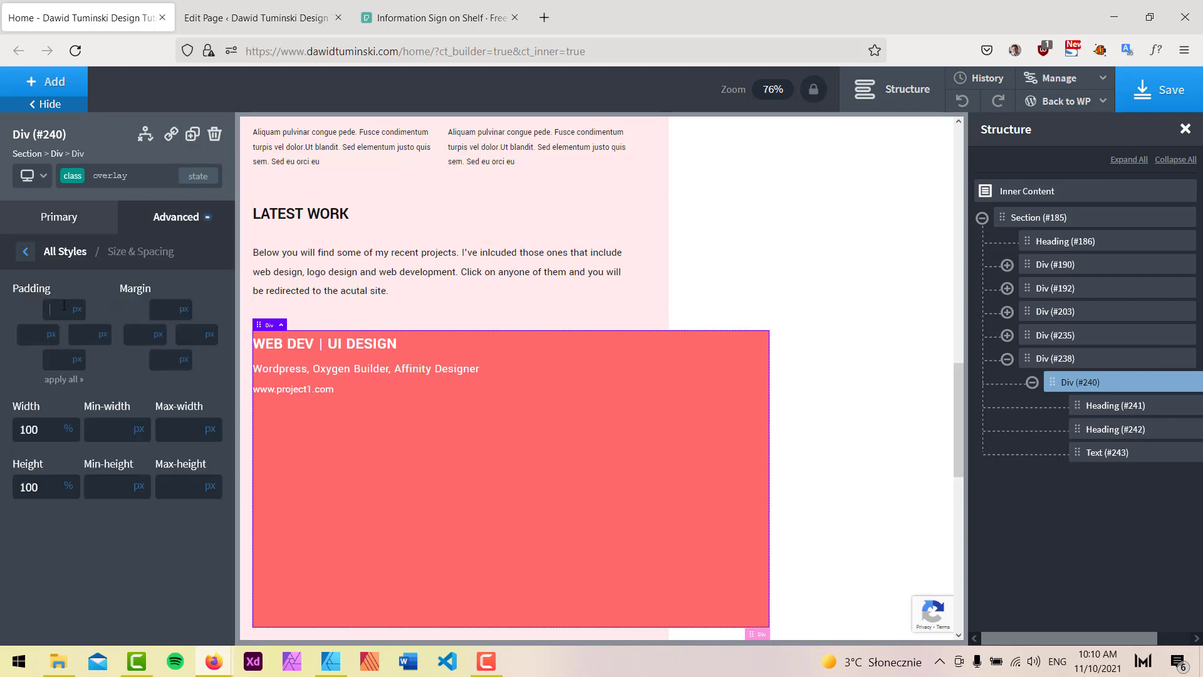
text(50)
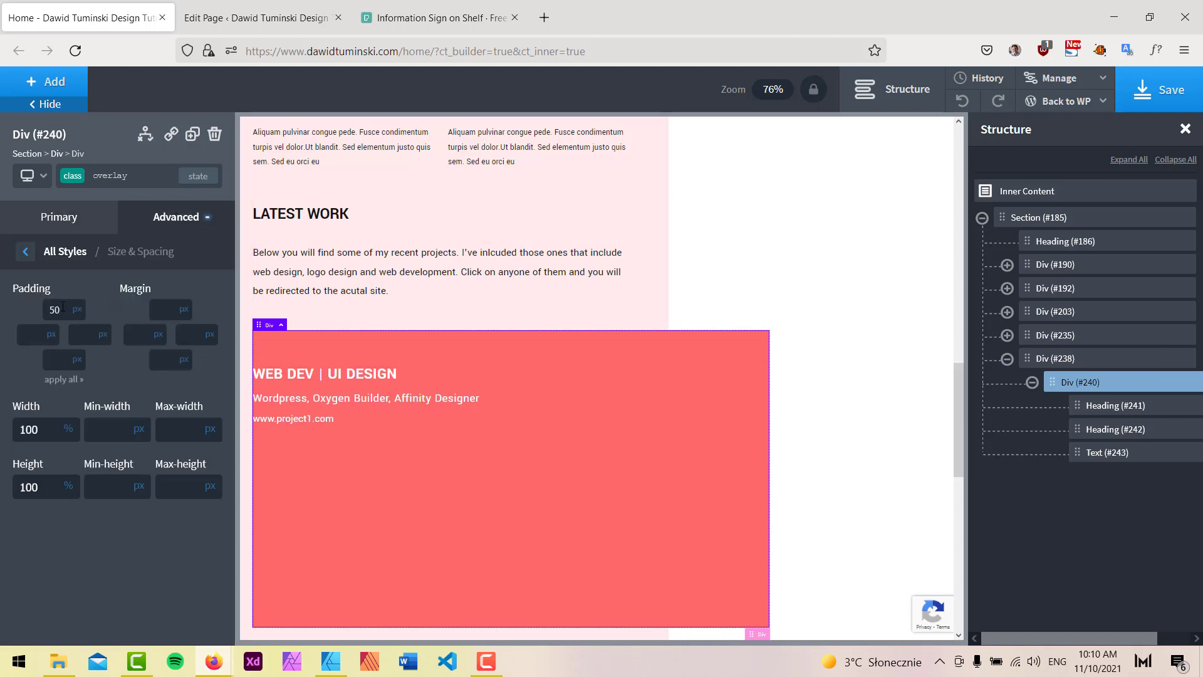
click(36, 331)
text(050)
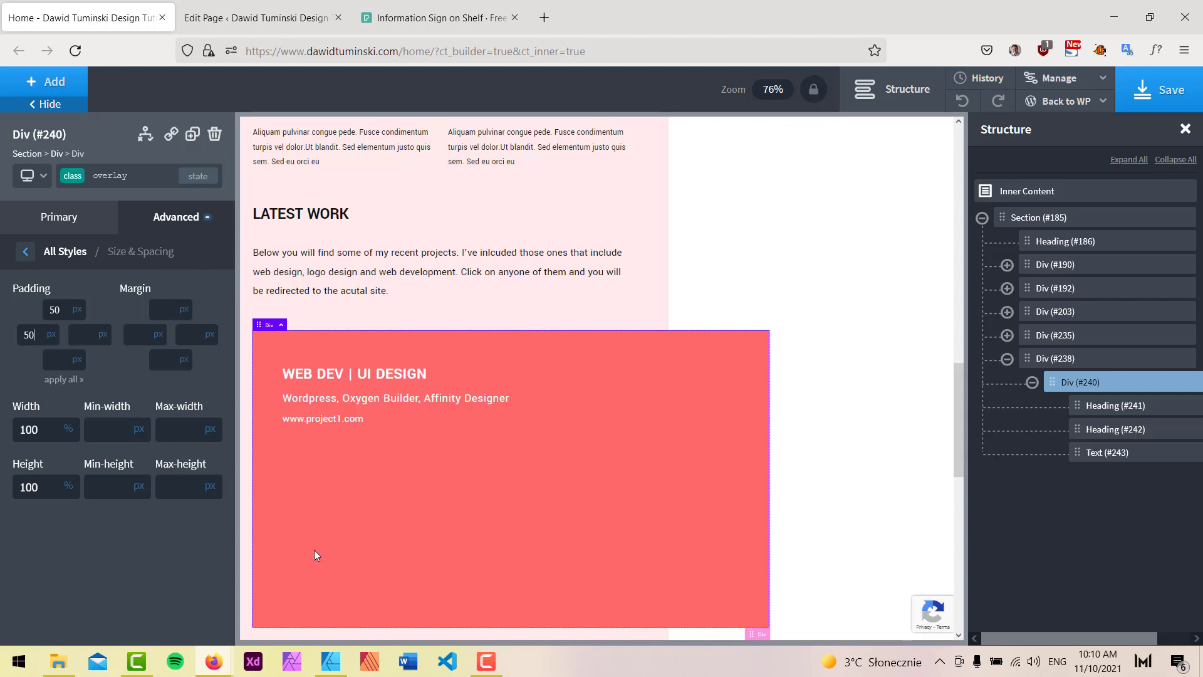
Check the overlay text in the Affinity Designer mockup, and stack the overlay div's children vertically, centered horizontally and in the middle vertically.
click(330, 662)
scroll(596, 362, up, 3)
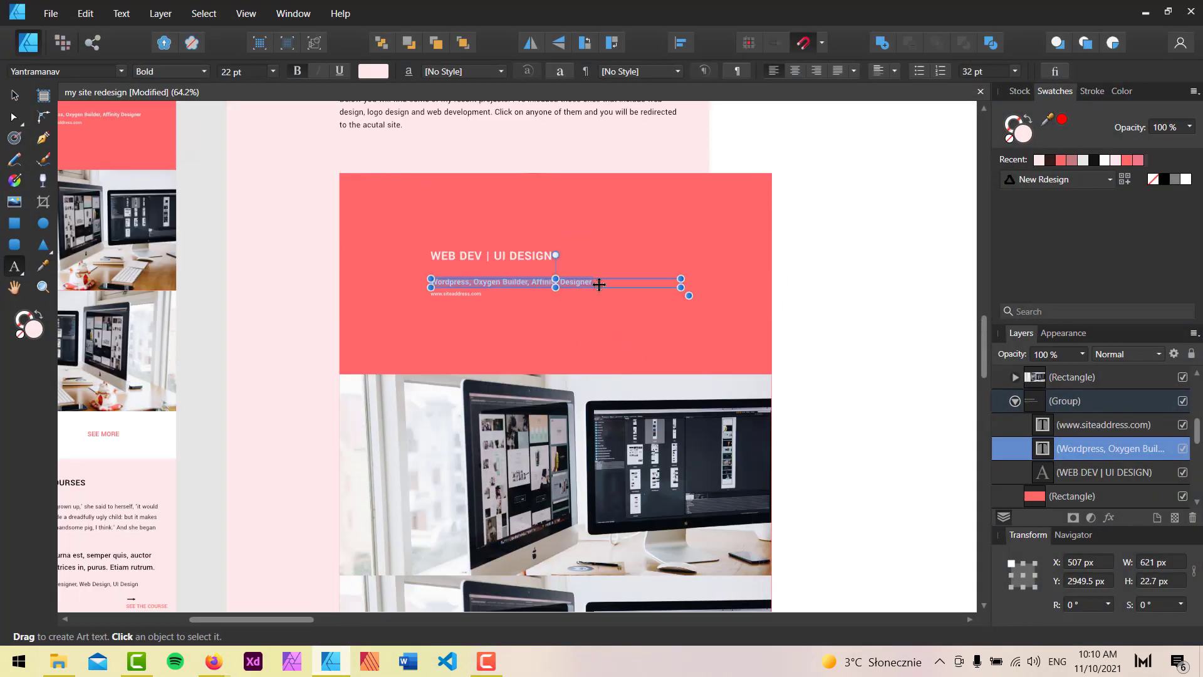
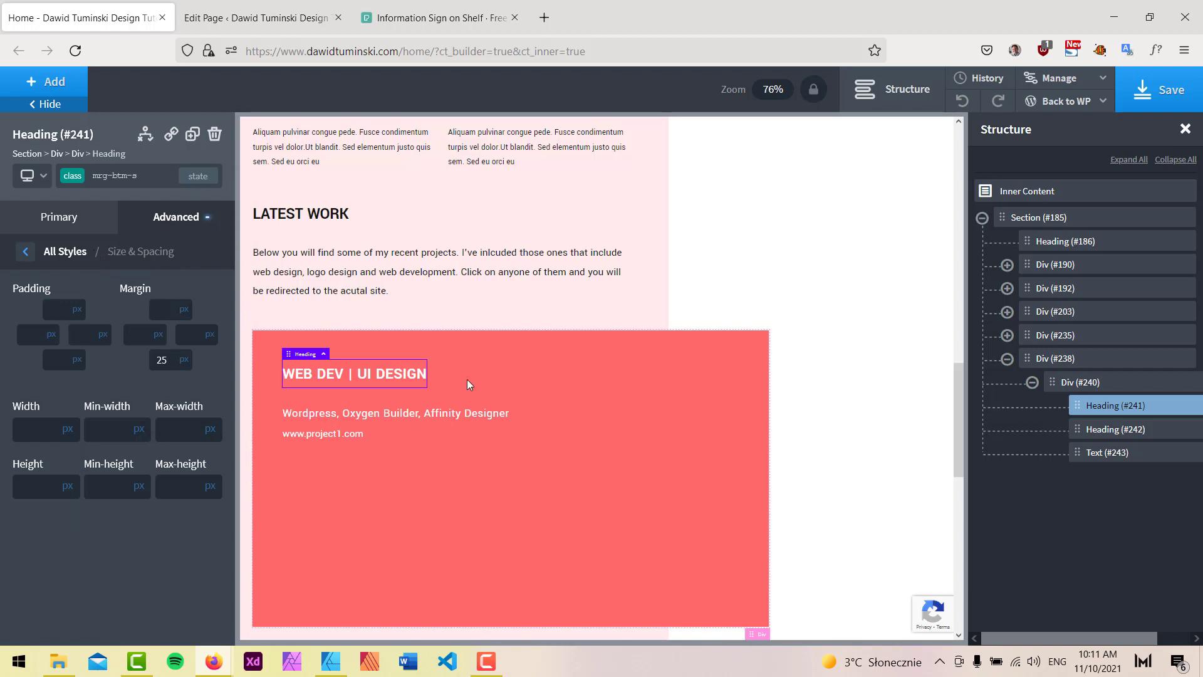
click(1077, 383)
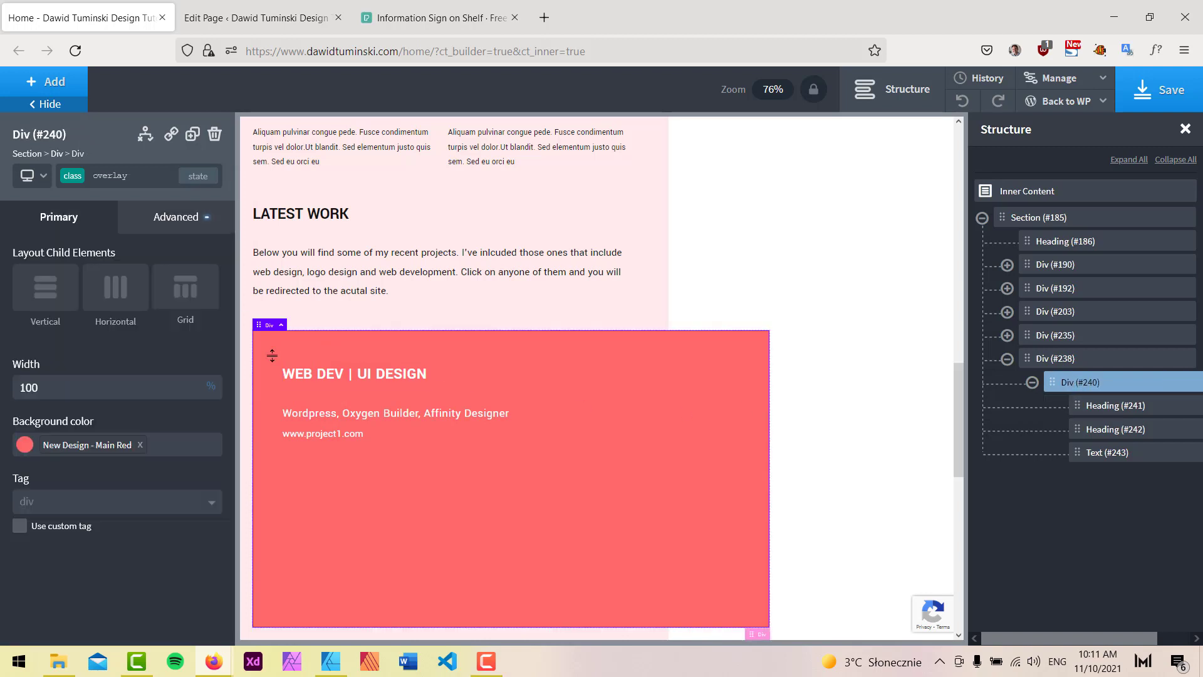
click(53, 311)
click(108, 395)
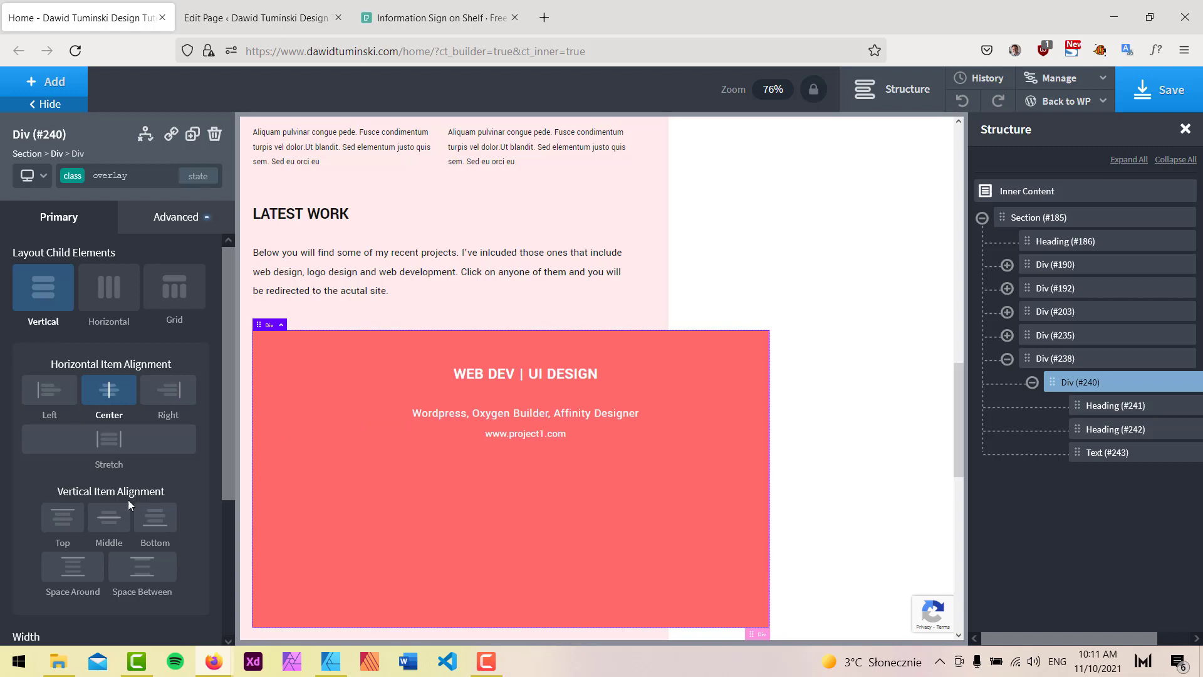
click(109, 518)
scroll(630, 448, down, 2)
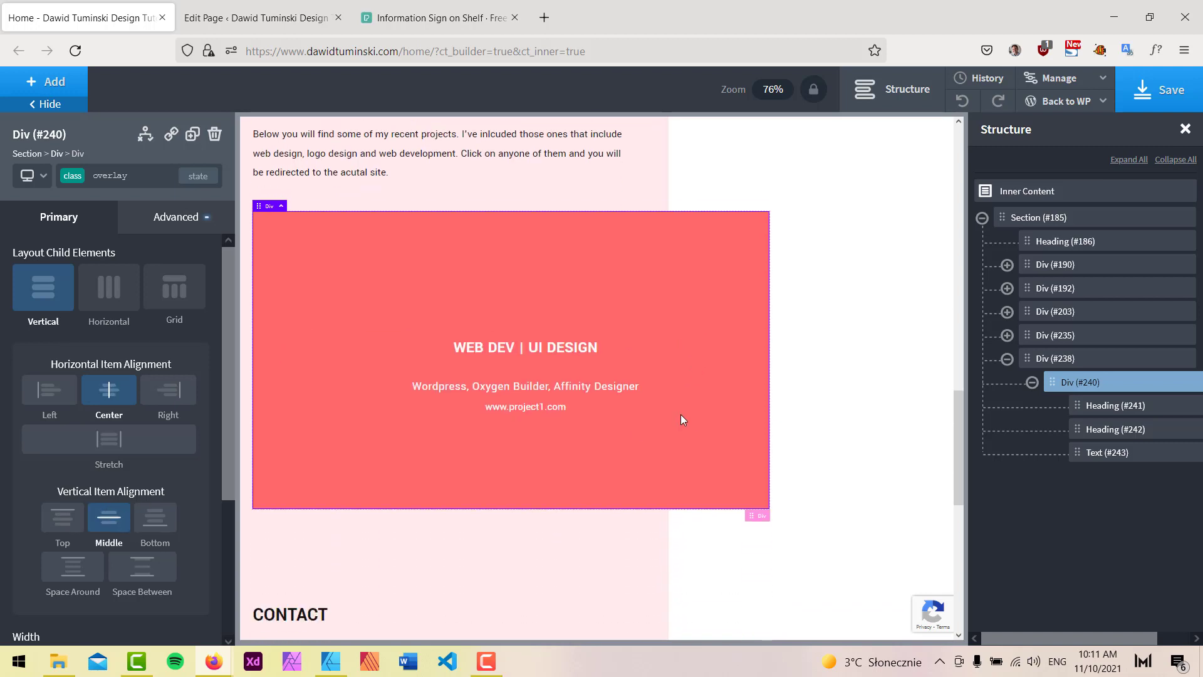
Wrap the WEB DEV | UI DESIGN heading in a div and move the second heading and the Text element into it.
click(1103, 407)
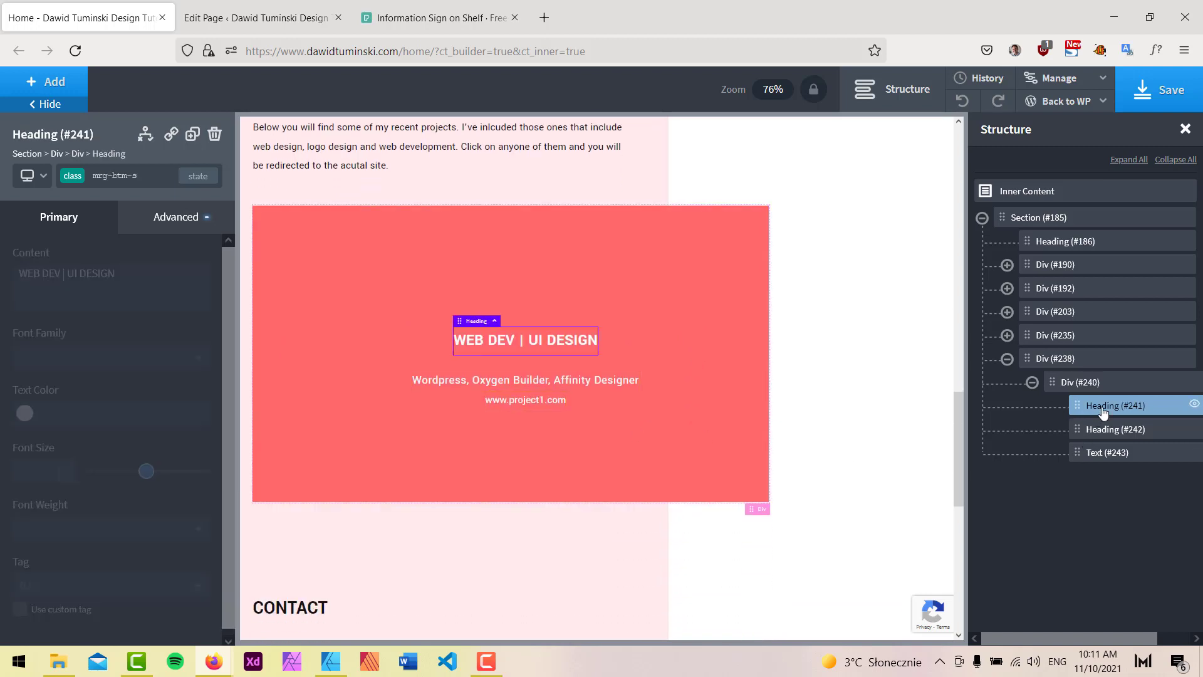
drag(1089, 637, 1121, 638)
click(1175, 406)
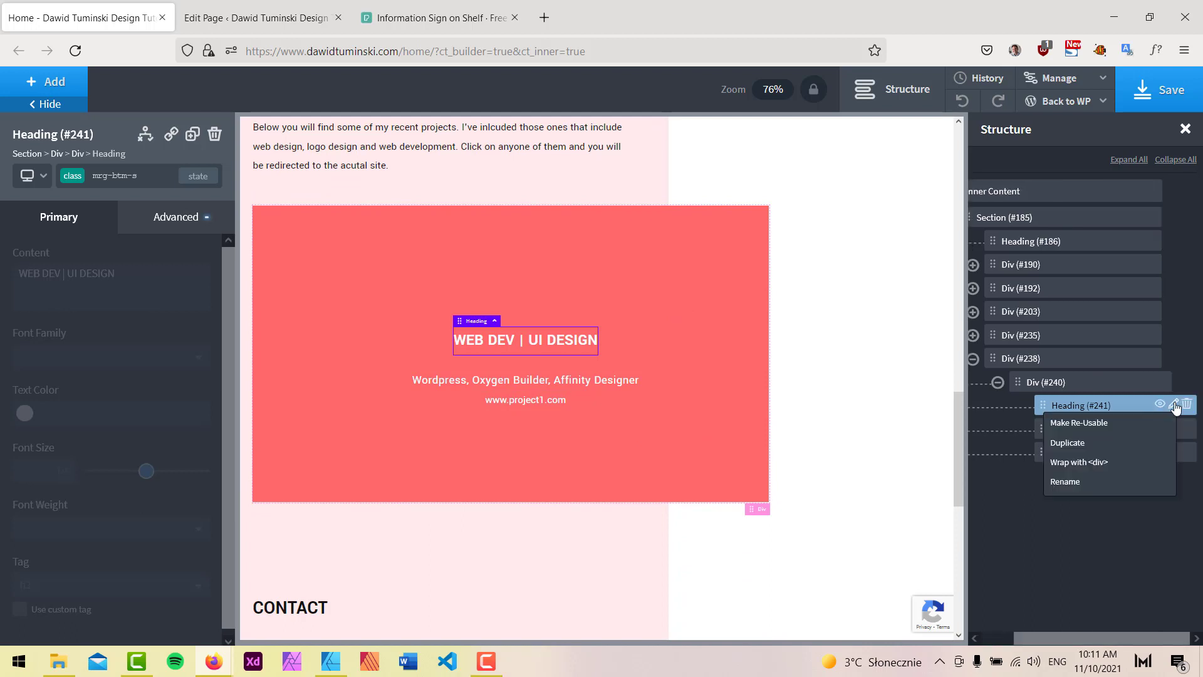
click(1084, 462)
drag(1048, 450, 1102, 480)
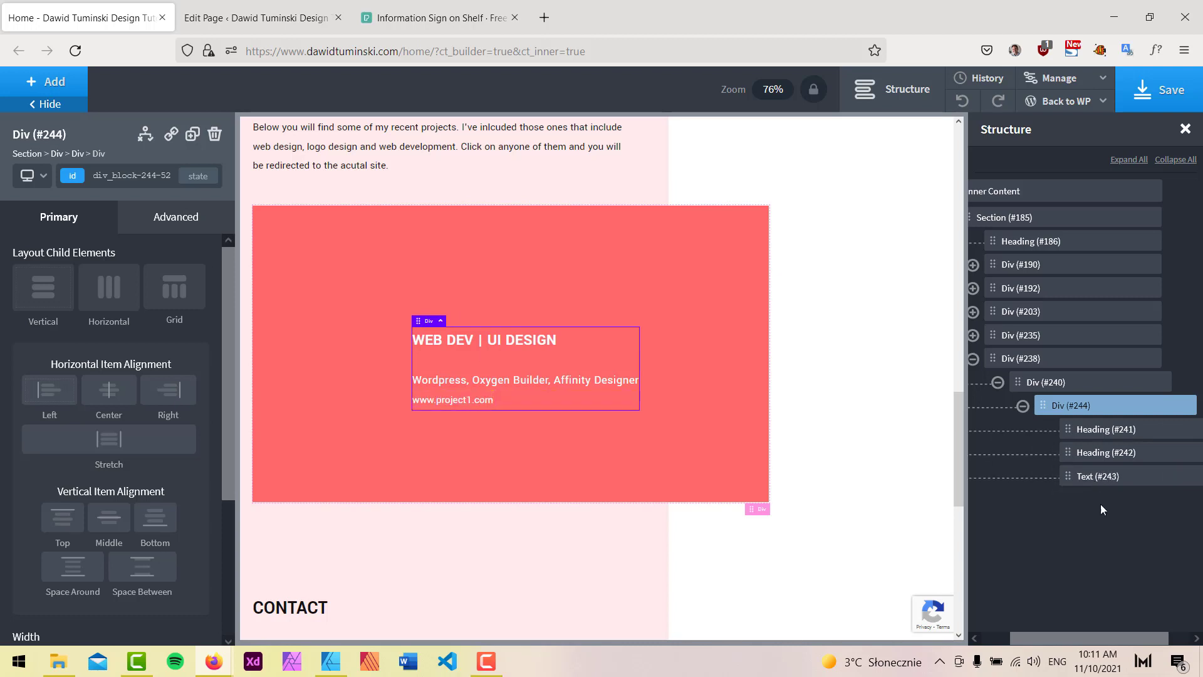
Set the overlay class's opacity to 0.
click(846, 288)
click(696, 261)
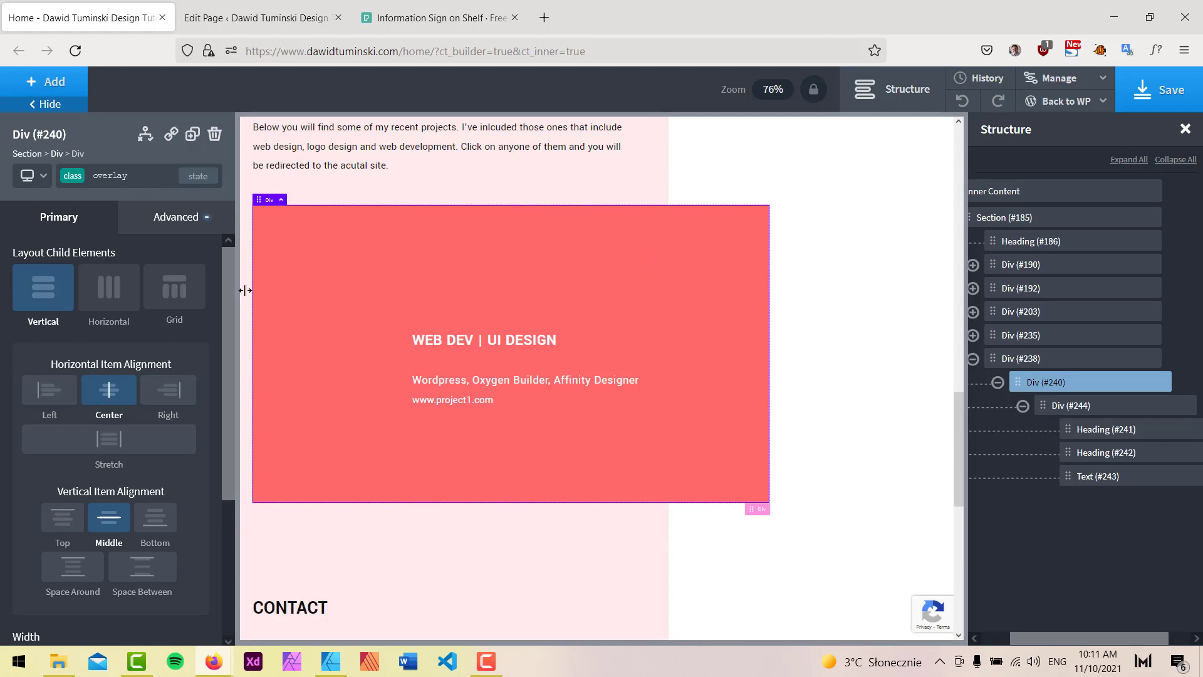
click(173, 224)
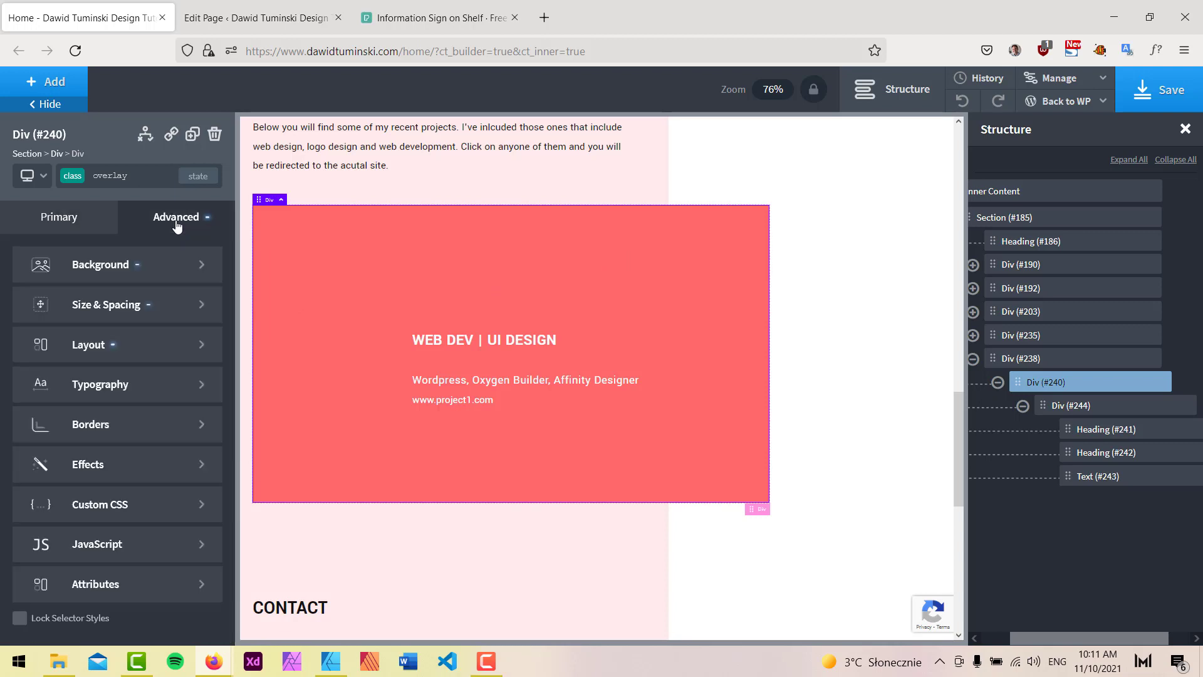
click(130, 459)
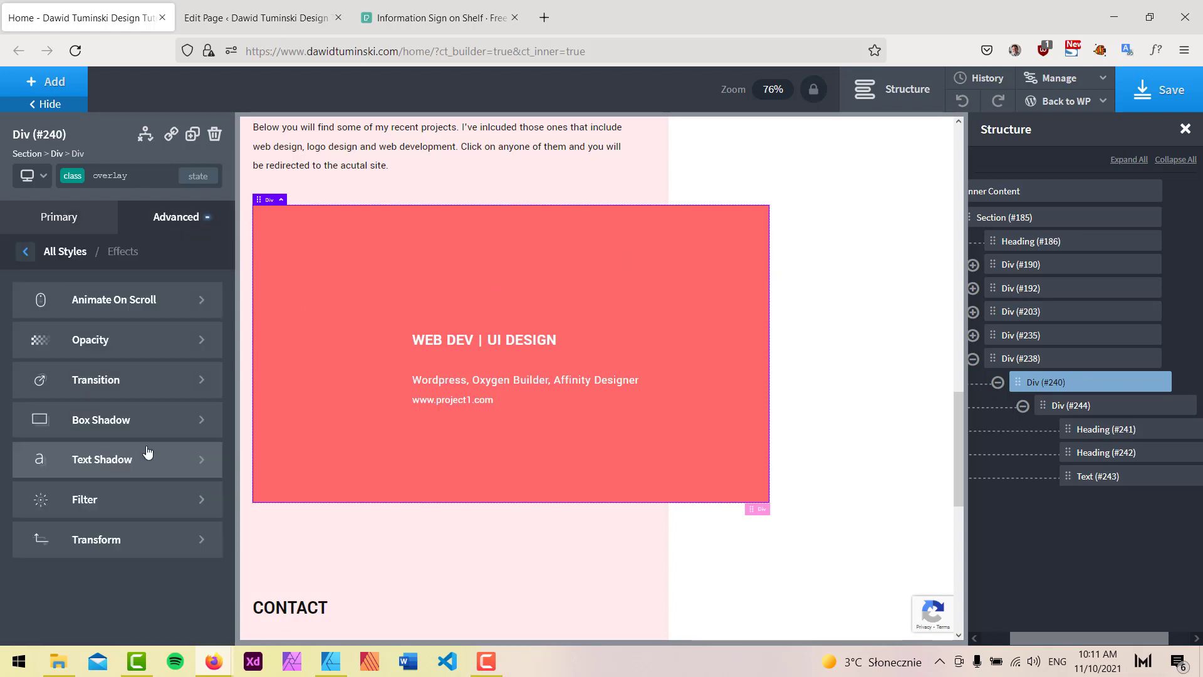
click(110, 341)
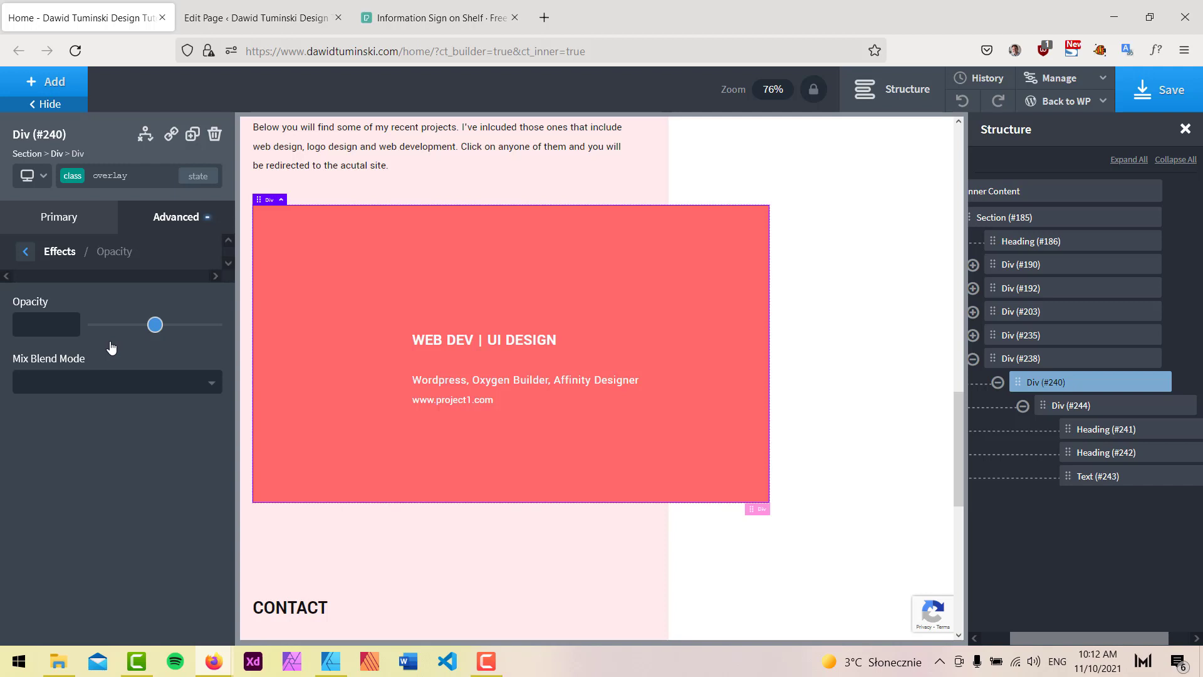
click(31, 316)
text(0)
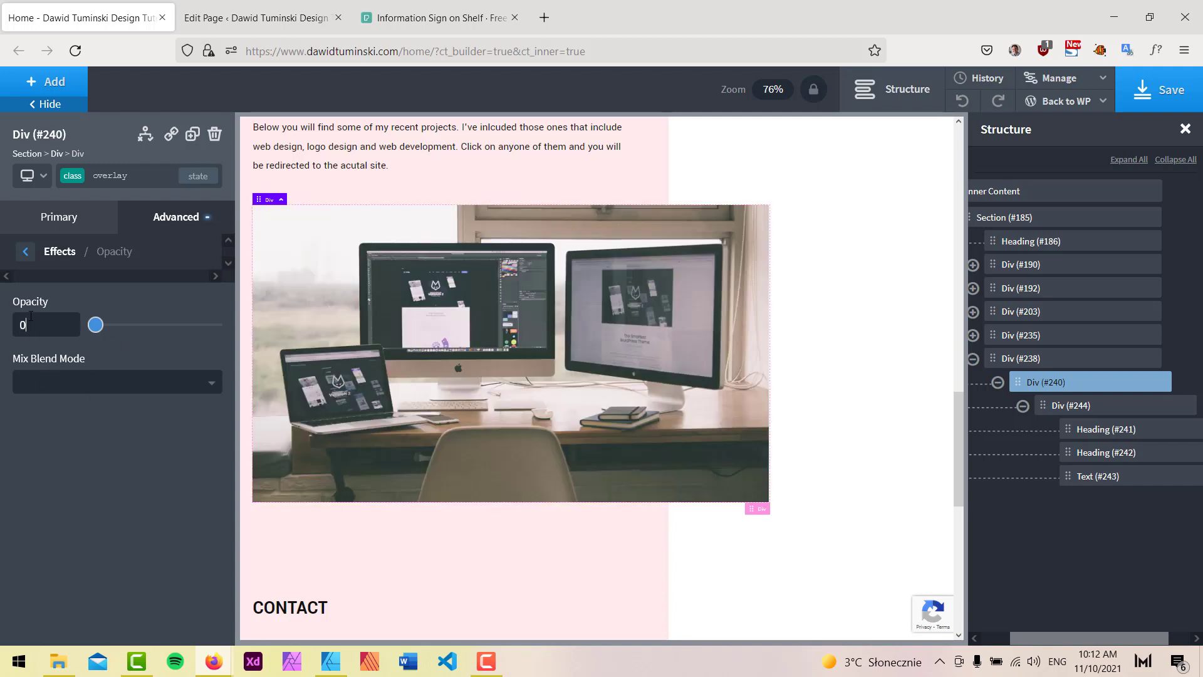
Check the class names of the outer project container and of the overlay div inside it.
click(818, 253)
click(581, 330)
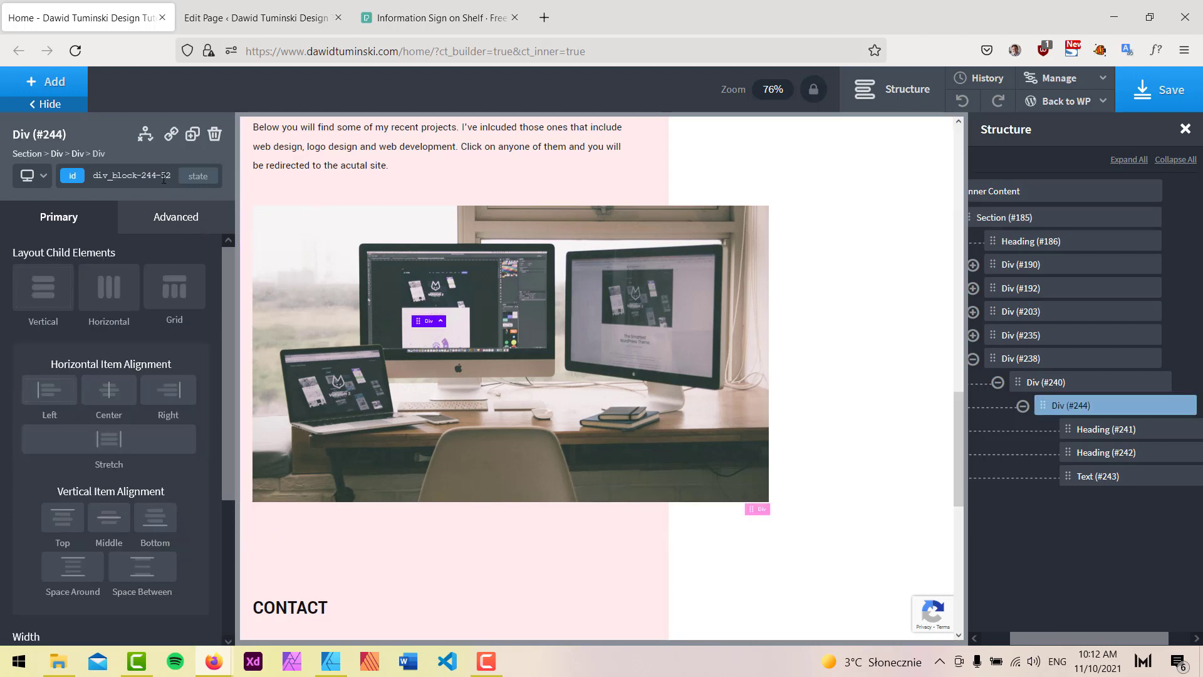
click(145, 133)
click(145, 134)
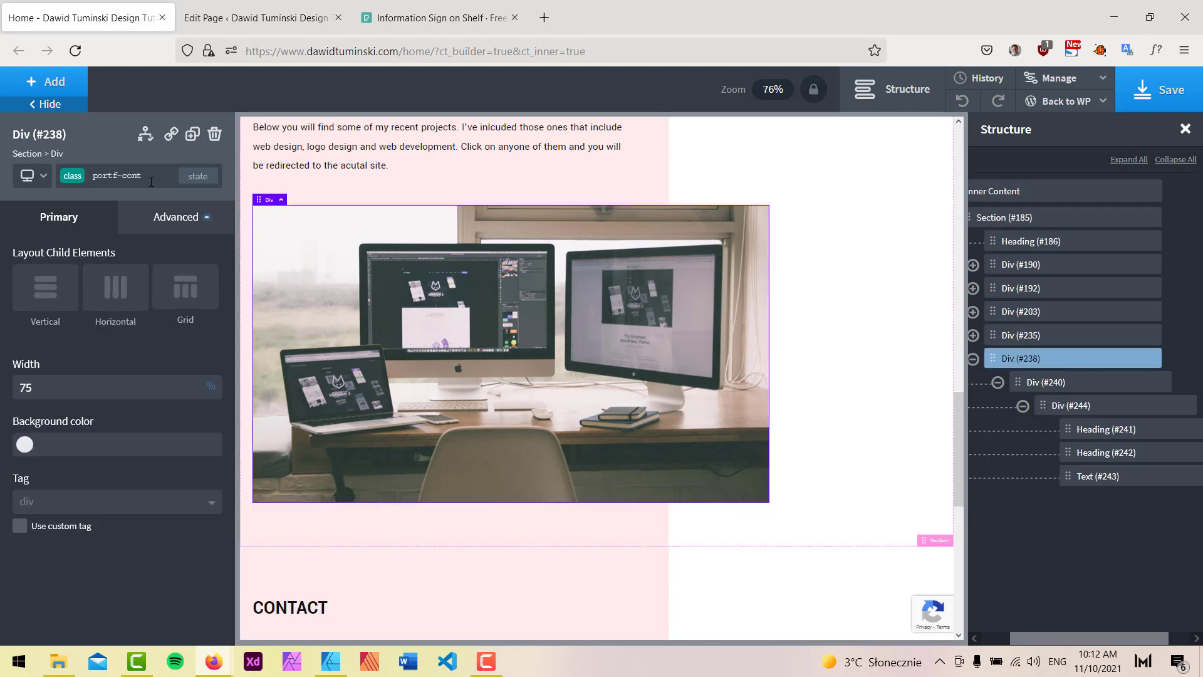
click(1045, 382)
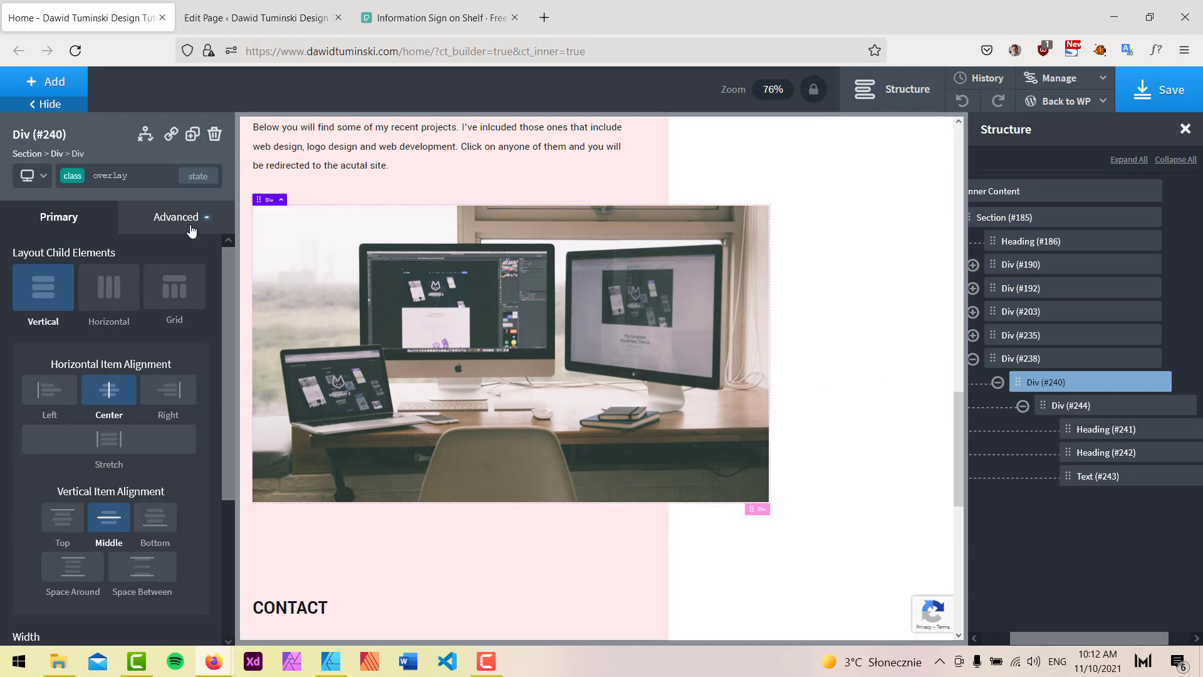
click(998, 383)
Open the custom stylesheet and add a /*portfolio-fx*/ comment at the end of its code.
click(1070, 80)
click(1059, 128)
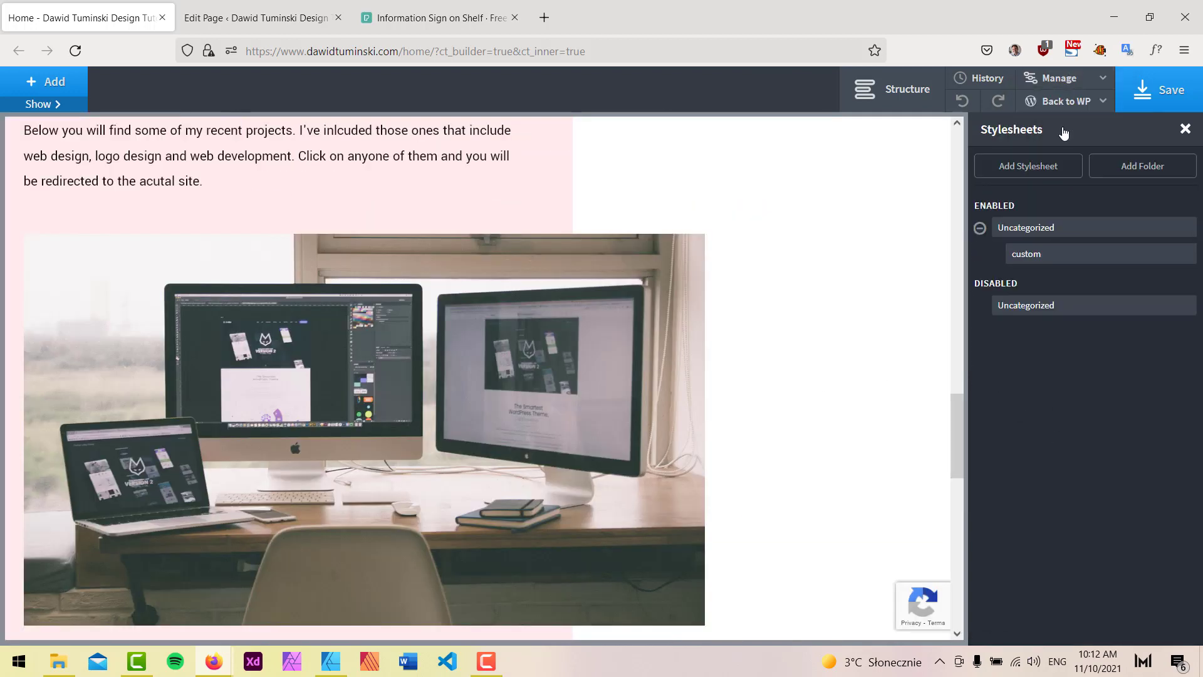
click(1039, 257)
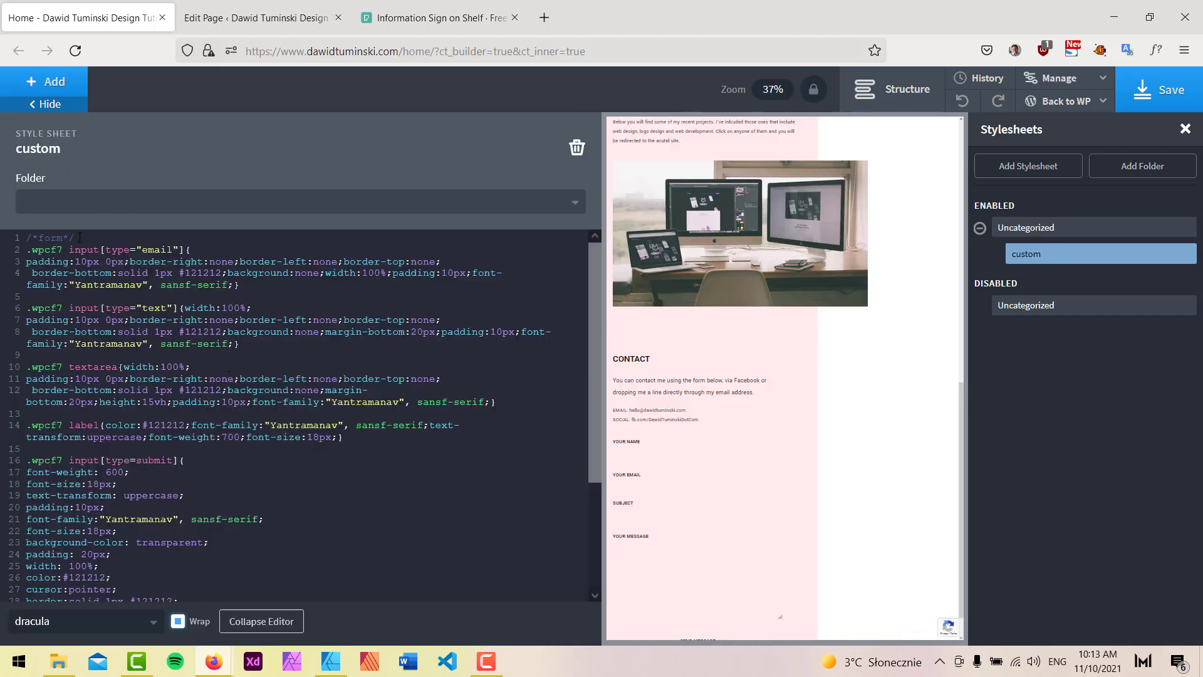
click(81, 241)
scroll(337, 417, down, 3)
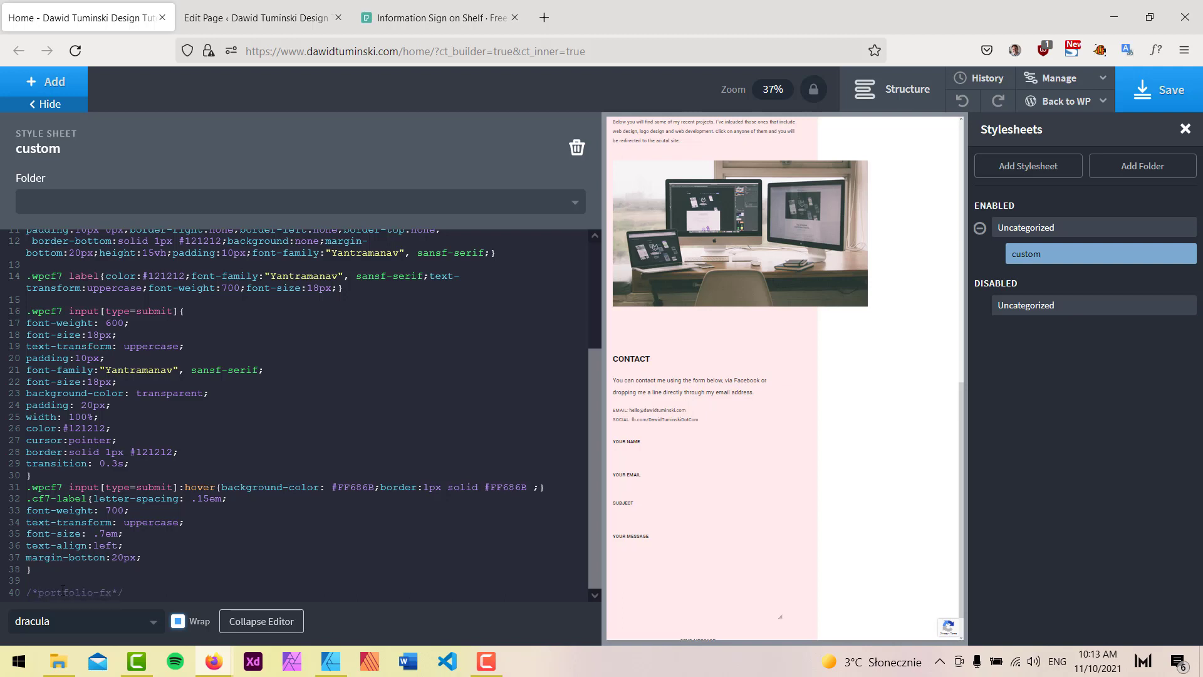
click(132, 592)
Add the rule .portf-cont:hover .overlay{opacity:1;} below the portfolio-fx comment and save the page.
key(Return)
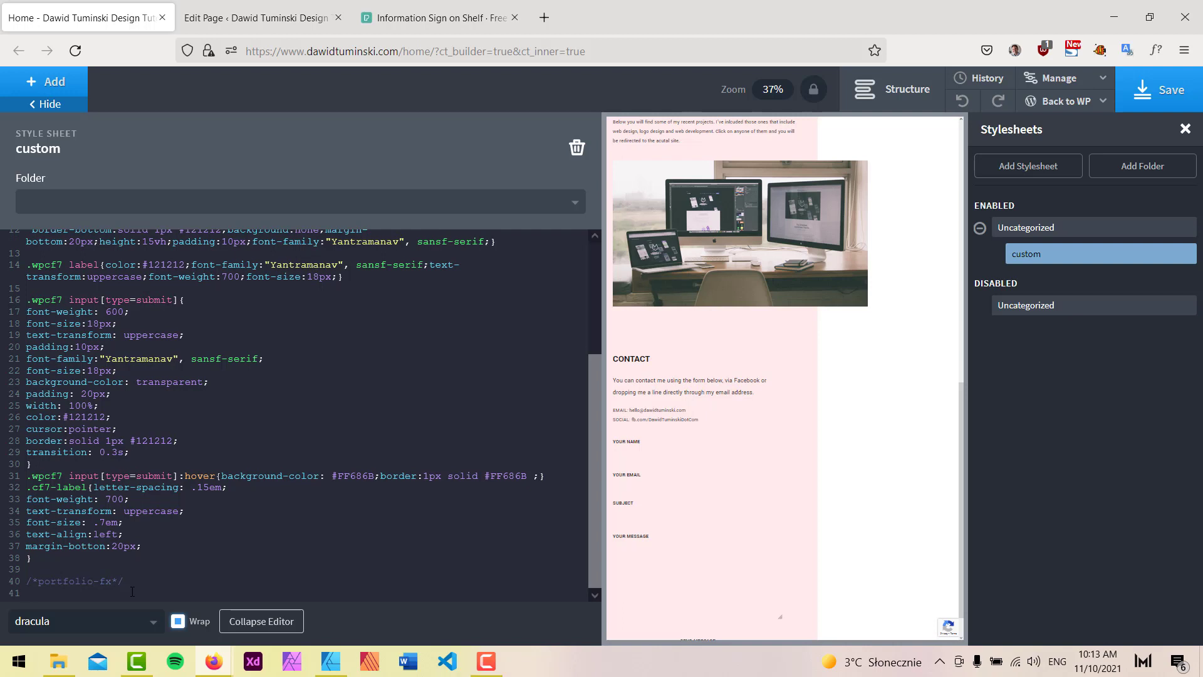
text(.portf-cont:hover .overlay  )
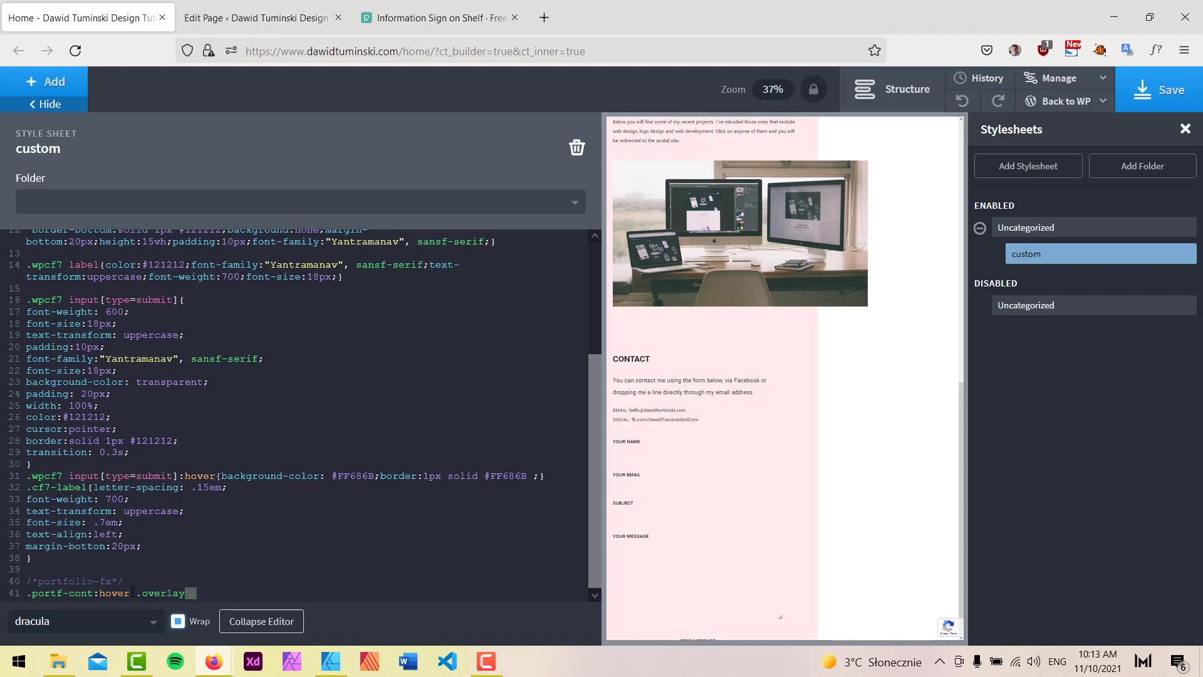
text(opacity:1;)
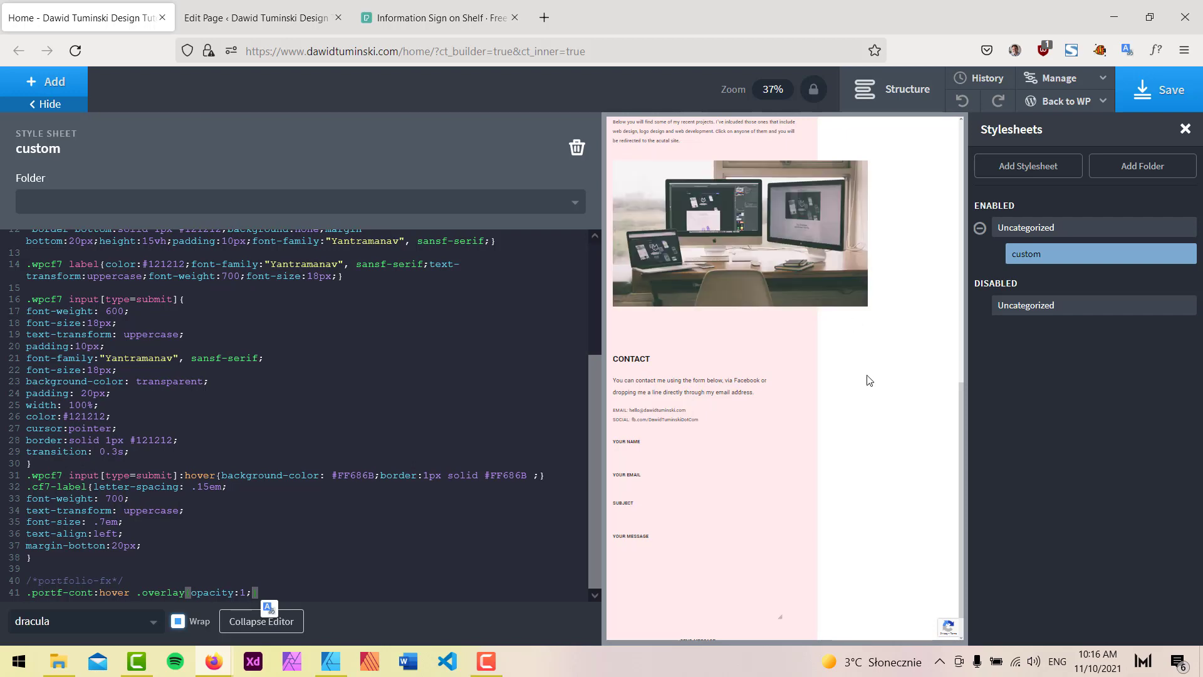
click(1164, 89)
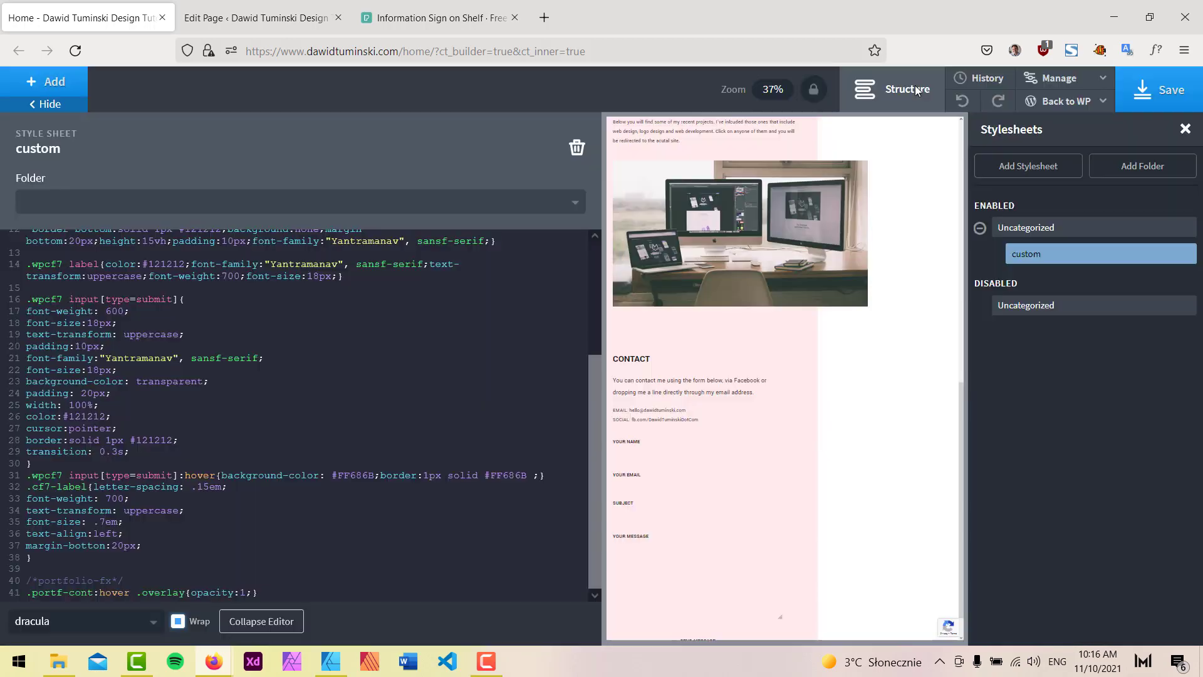
Add the existing transition class to the overlay div.
click(915, 90)
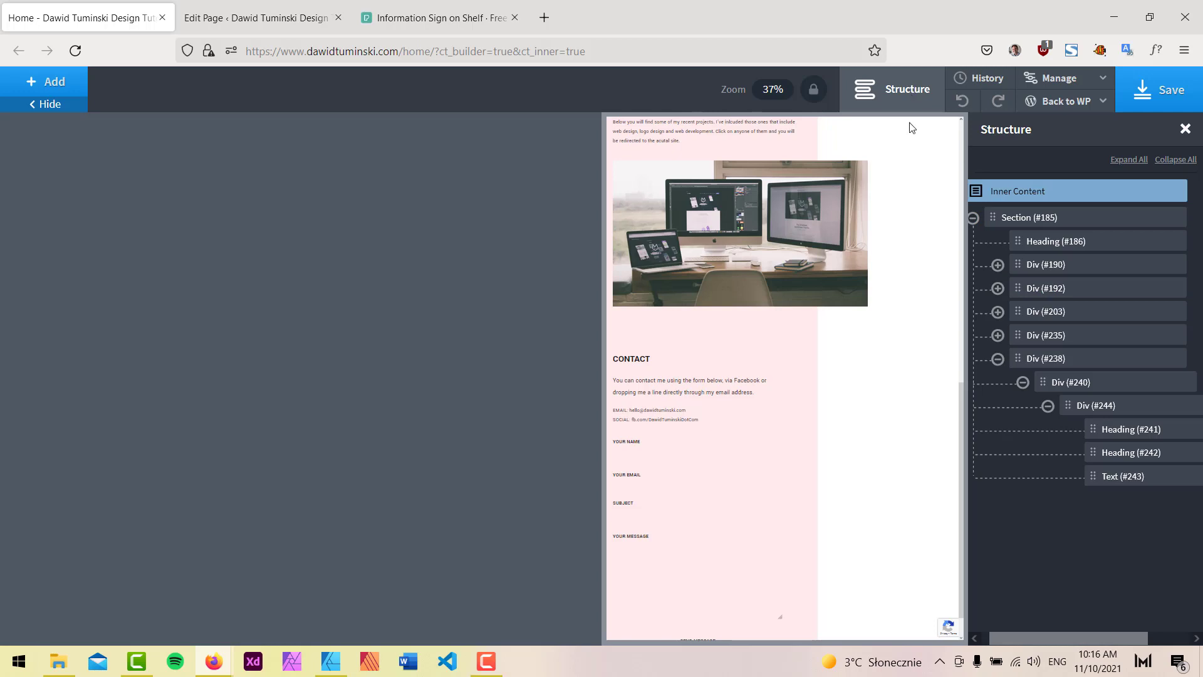
click(1079, 385)
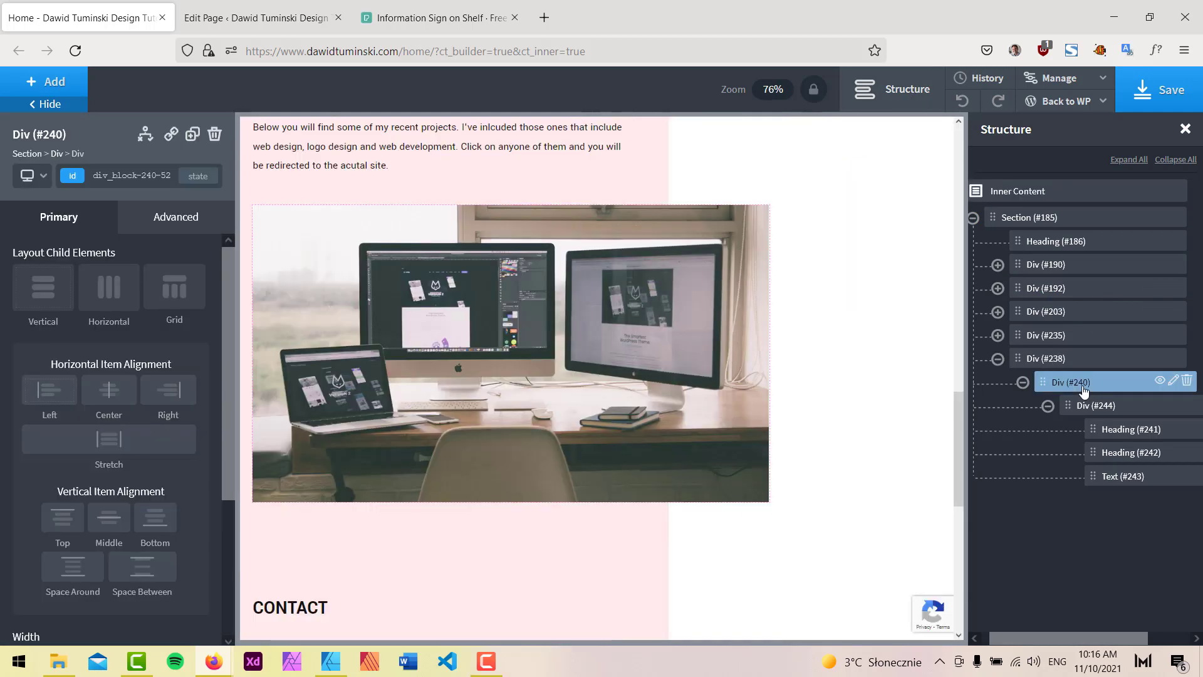
click(133, 174)
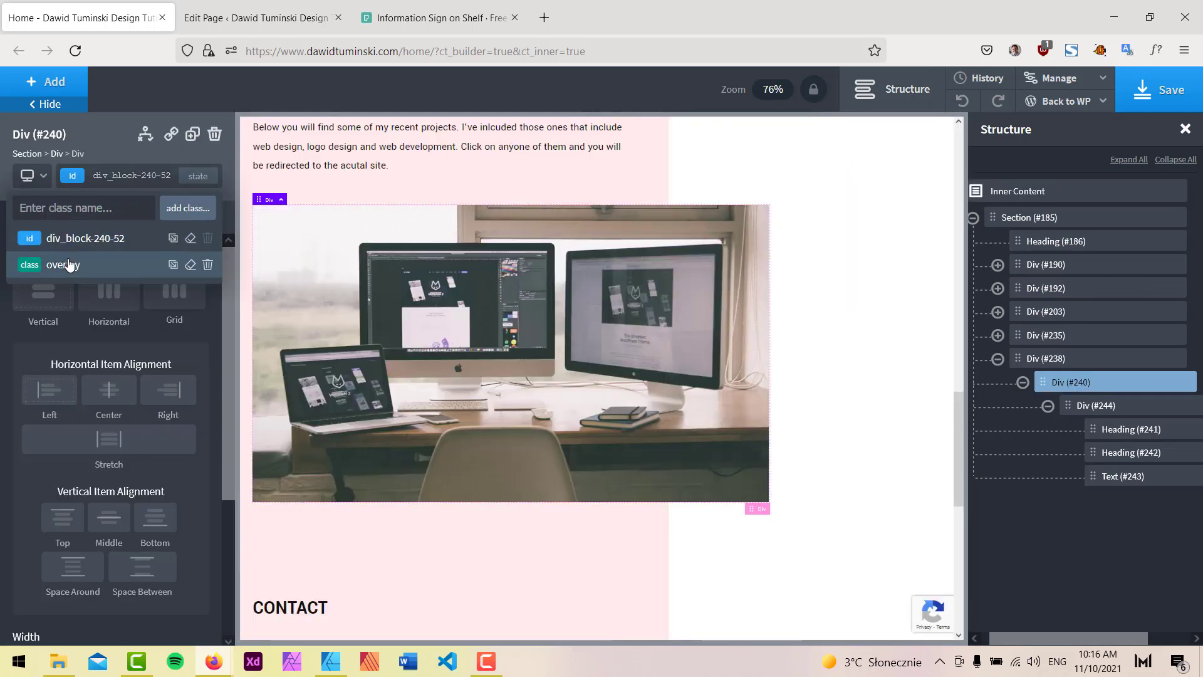
text(tr)
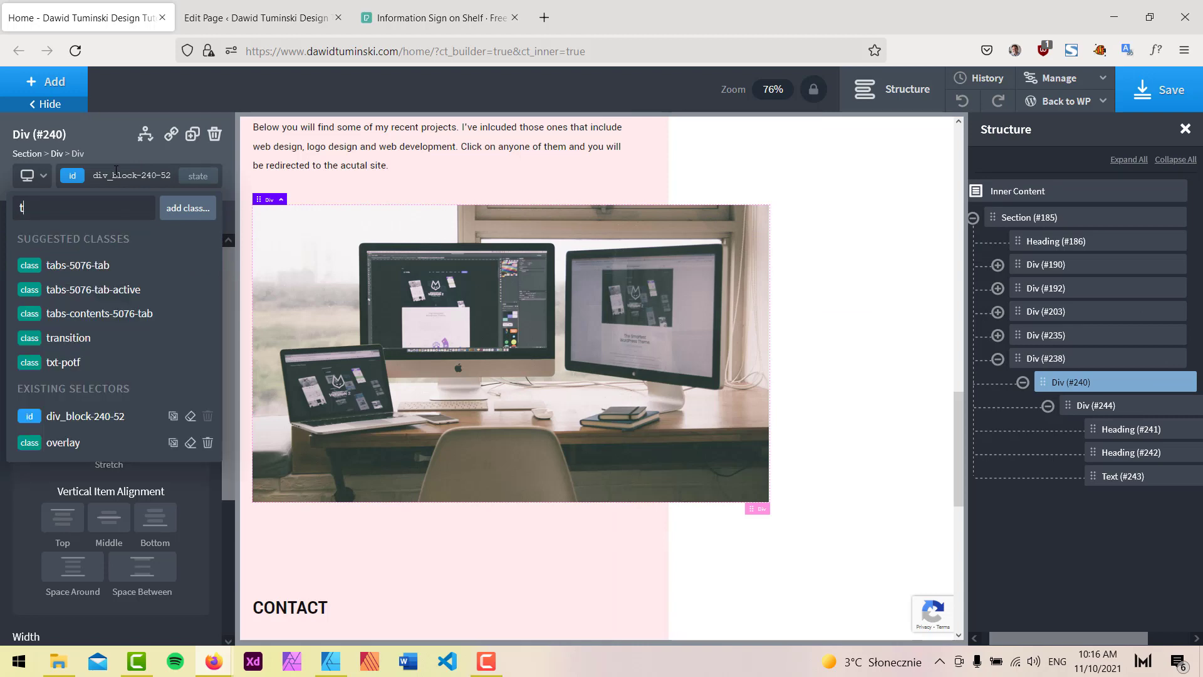
click(63, 262)
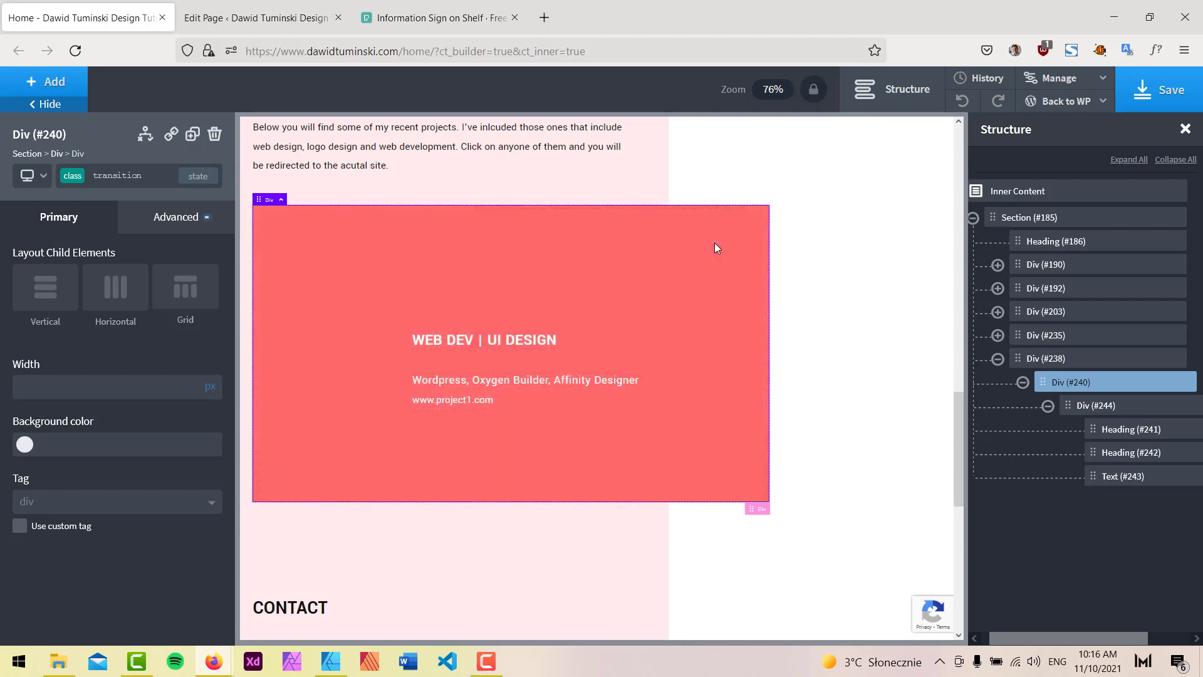
Turn the outer project container into a link wrapper with # as its destination URL.
click(1046, 360)
click(171, 134)
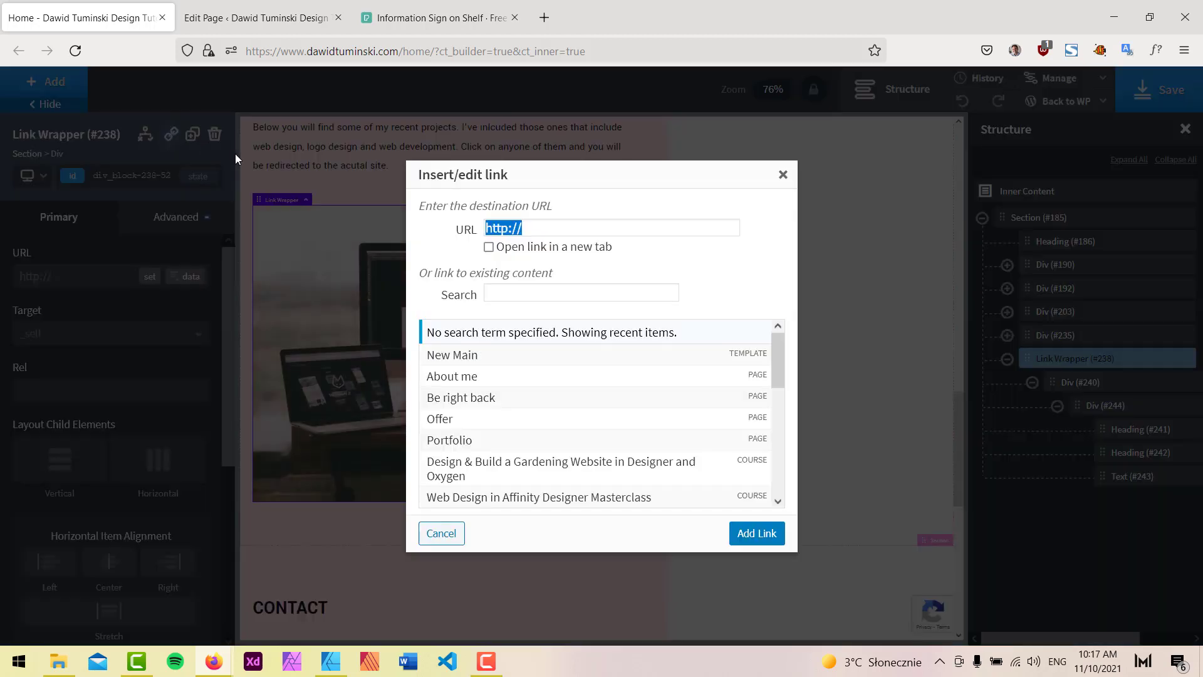
text(#)
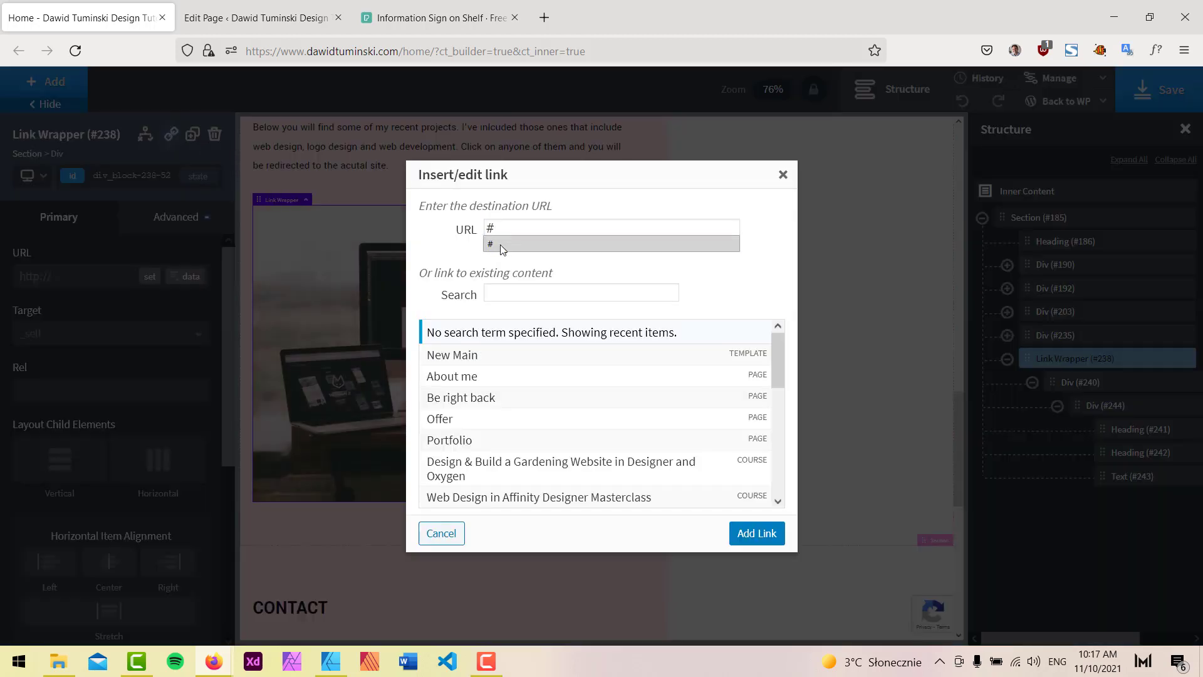
click(757, 533)
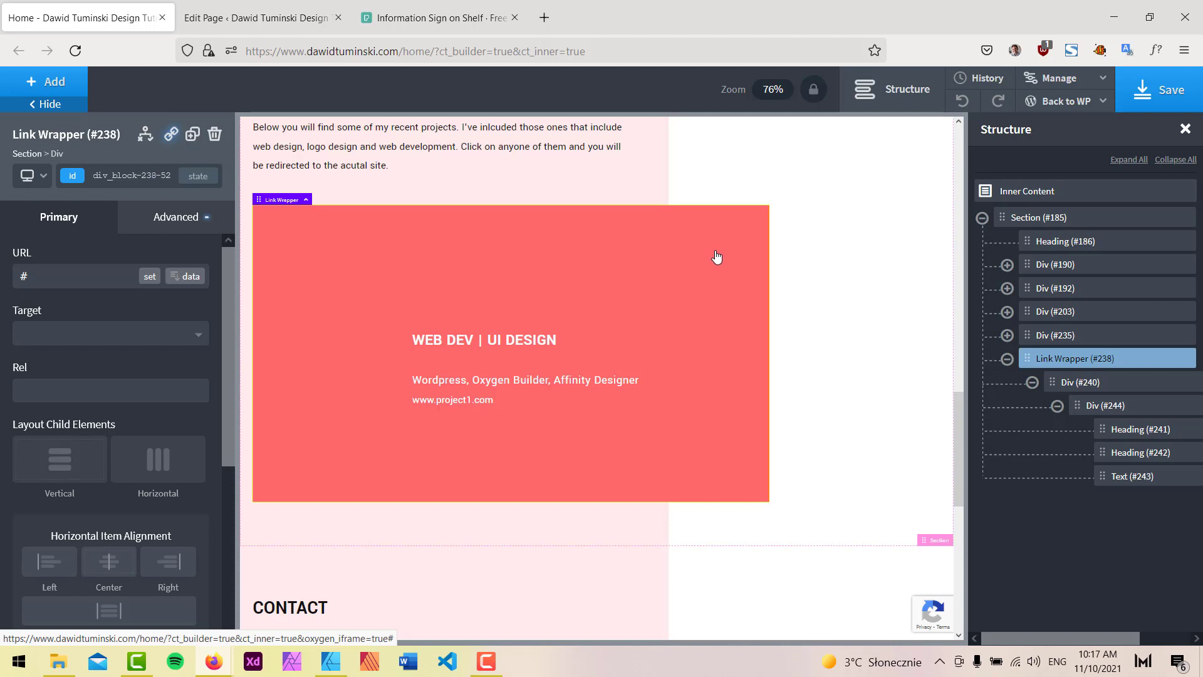
Duplicate the project link wrapper so a second project block follows the first in the Latest Work section.
click(1074, 357)
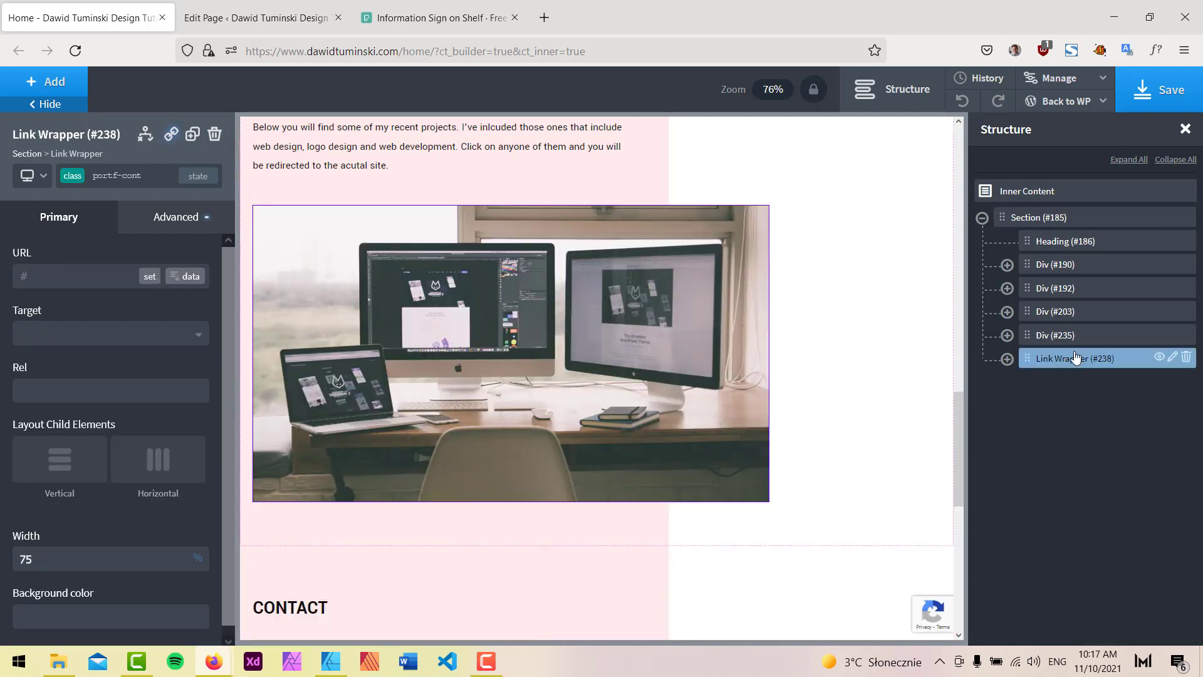
click(192, 134)
scroll(719, 406, down, 2)
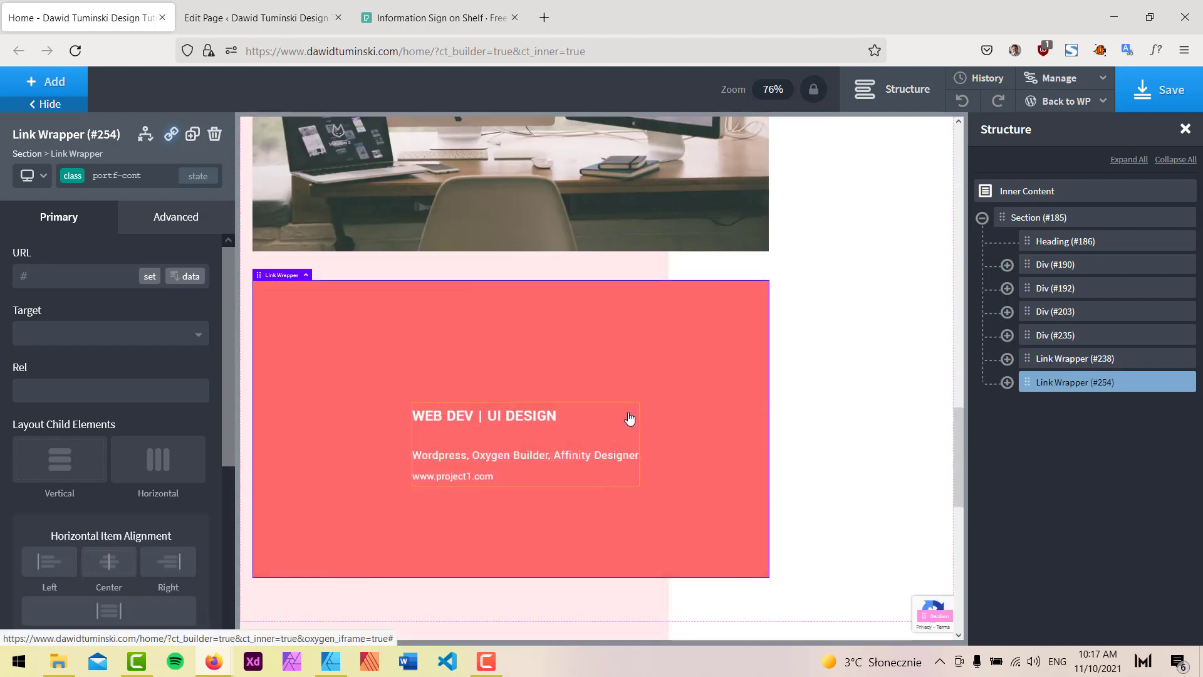
scroll(811, 324, up, 5)
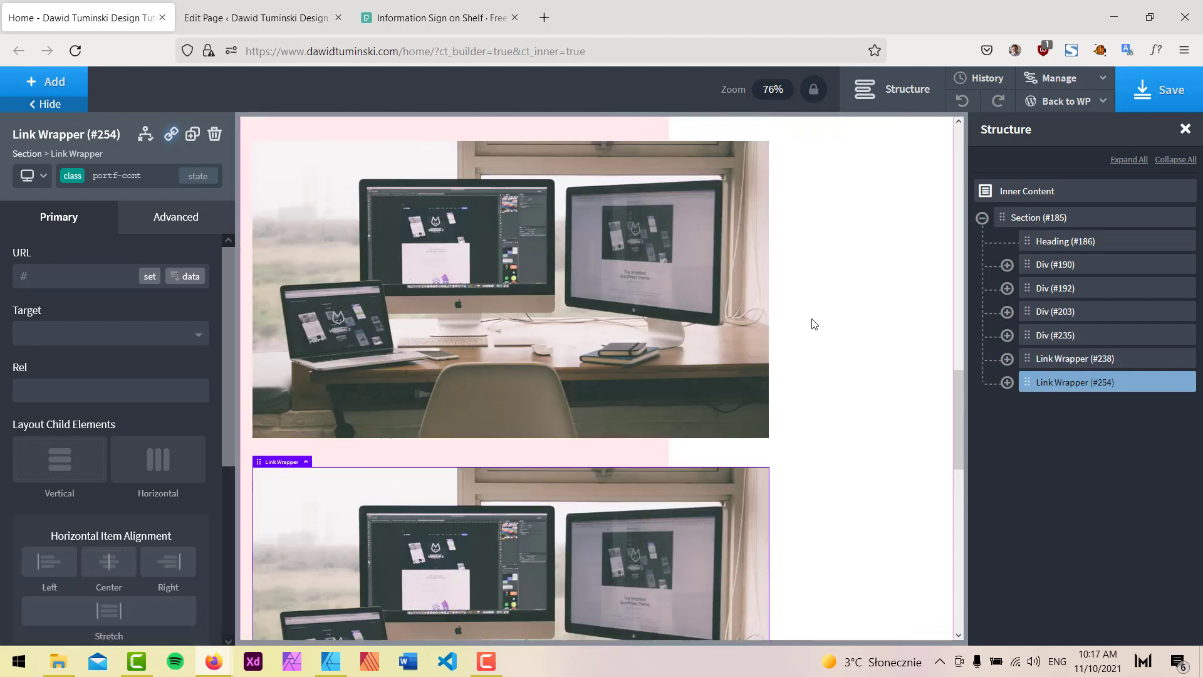
Check the project spacing in the Affinity Designer mockup and clear the top margin of the portf-cont class in the builder.
click(331, 661)
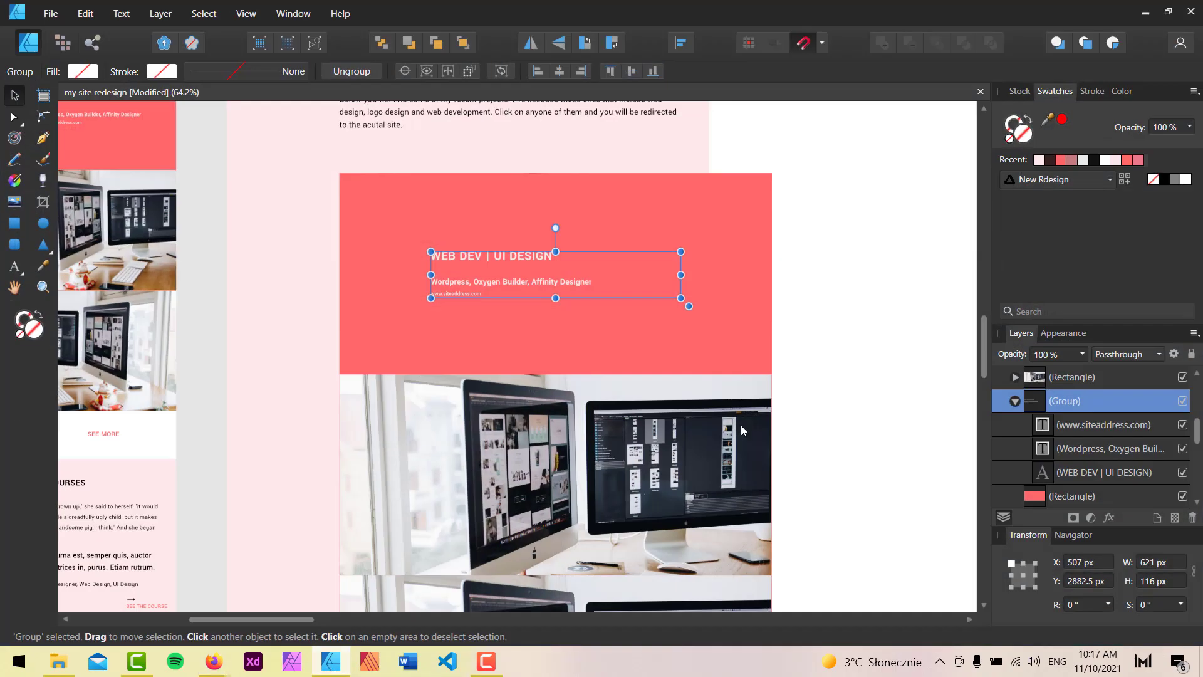
scroll(355, 411, down, 6)
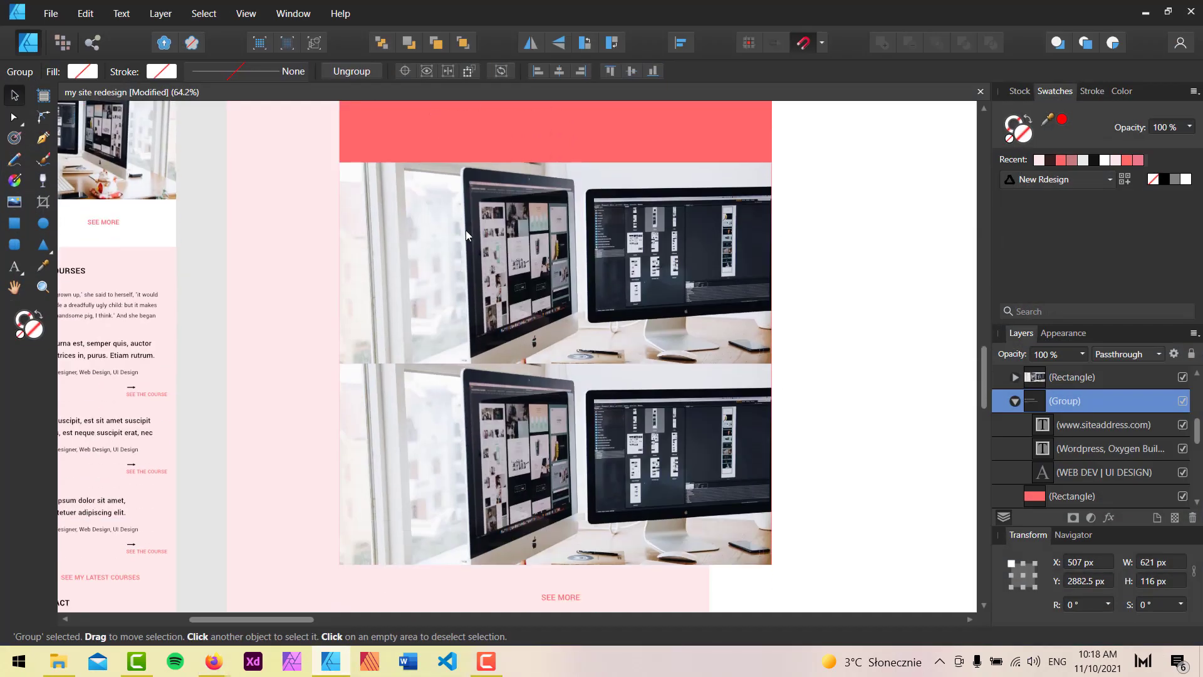
click(1168, 12)
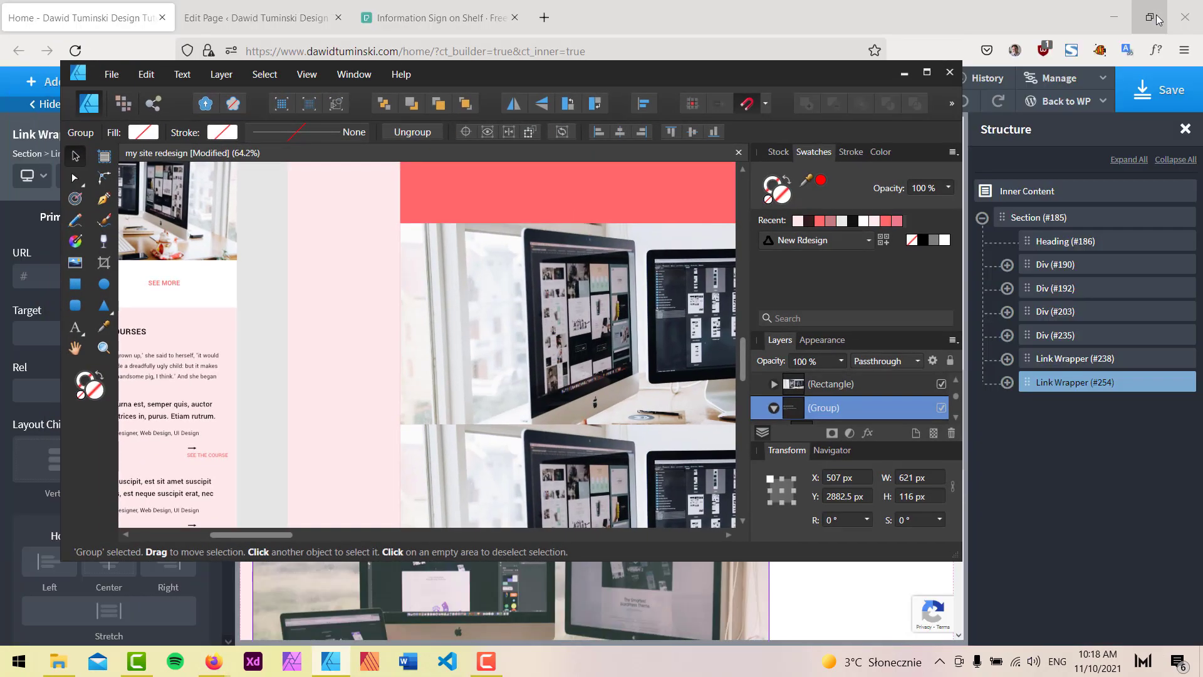
click(904, 74)
scroll(798, 376, down, 5)
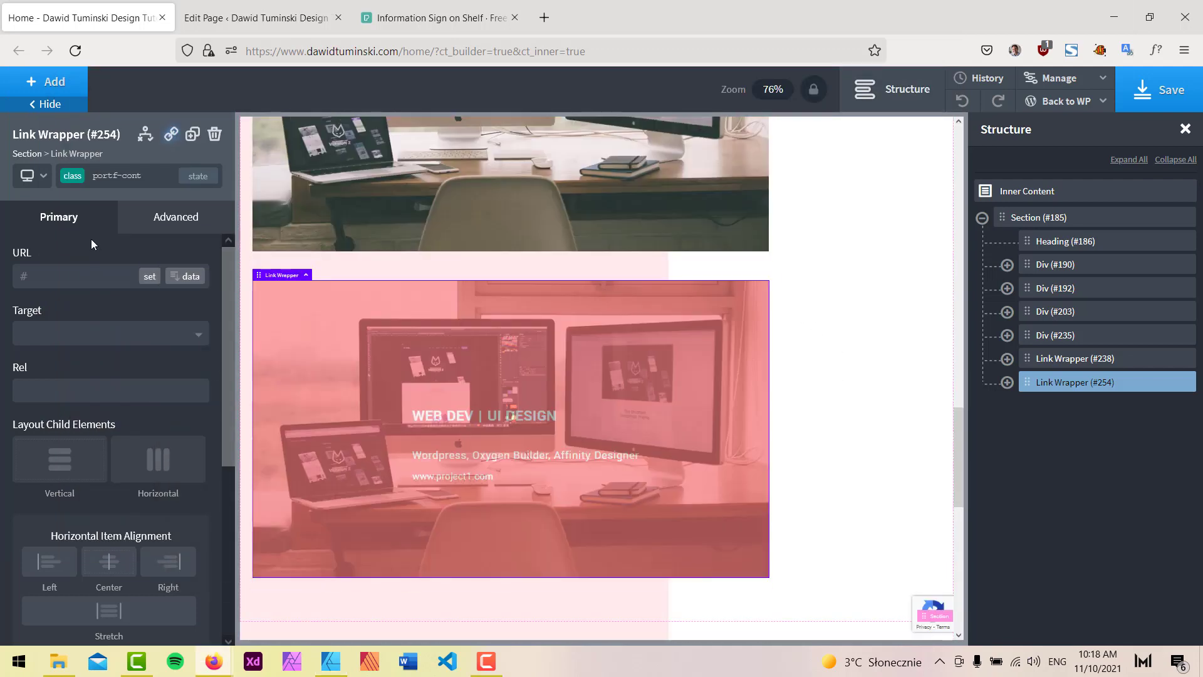
click(116, 176)
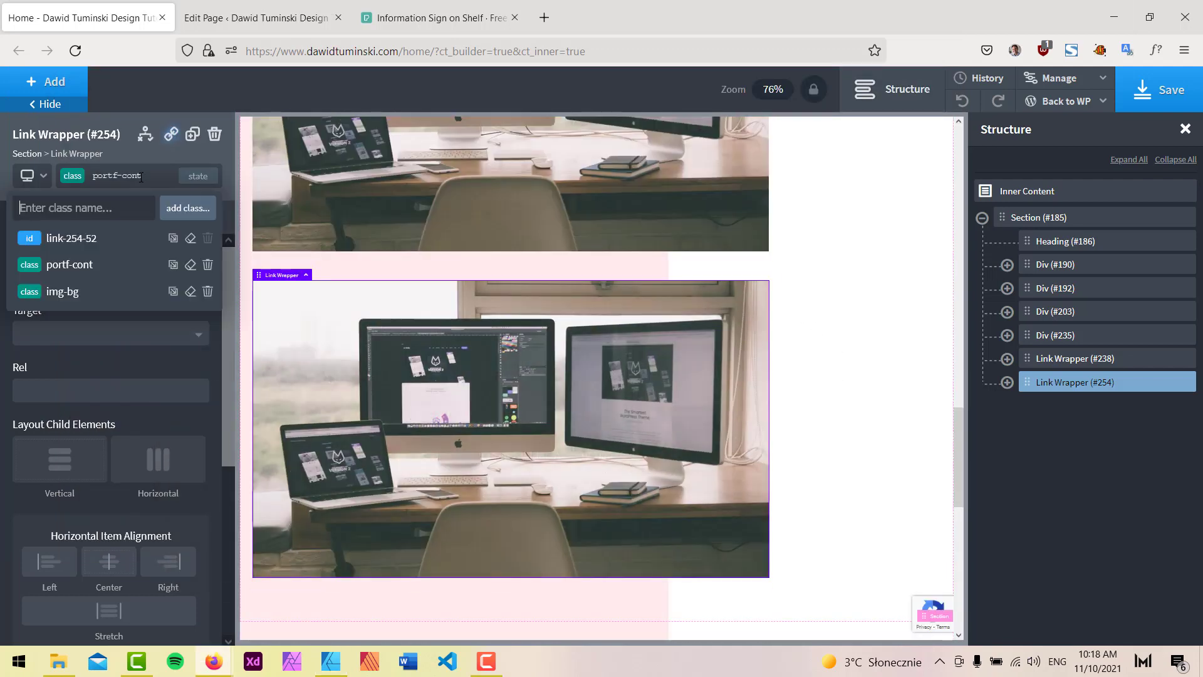
click(80, 269)
click(177, 220)
click(176, 306)
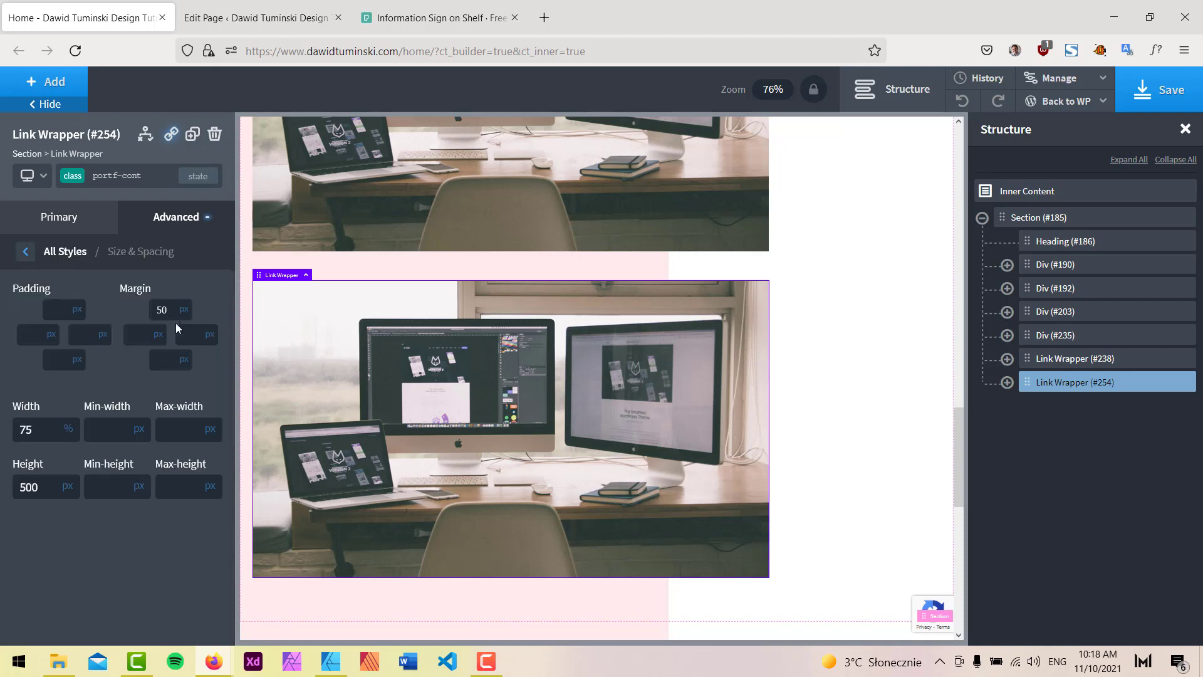
double_click(164, 310)
key(BackSpace)
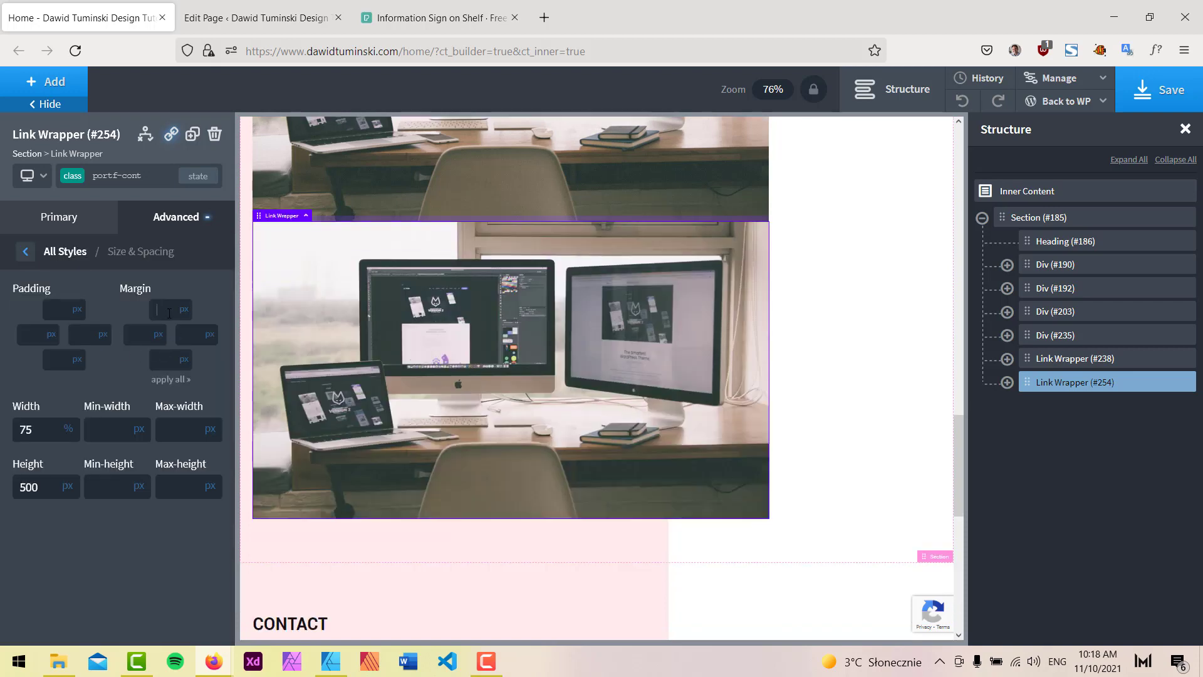
Try the mrg-btm-m class on the Latest Work description text and remove it from that text.
scroll(840, 395, up, 6)
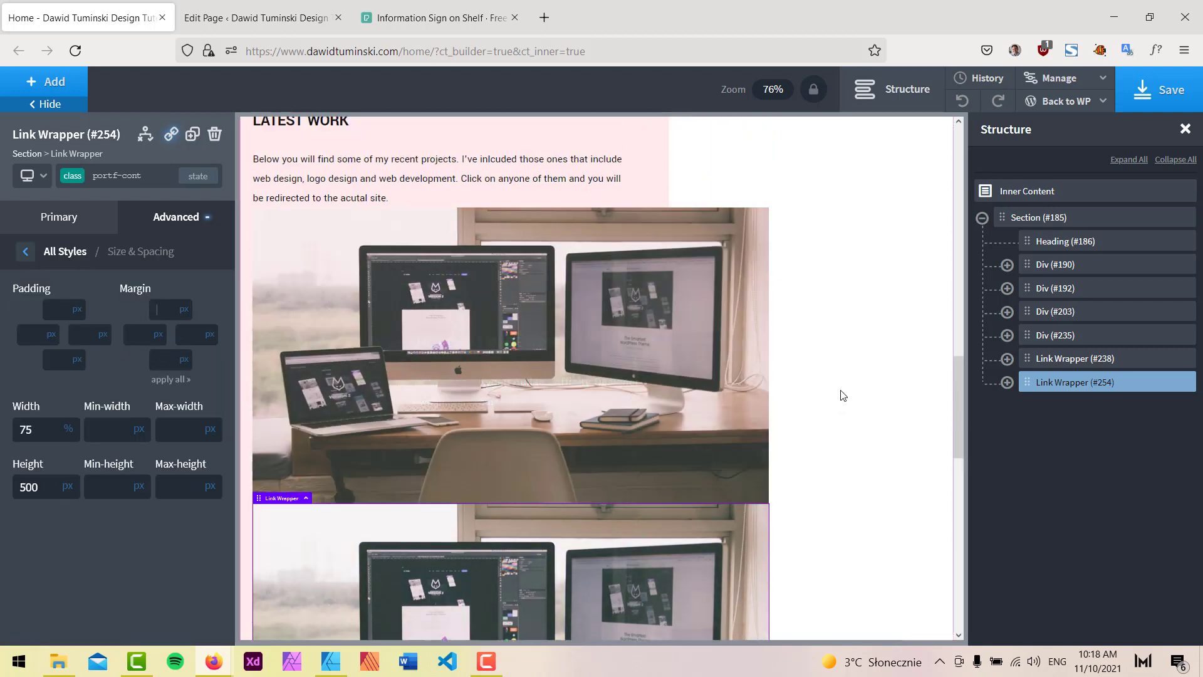
click(383, 318)
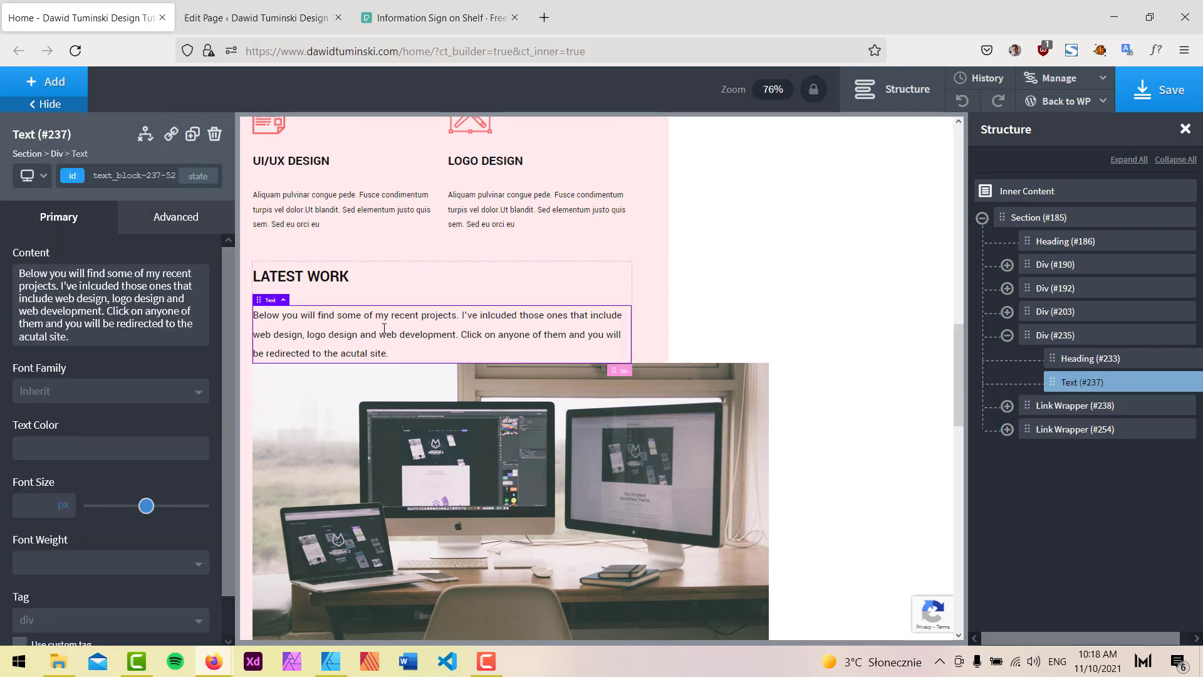
click(121, 176)
text(mrg)
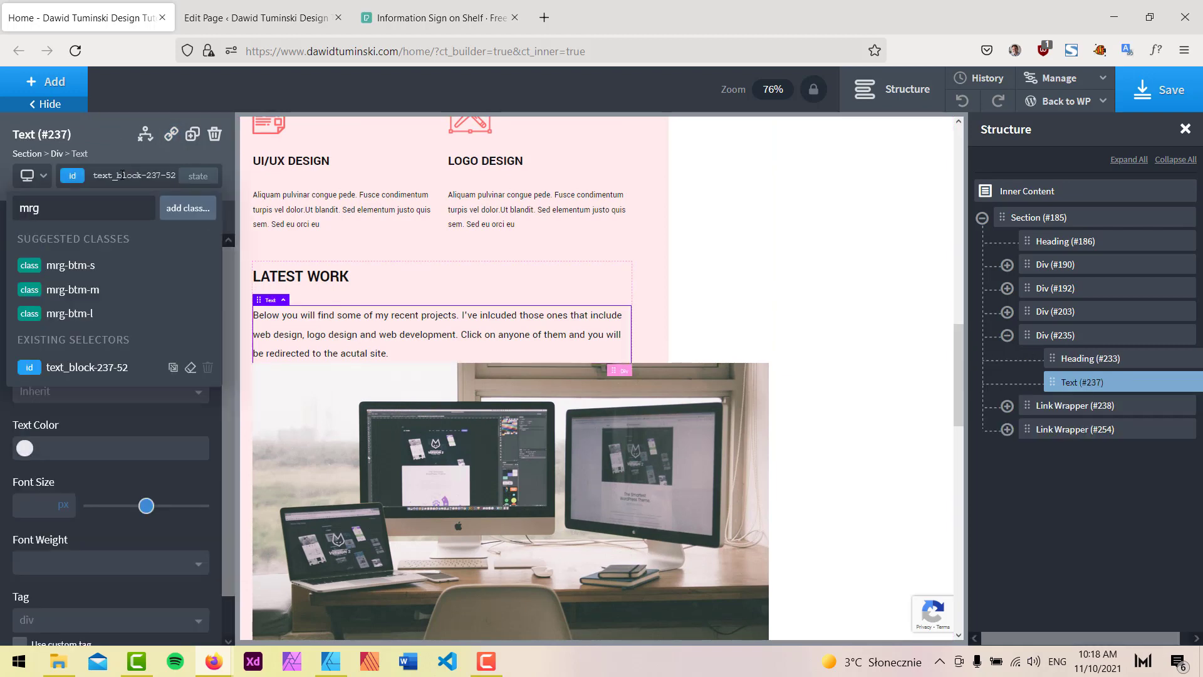
click(127, 288)
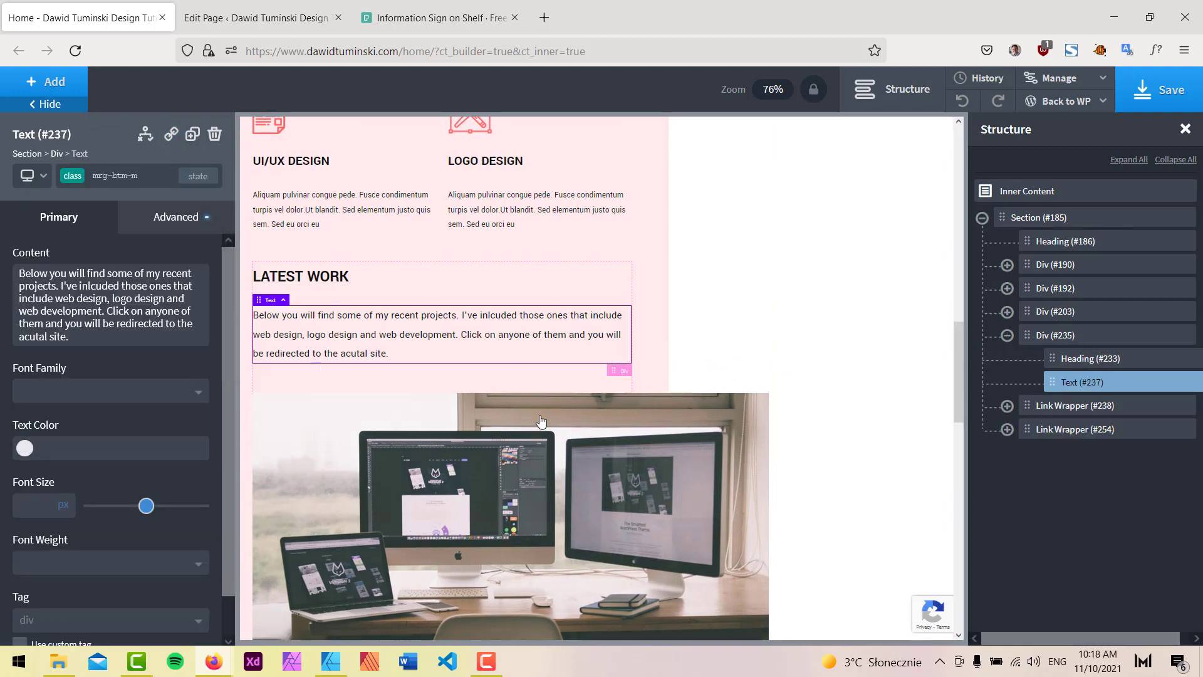
scroll(832, 334, down, 1)
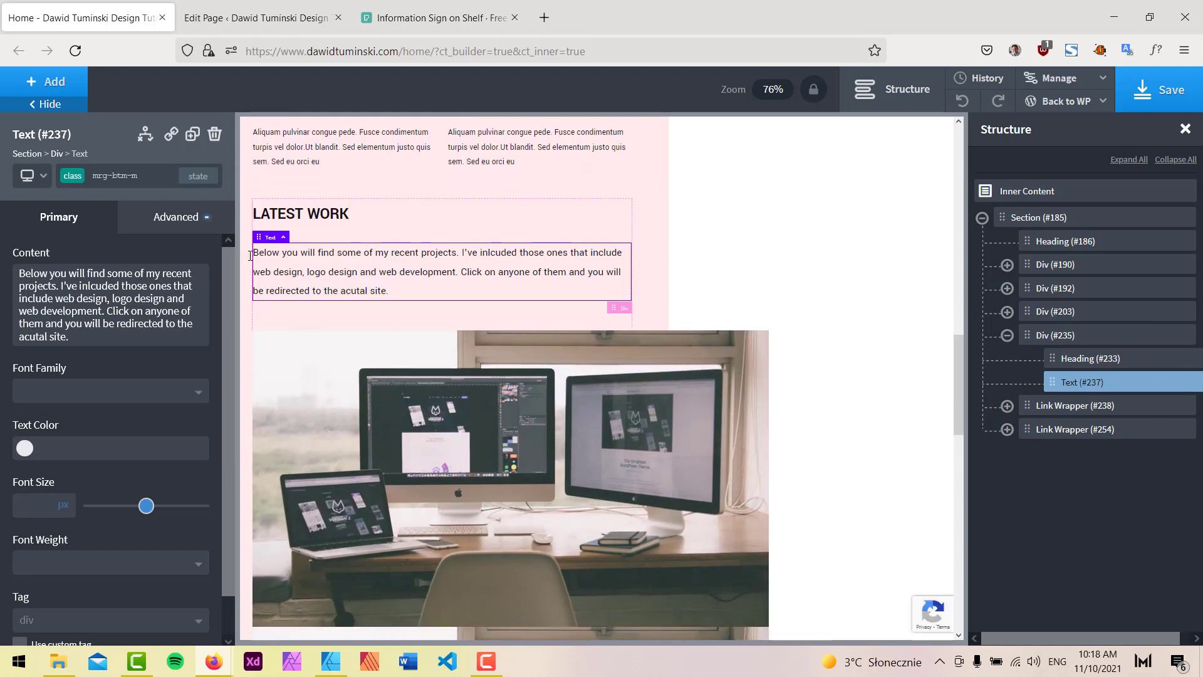
click(158, 172)
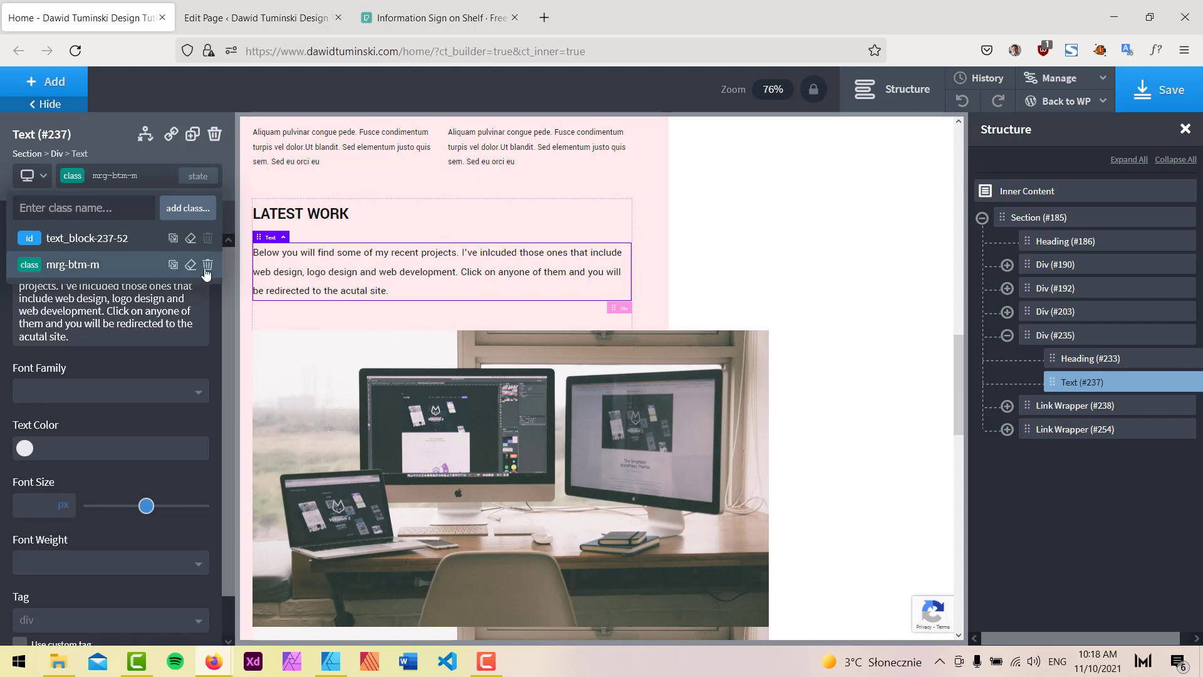
click(207, 264)
Add the mrg-btm-m class to the div that holds the Latest Work heading and description.
click(1059, 335)
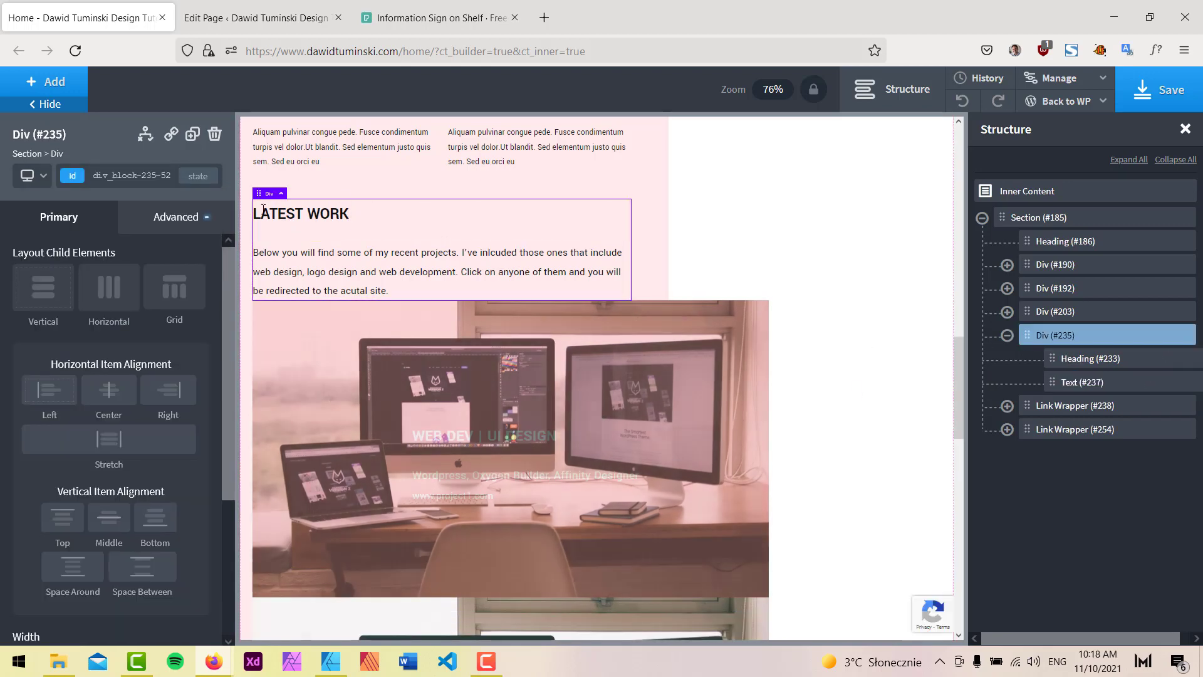
click(140, 173)
text(mrg)
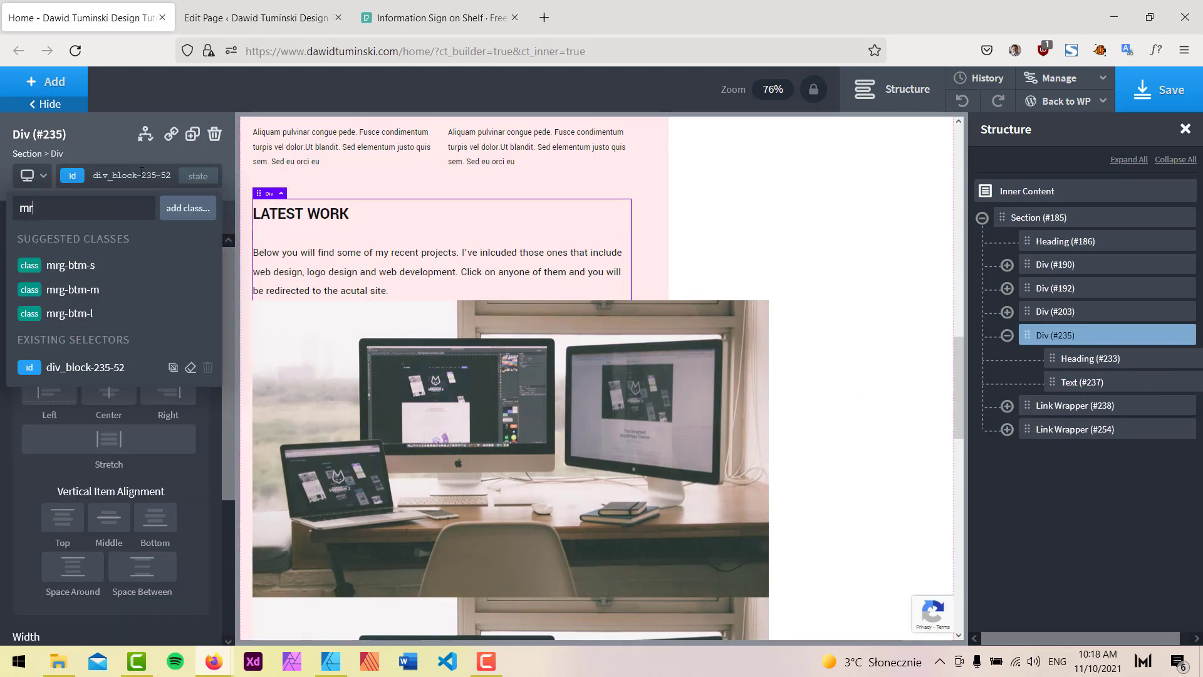
click(154, 290)
scroll(913, 310, down, 7)
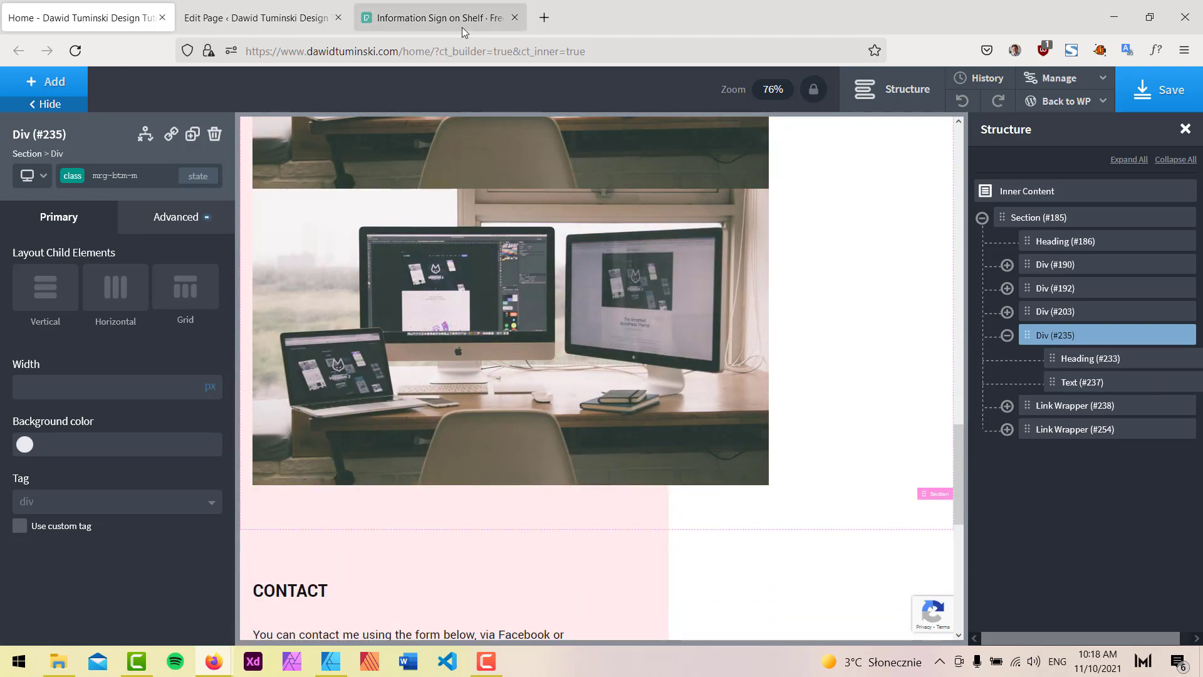
In the Pexels web design results, open the photo of an iMac, MacBook and tablet on a wooden desk and copy its image link.
click(445, 19)
click(25, 94)
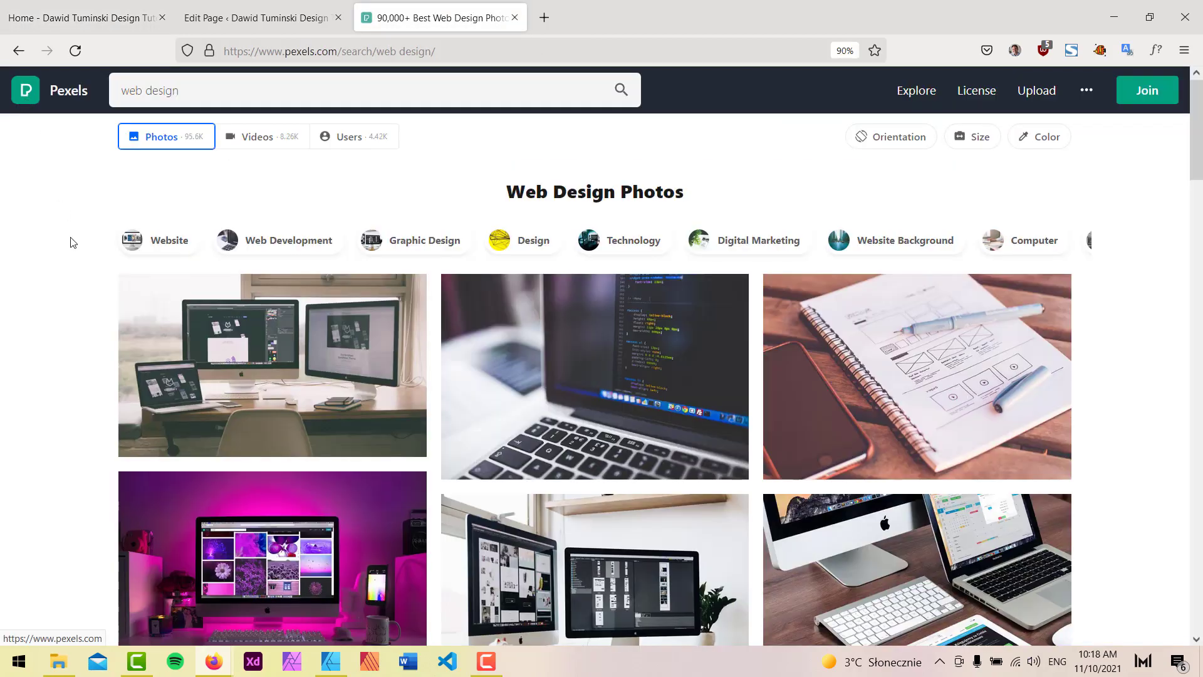
scroll(72, 241, down, 3)
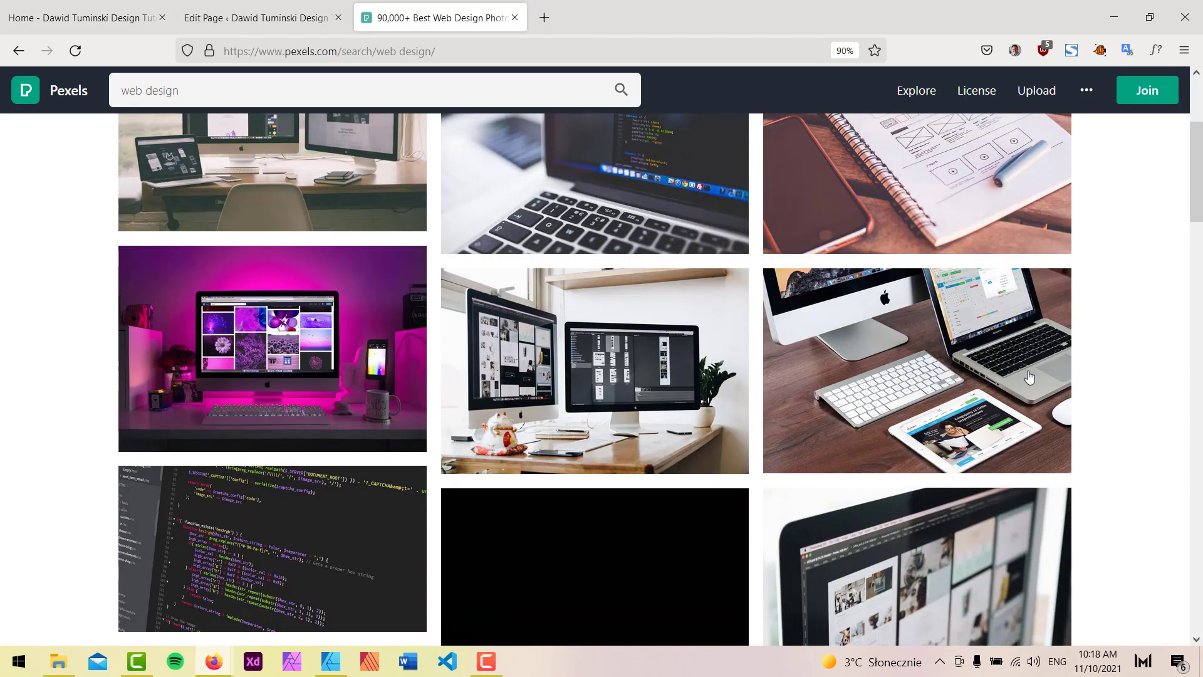
click(965, 342)
right_click(592, 360)
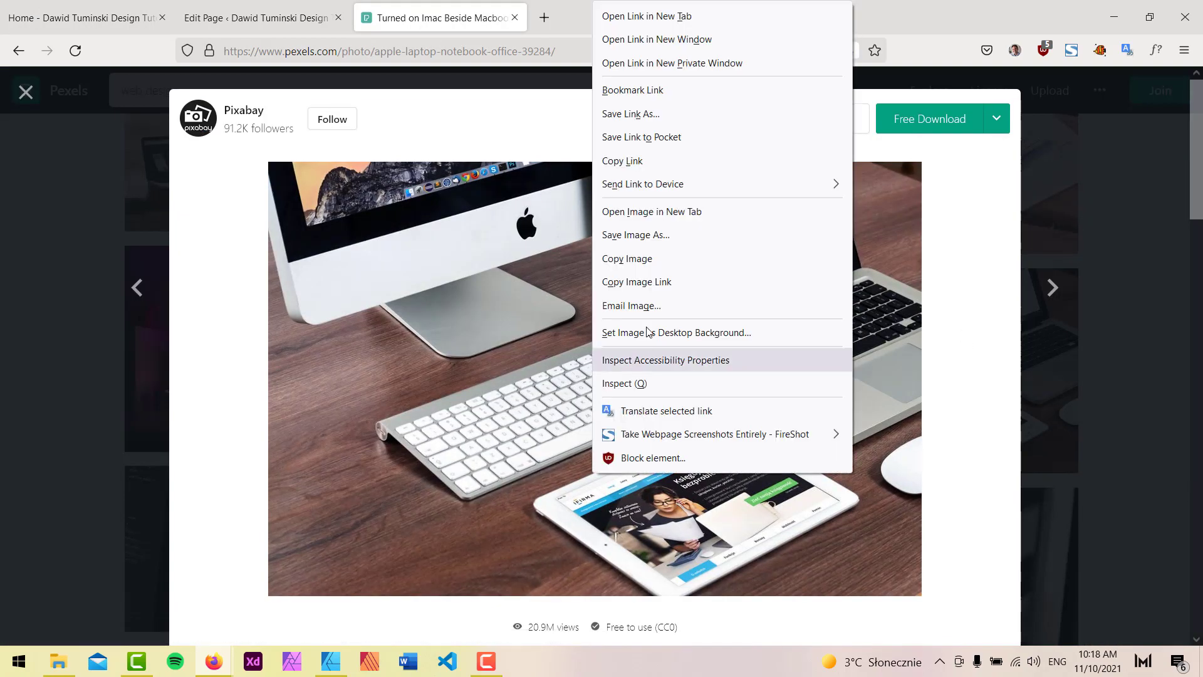
click(663, 281)
Paste the copied link as the background image on the second link wrapper's ID, and duplicate that wrapper.
click(65, 18)
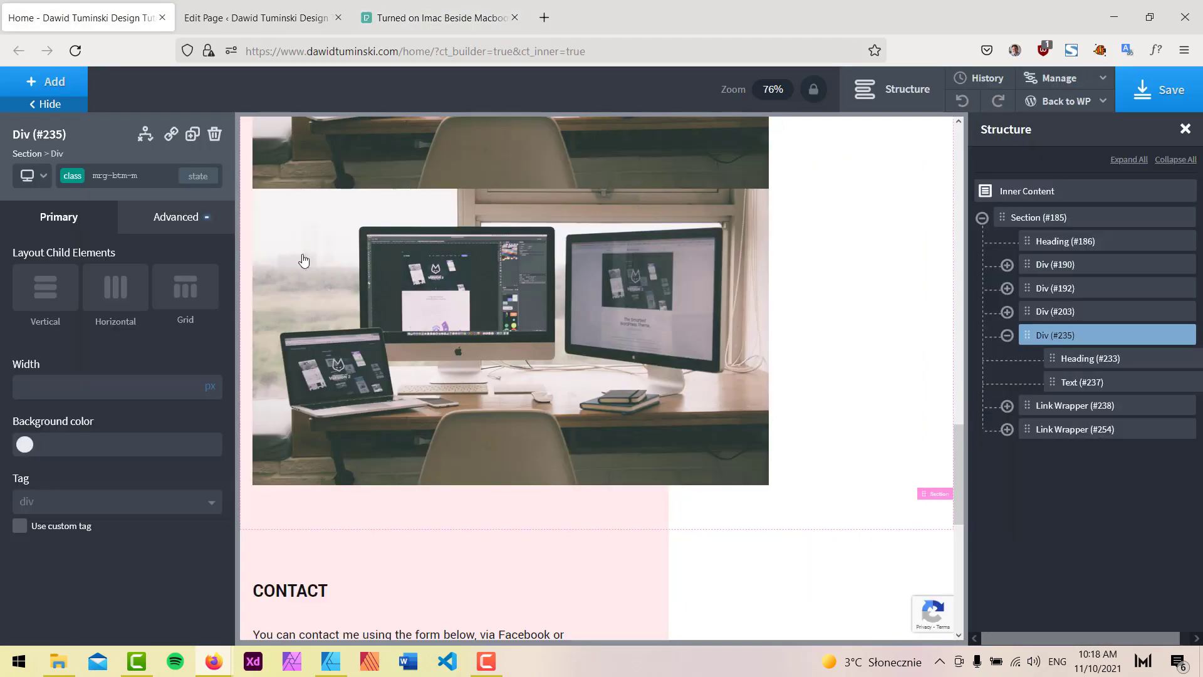
click(1059, 432)
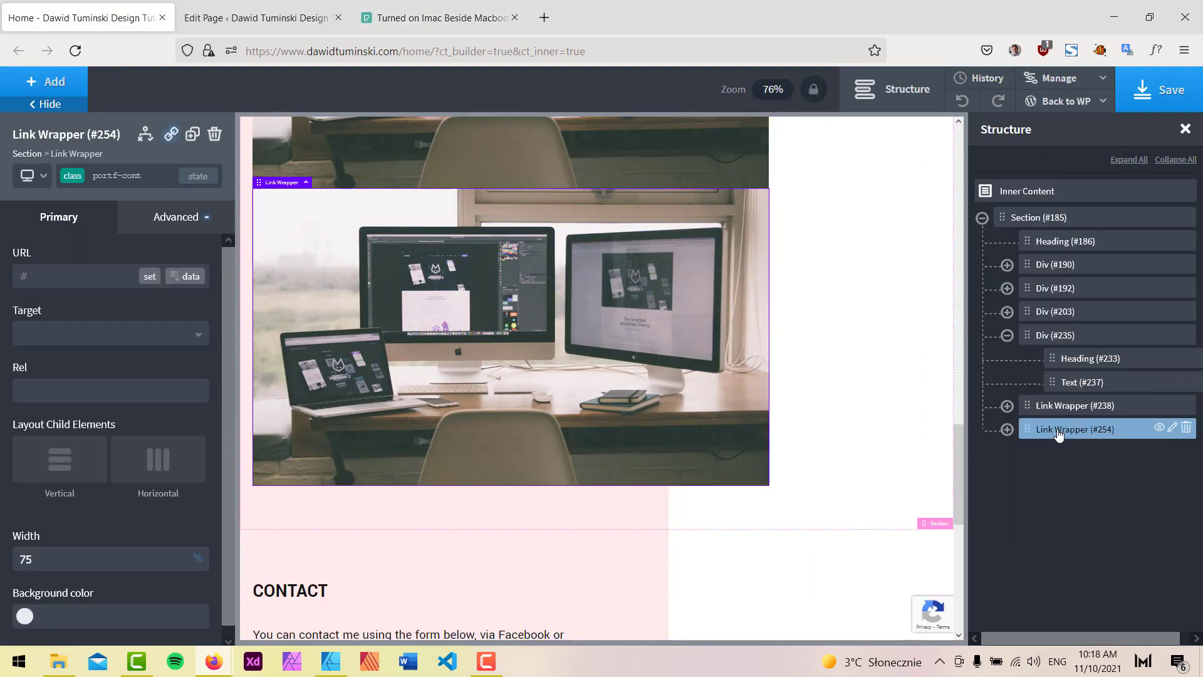
click(136, 180)
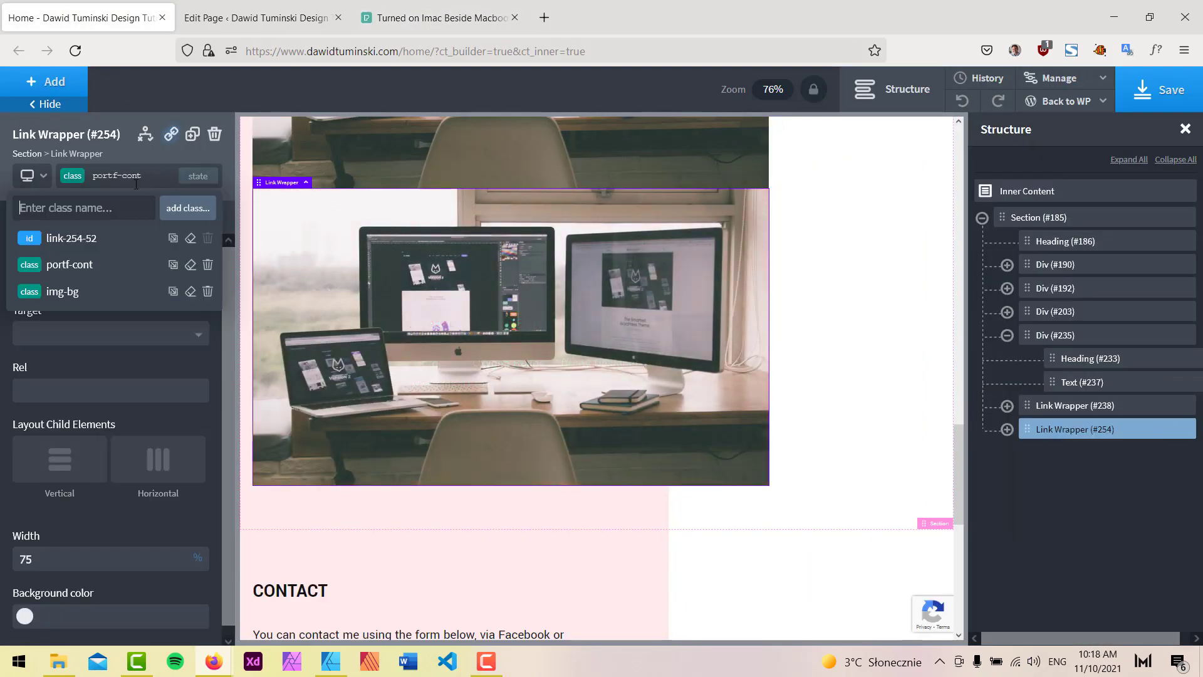
click(82, 238)
click(164, 219)
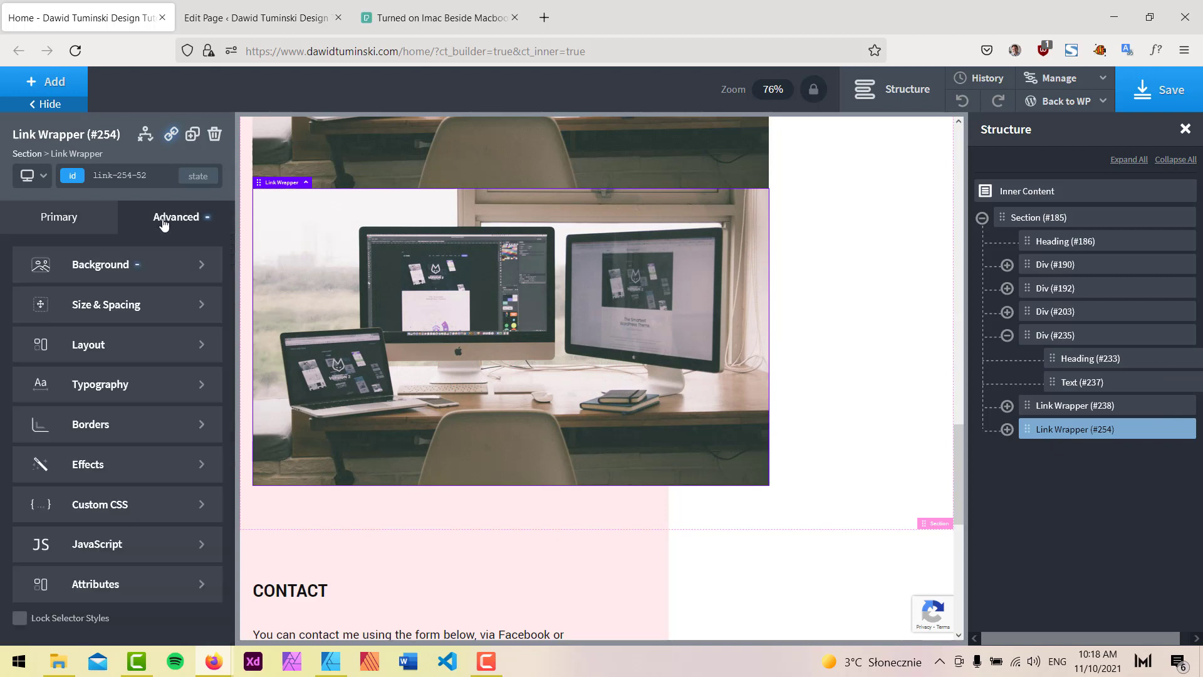
click(94, 264)
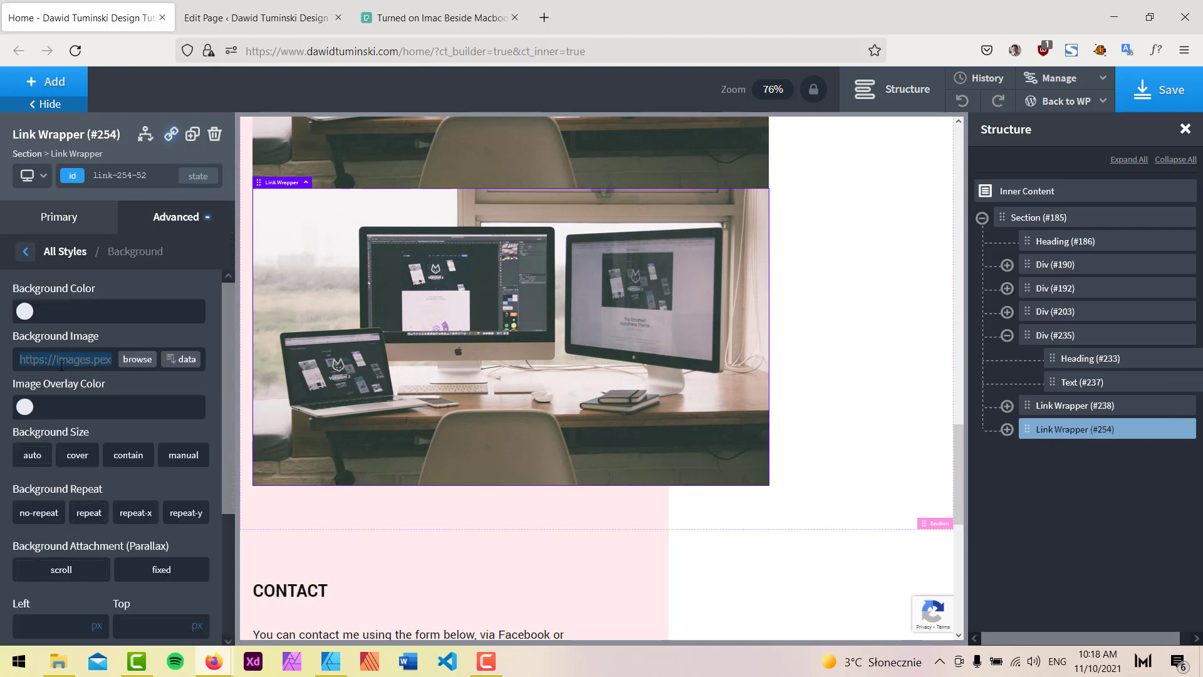
key(ctrl+v)
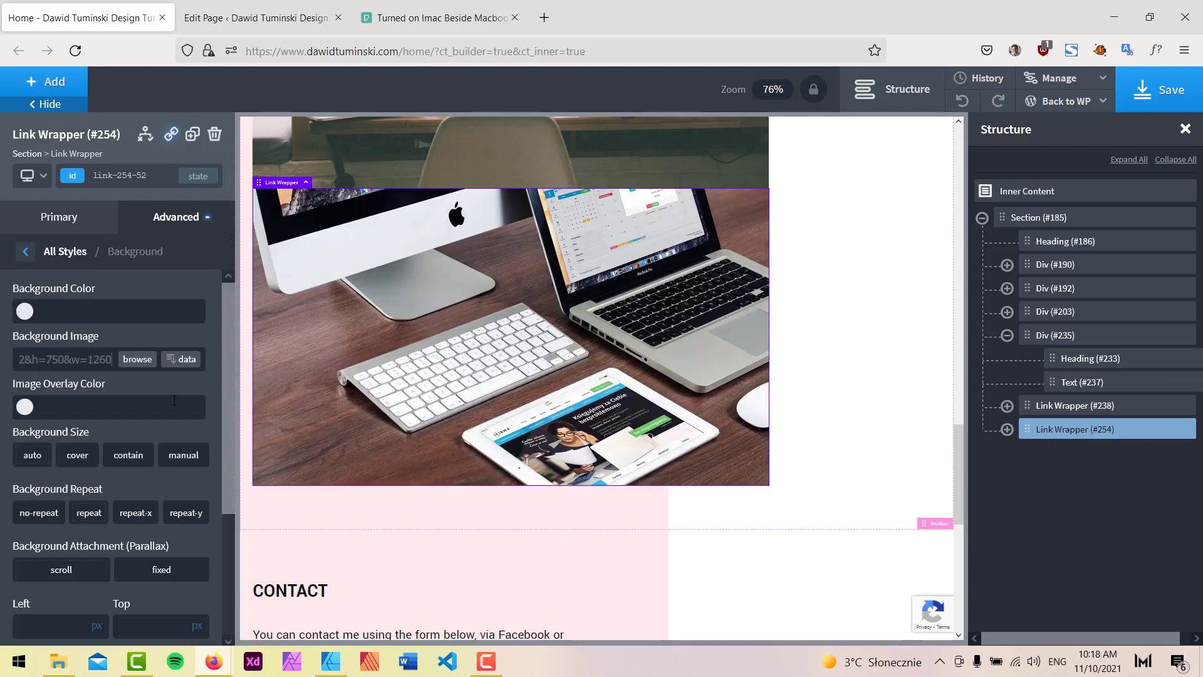
scroll(852, 288, up, 3)
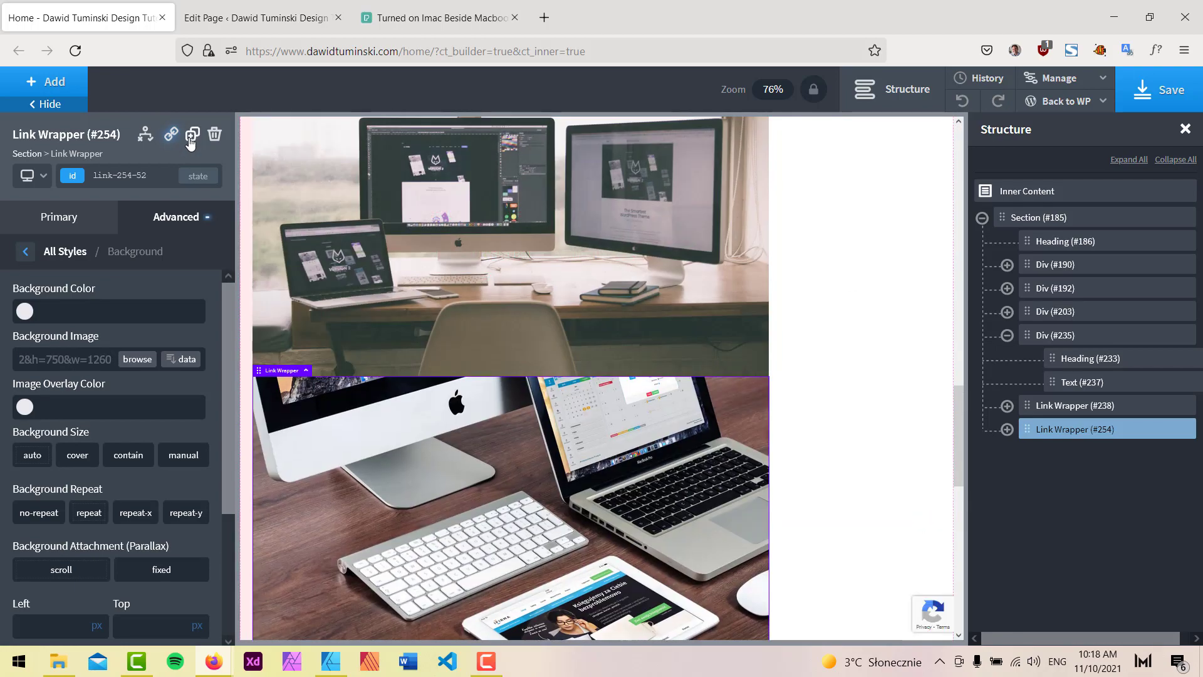
click(191, 135)
Go to the next Pexels photo, the close-up of a computer screen, and copy its image link.
click(460, 18)
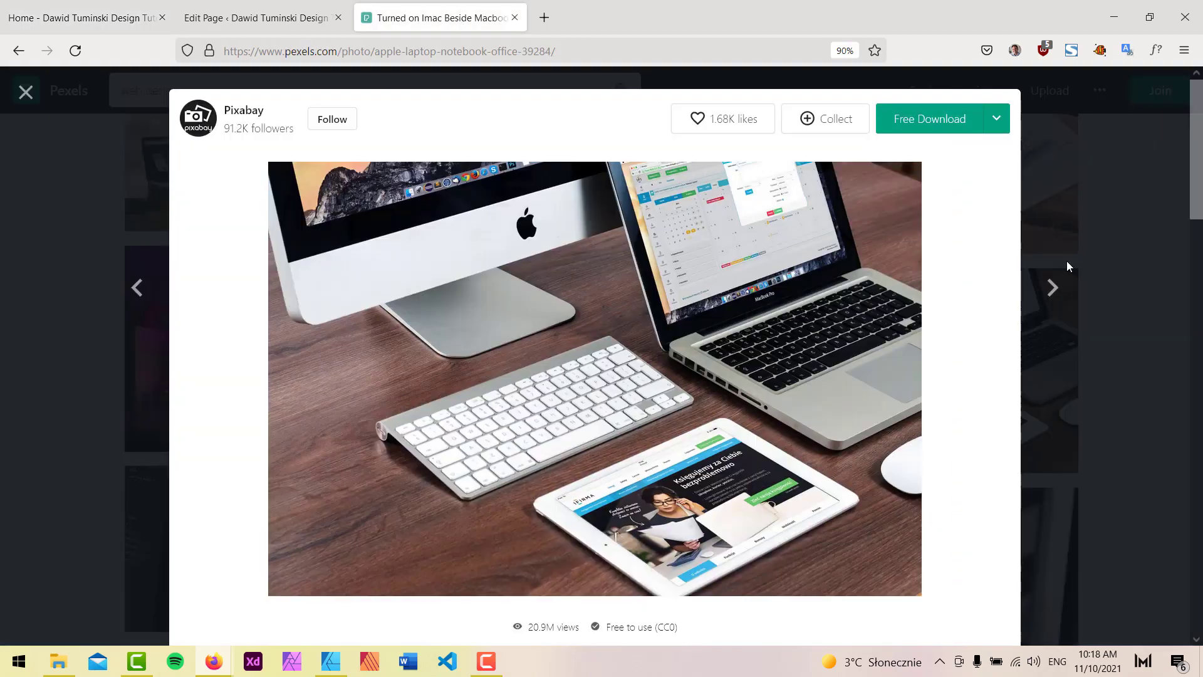
click(1054, 288)
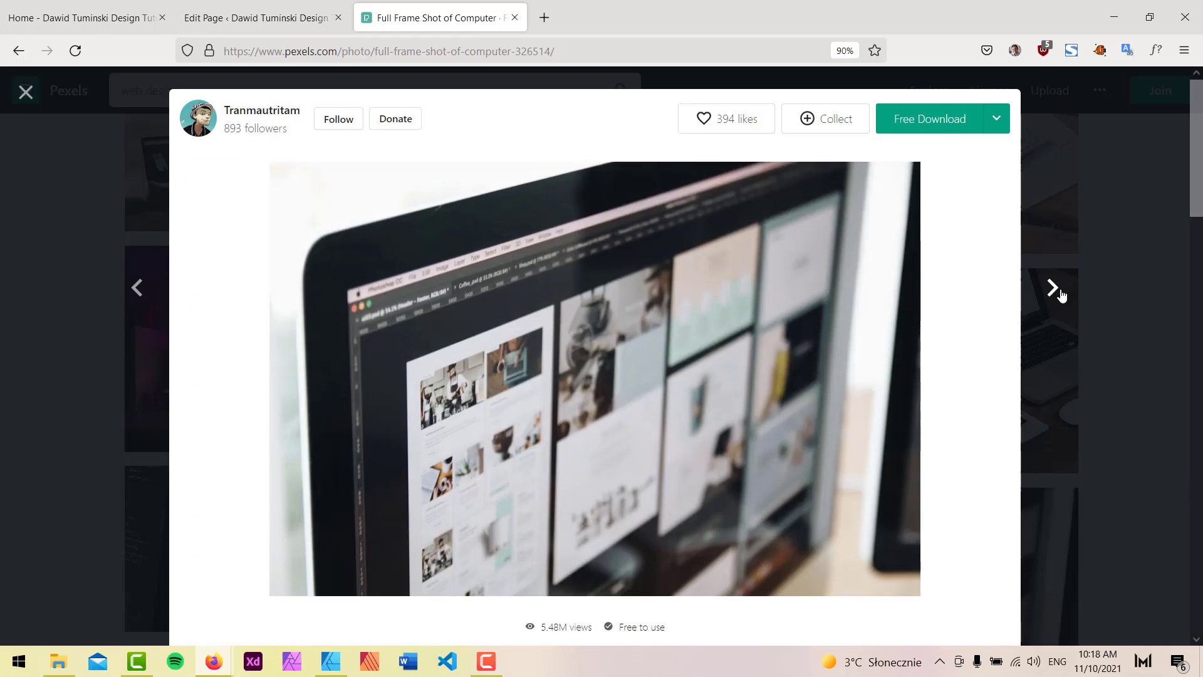
right_click(492, 338)
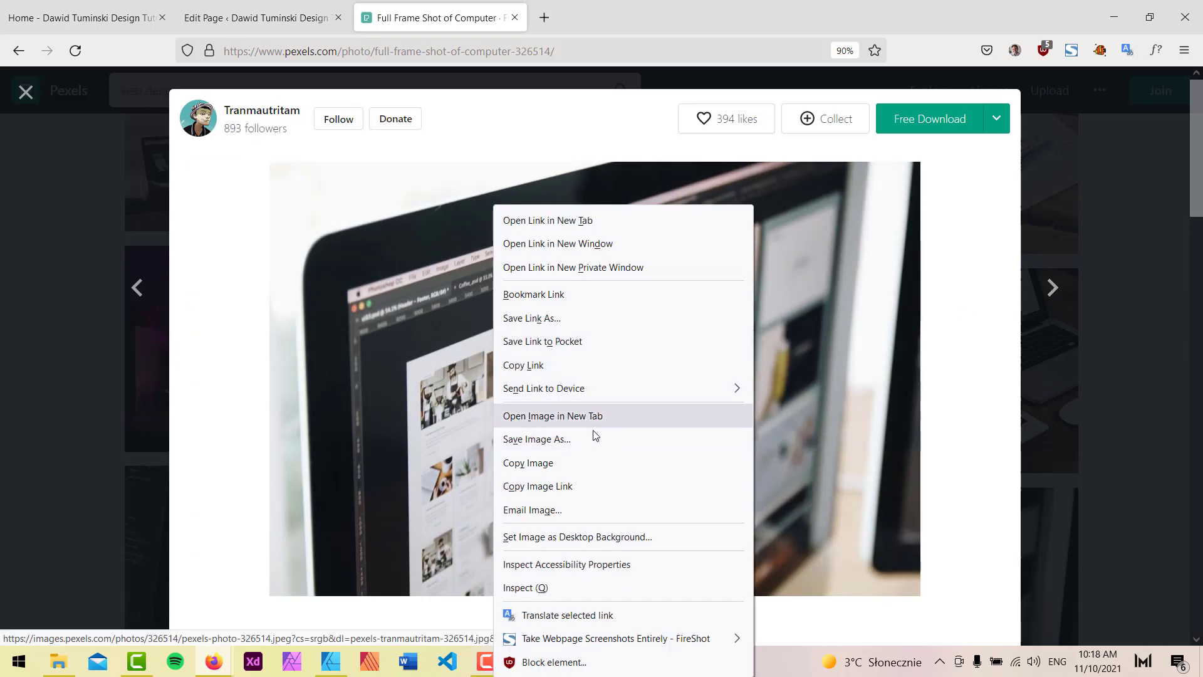
click(574, 487)
Return to the builder and paste the copied link as the background image on the third link wrapper's ID.
click(81, 17)
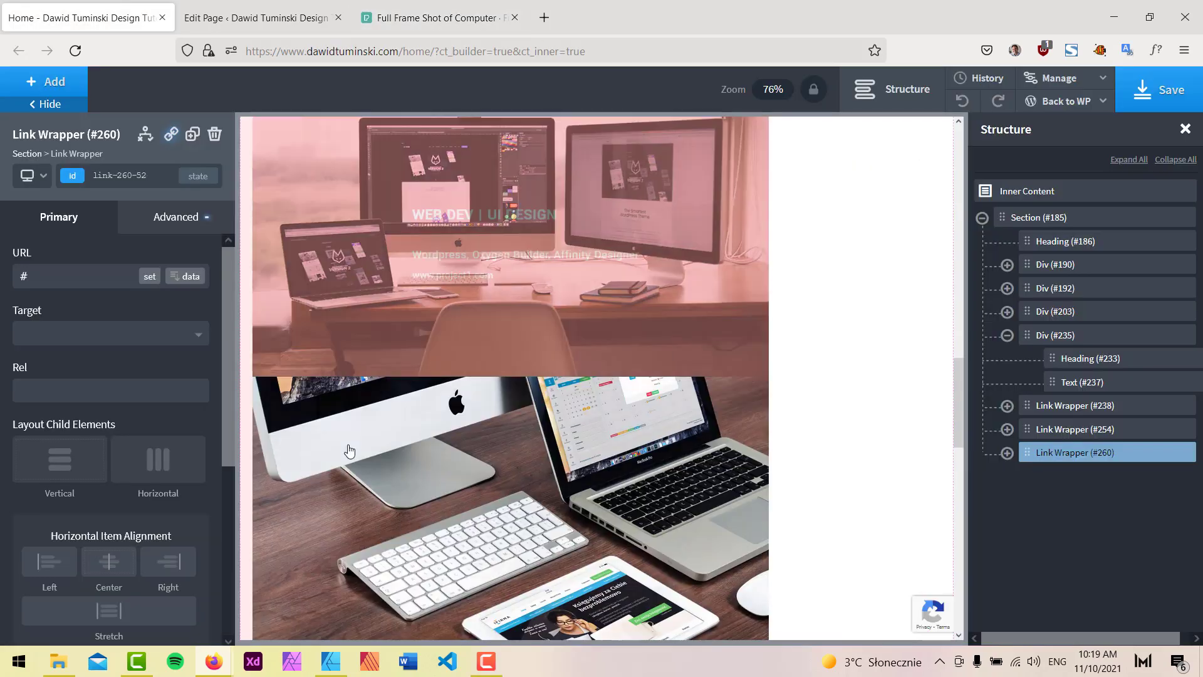
scroll(625, 513, down, 5)
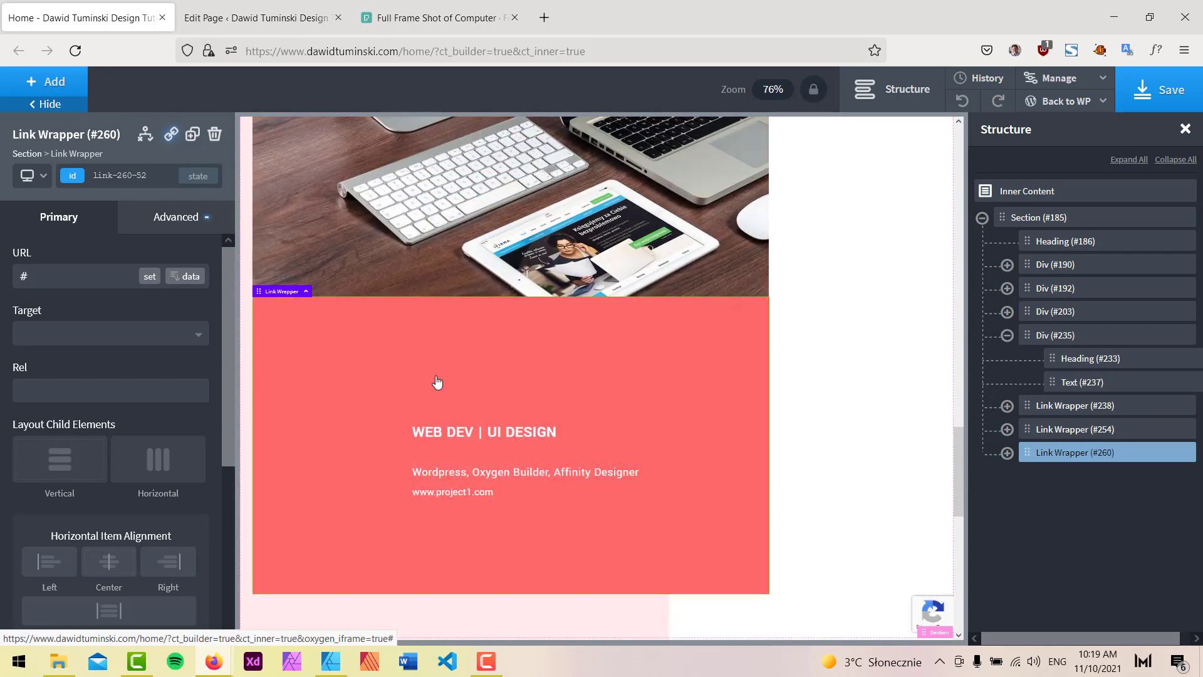
click(400, 350)
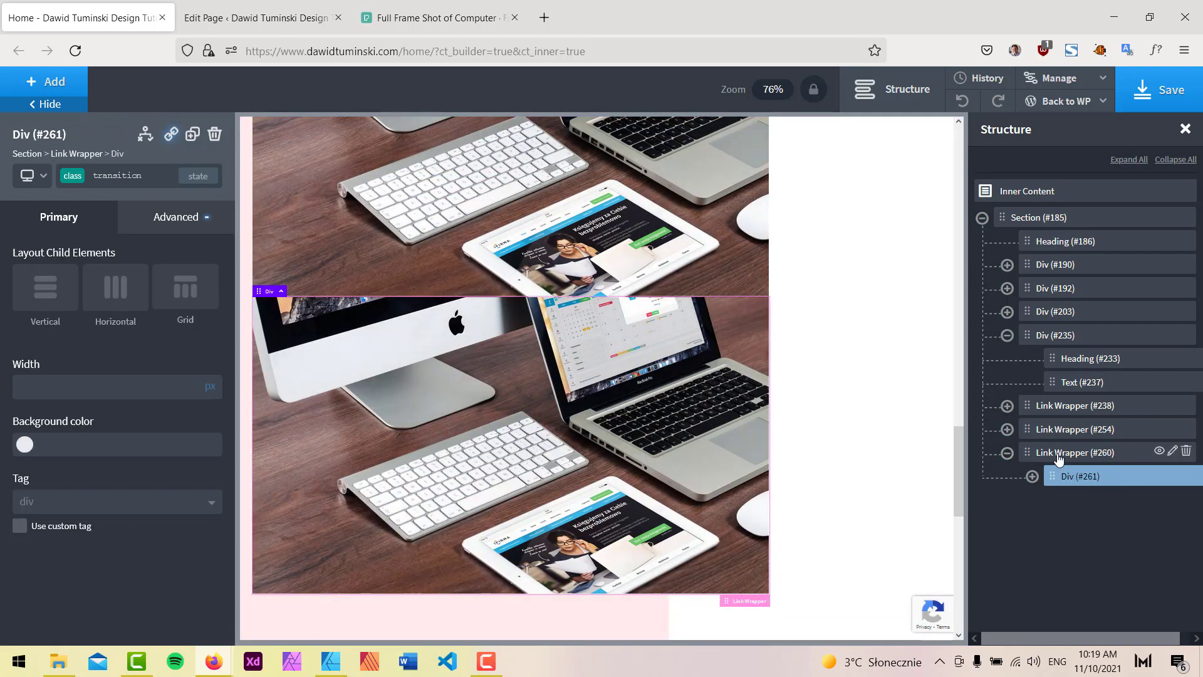
click(1074, 452)
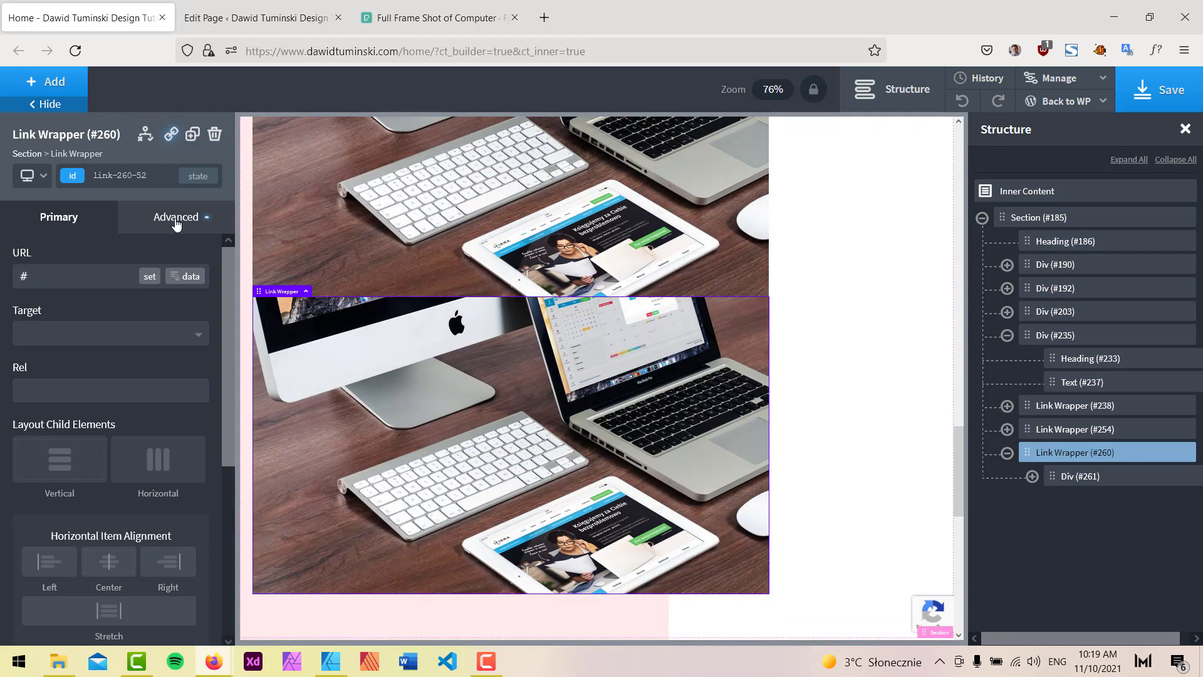
click(177, 220)
click(148, 256)
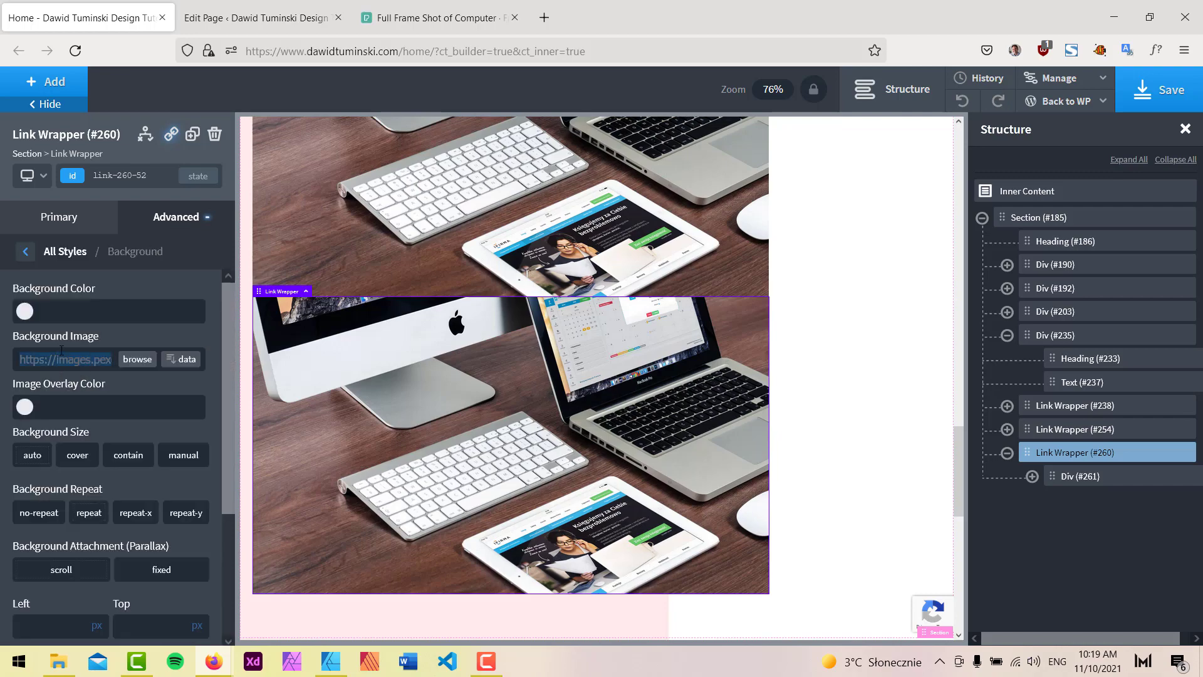
key(ctrl+v)
scroll(817, 332, up, 7)
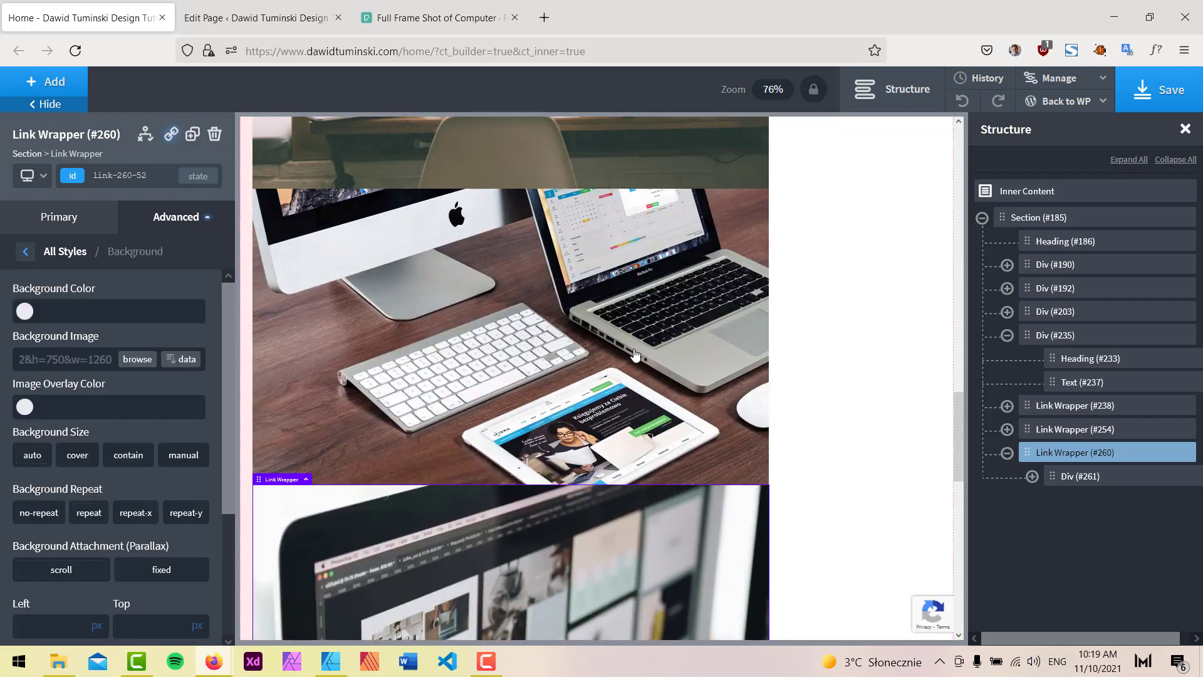
Hide the side panels, save the page, and reload the homepage in the private preview window.
click(82, 105)
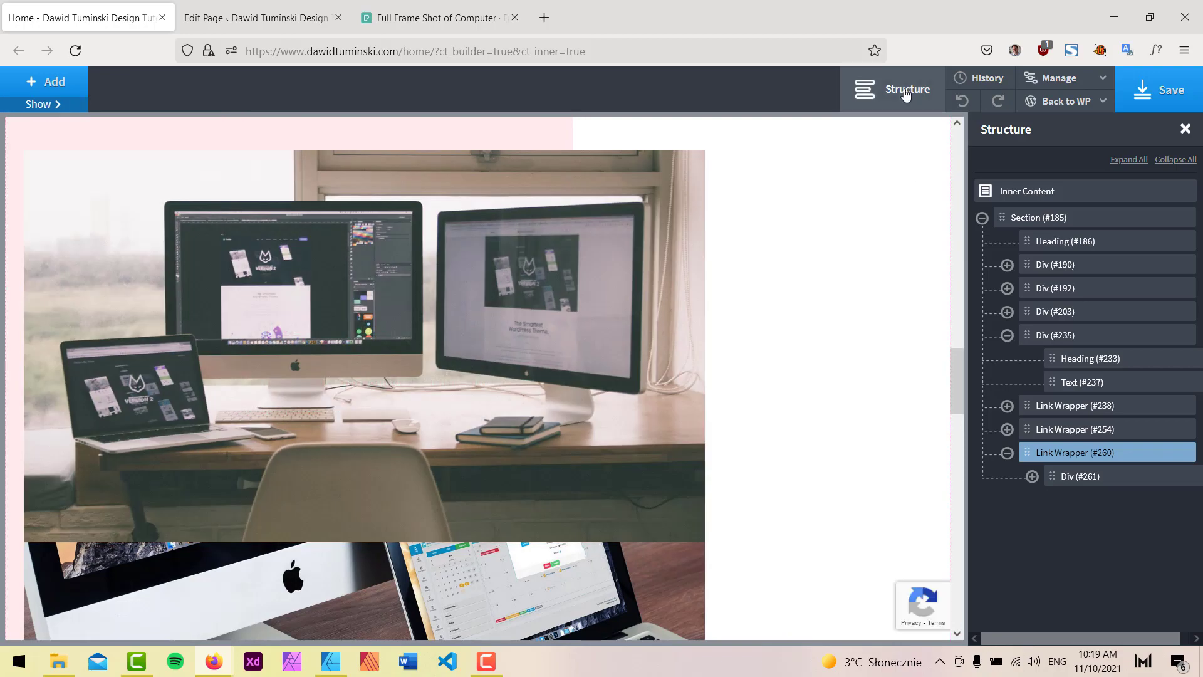
click(906, 89)
click(1178, 100)
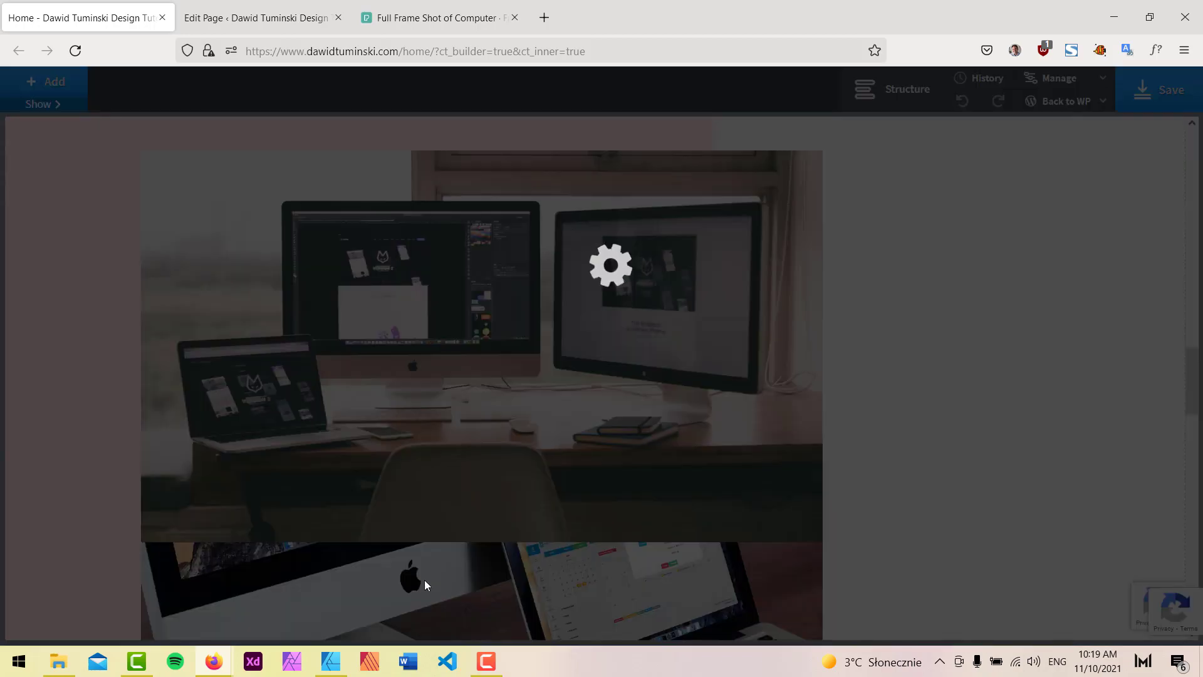
mouse_move(214, 658)
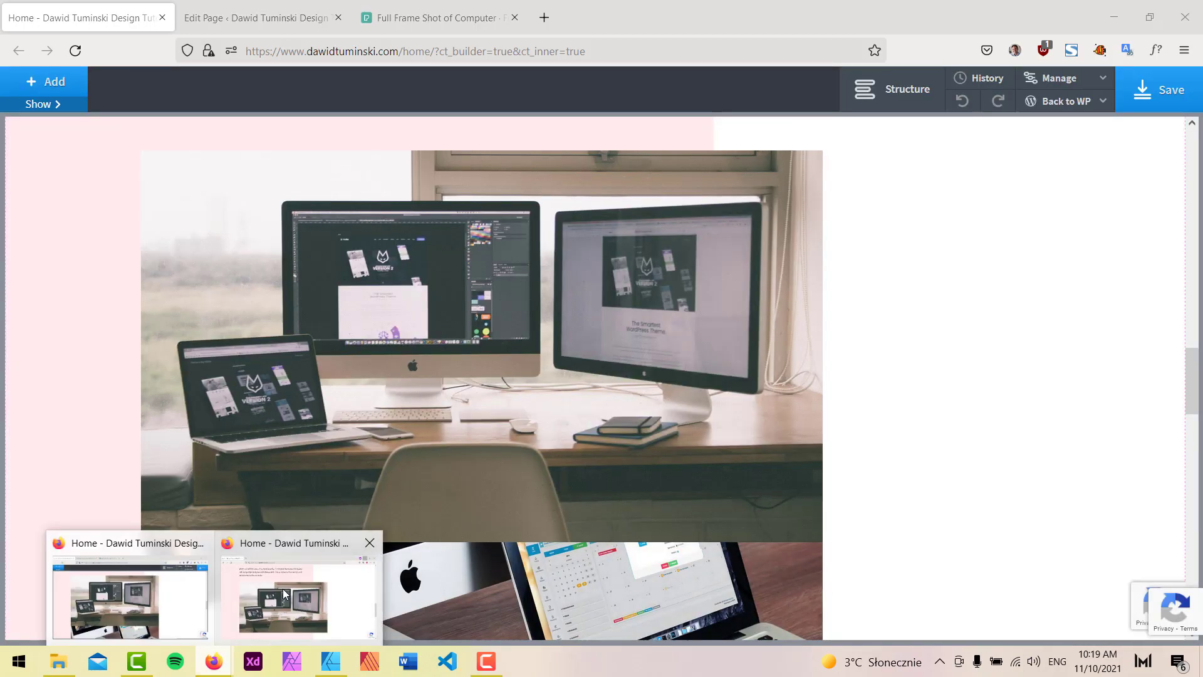
click(134, 596)
click(73, 57)
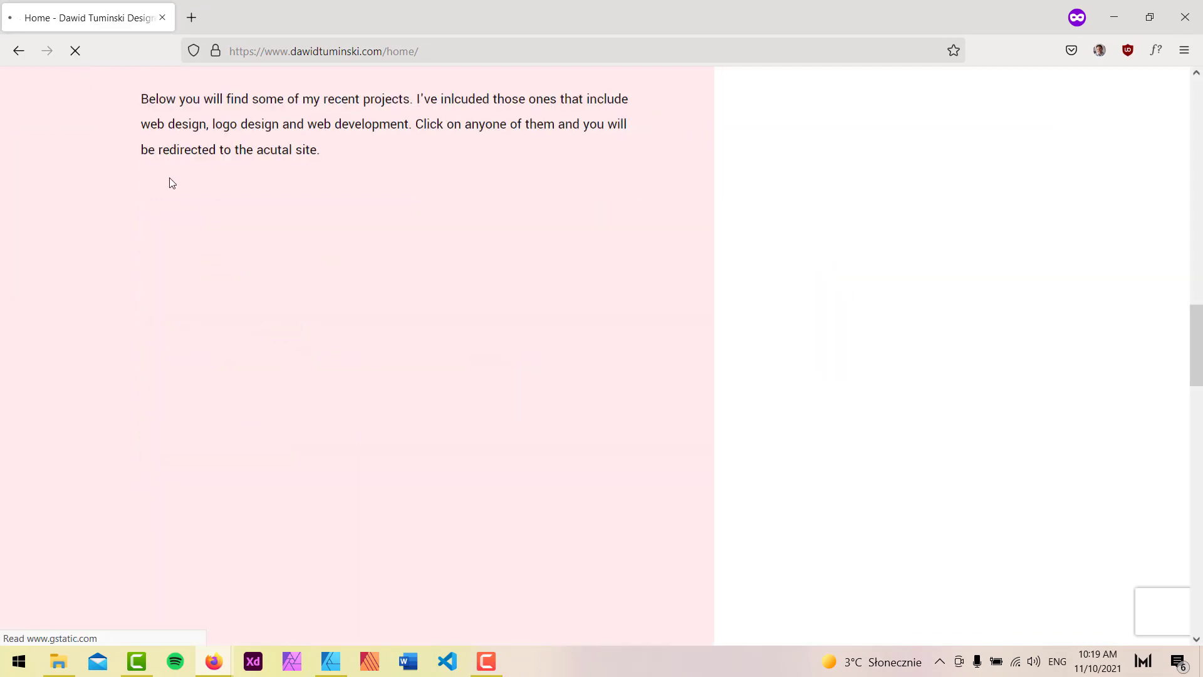
Examine the three stacked project blocks and their red hover overlays on the live homepage.
scroll(1043, 350, down, 4)
scroll(1010, 327, up, 7)
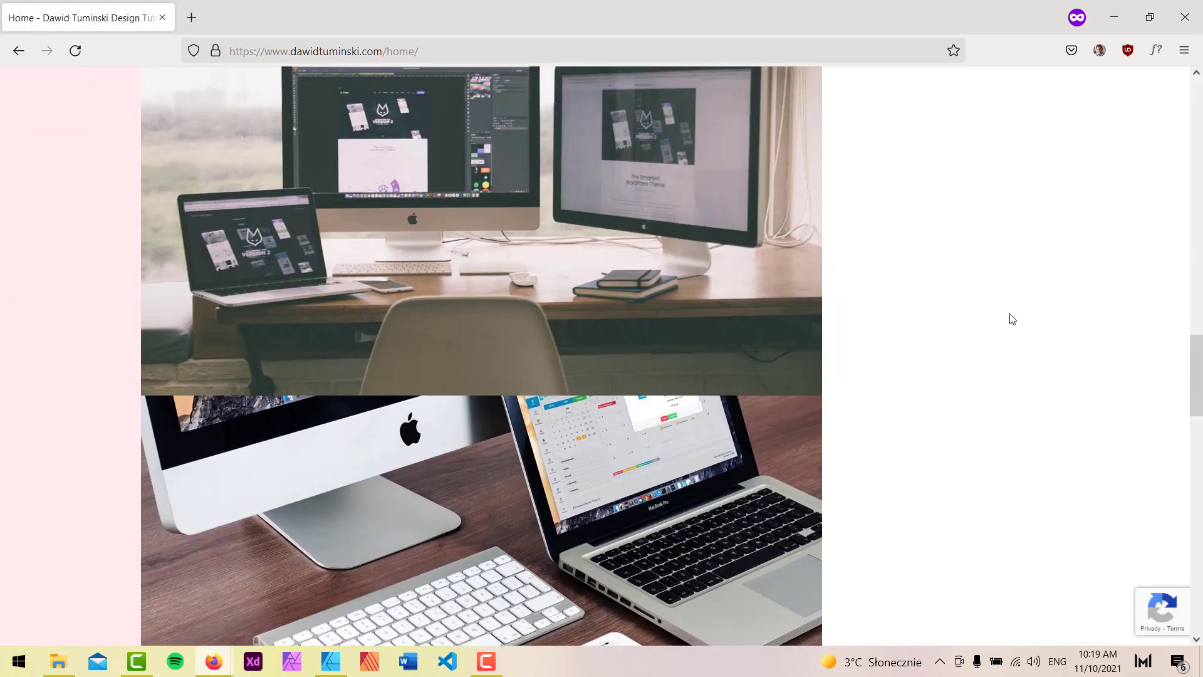
scroll(905, 281, down, 8)
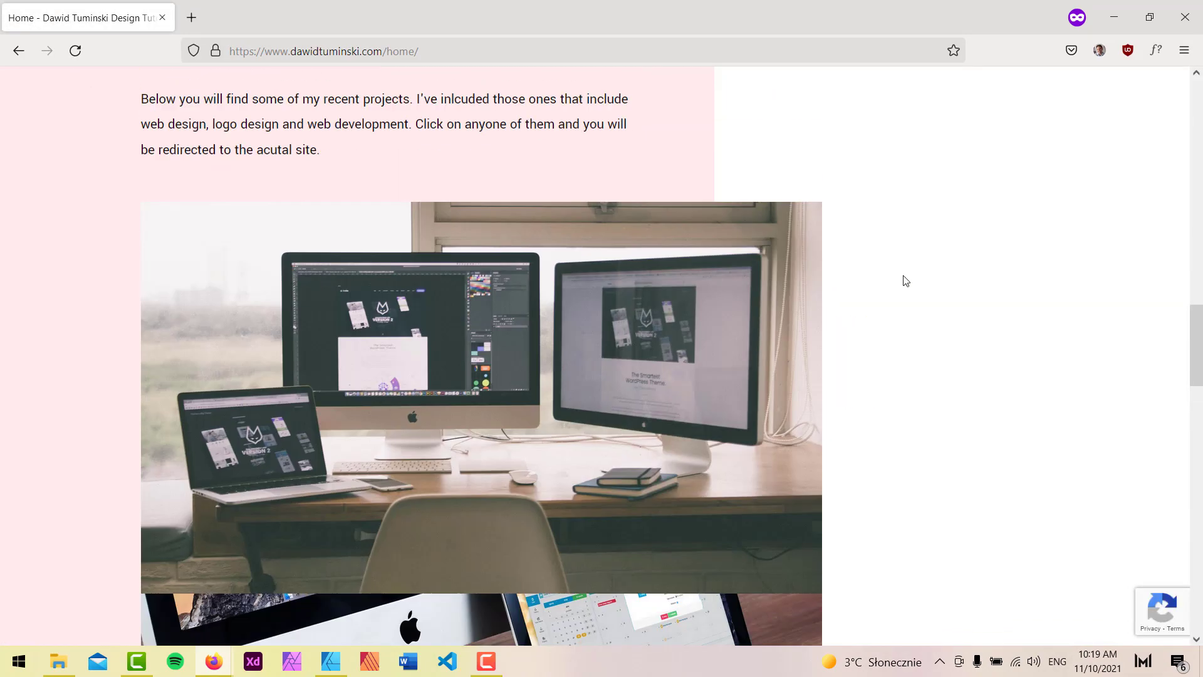
scroll(680, 263, down, 4)
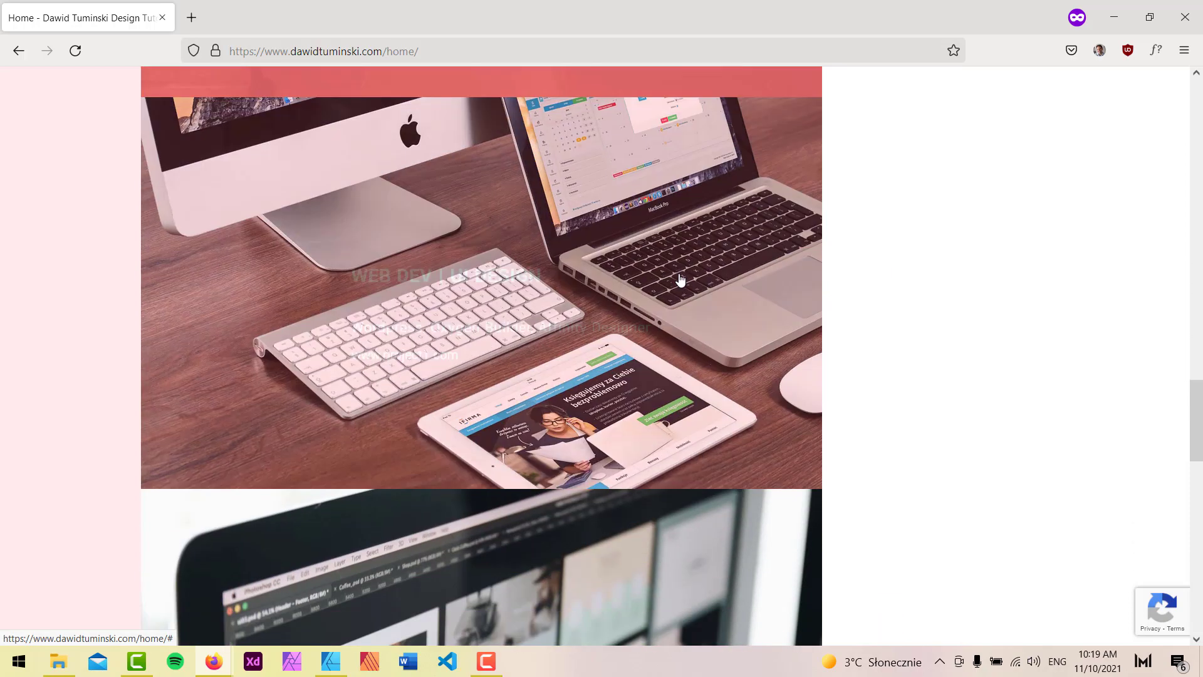
scroll(677, 288, down, 5)
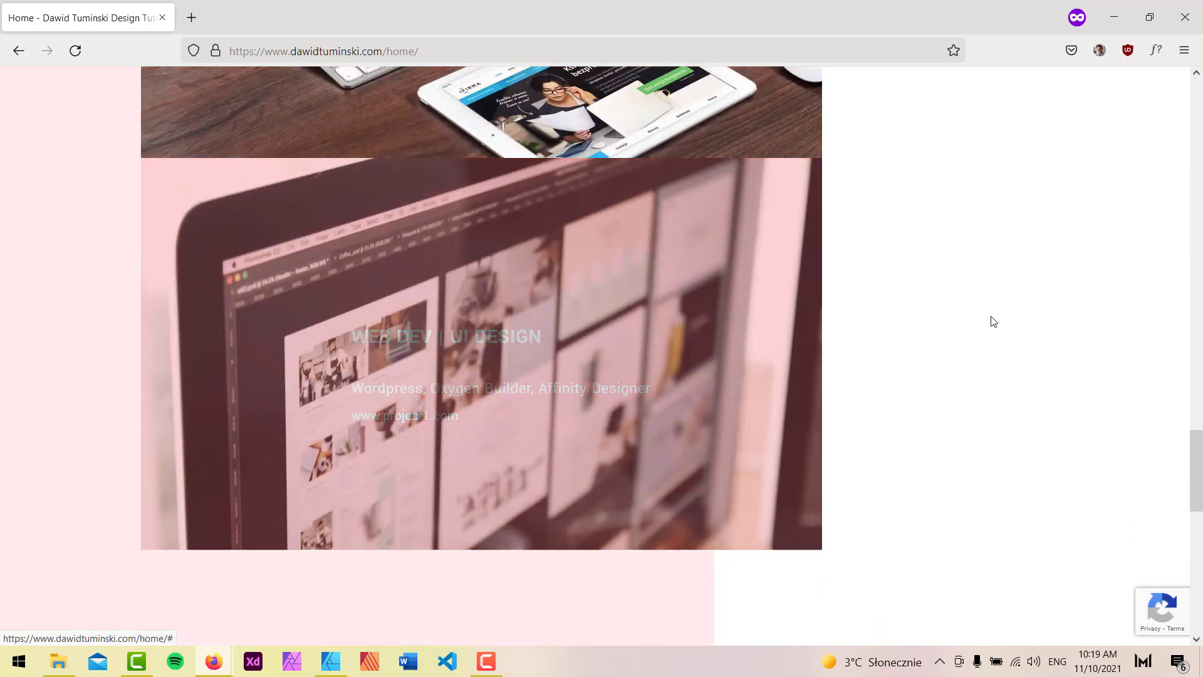
scroll(677, 283, down, 8)
scroll(708, 251, down, 9)
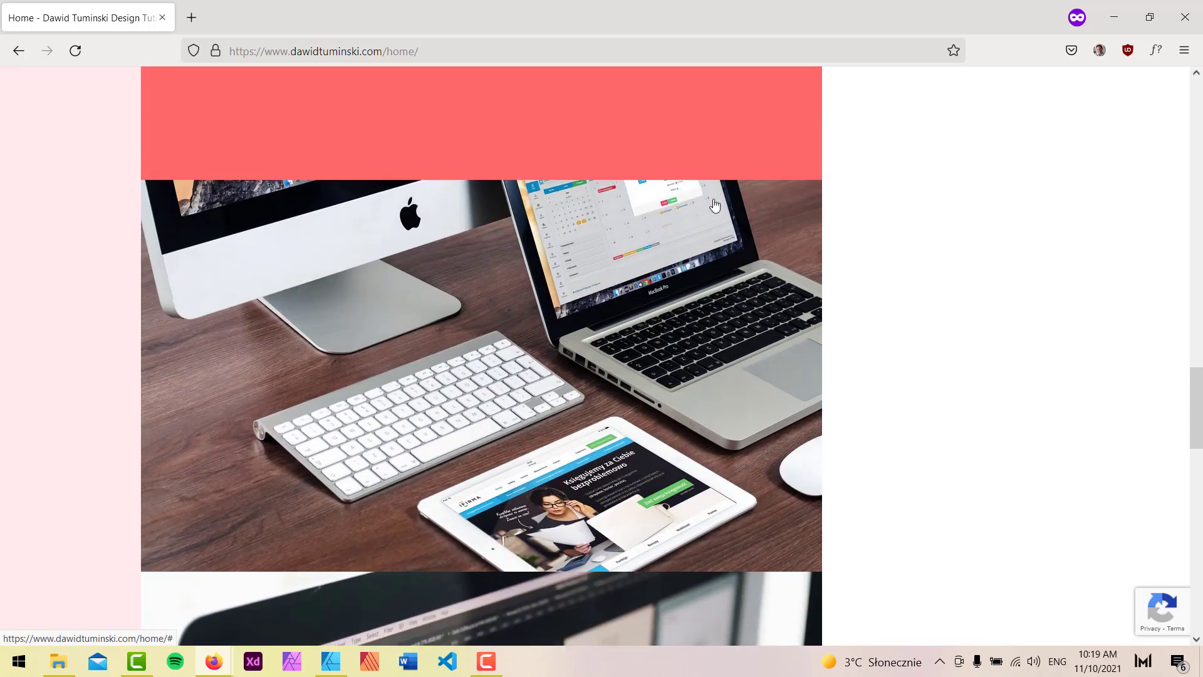
scroll(639, 370, up, 5)
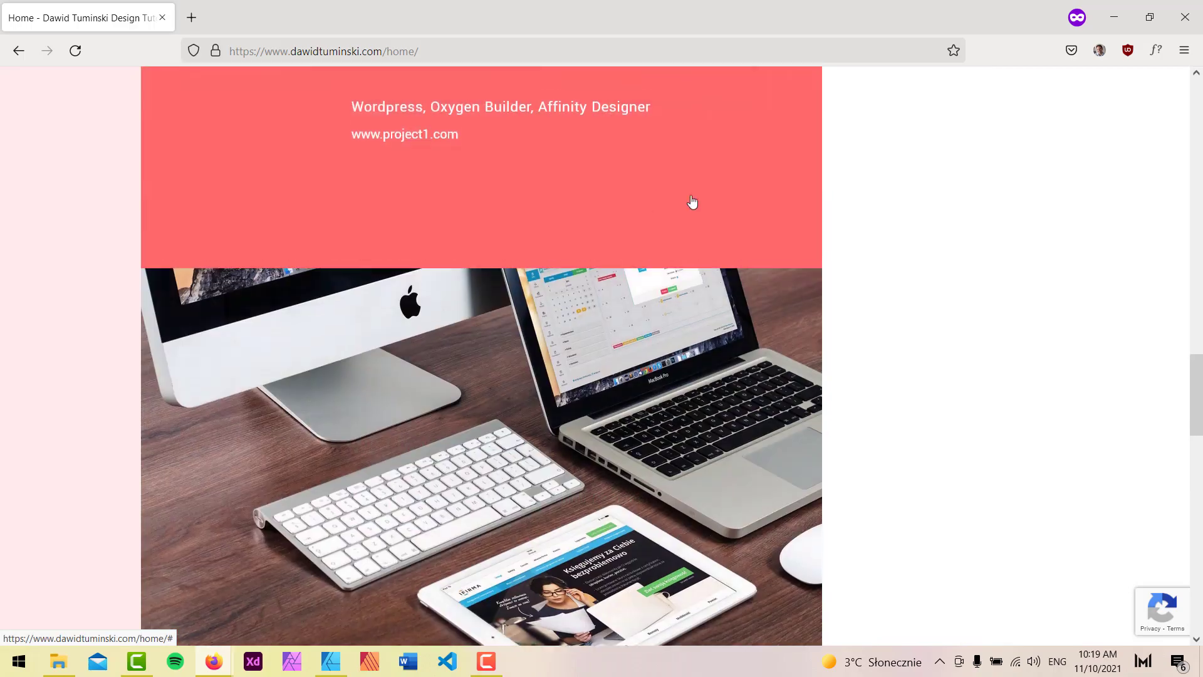
scroll(995, 223, up, 4)
scroll(833, 207, down, 4)
scroll(739, 188, down, 9)
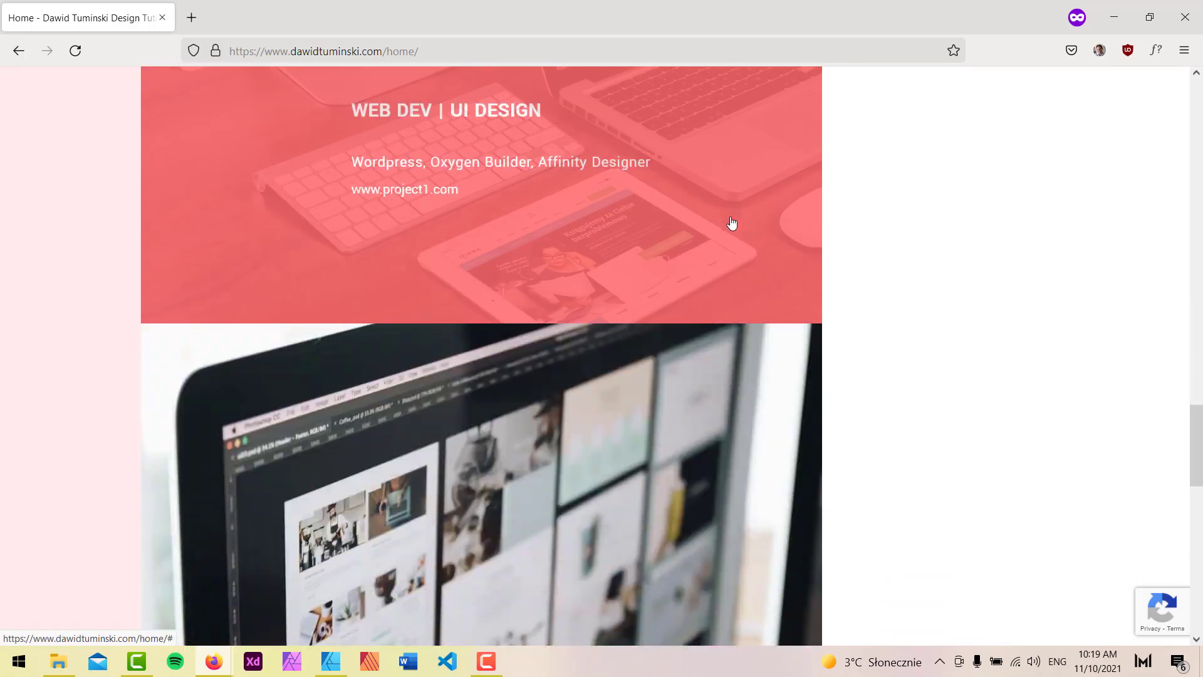
scroll(708, 288, up, 10)
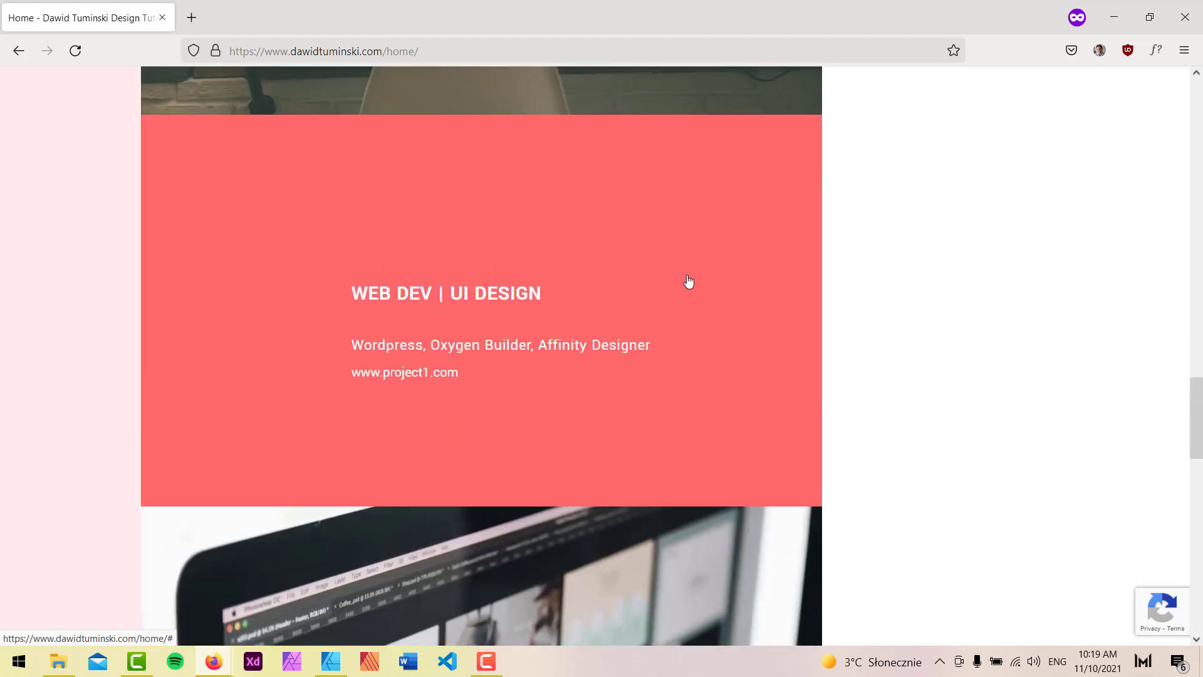
scroll(978, 250, down, 8)
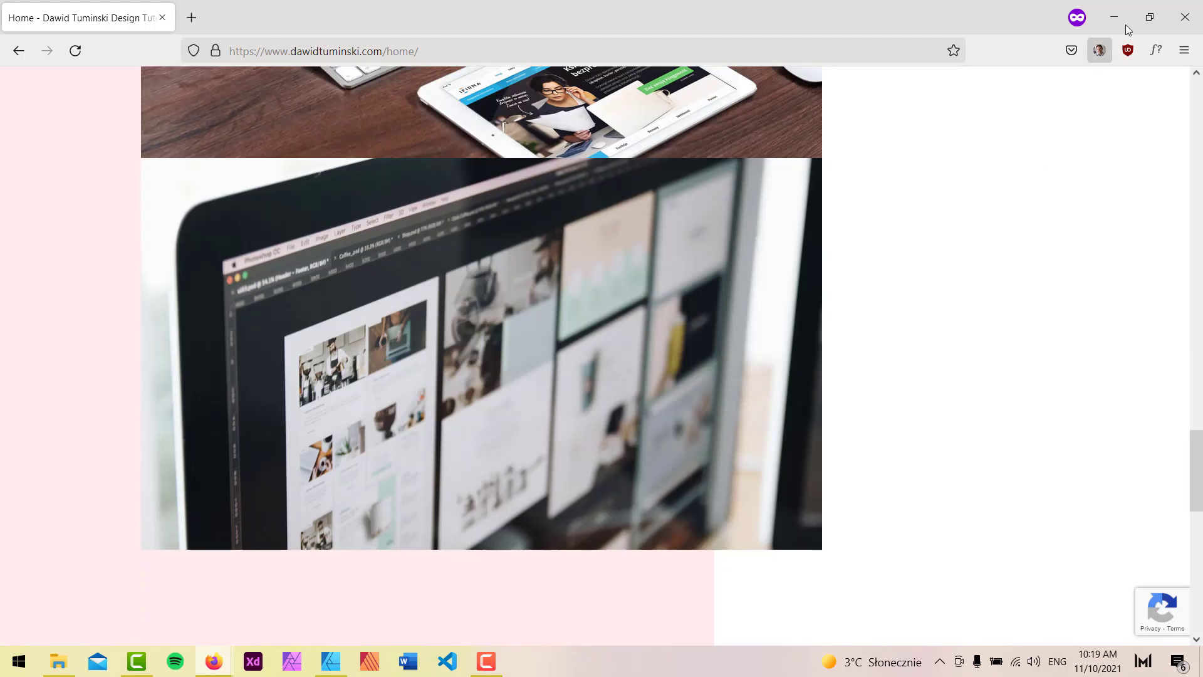
Check the Latest Work and services sections in a phone-width preview window, and minimize the preview.
click(1150, 18)
scroll(709, 326, up, 8)
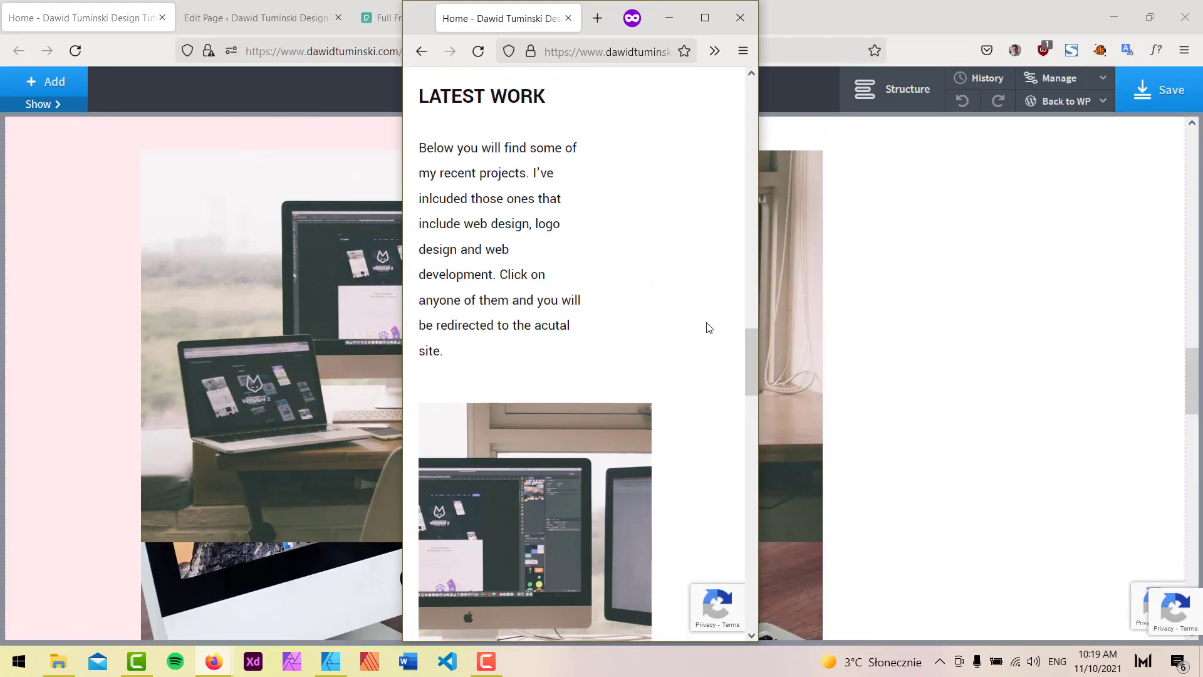
scroll(706, 314, up, 8)
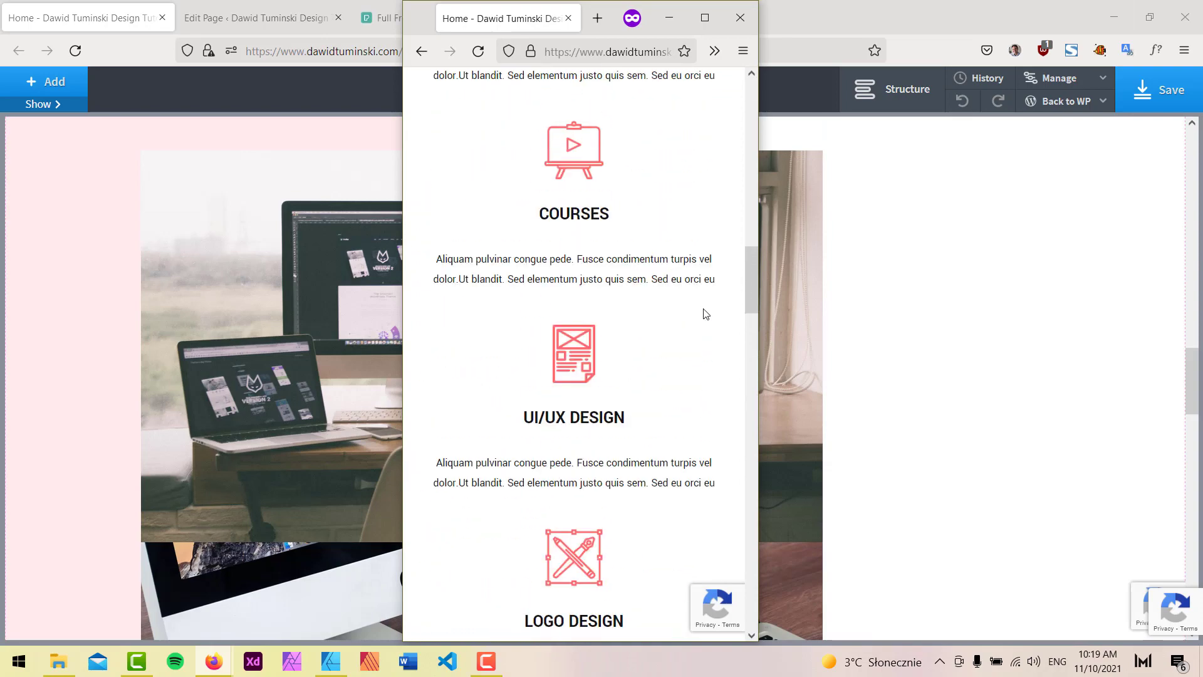
scroll(703, 313, down, 4)
click(668, 18)
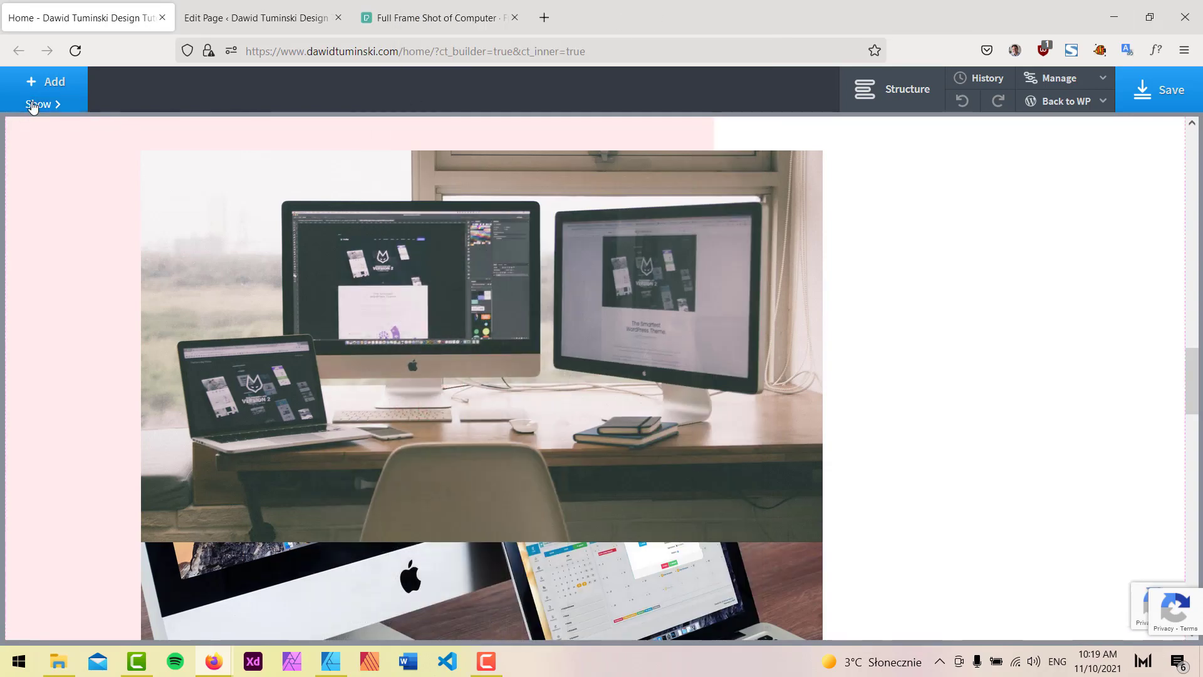
On the ID of the div holding the Latest Work heading and text, set the width to 100% at the tablet-size breakpoint.
click(38, 104)
scroll(983, 276, up, 5)
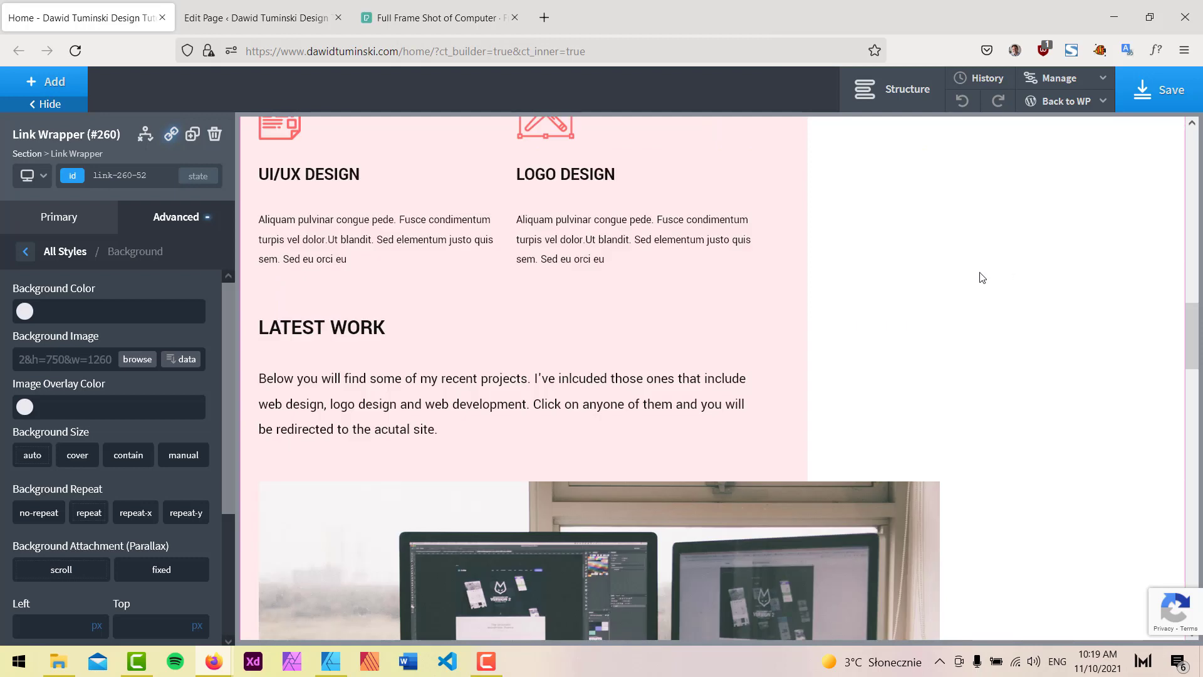
click(397, 359)
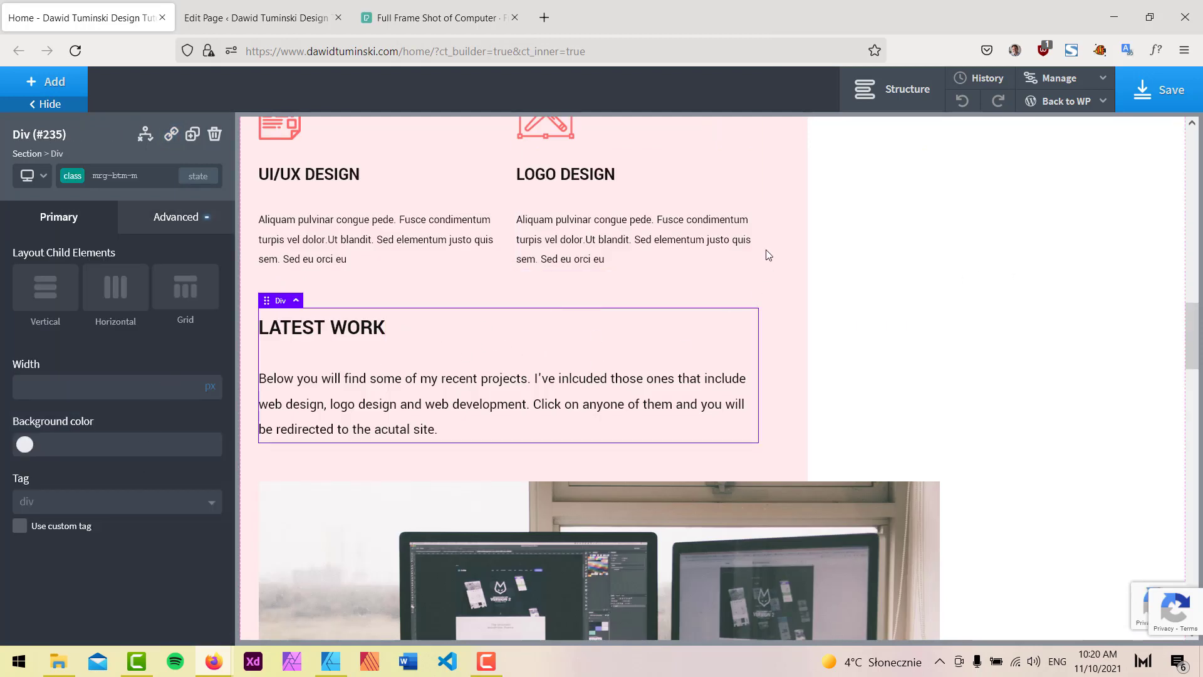
click(892, 89)
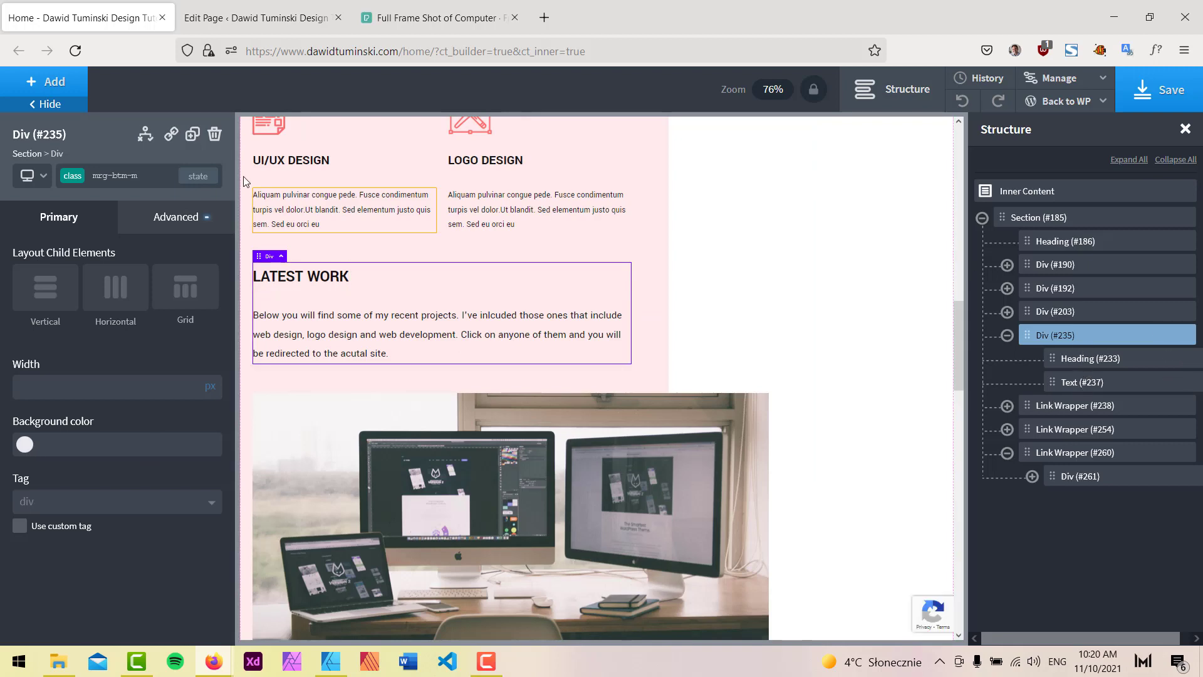
key(Return)
click(101, 236)
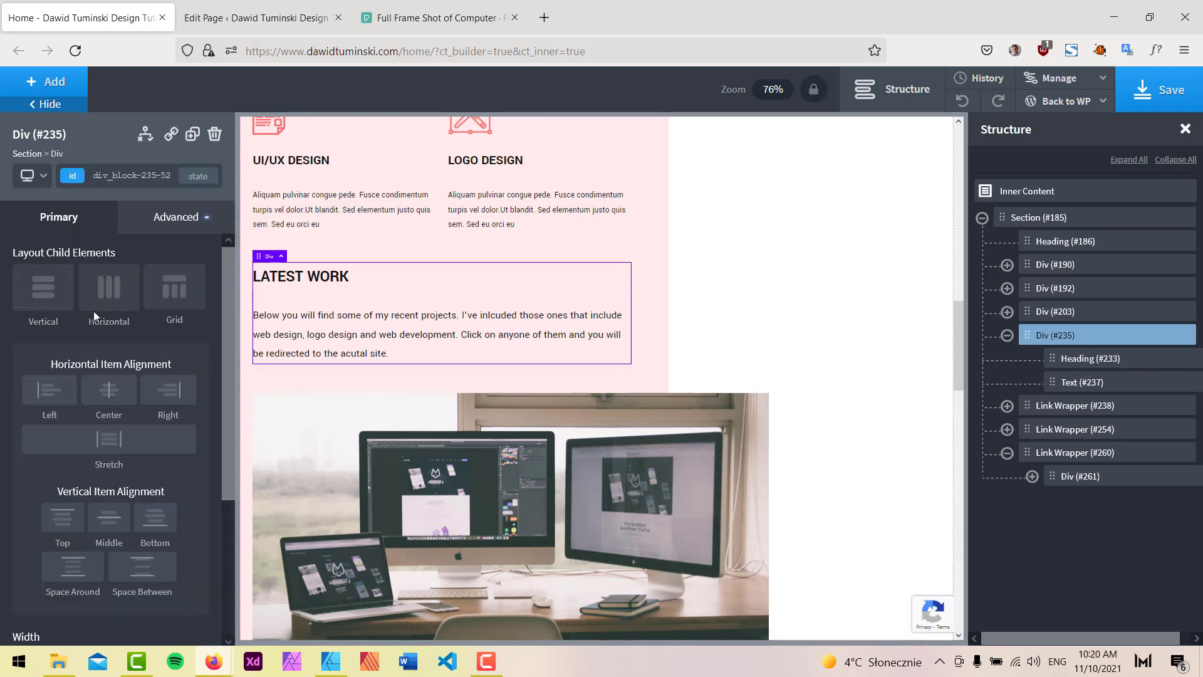
click(35, 182)
click(52, 251)
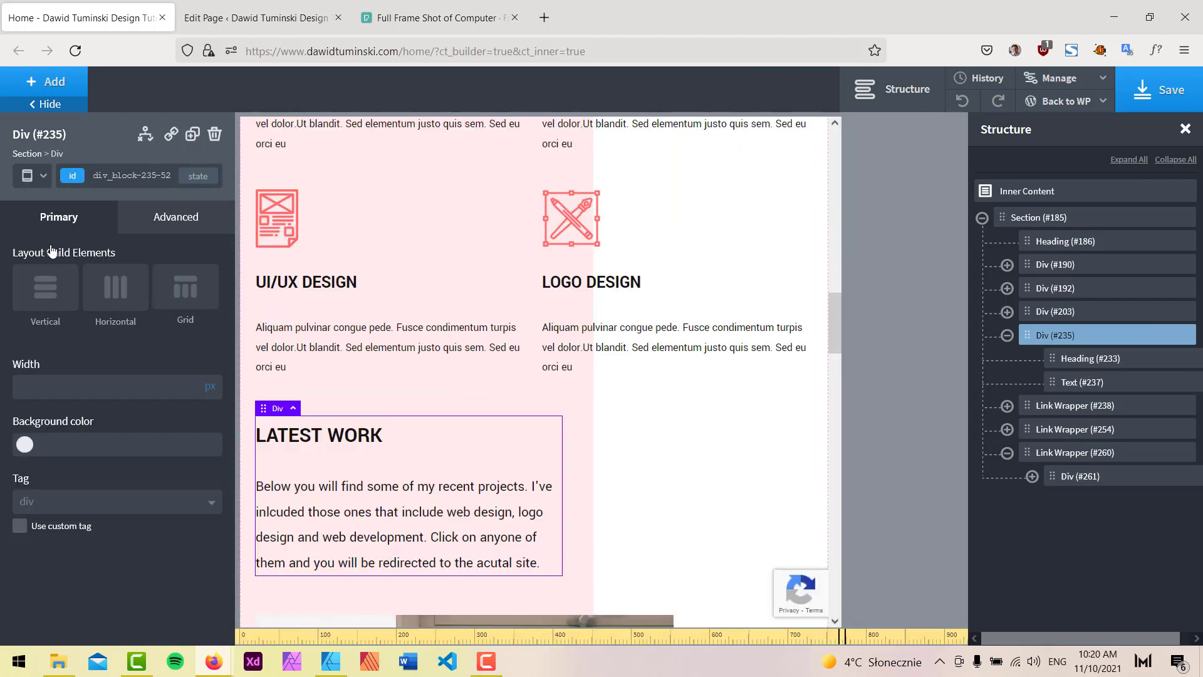
scroll(608, 374, down, 2)
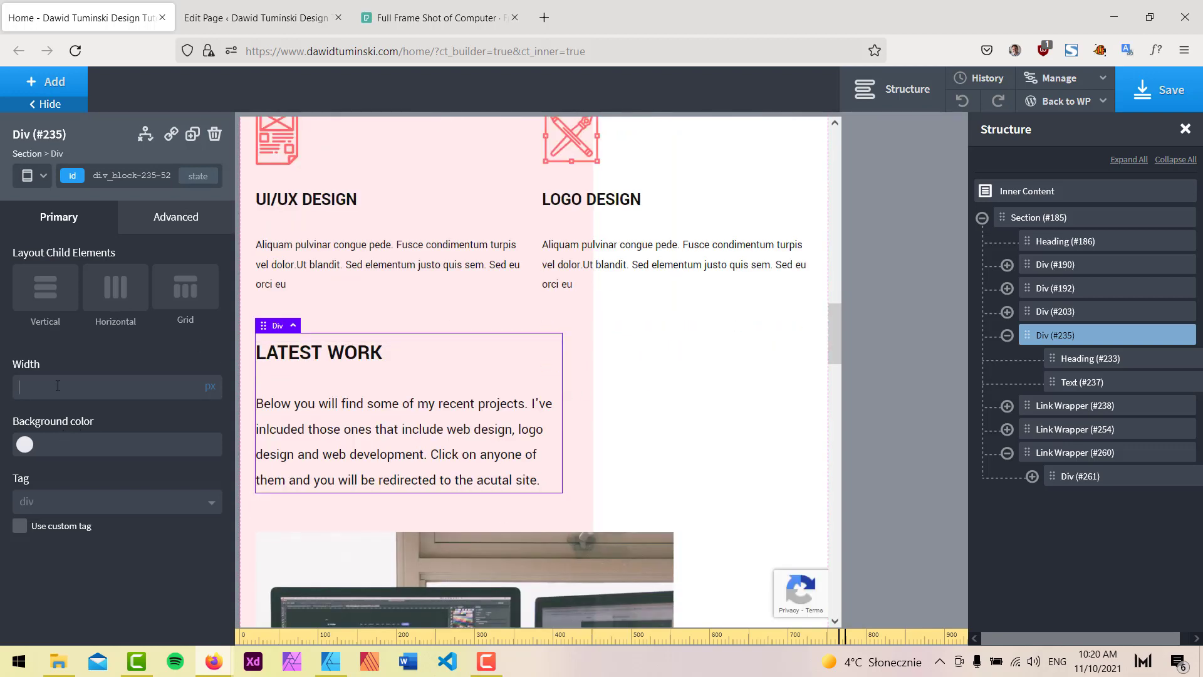
text(100)
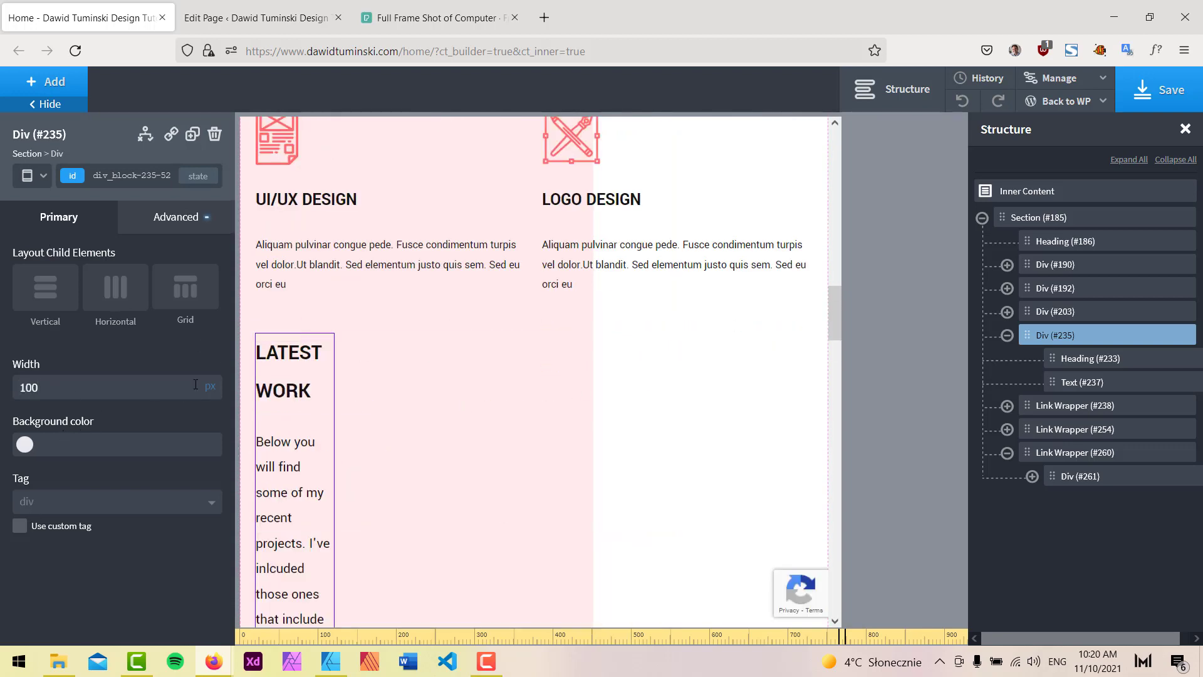
click(214, 381)
Set the first link wrapper's portf-cont class width to 100% at the same breakpoint and check the project blocks.
scroll(491, 350, down, 6)
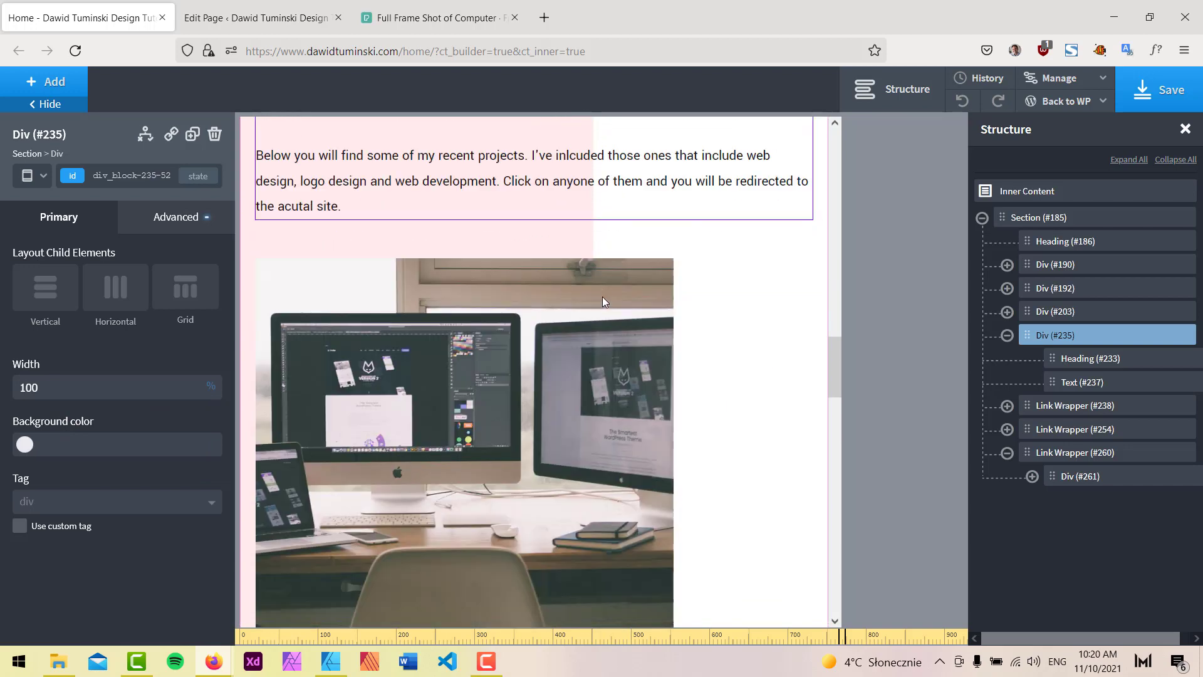
click(666, 269)
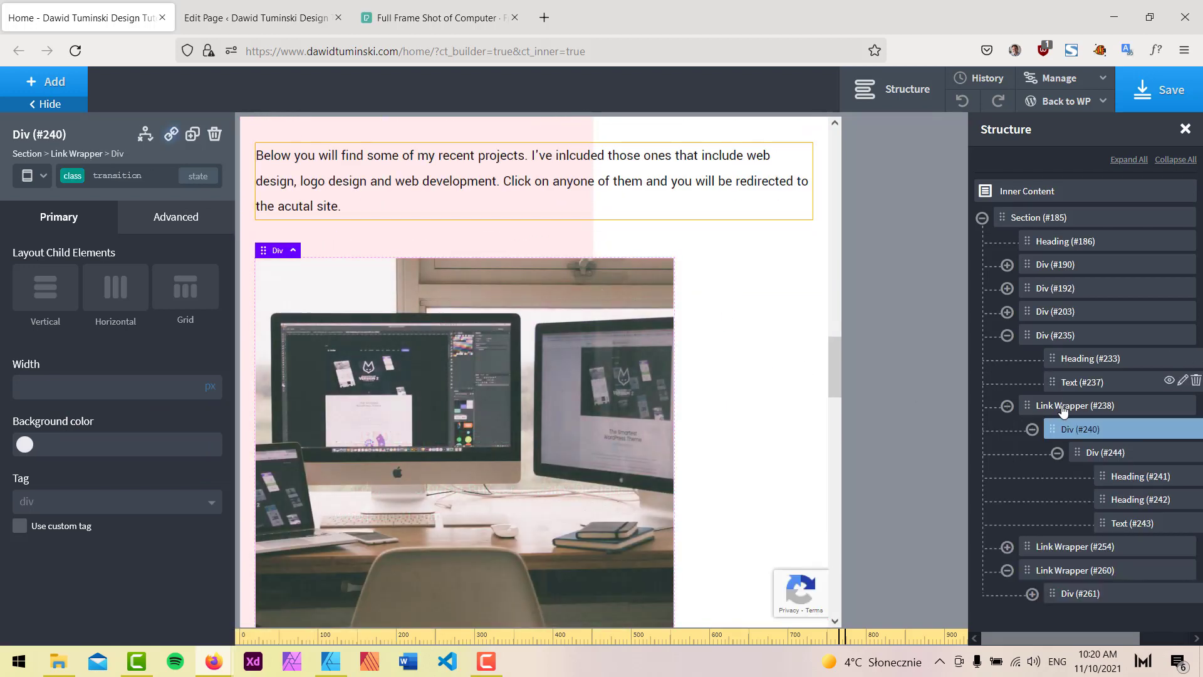
click(1060, 408)
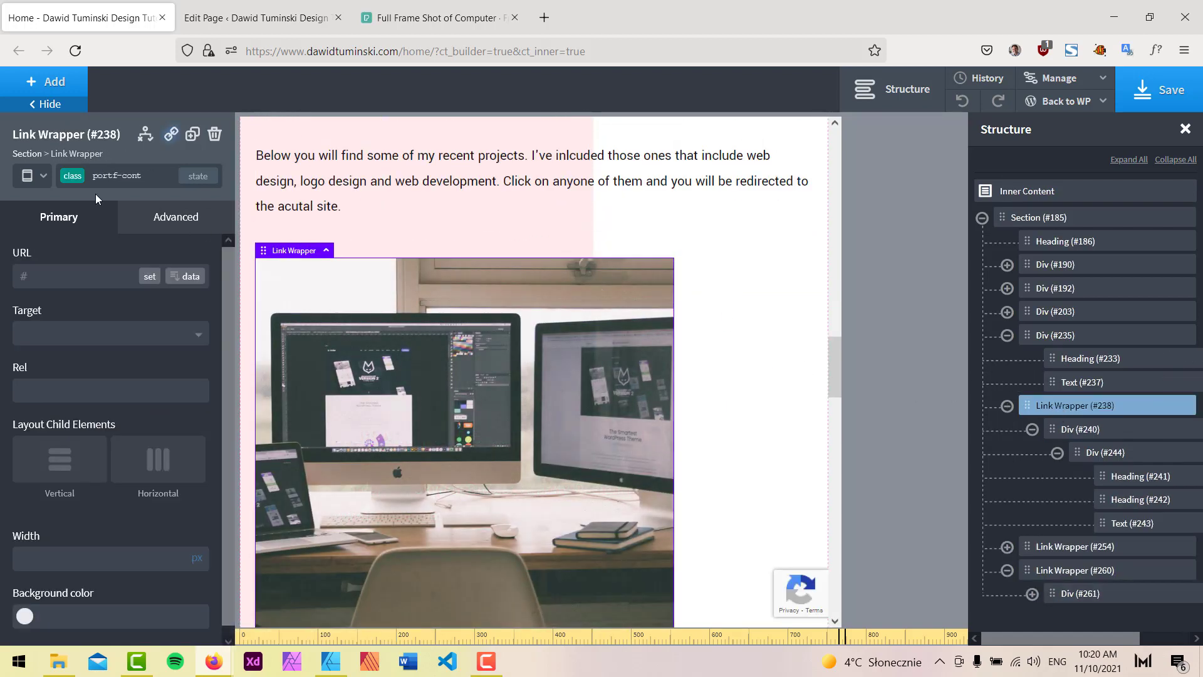
text(100)
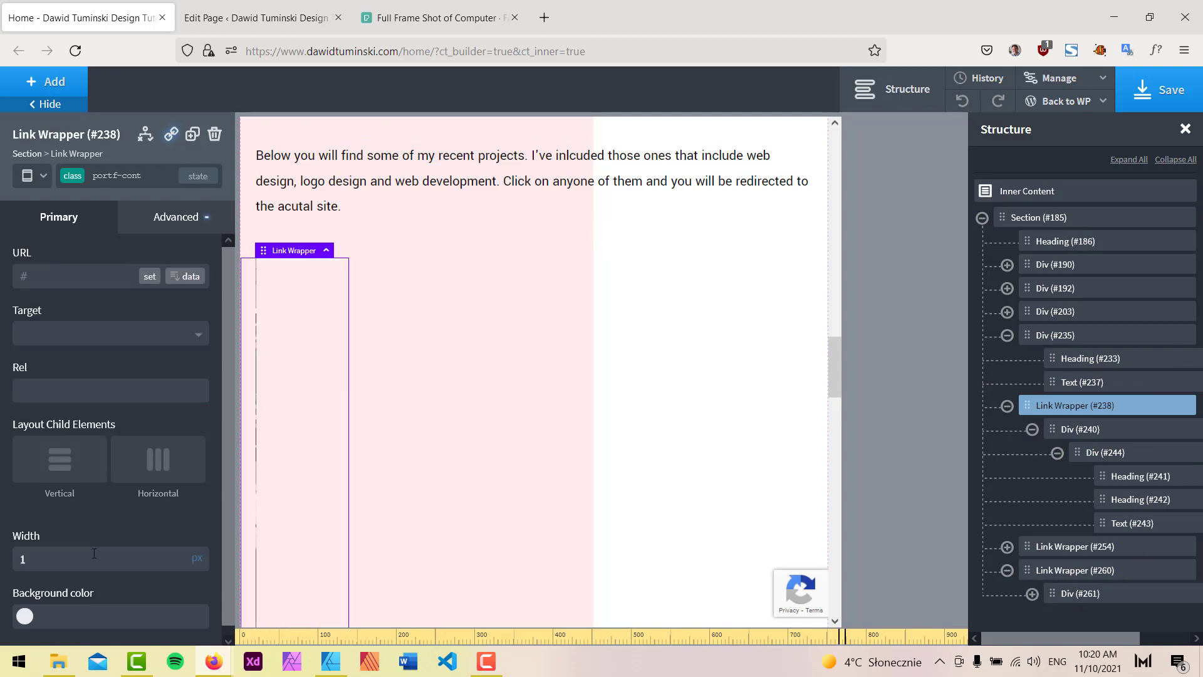
click(199, 557)
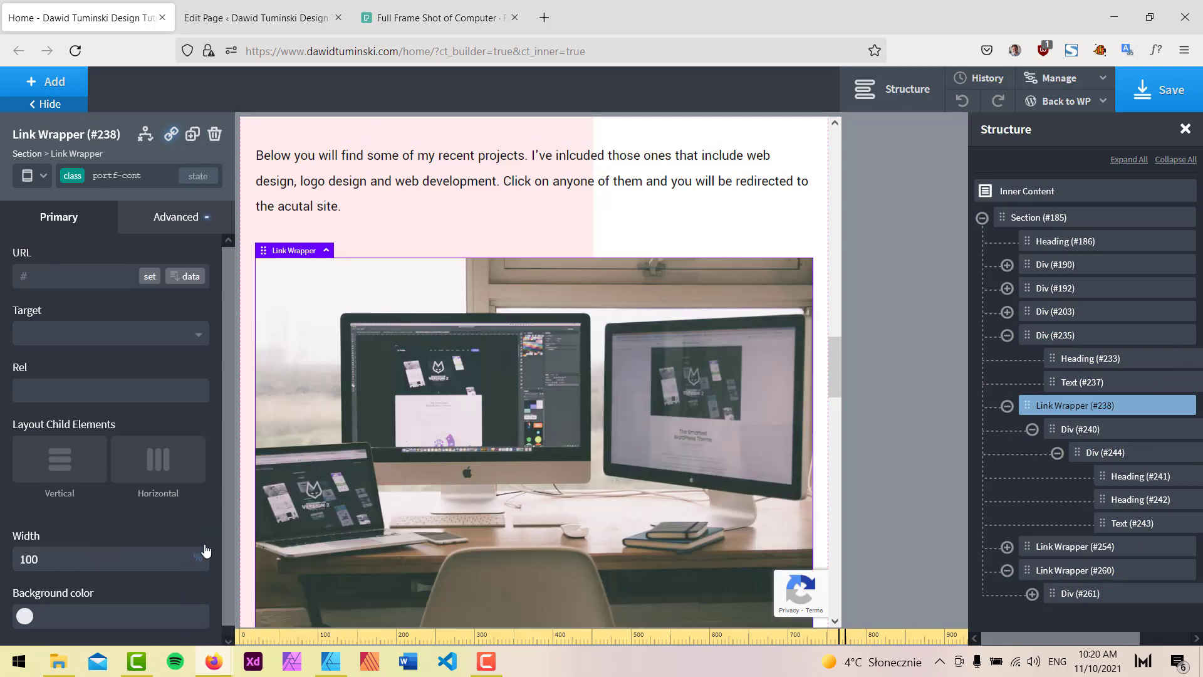
scroll(671, 307, down, 5)
scroll(627, 401, down, 1)
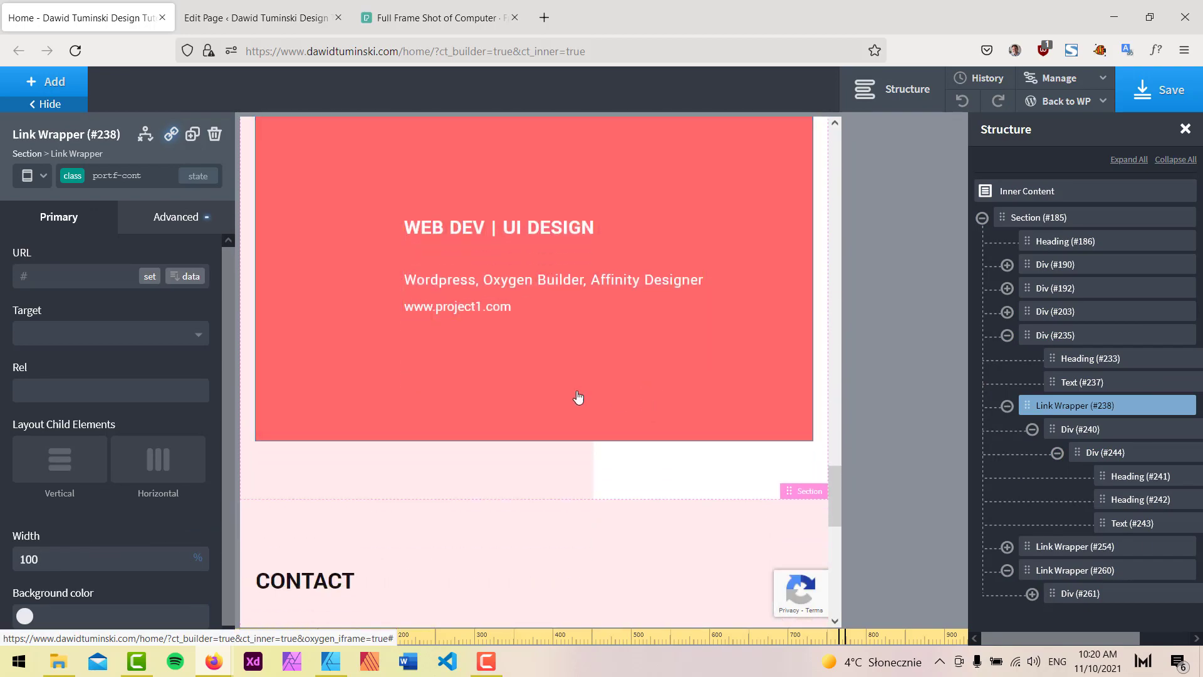
Check the first project block and its hover overlay at the less than 992px and less than 768px breakpoints.
click(34, 176)
click(39, 271)
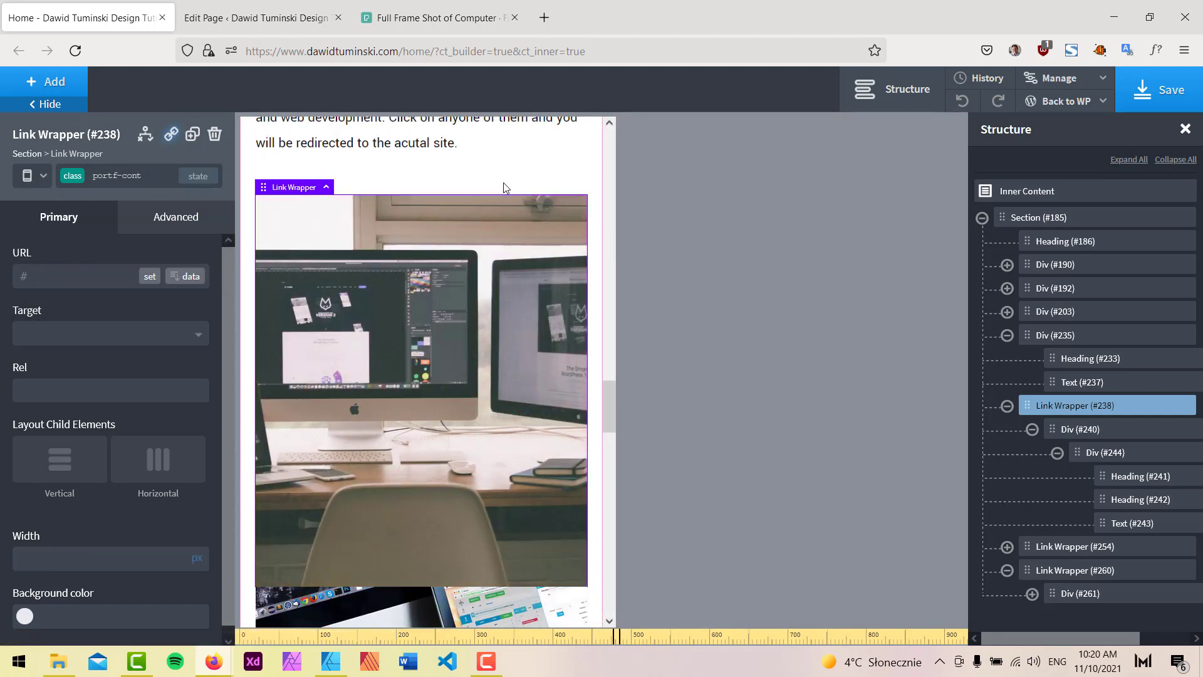
scroll(502, 182, down, 2)
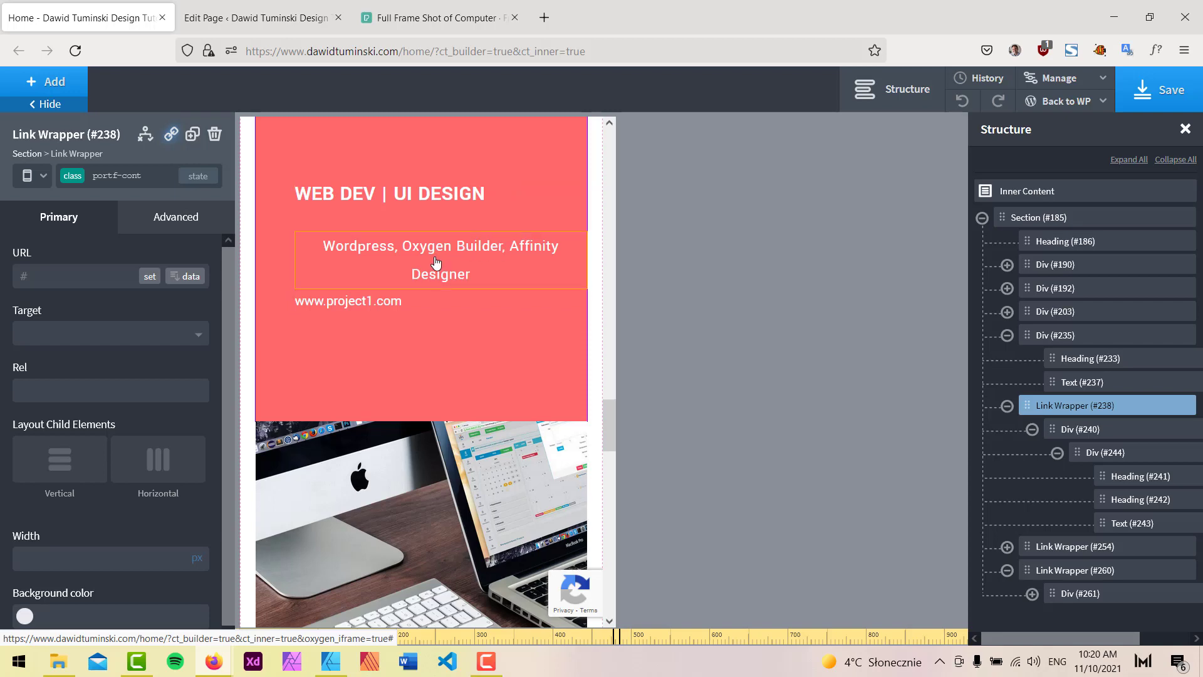
click(34, 175)
click(60, 246)
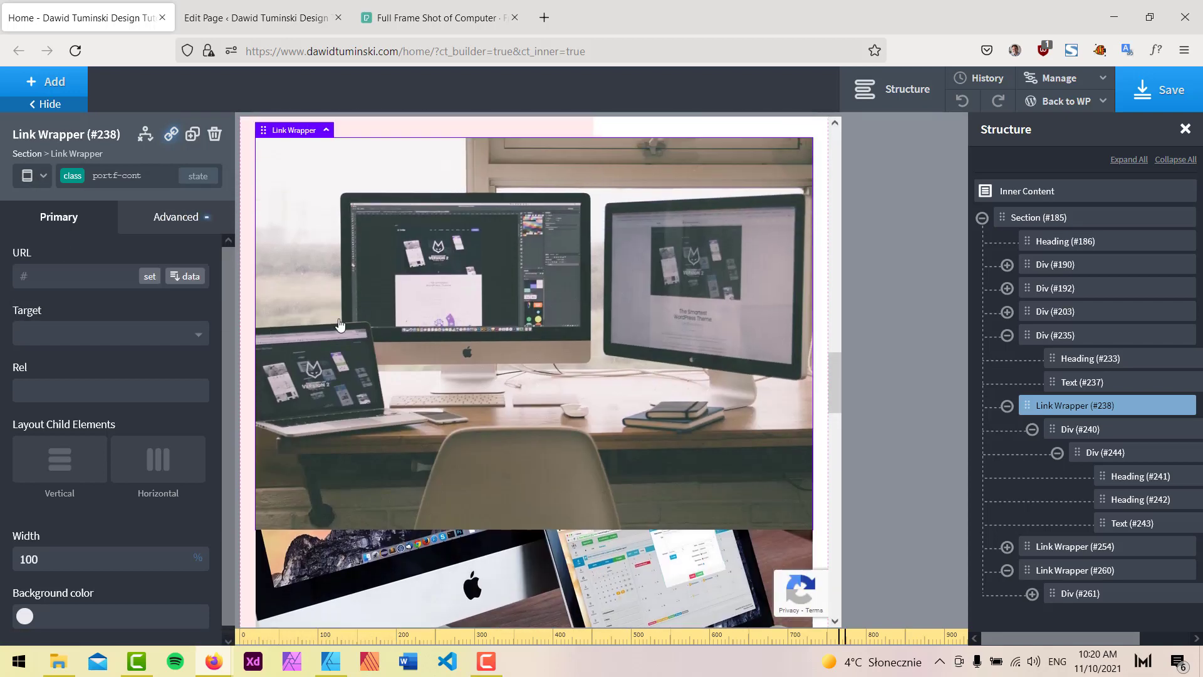
click(43, 176)
click(58, 268)
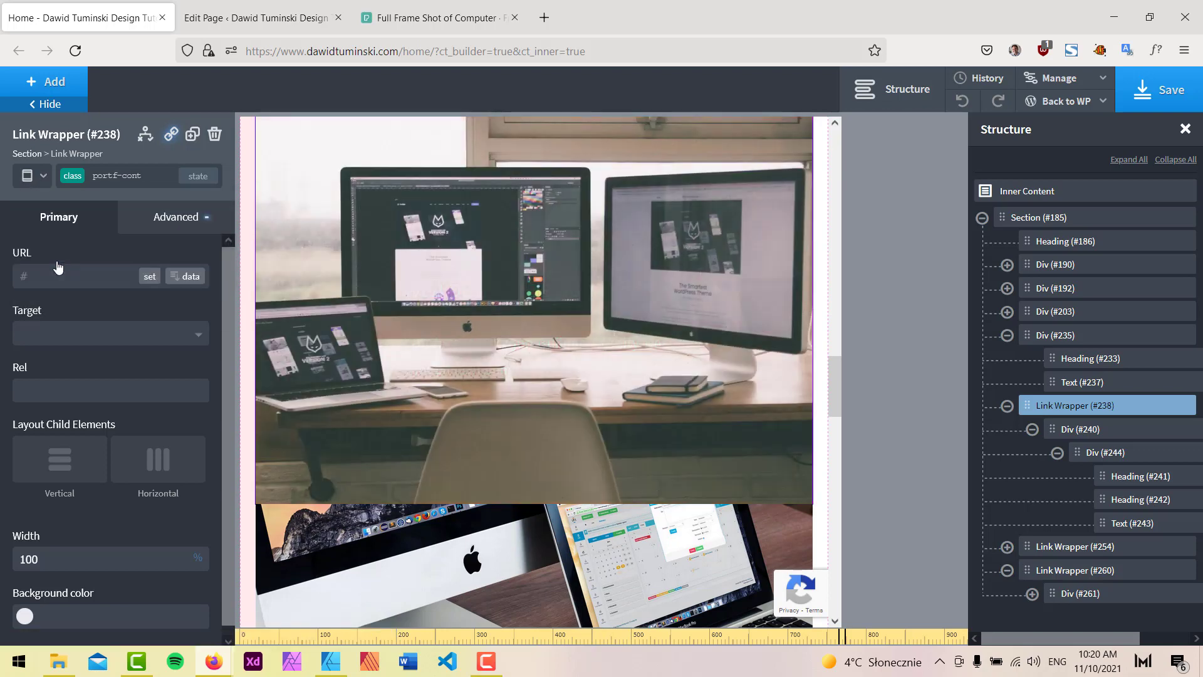
click(42, 176)
click(60, 293)
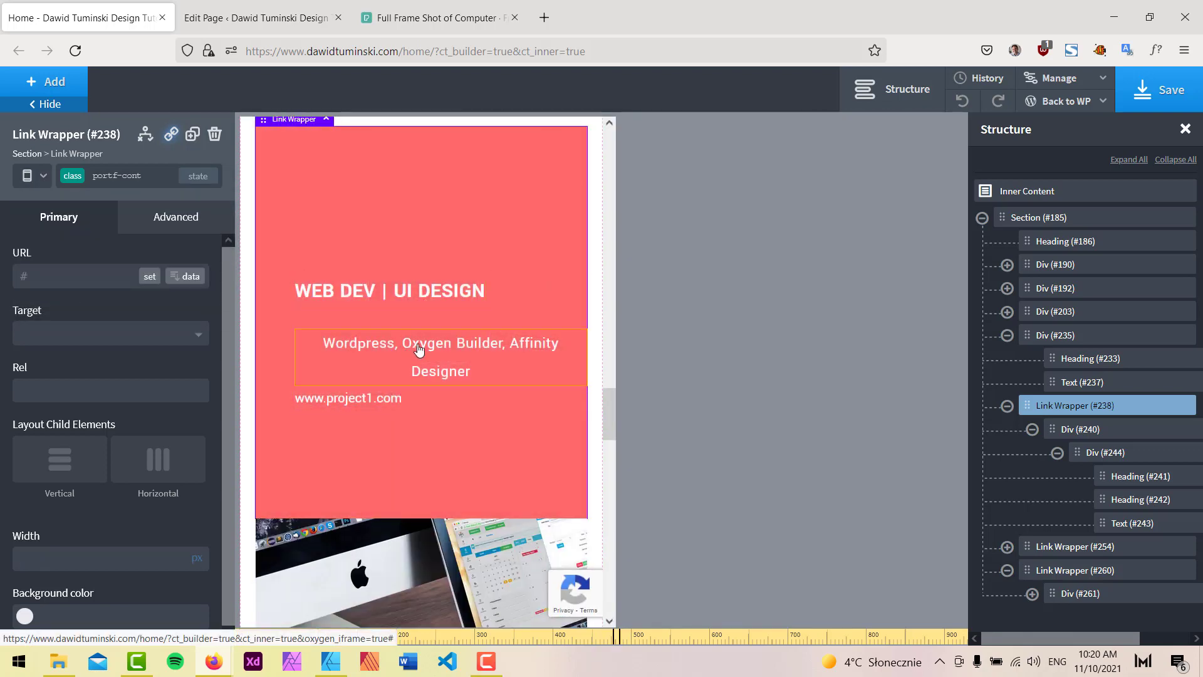
Set the tag of the first project's "Wordpress, Oxygen Builder, Affinity Designer" subheading to H4 in the all-devices view.
click(423, 351)
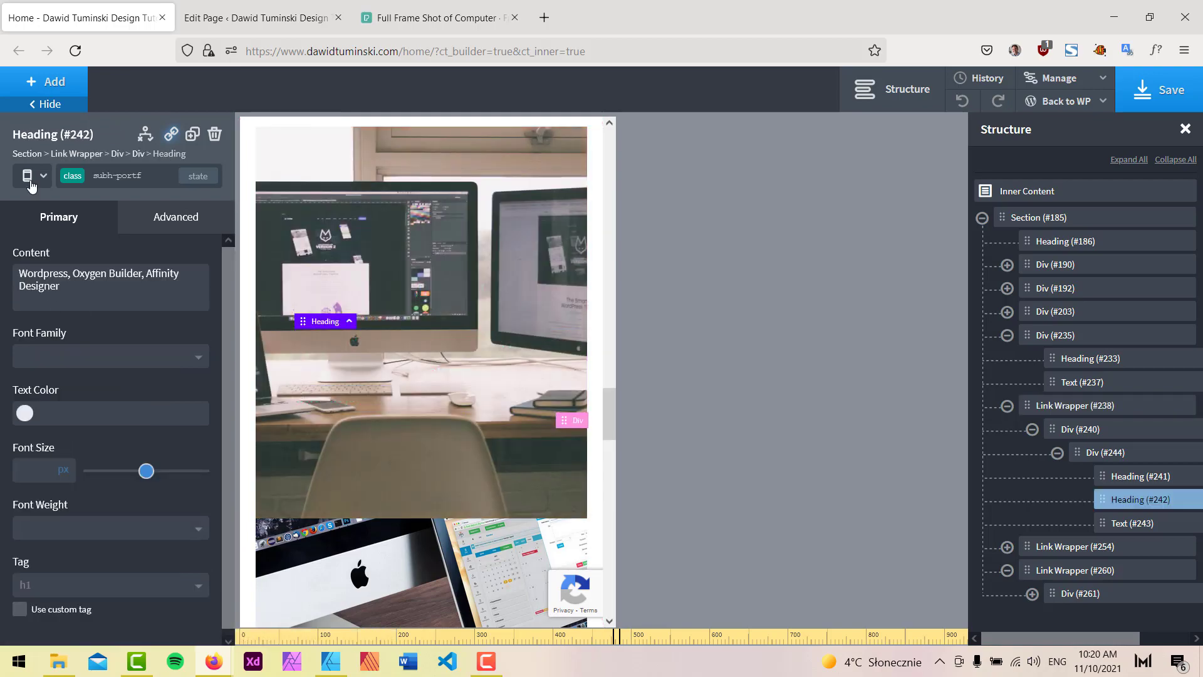
click(28, 176)
click(51, 199)
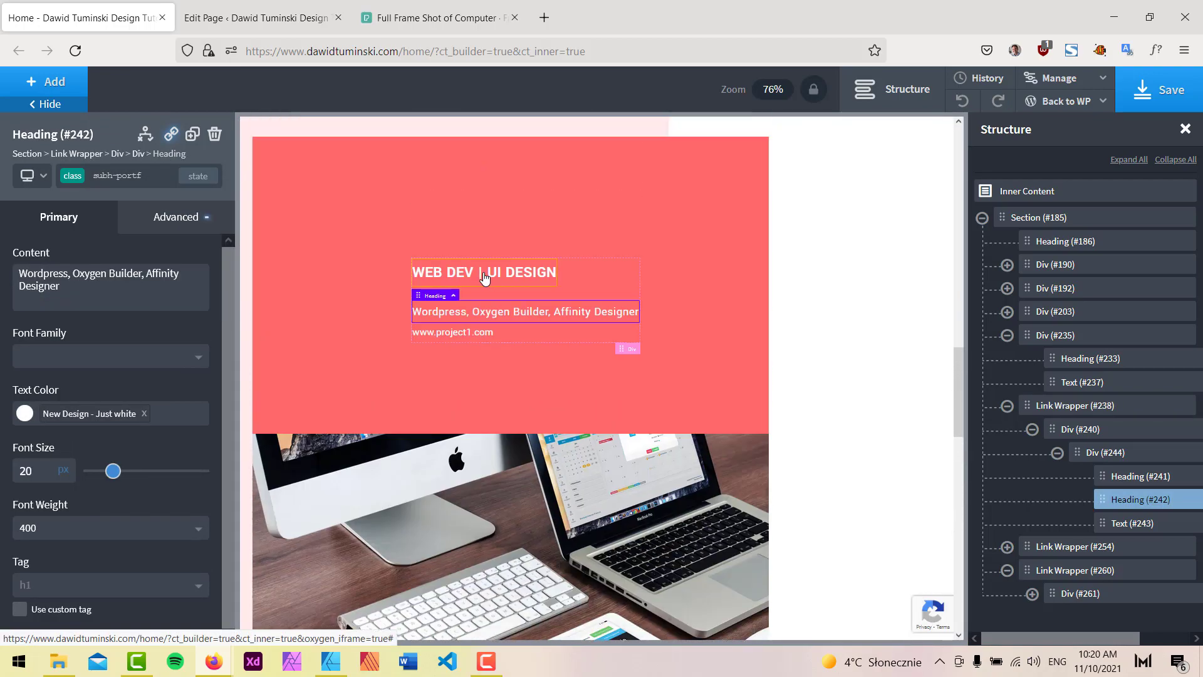
click(125, 586)
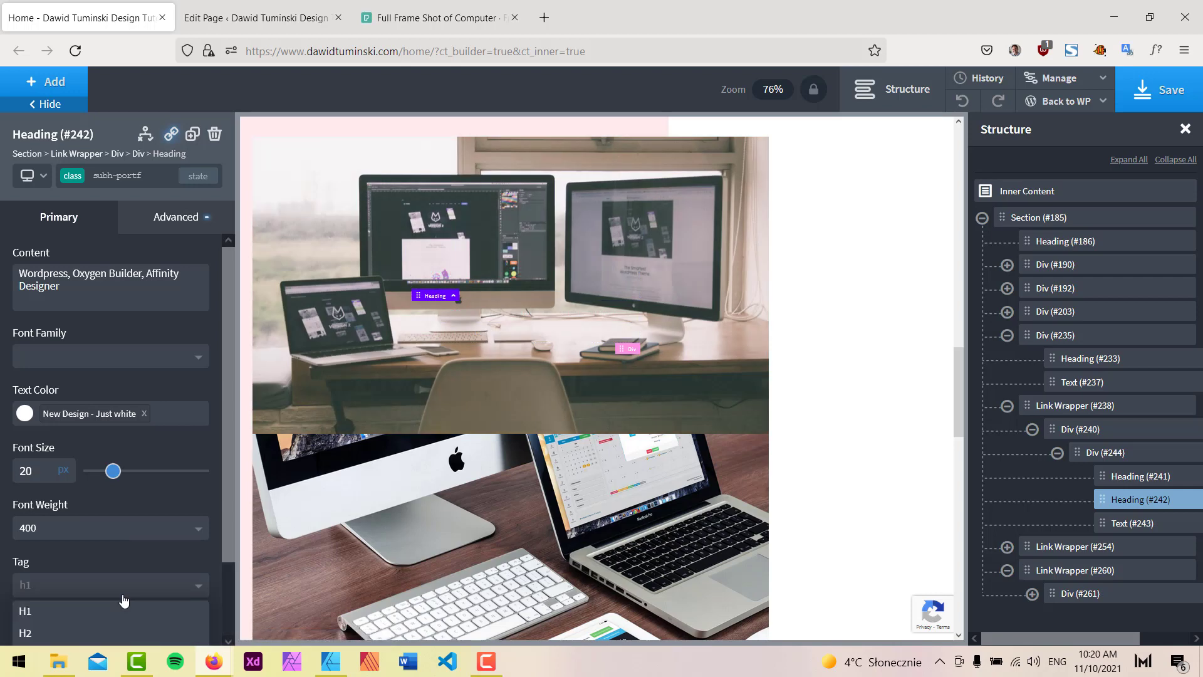
scroll(123, 596, down, 2)
click(85, 594)
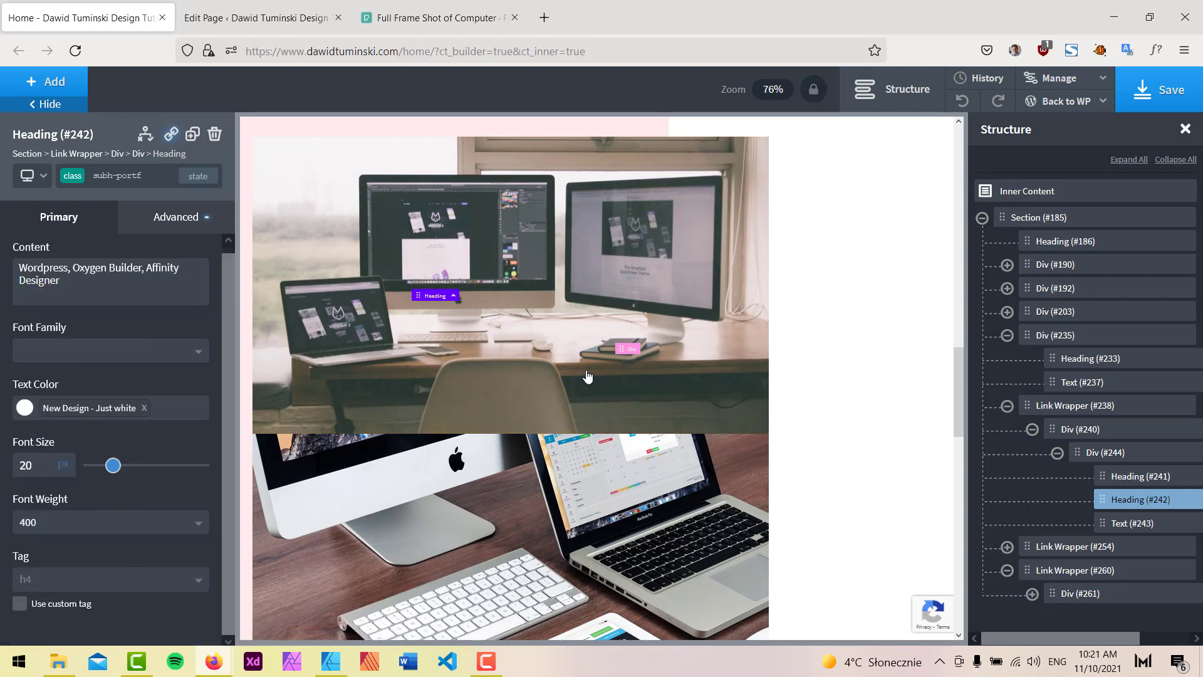
Change the second project block's subheading tag to H4.
click(1007, 547)
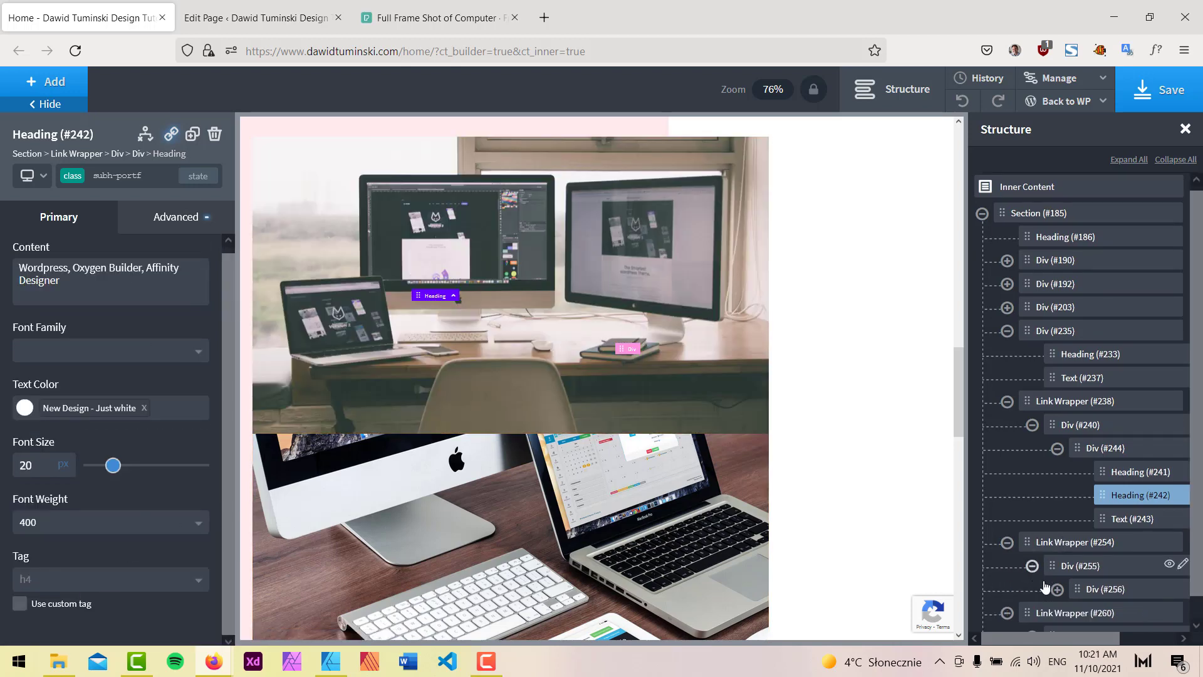
click(1057, 590)
scroll(1121, 566, down, 2)
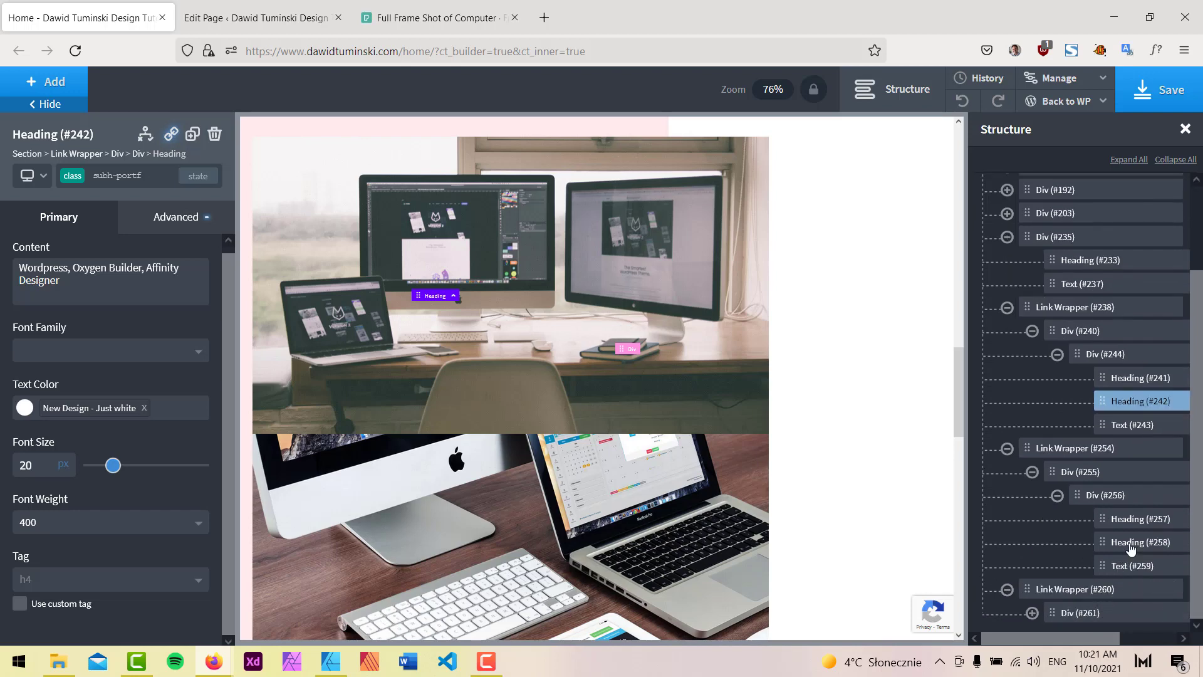
click(1131, 543)
click(57, 580)
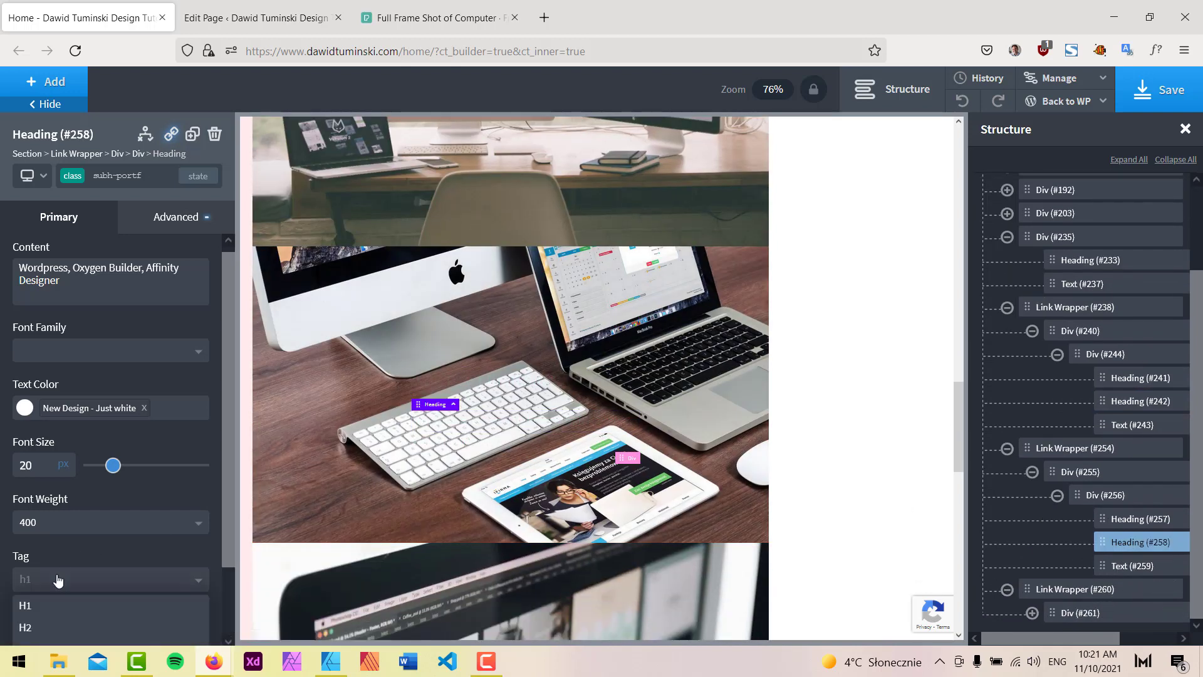
scroll(57, 580, down, 2)
click(55, 599)
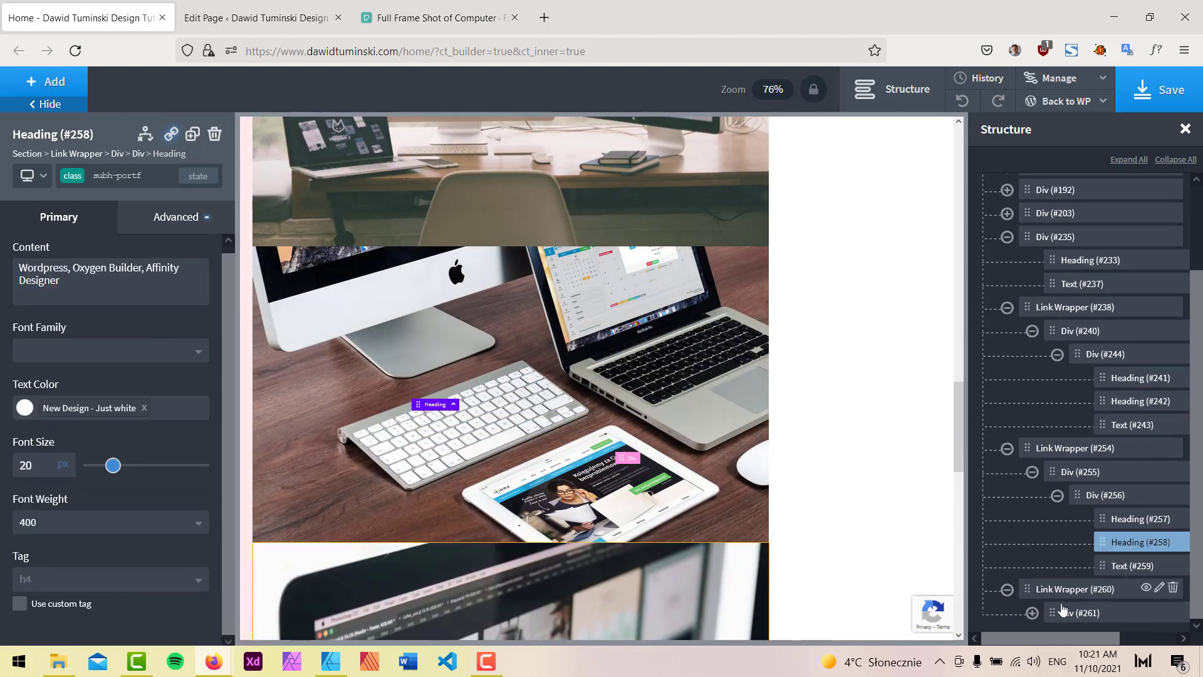
Change the third project block's subheading tag to H4.
click(1032, 613)
click(1057, 612)
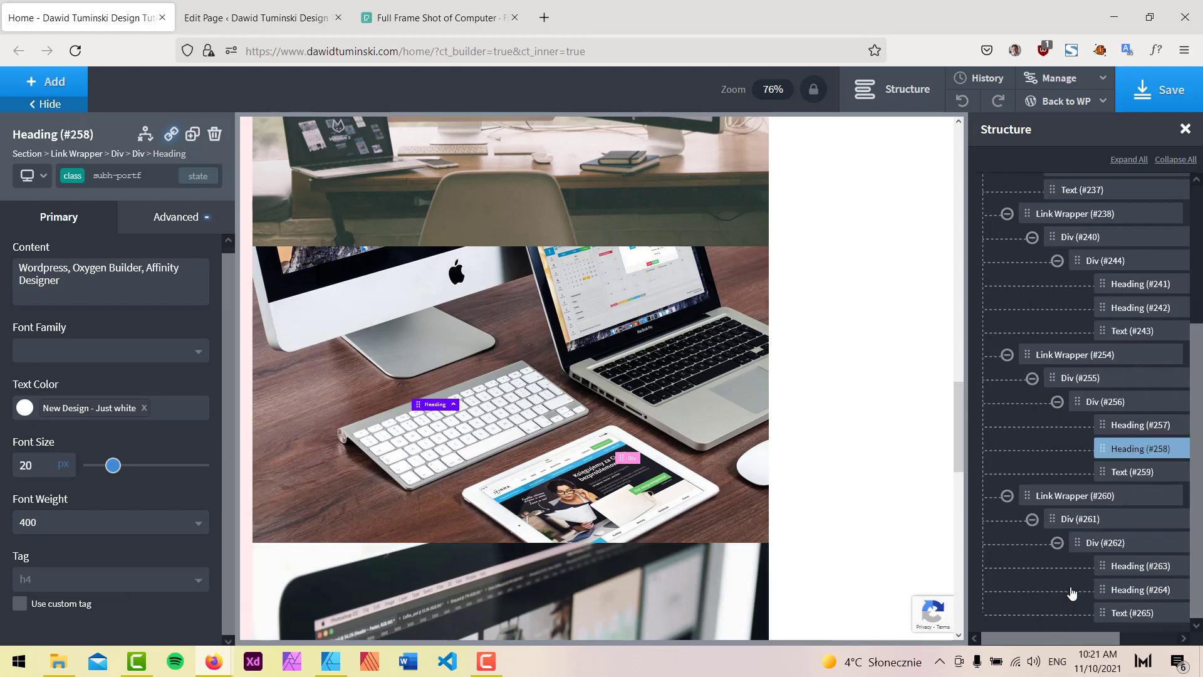
click(1130, 589)
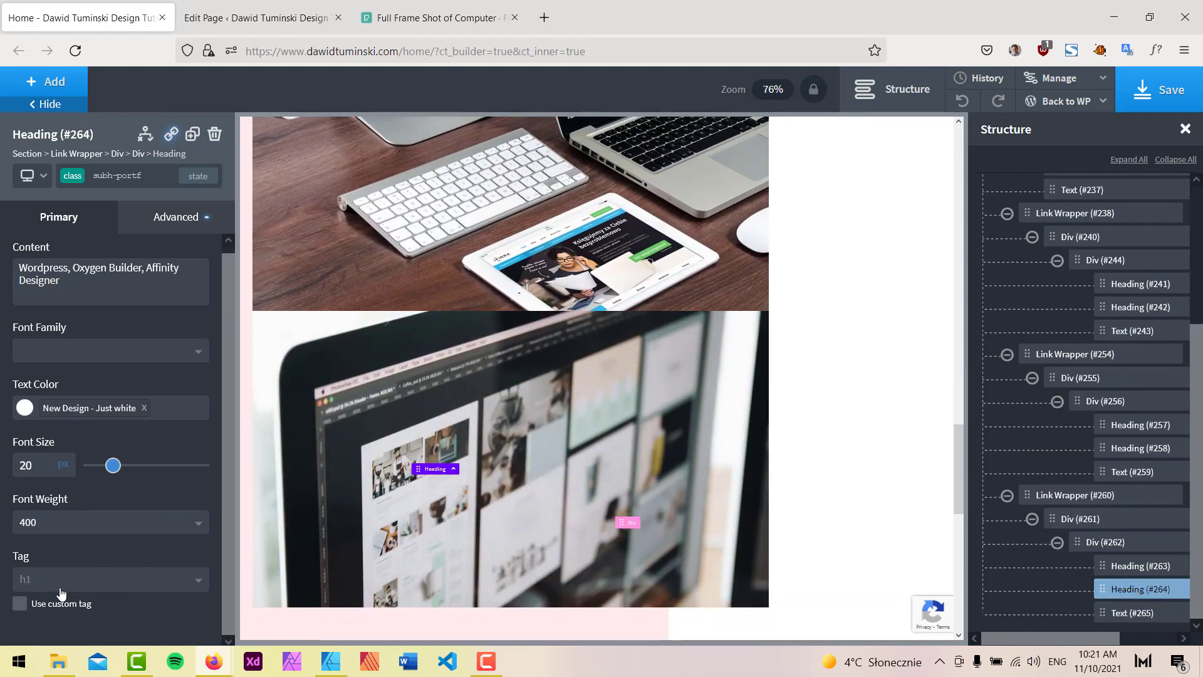
click(60, 588)
scroll(56, 589, down, 2)
click(51, 592)
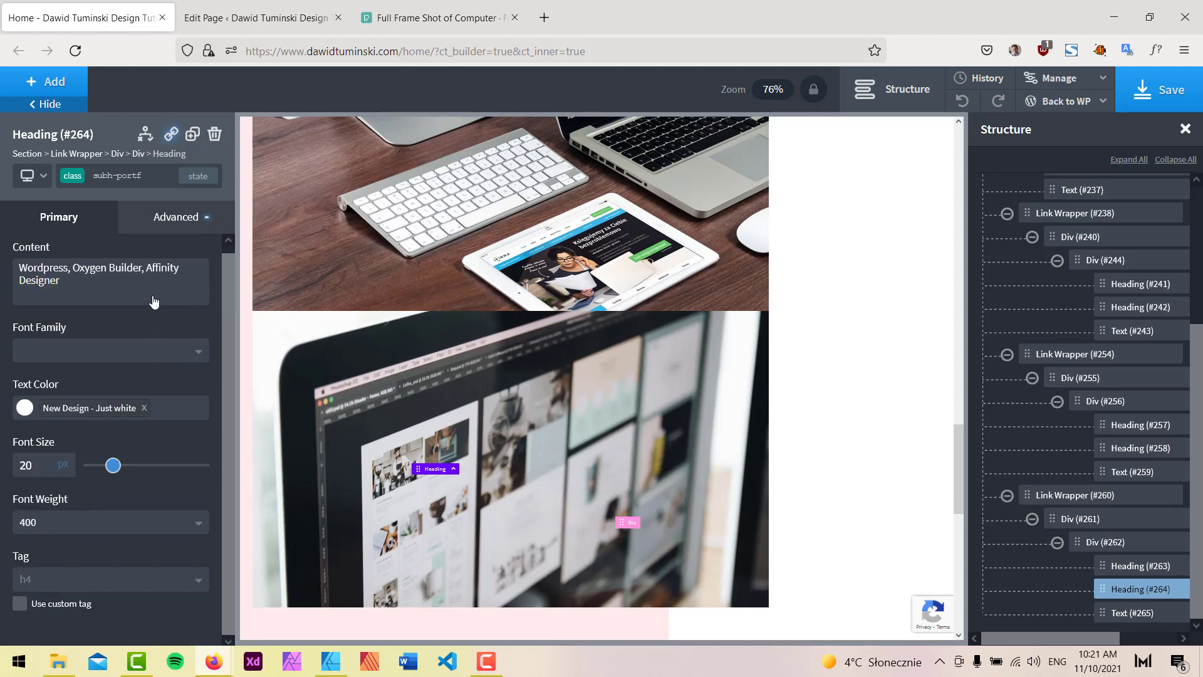
Left-align the text of the subh-portf class for all devices and check the overlays at less than 768px.
click(176, 217)
click(141, 384)
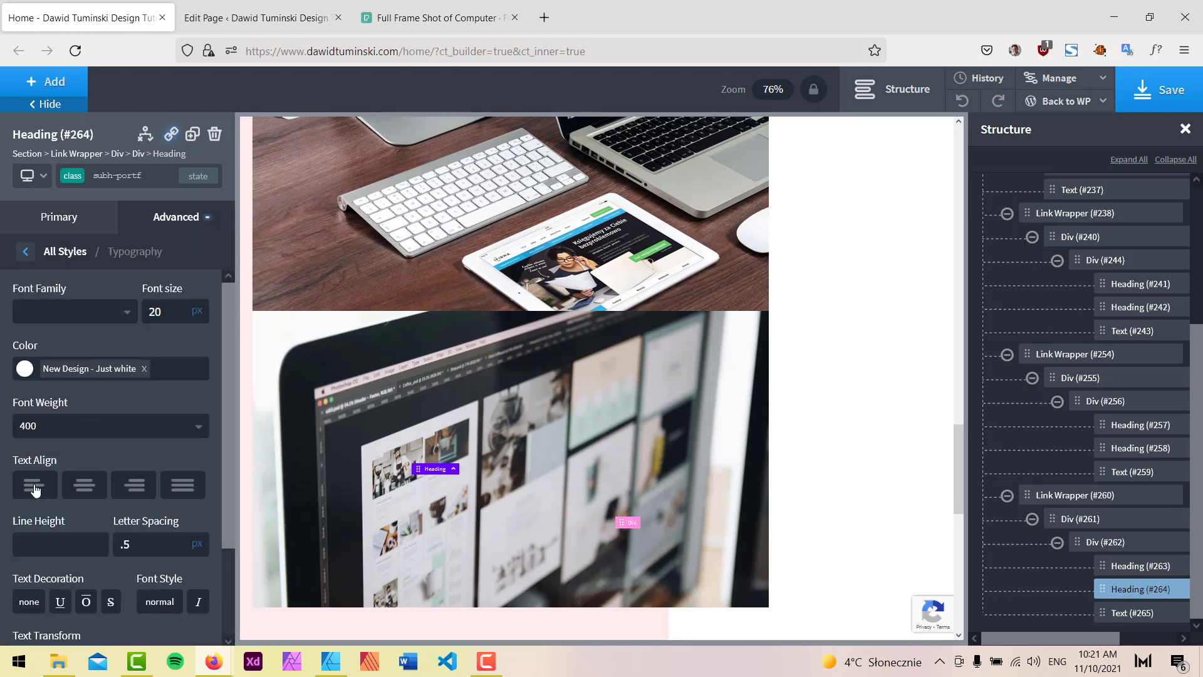
click(35, 179)
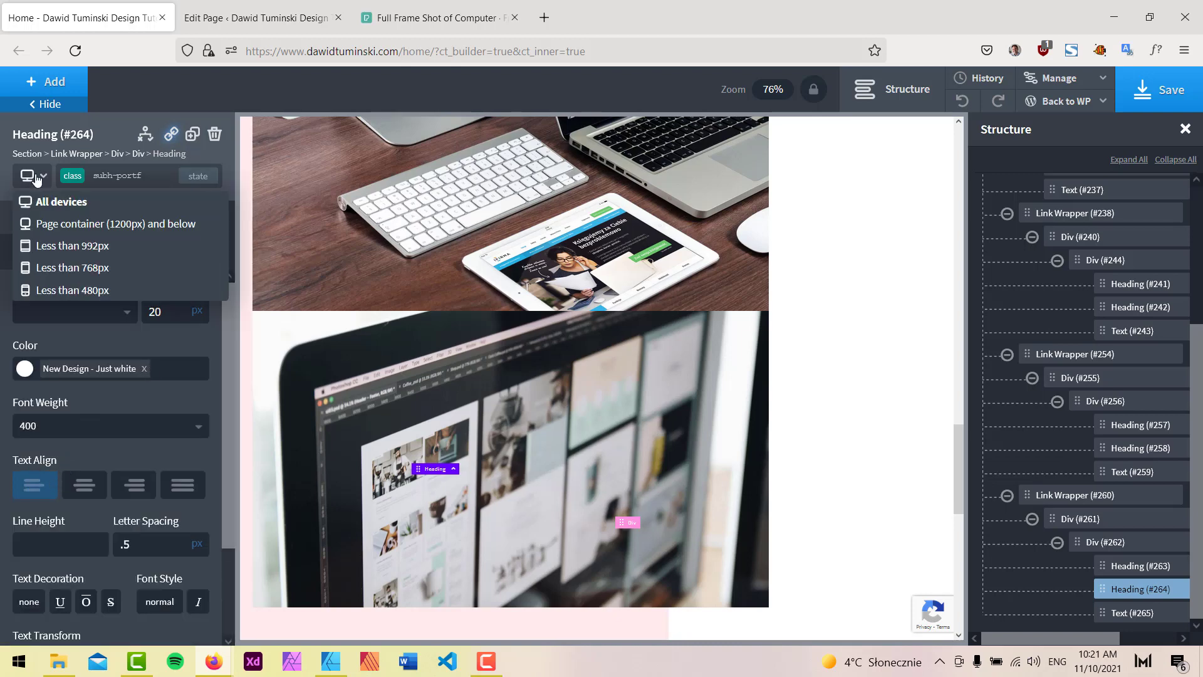
click(58, 268)
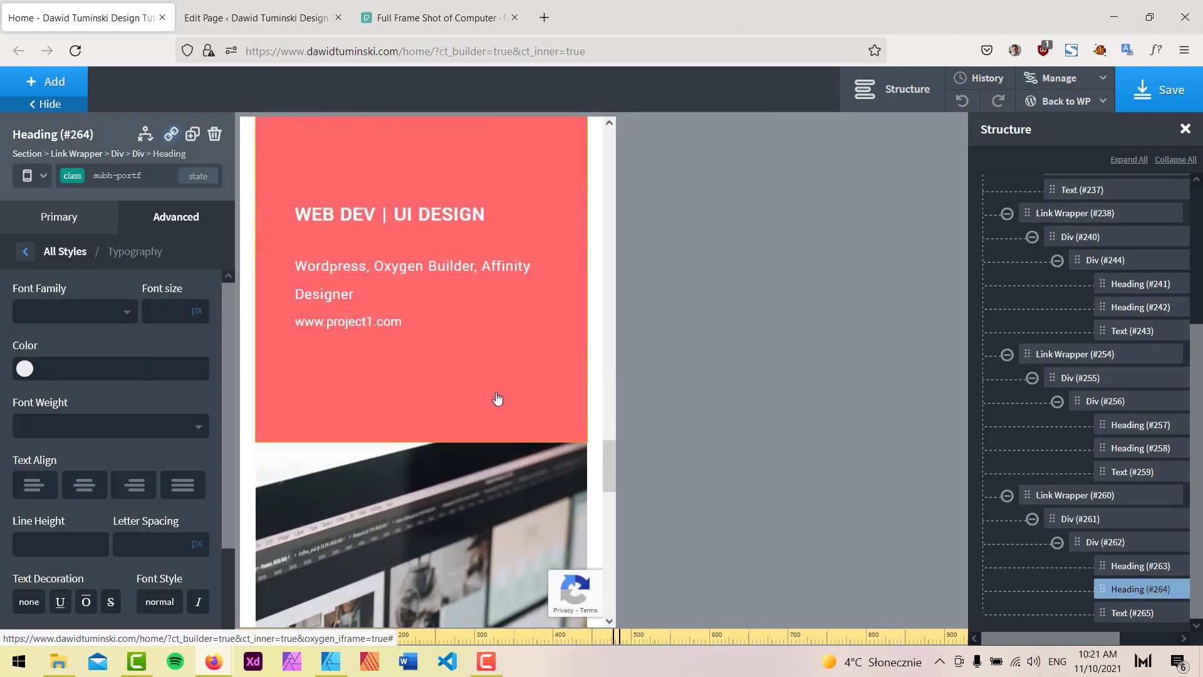
Try an 18 px font size on the subh-portf class at less than 768px, and clear it.
click(170, 307)
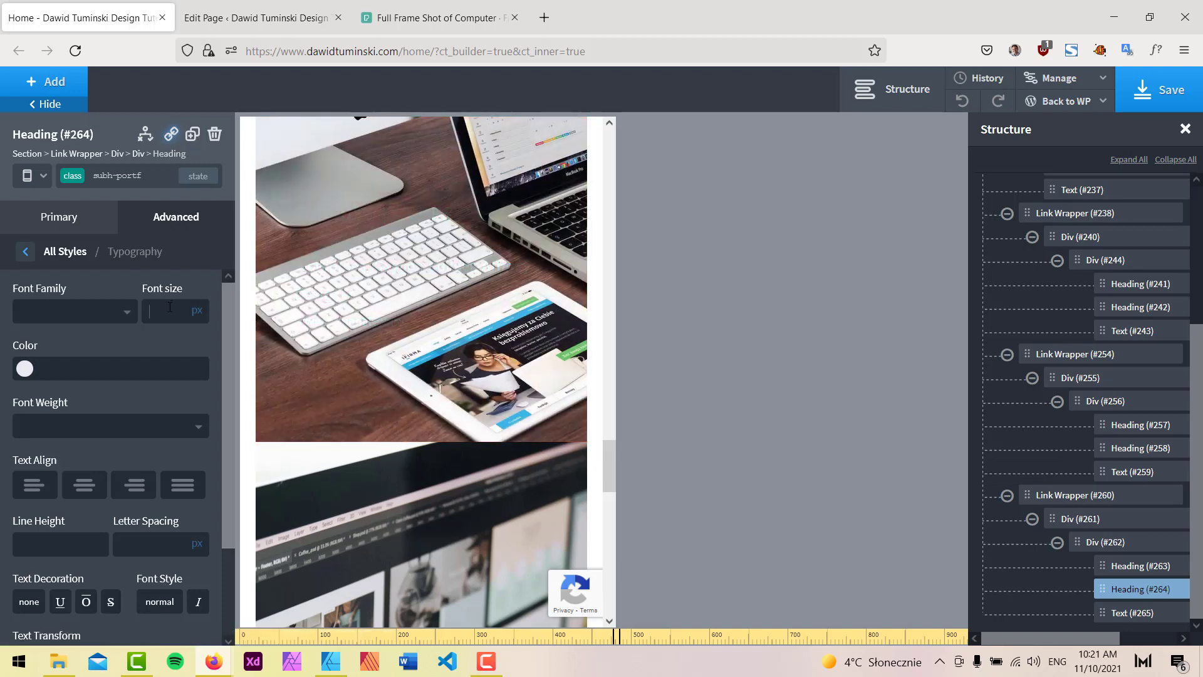
text(18)
click(37, 181)
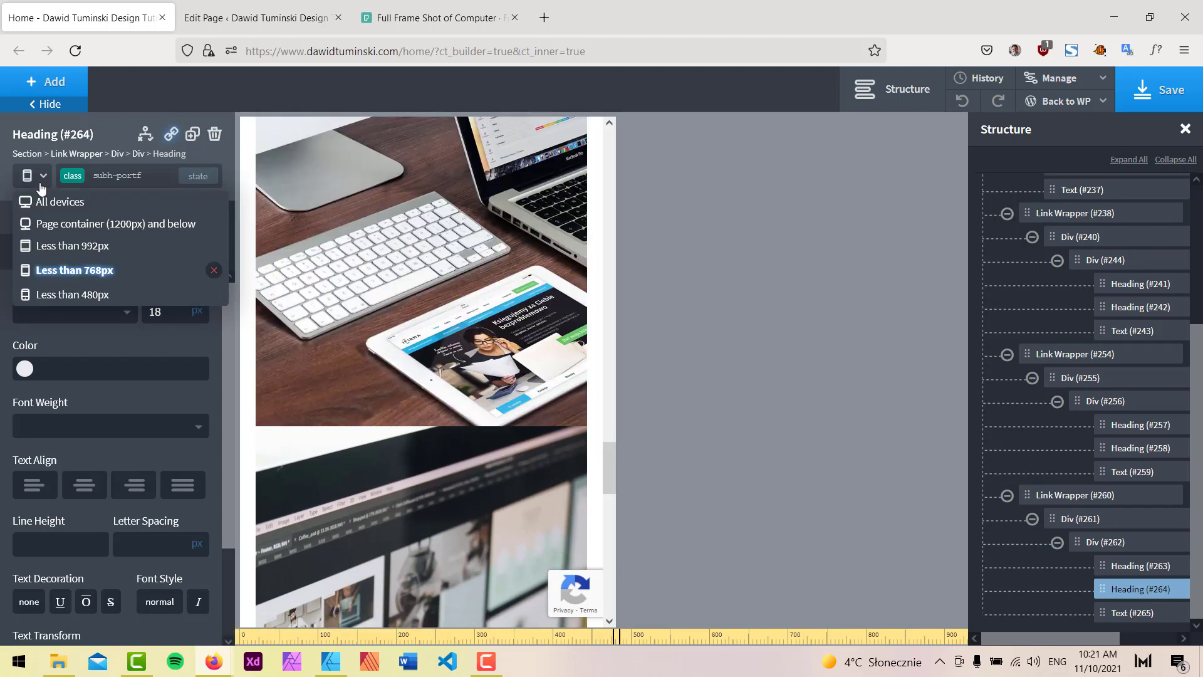
click(30, 179)
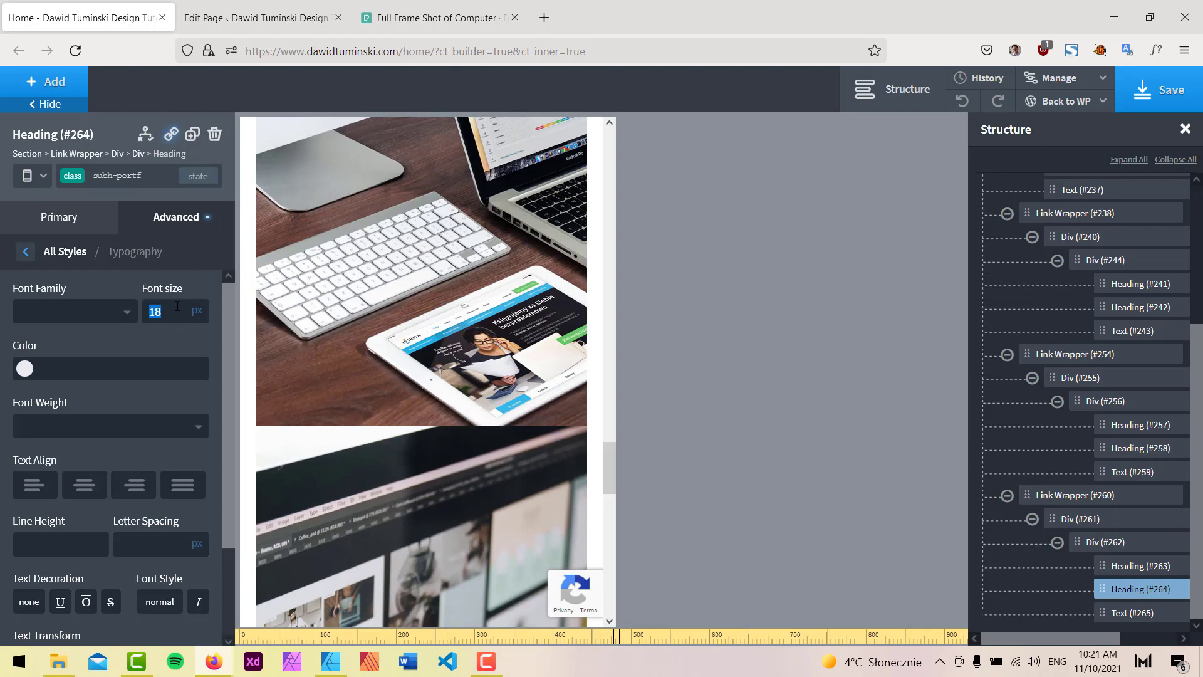
key(BackSpace)
Check the project overlays' text at the less than 992px breakpoint and in the all-devices view.
click(28, 179)
click(38, 196)
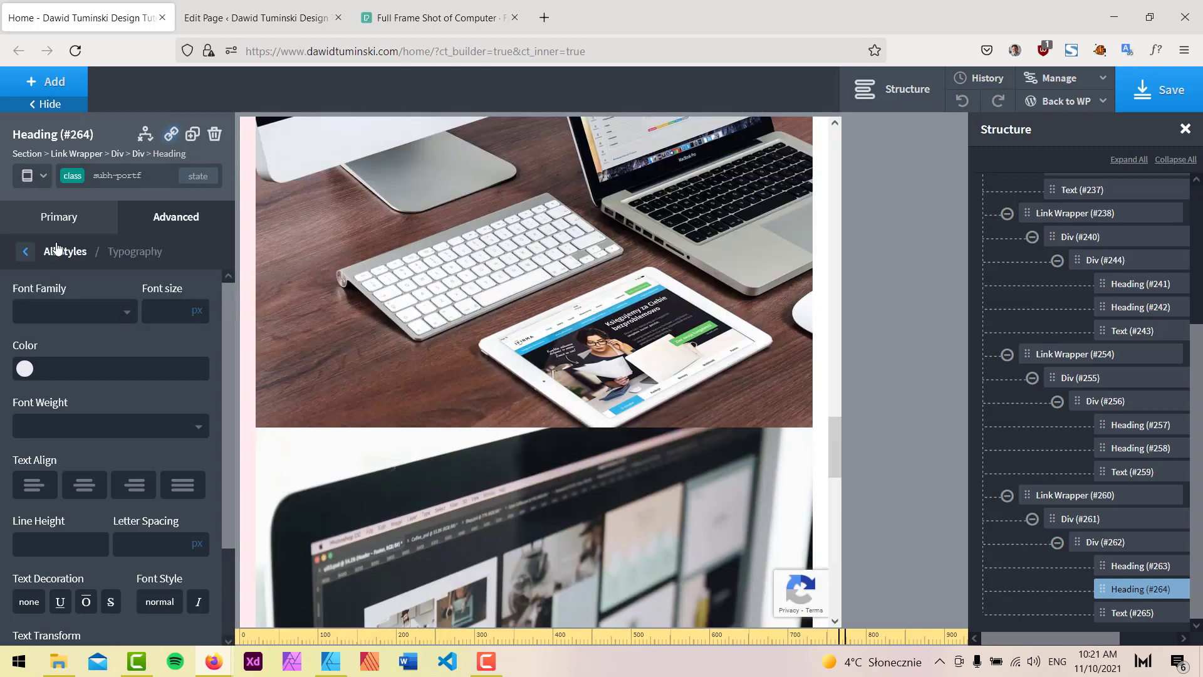
scroll(297, 348, down, 1)
scroll(589, 339, up, 1)
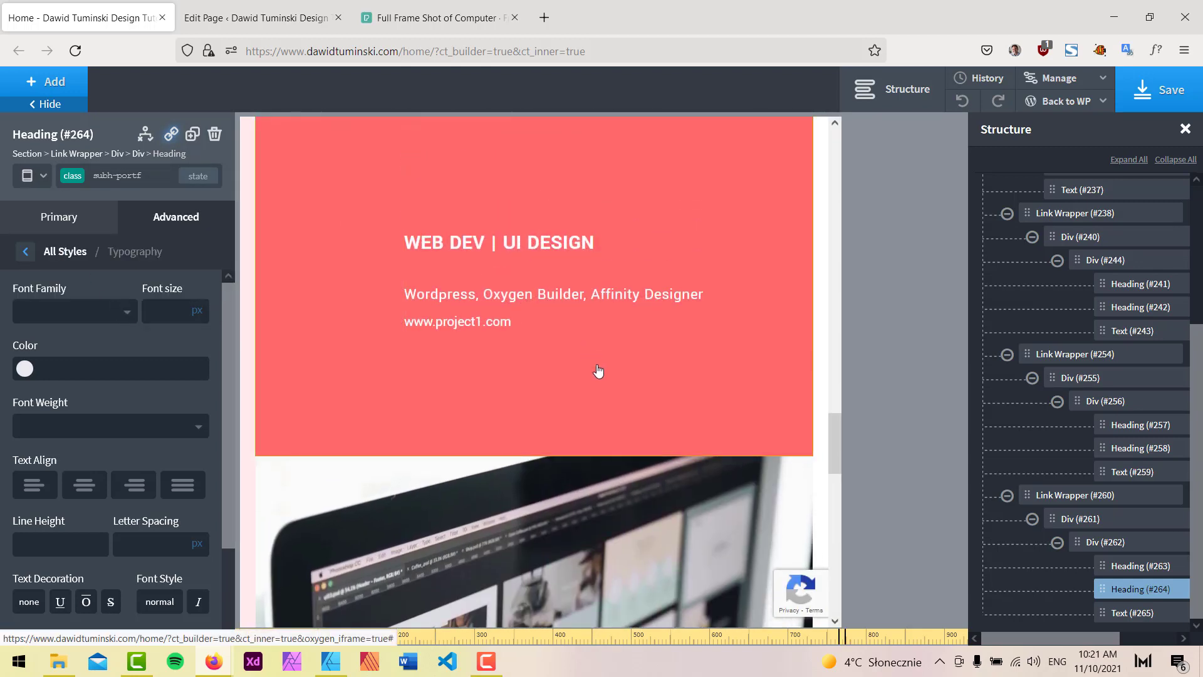
scroll(611, 451, up, 1)
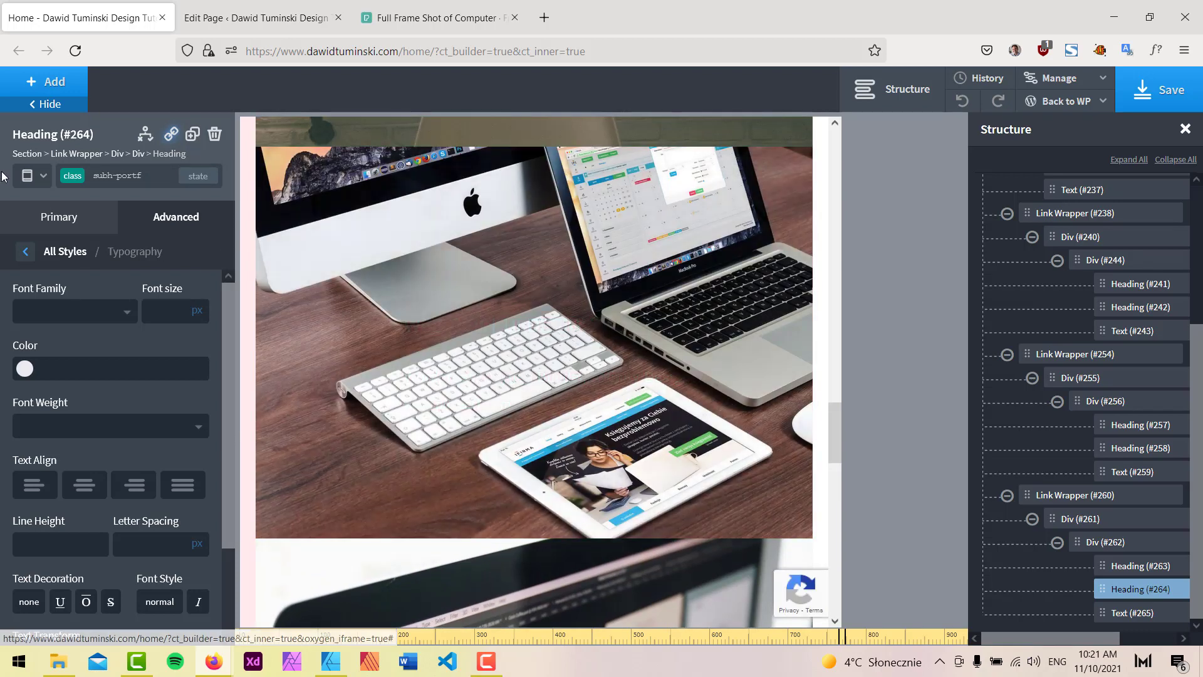
click(35, 176)
click(46, 198)
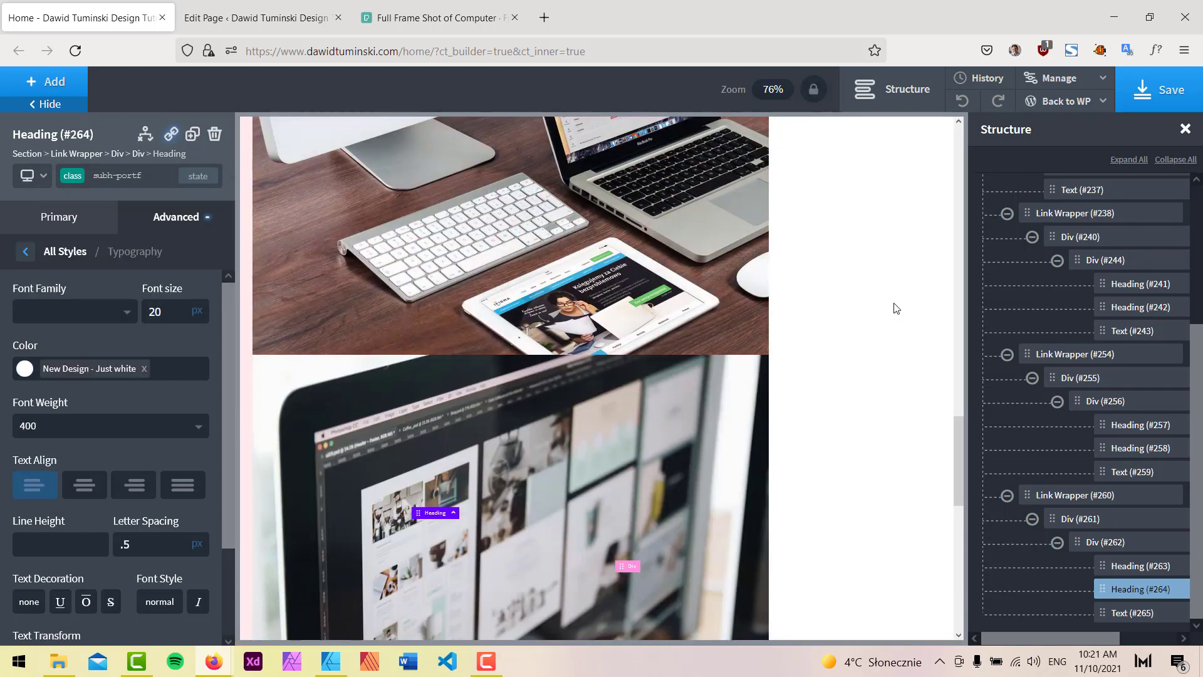
scroll(899, 304, up, 5)
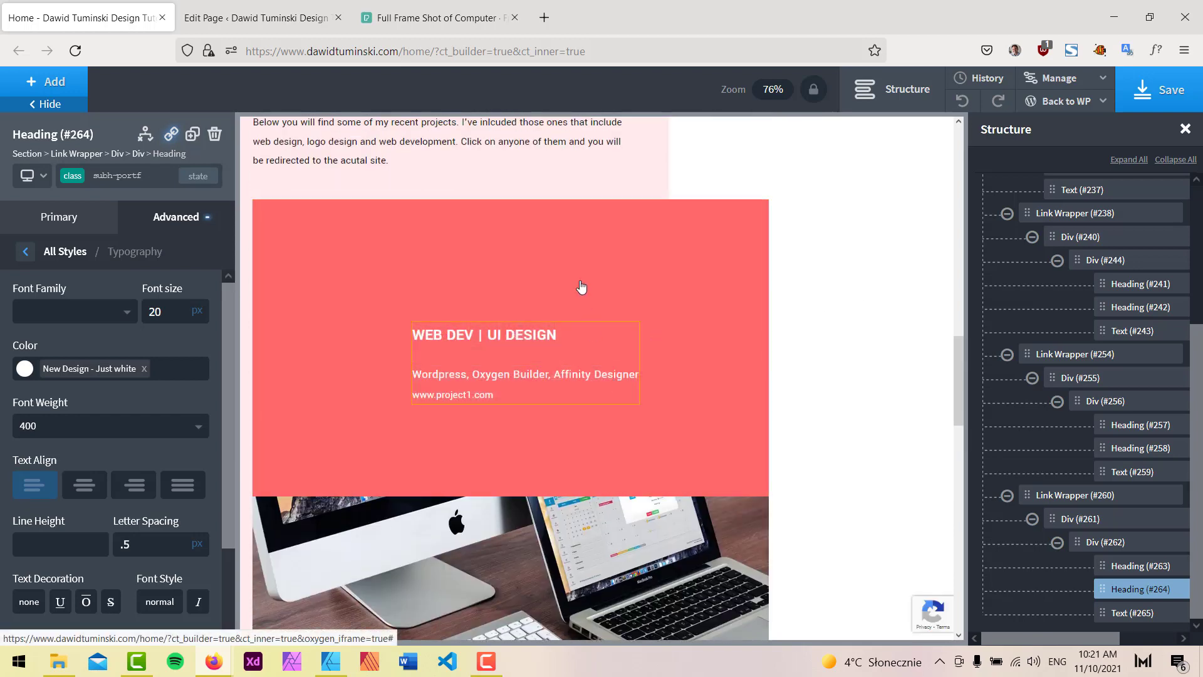
Inspect the size and spacing settings of the portf-cont class on the first project's link wrapper.
click(470, 263)
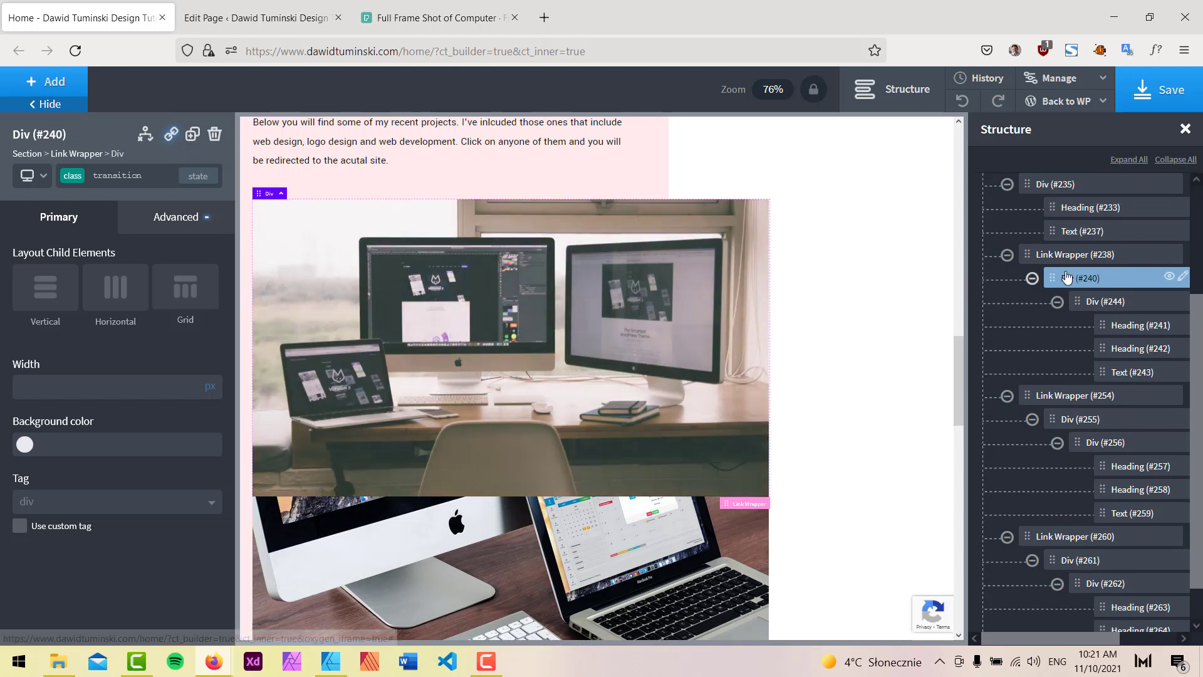
click(1068, 255)
click(119, 178)
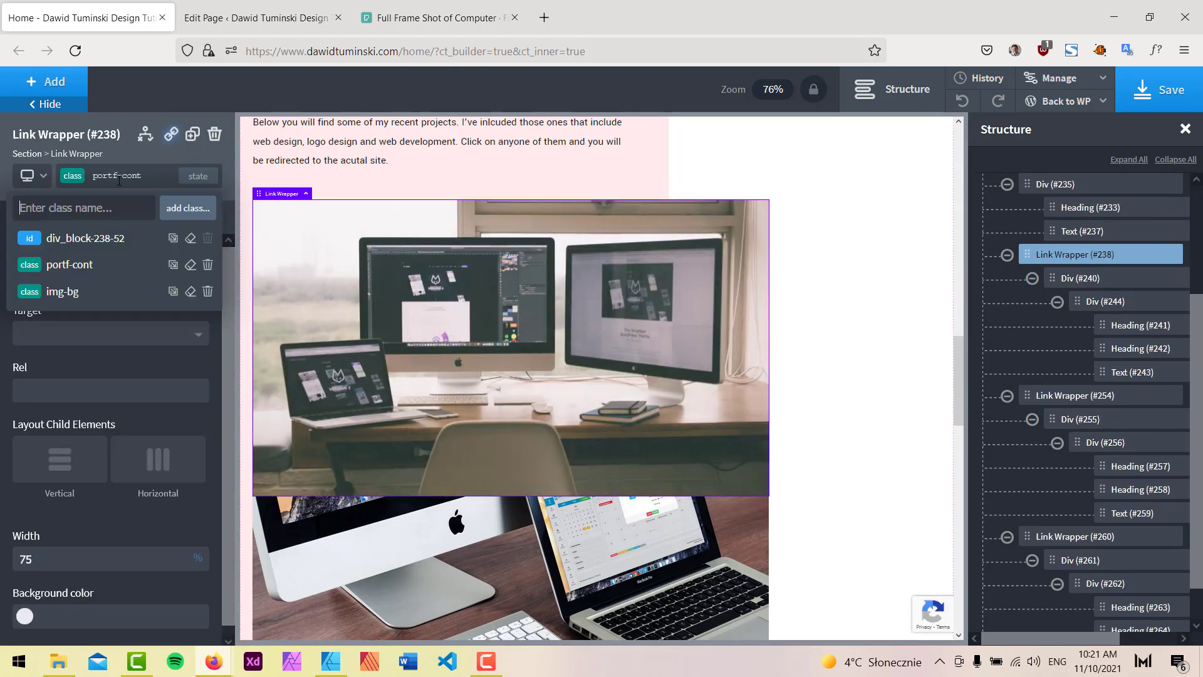
click(176, 216)
click(144, 302)
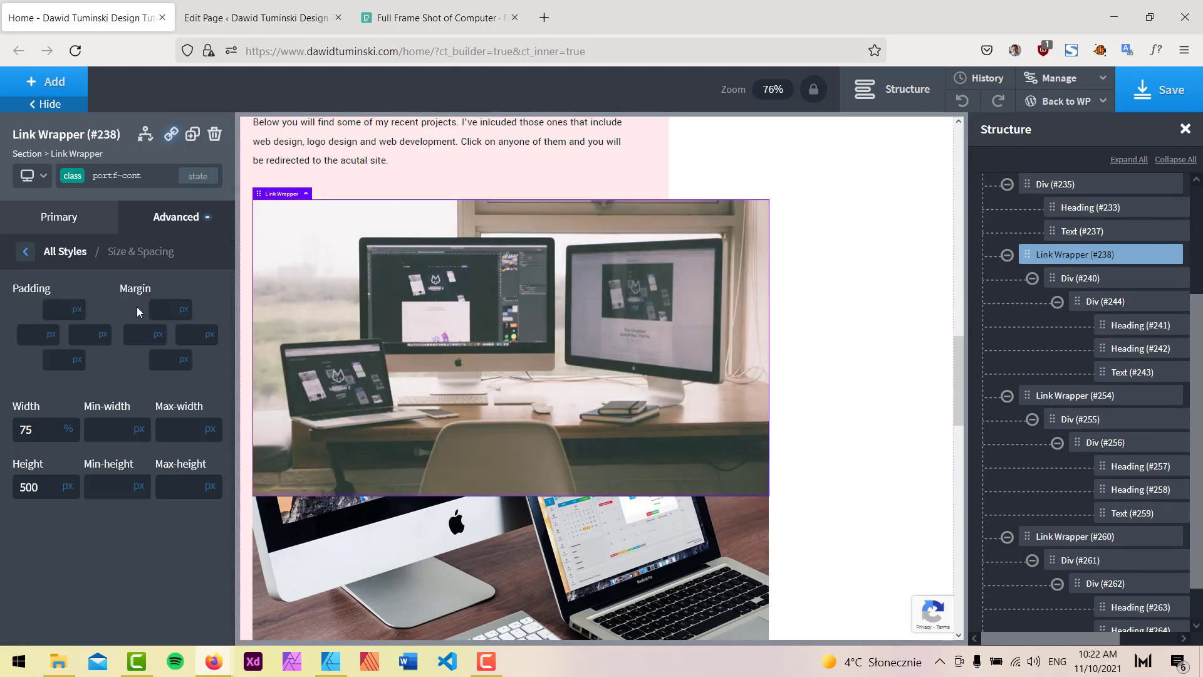
Clear the top and left padding of the first project's overlay class for all devices, and check the overlay at less than 992px.
click(1080, 278)
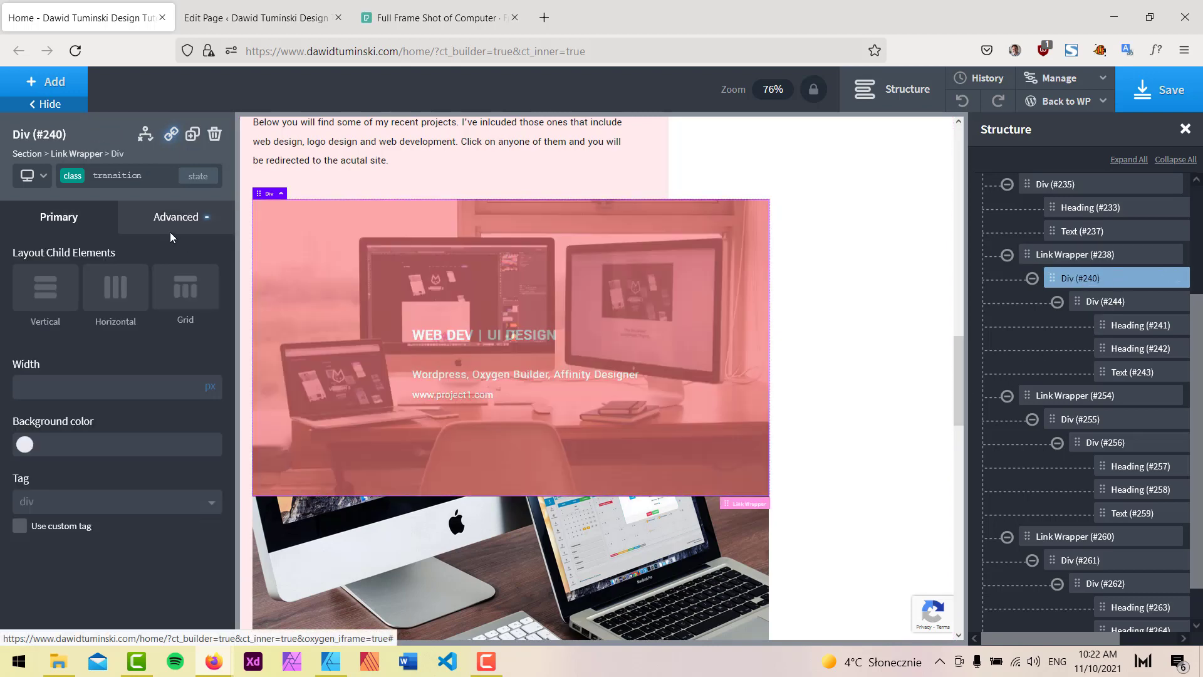
click(125, 174)
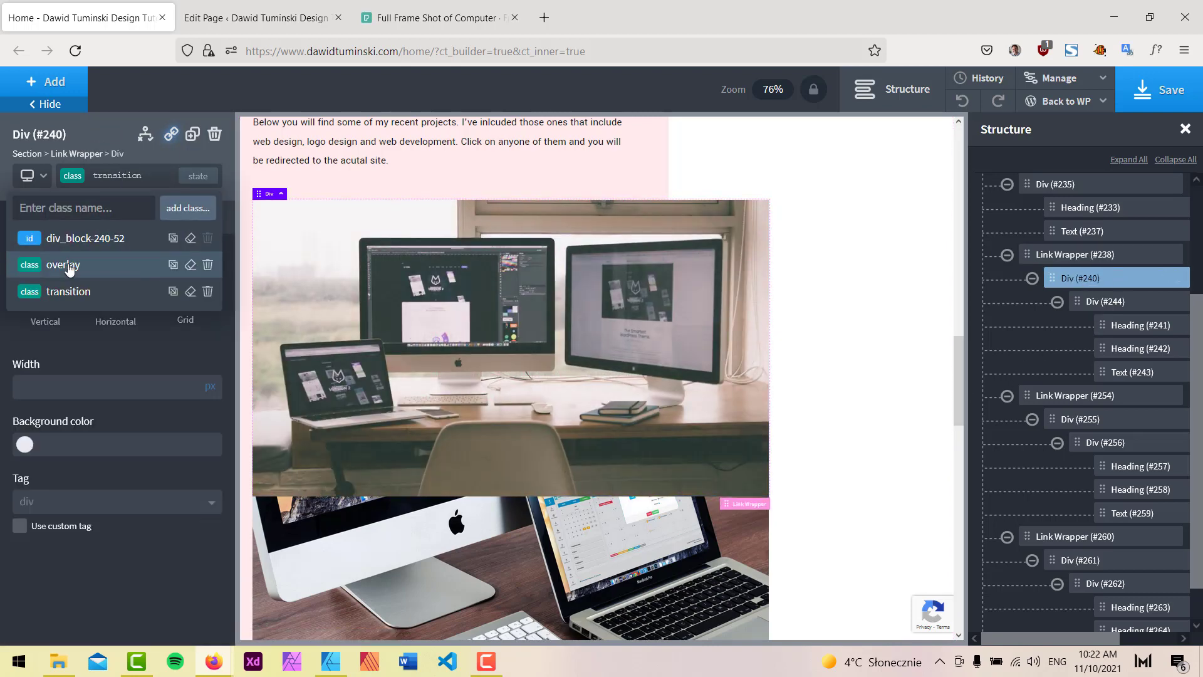
click(70, 270)
click(170, 220)
click(110, 298)
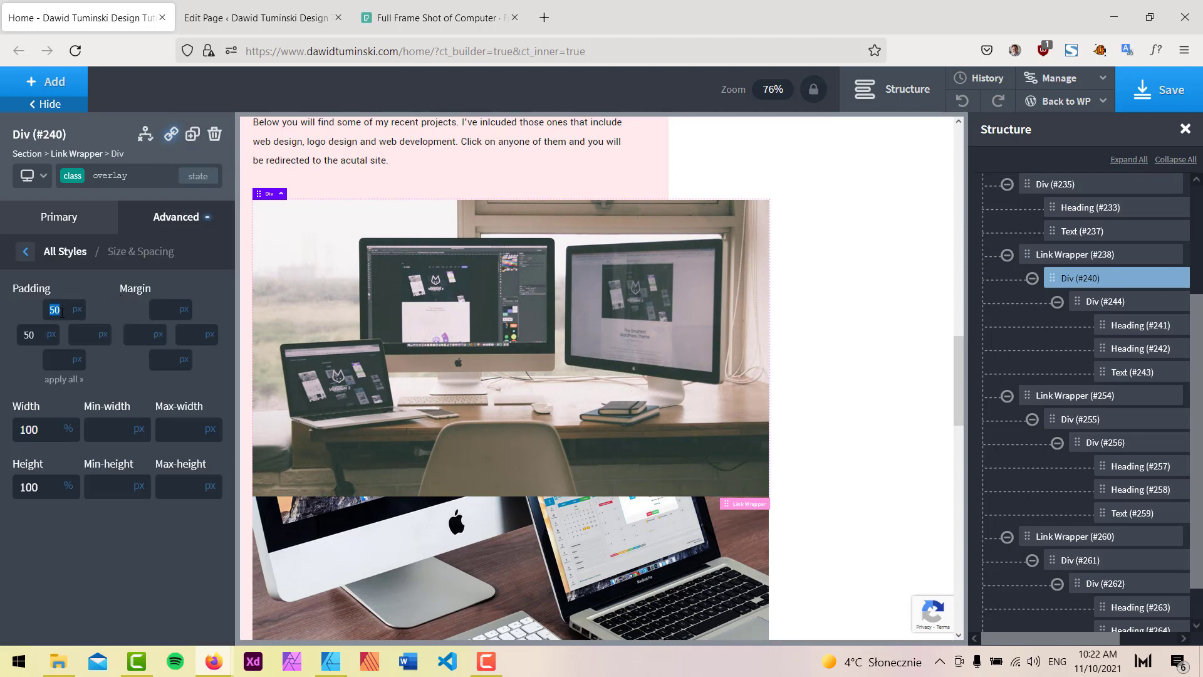
key(BackSpace)
double_click(28, 335)
key(BackSpace)
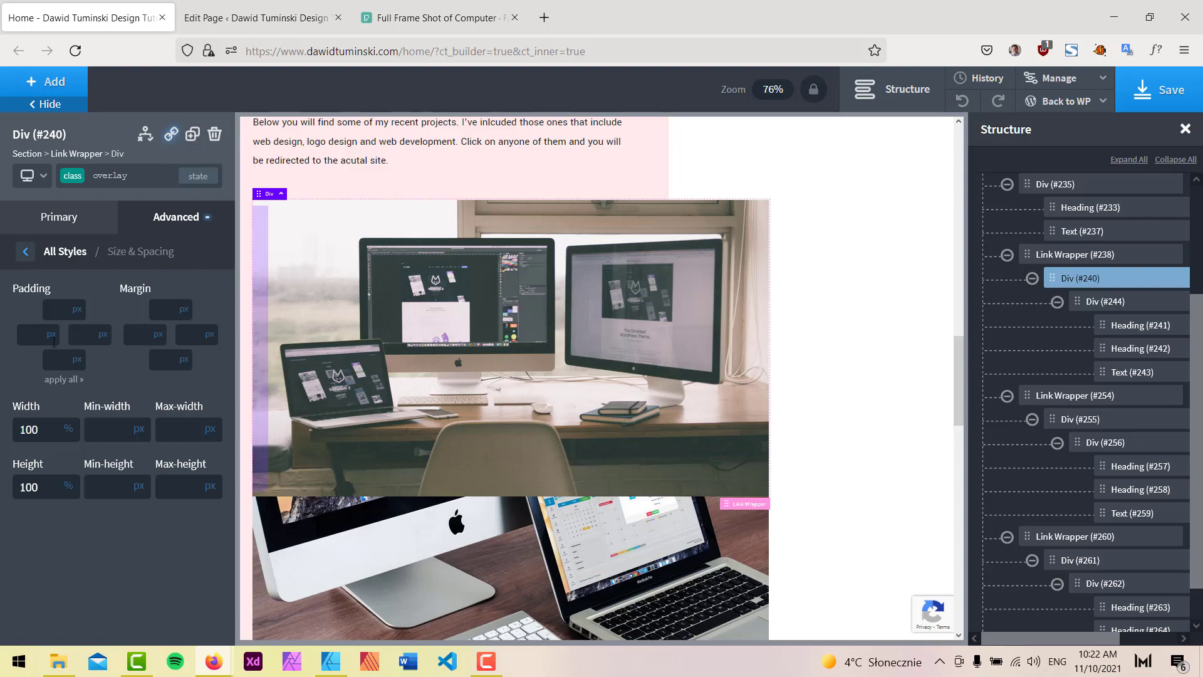
click(31, 176)
click(47, 243)
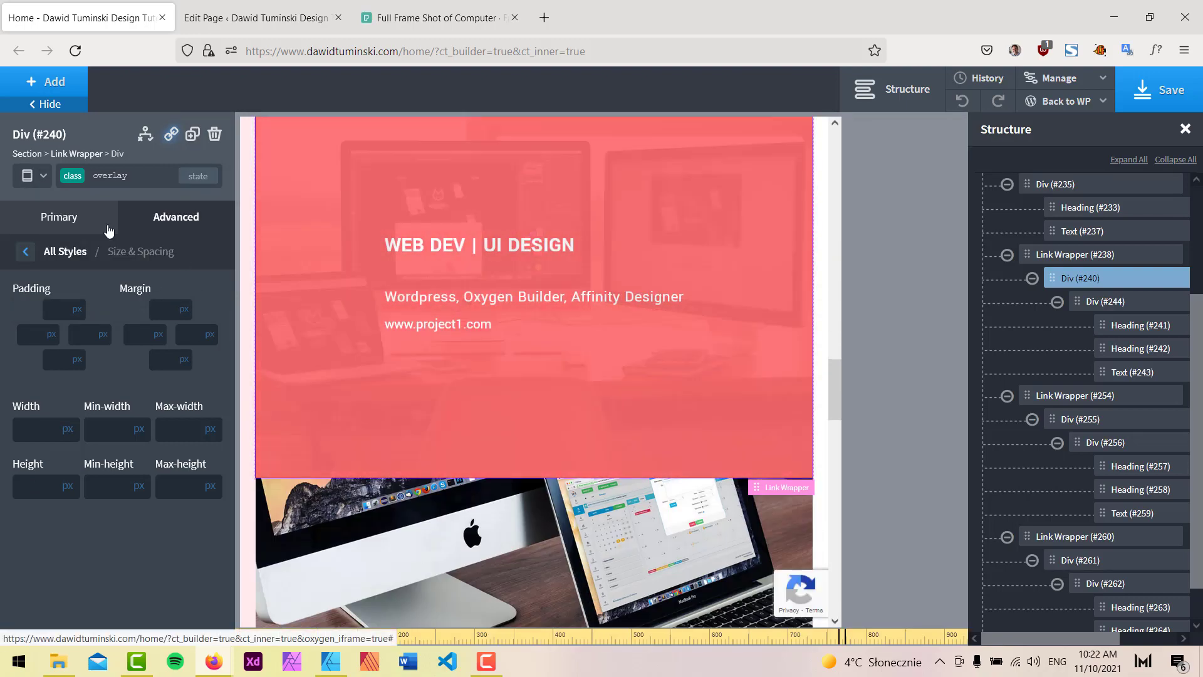
Check the first project overlay's text at the less than 768px breakpoint.
click(32, 176)
click(54, 268)
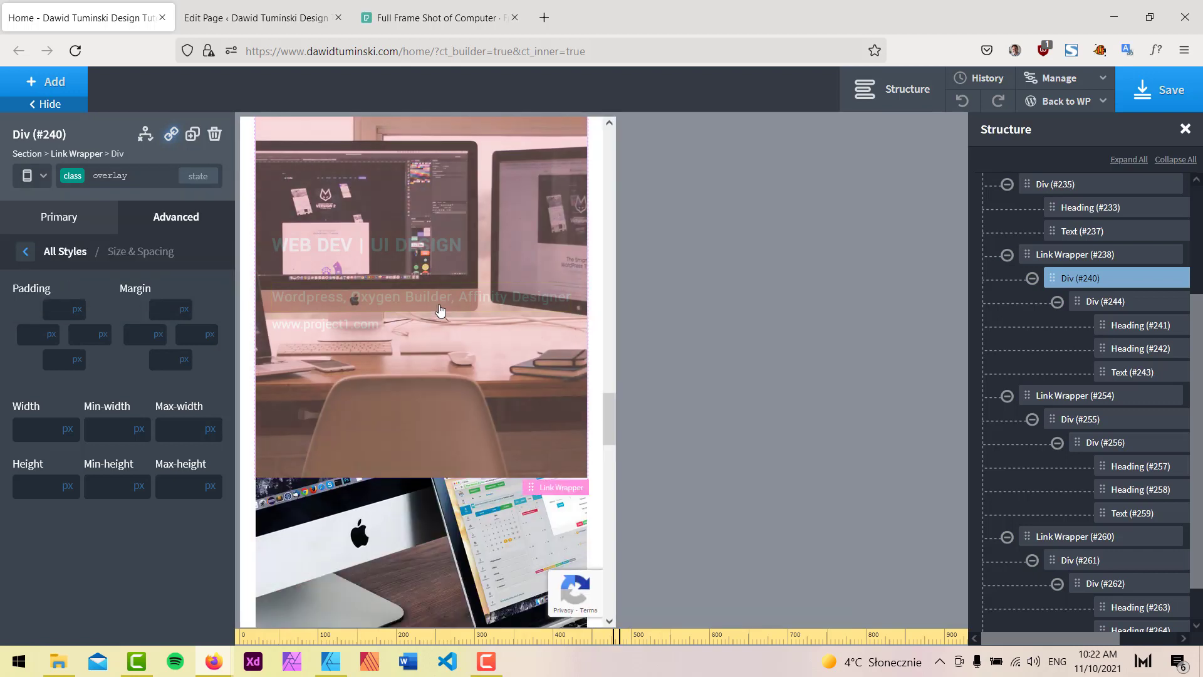
scroll(480, 330, down, 3)
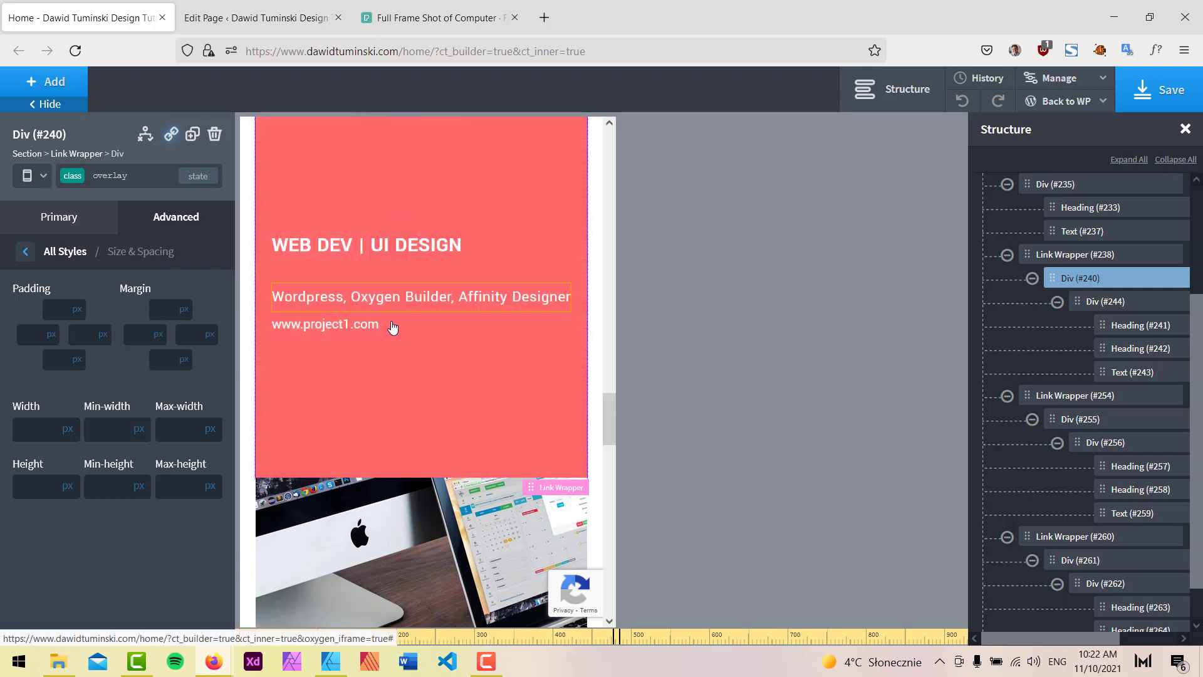
Try a vertical layout with centered items on only the first project's inner text div at less than 768px, and clear it.
click(499, 241)
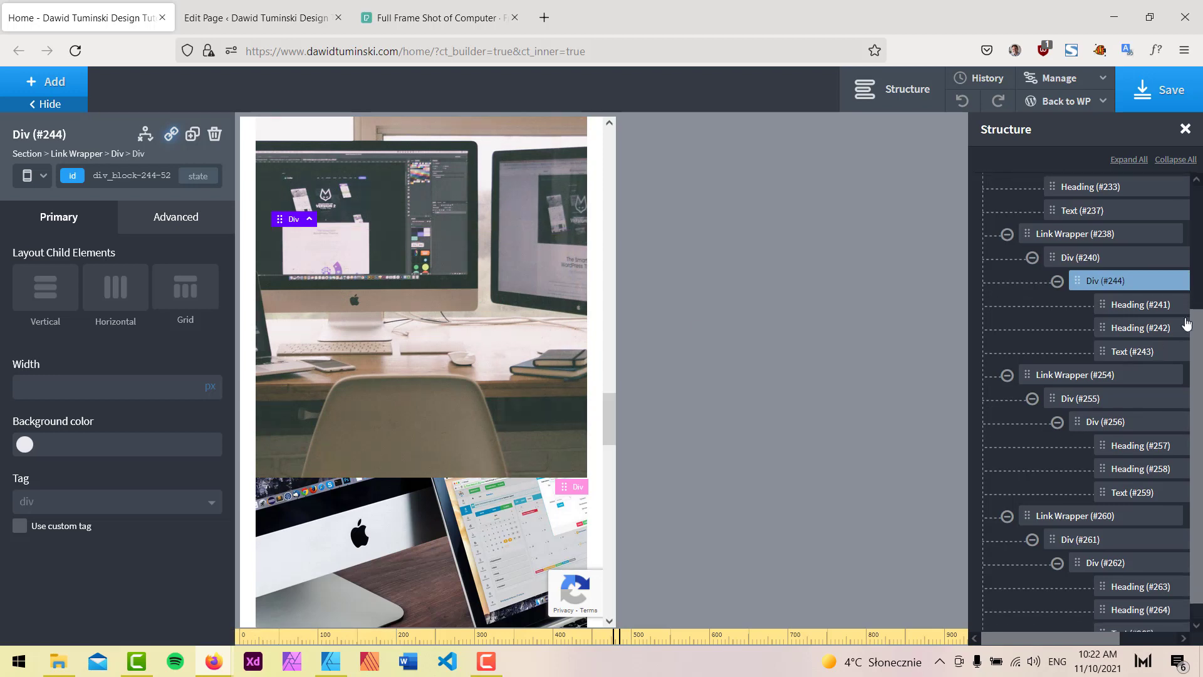
click(33, 176)
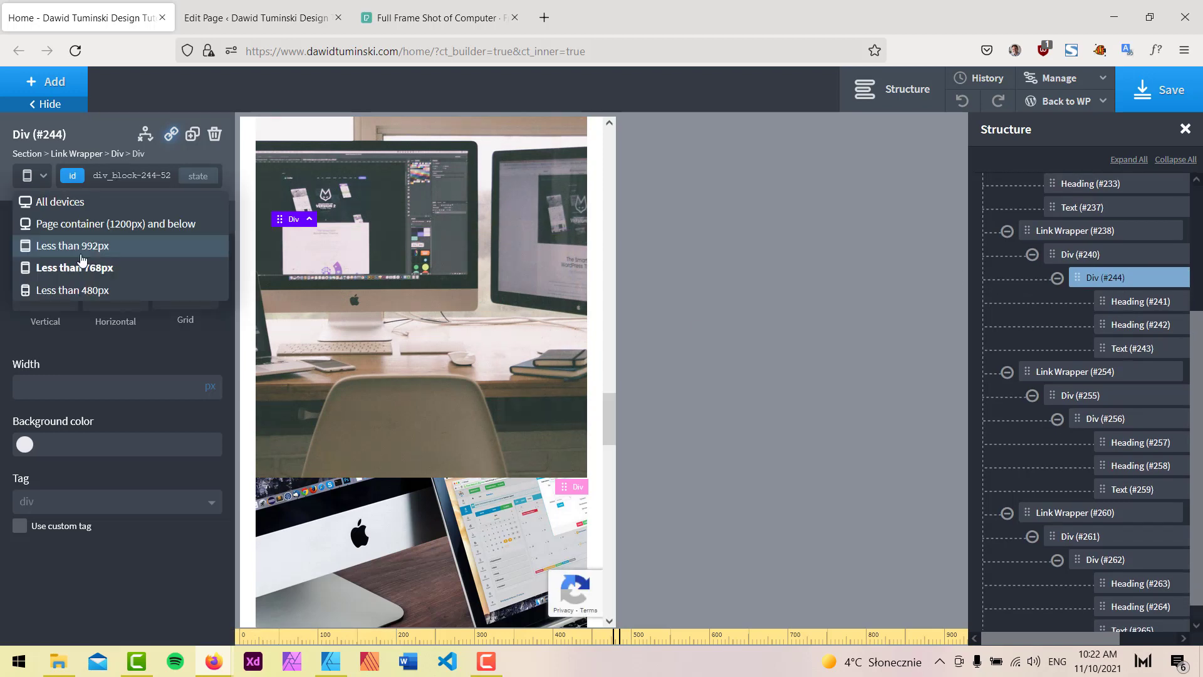
click(79, 267)
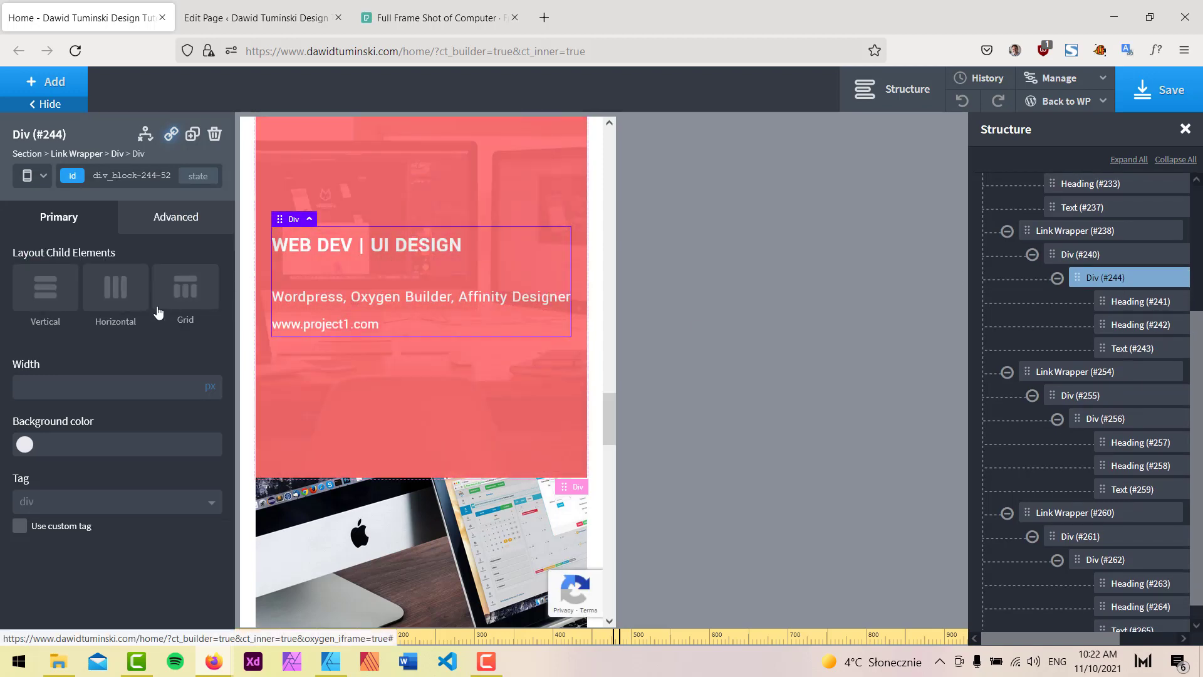
click(69, 302)
click(133, 389)
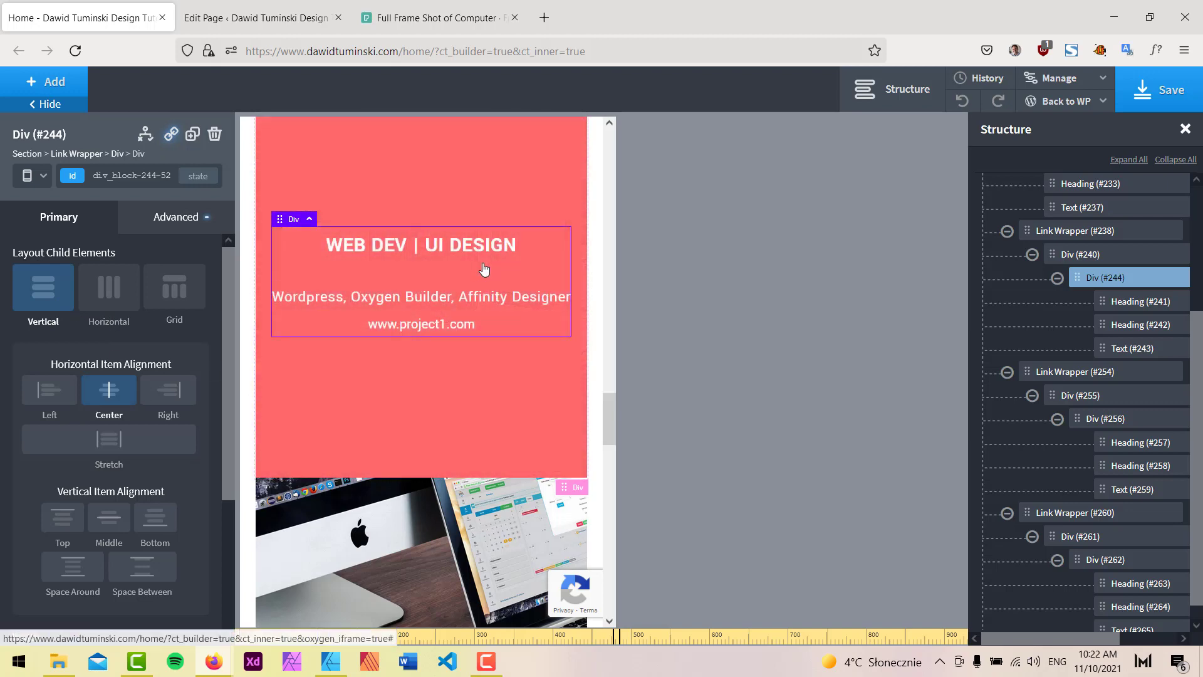
scroll(484, 334, down, 5)
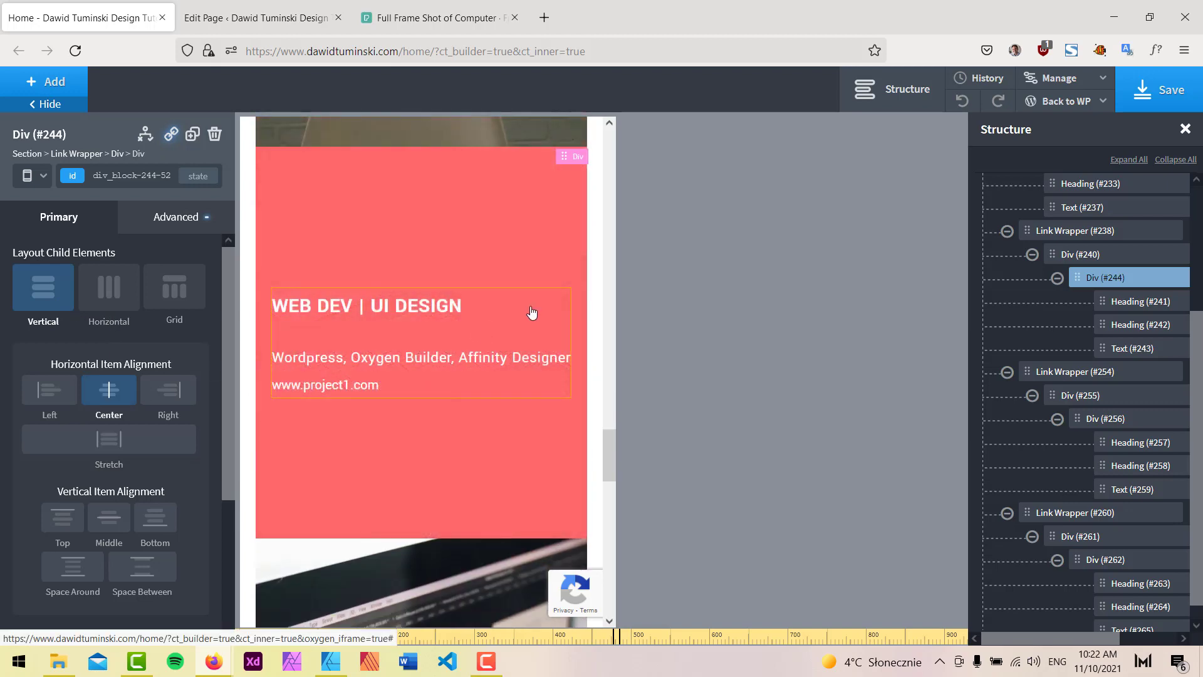
scroll(532, 312, down, 1)
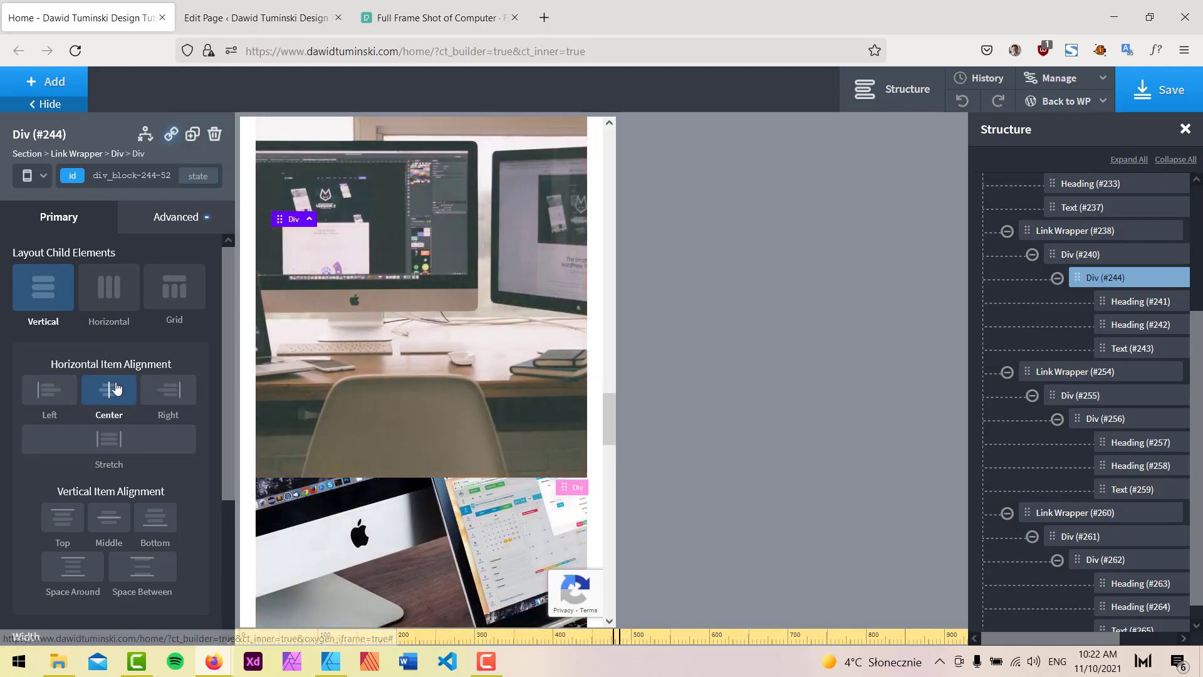
click(40, 304)
Add the class subcont-portf to the first project's inner text div in the all-devices view.
click(38, 177)
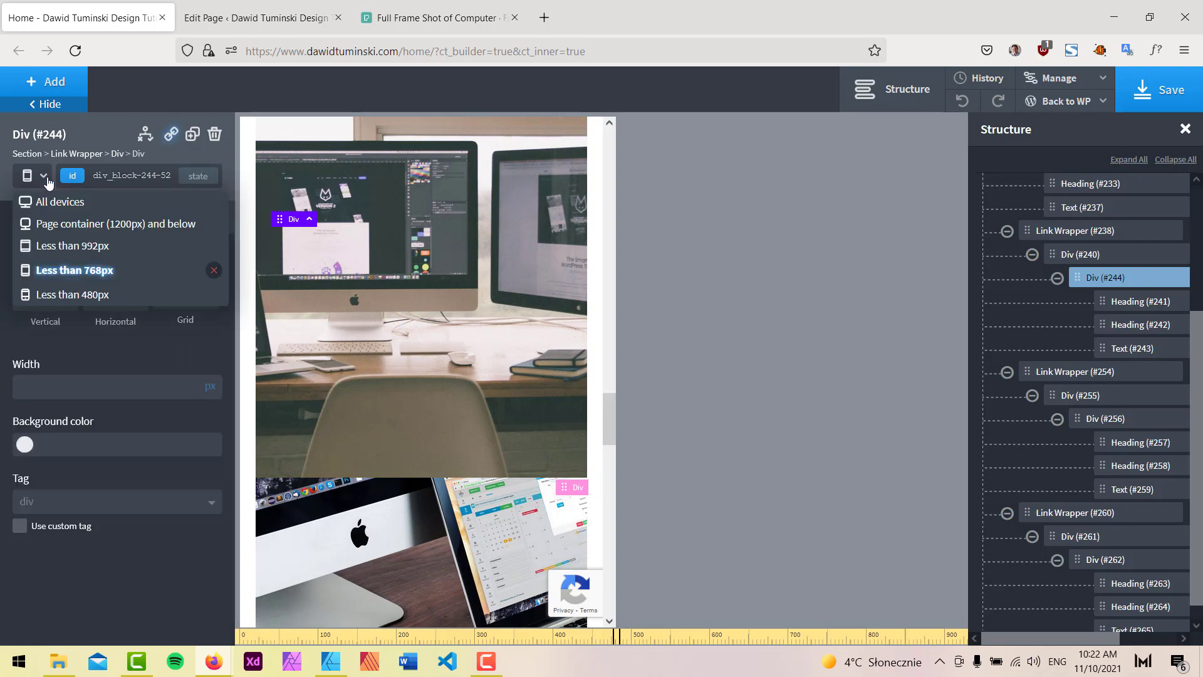
click(50, 199)
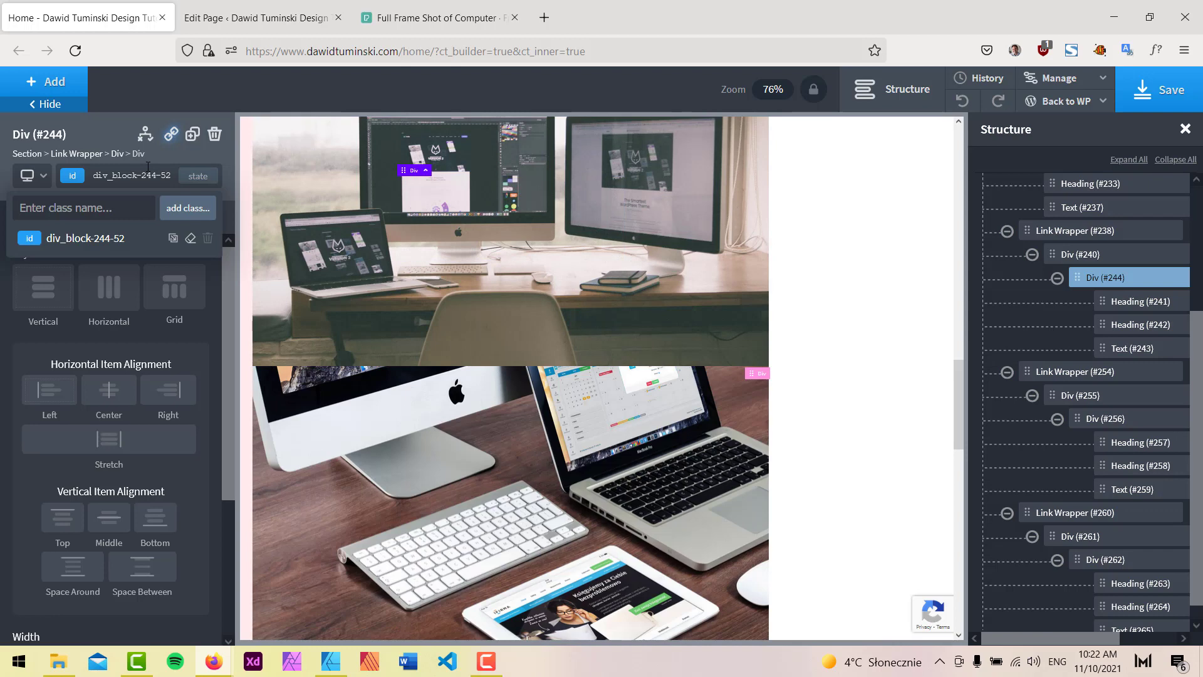
text(subcont-portf)
key(Return)
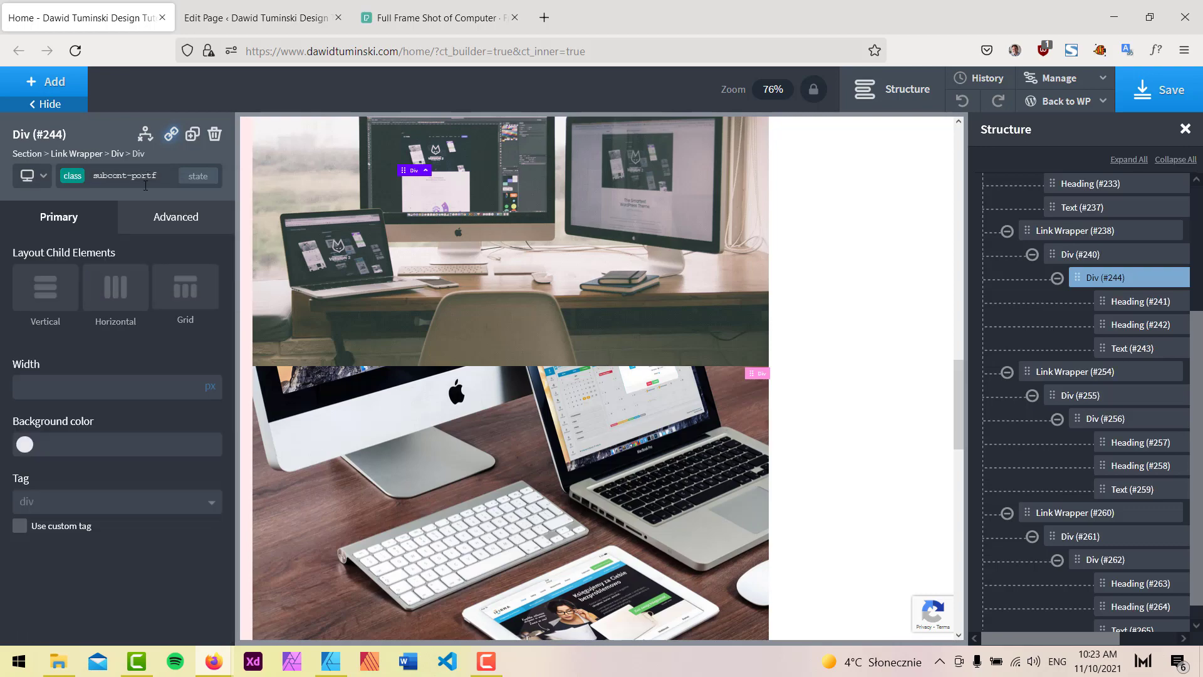
Give the subcont-portf class a vertical layout with horizontally centered items at less than 768px.
click(35, 176)
click(65, 269)
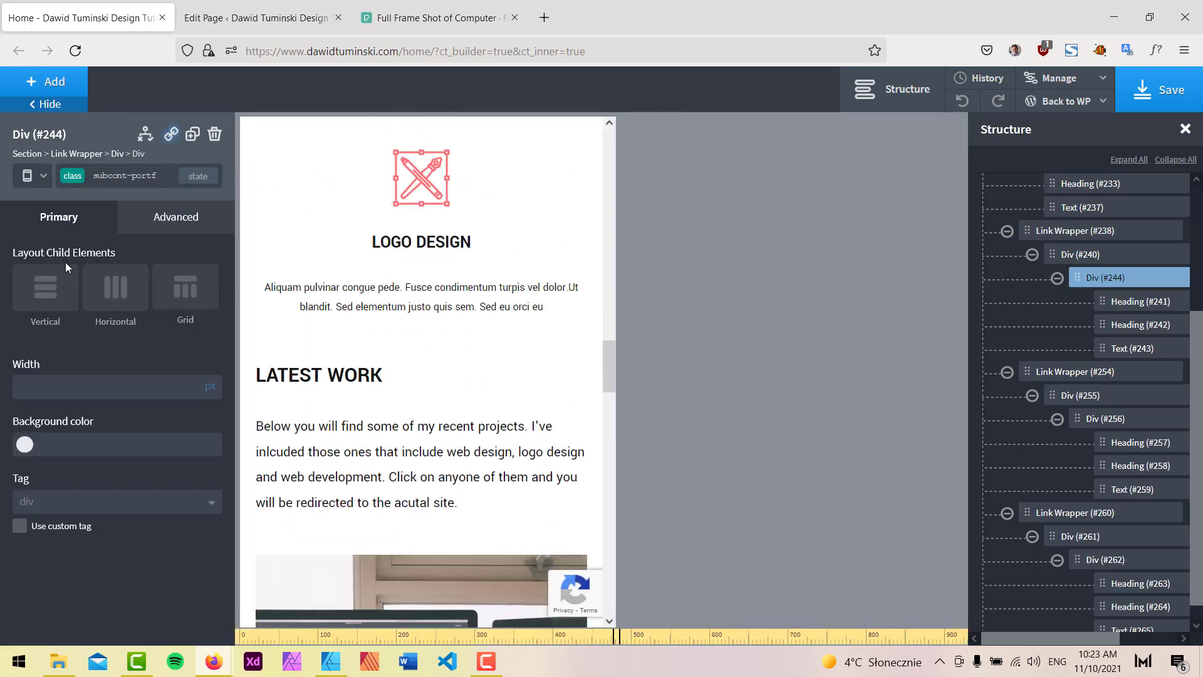
click(67, 302)
click(119, 401)
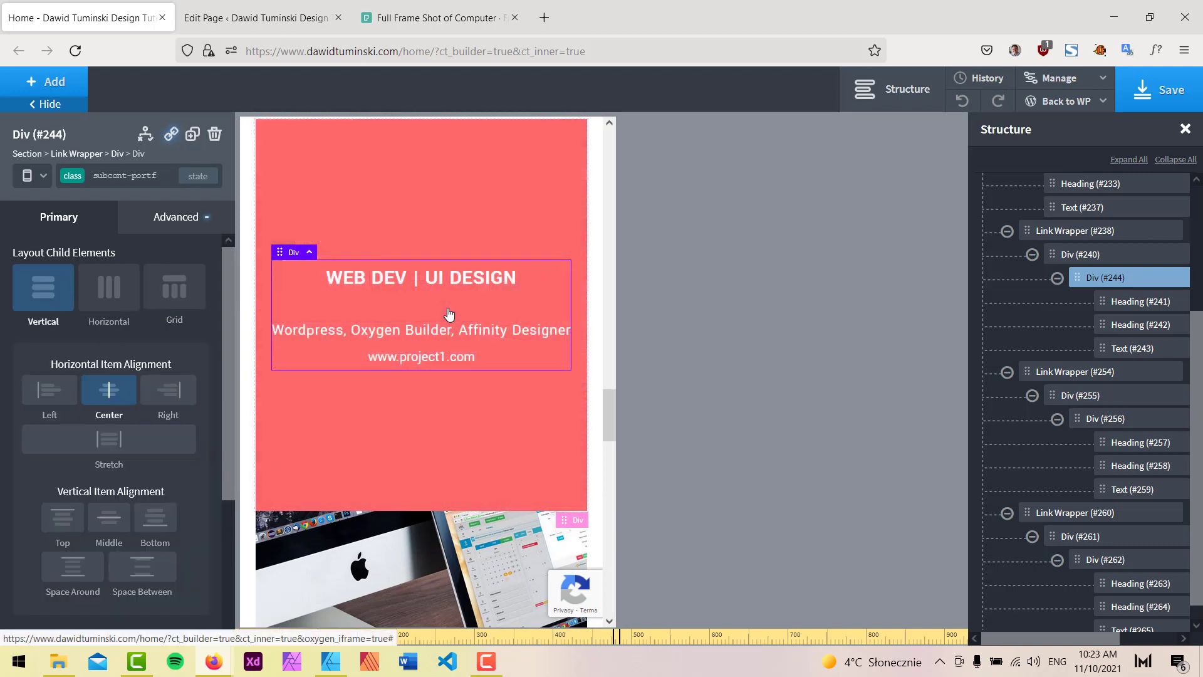
scroll(450, 313, down, 5)
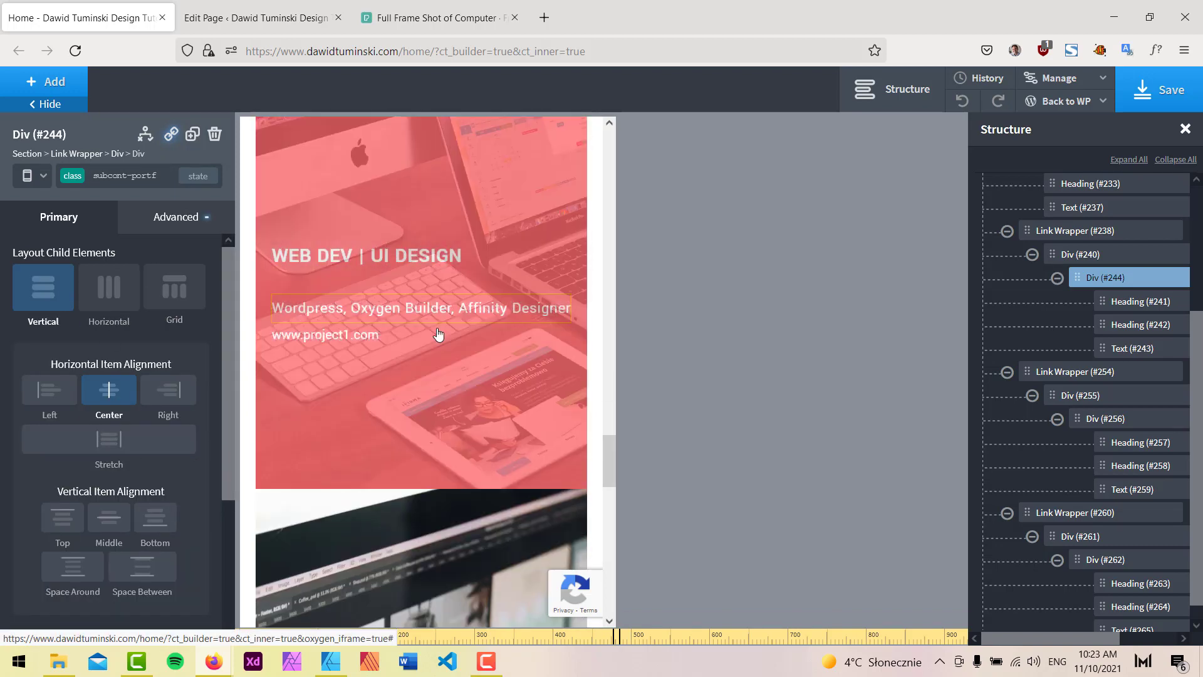
Assign the existing subcont-portf class to the second project's inner text div.
click(490, 269)
click(149, 179)
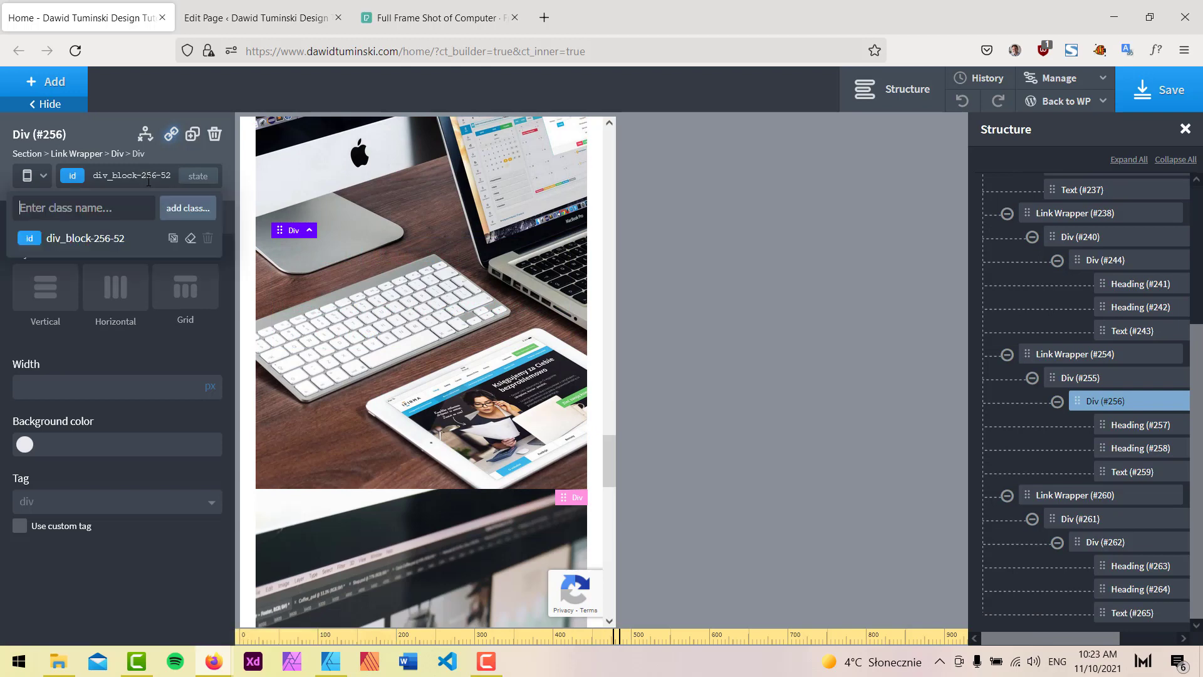
text(su)
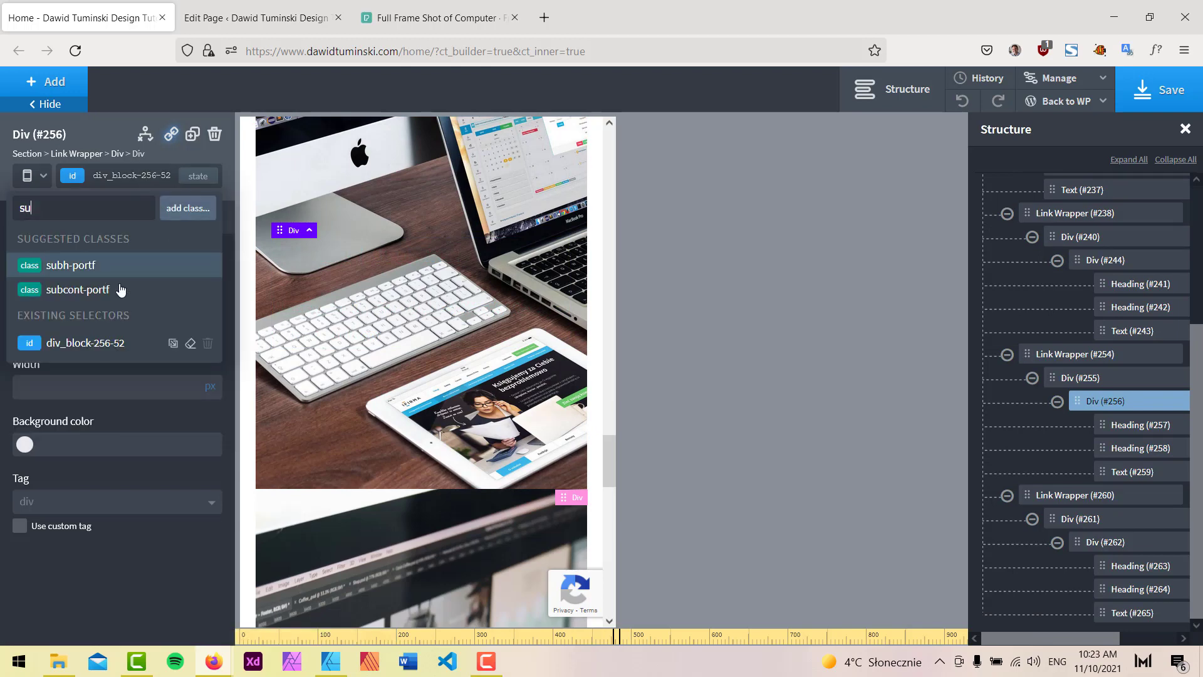
click(78, 290)
Assign the existing subcont-portf class to the third project's inner text div.
scroll(465, 268, down, 1)
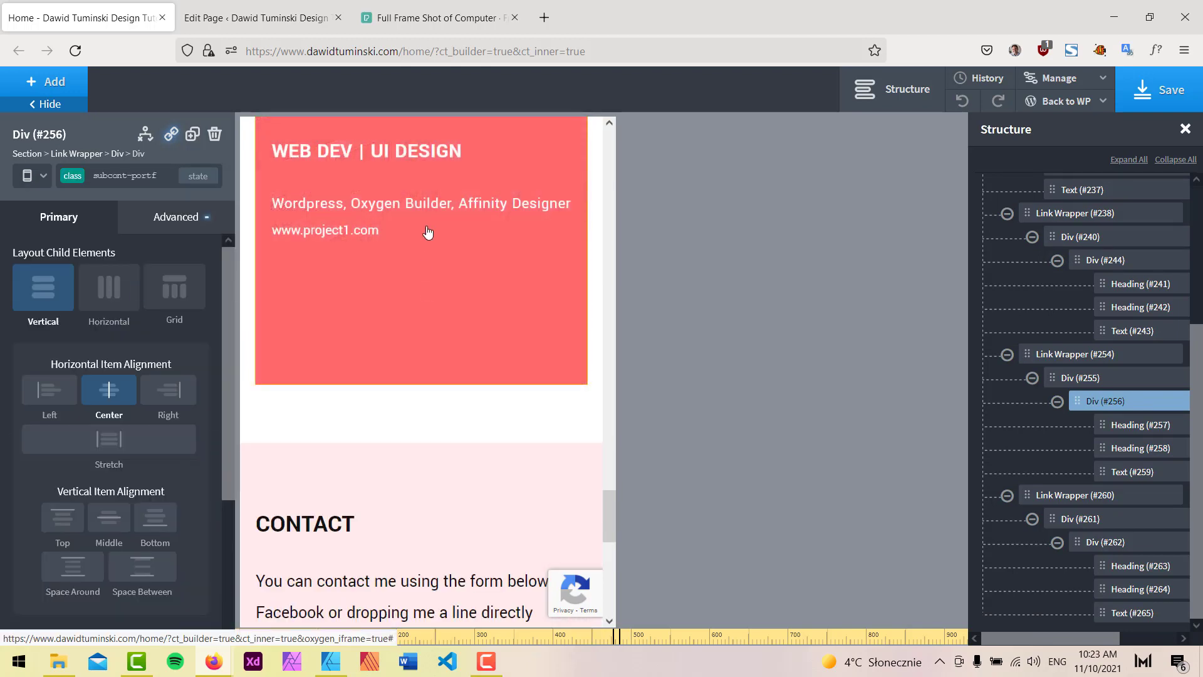
click(453, 208)
click(491, 148)
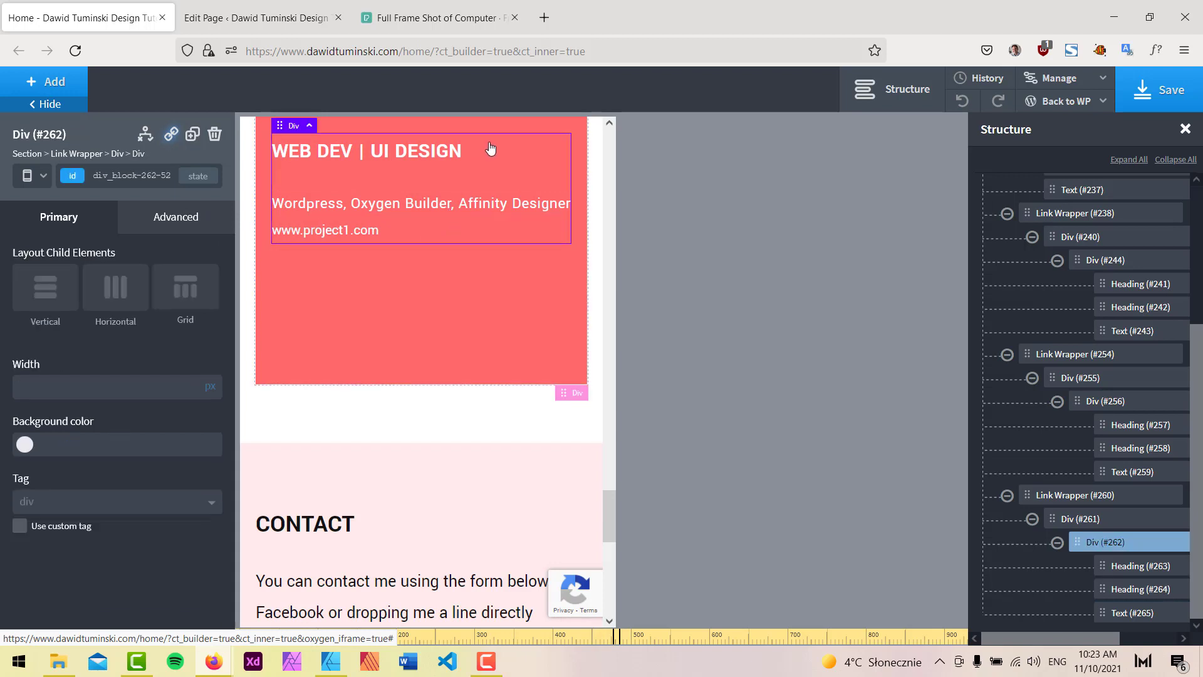
click(130, 166)
text(su)
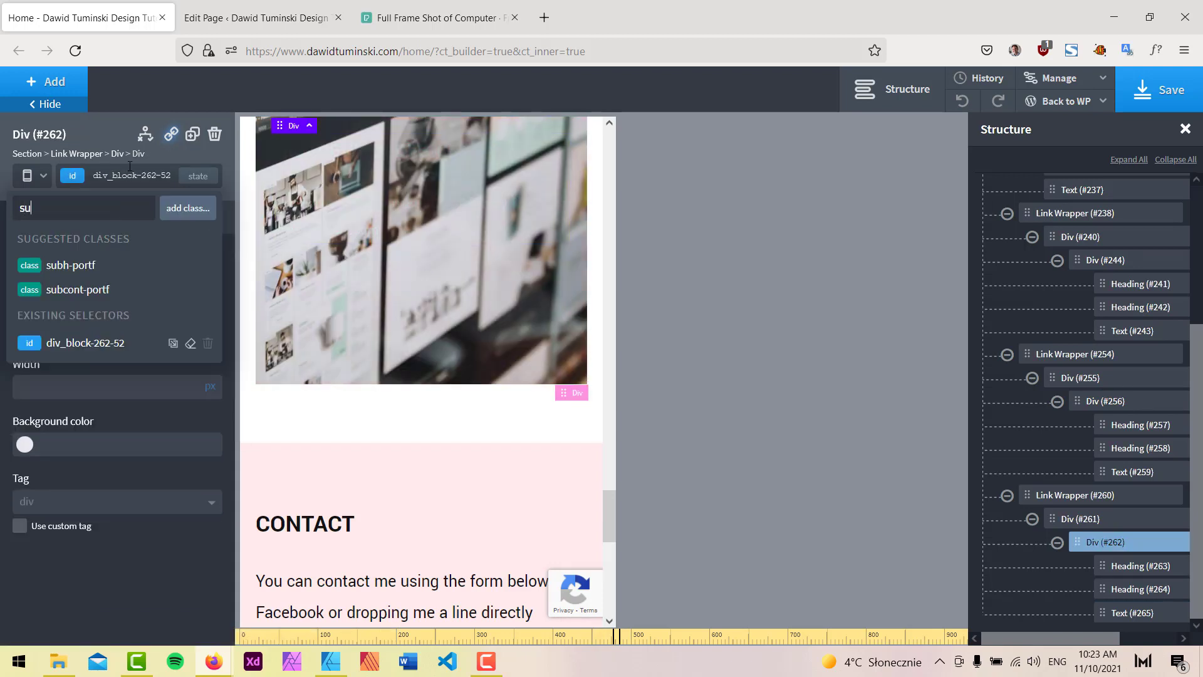
click(96, 290)
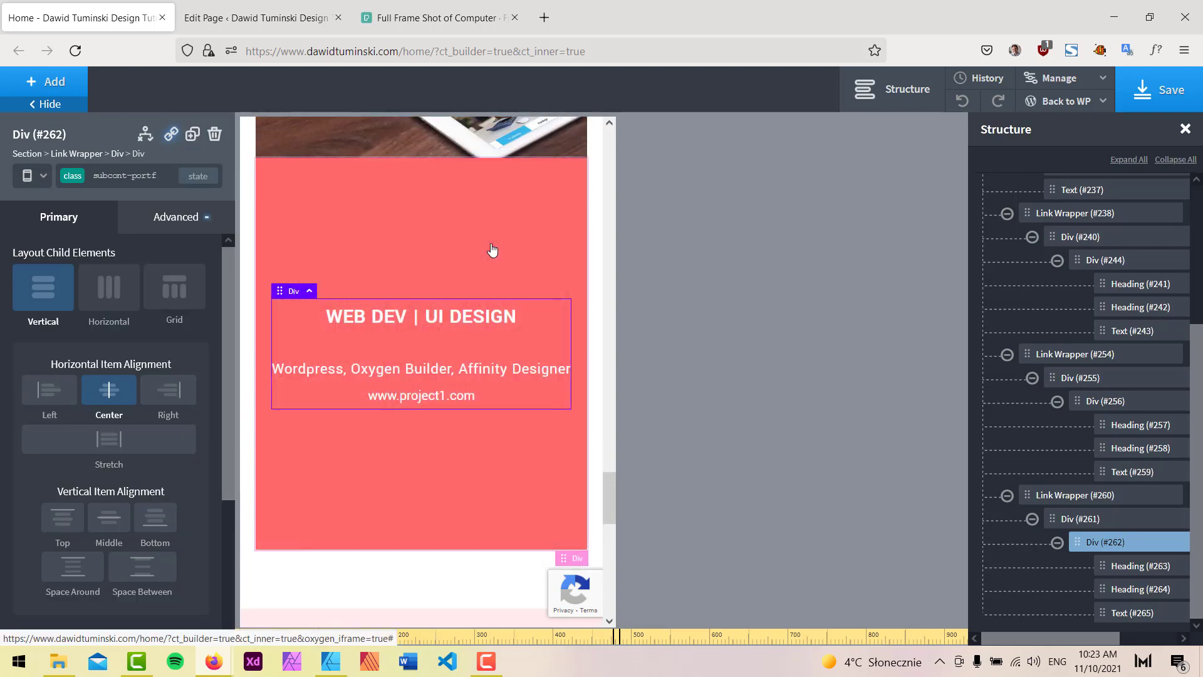
Return to the all-devices view and inspect the SEE MORE text below the projects in the Affinity Designer mockup.
click(38, 176)
click(47, 199)
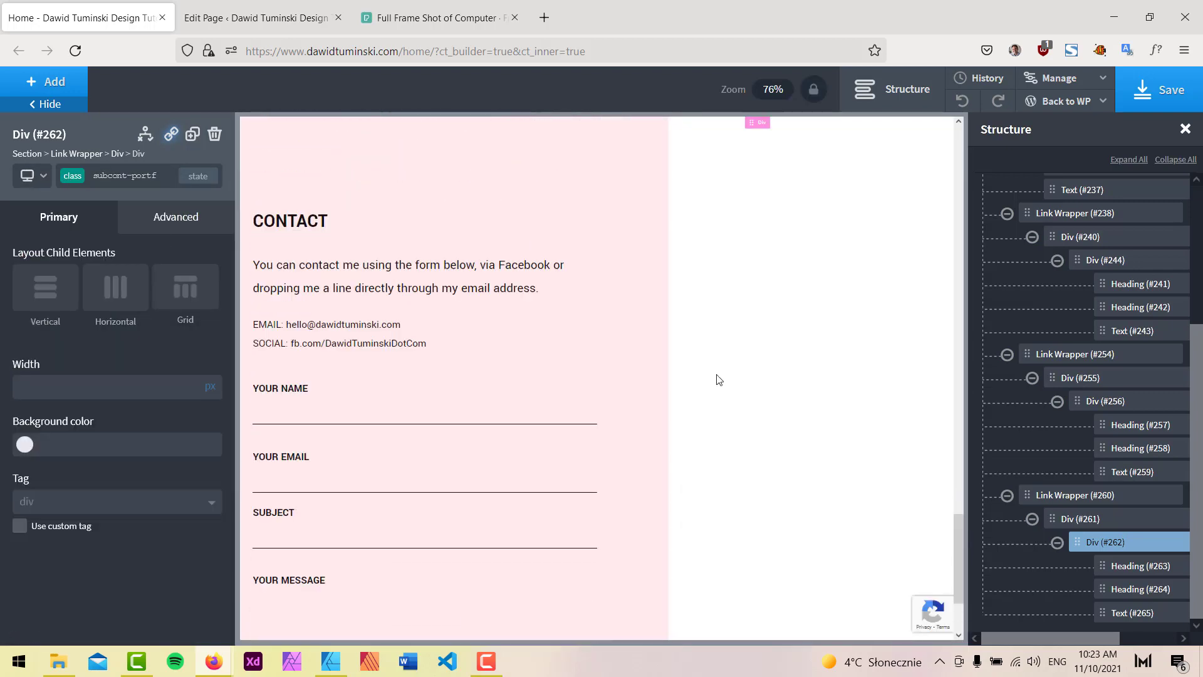
click(330, 661)
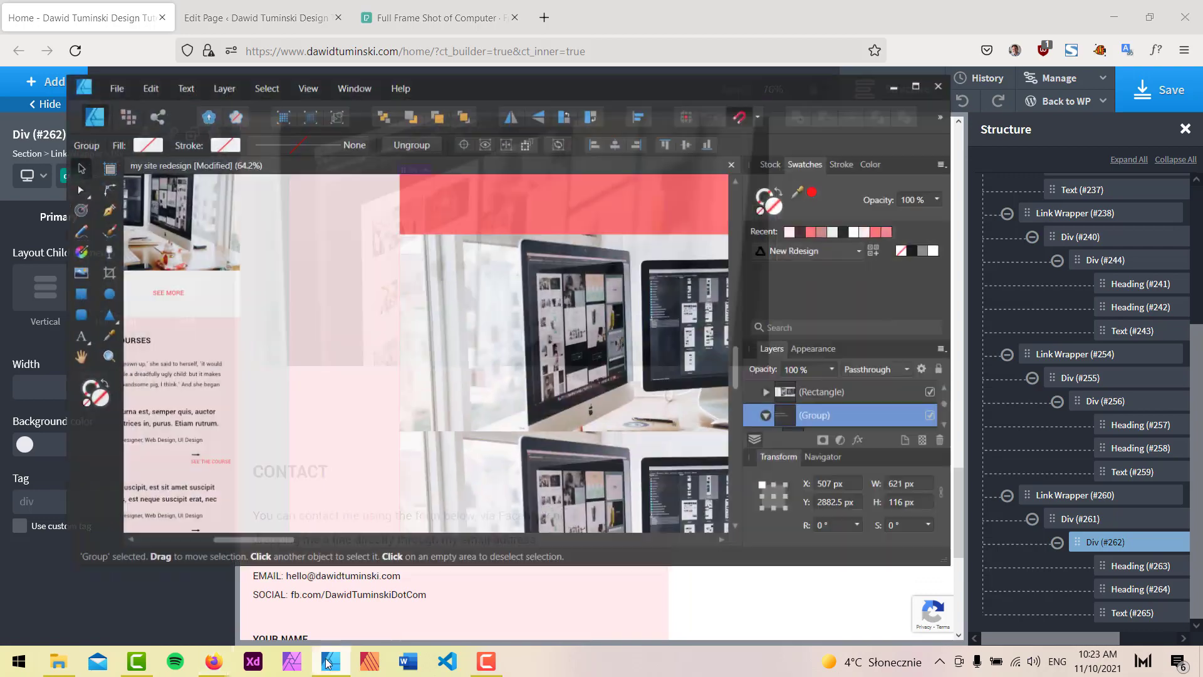
click(926, 73)
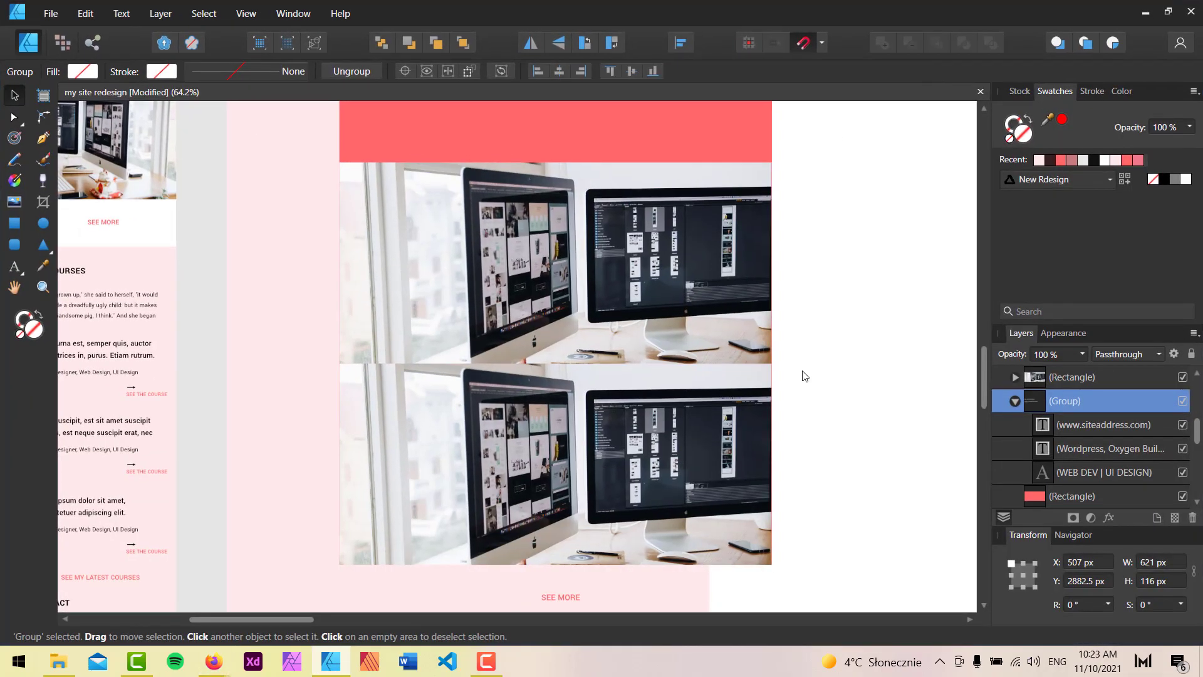
scroll(802, 370, down, 3)
click(558, 362)
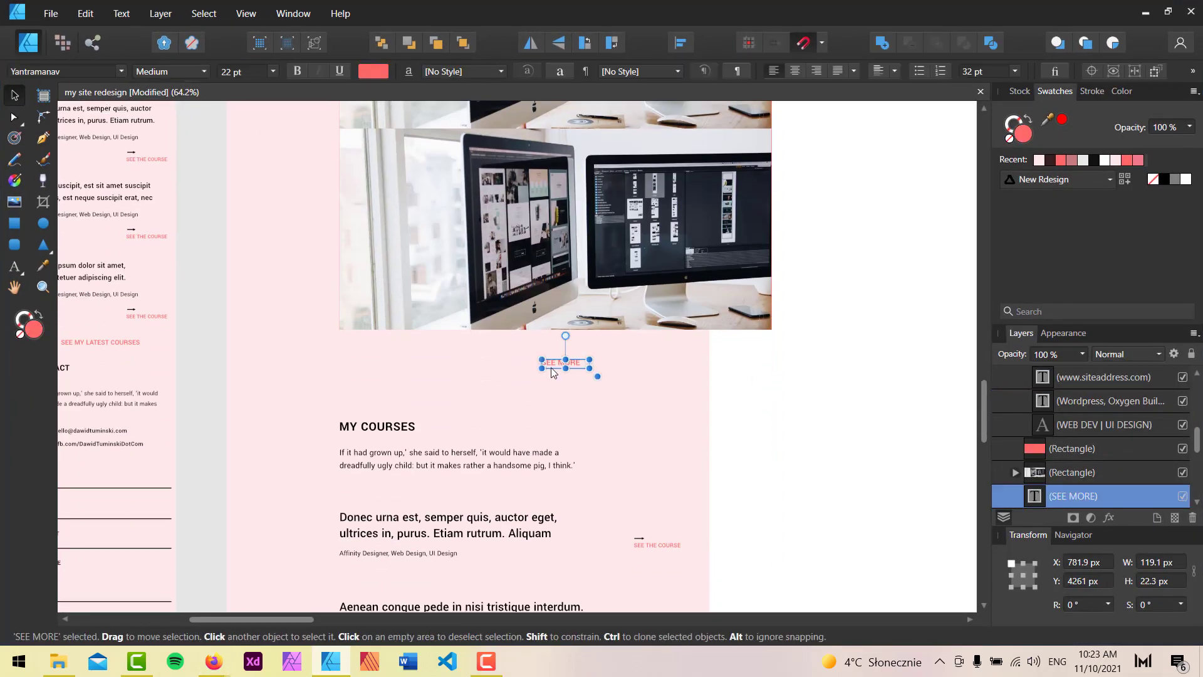
key(alt+Tab)
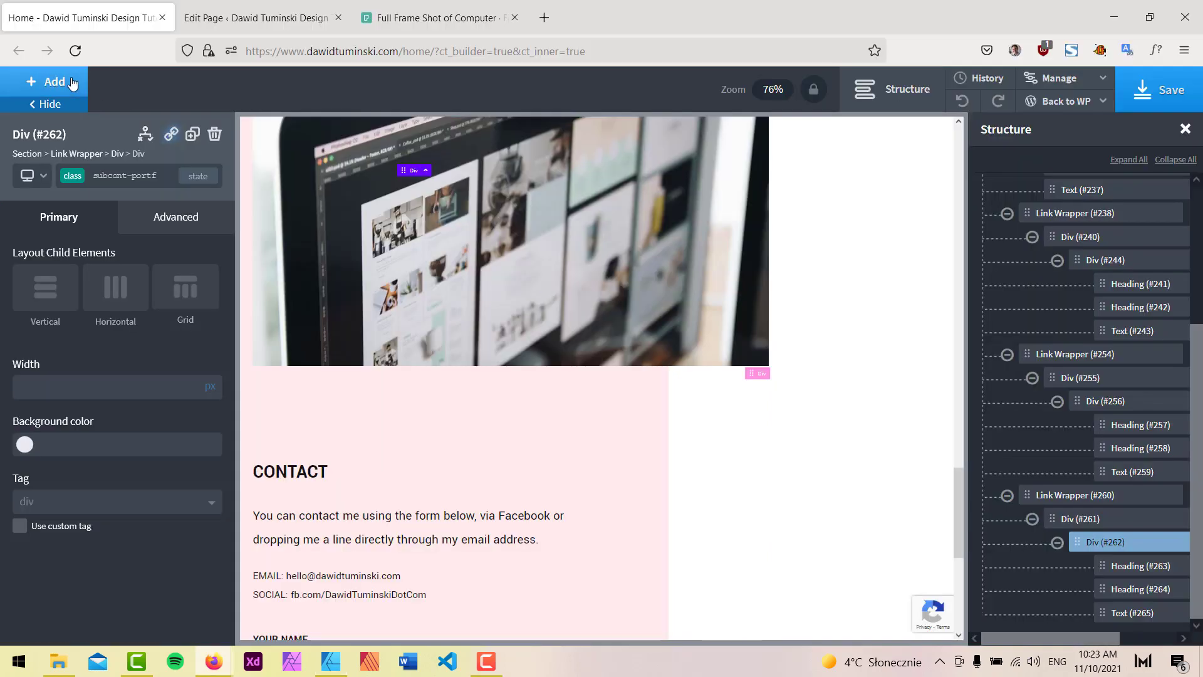
Add a Heading element to the page.
click(73, 84)
text(hea)
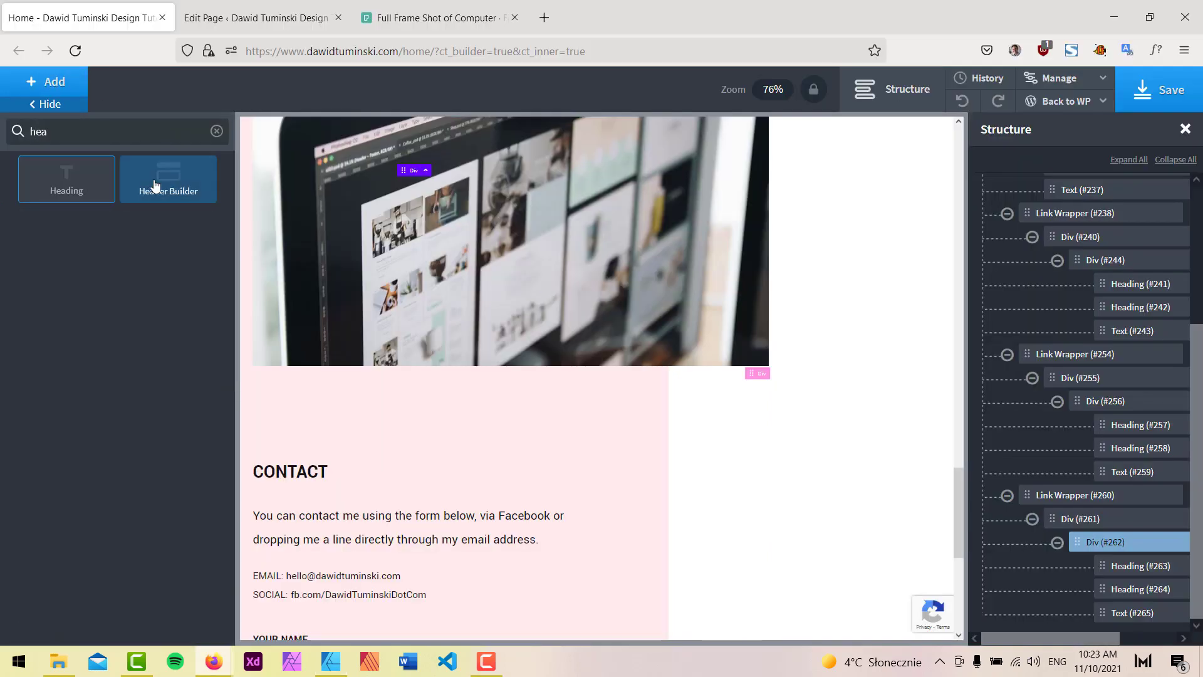
click(99, 183)
Collapse the project blocks in the page structure and move the new heading into the section, directly below the third project's link wrapper.
drag(1103, 613, 1042, 606)
click(1010, 504)
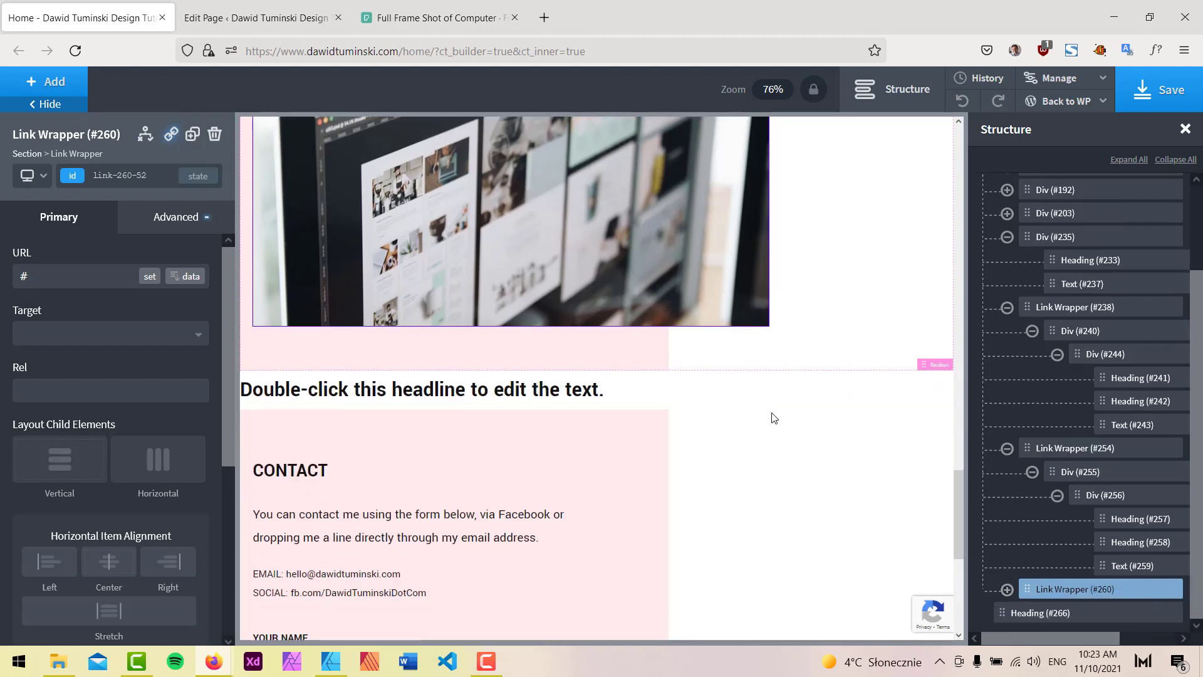
click(1007, 236)
click(1006, 308)
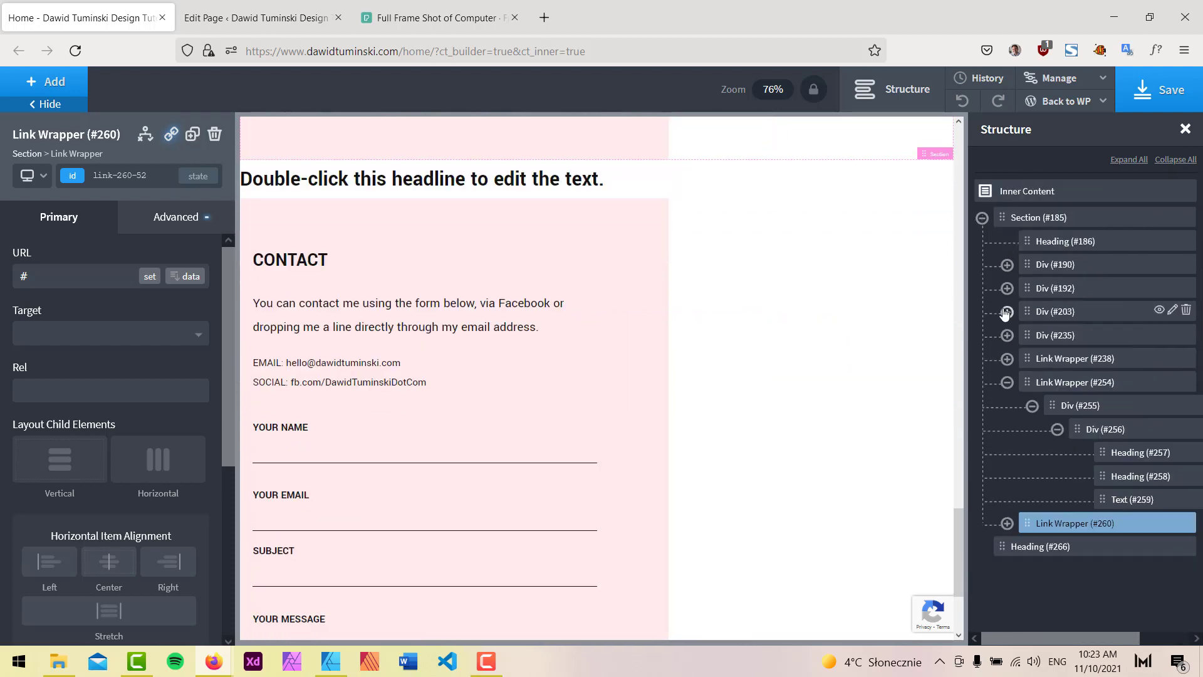
click(1009, 381)
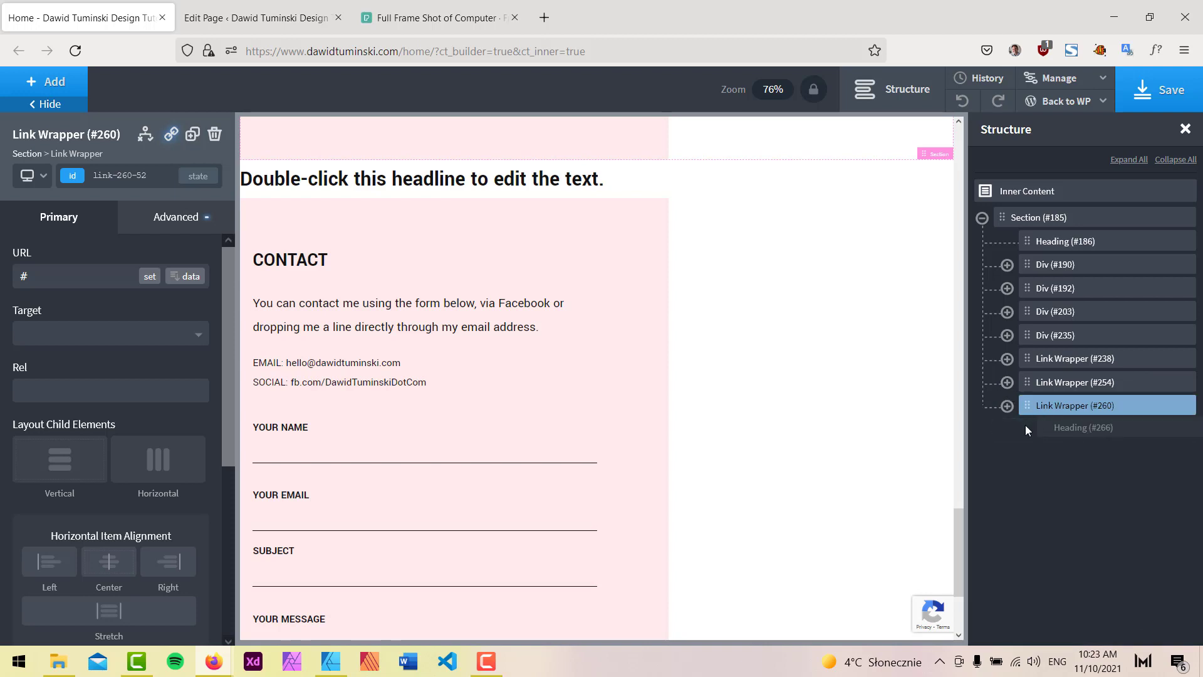
mouse_move(1029, 423)
mouse_down()
mouse_move(1030, 240)
mouse_move(1037, 421)
mouse_up()
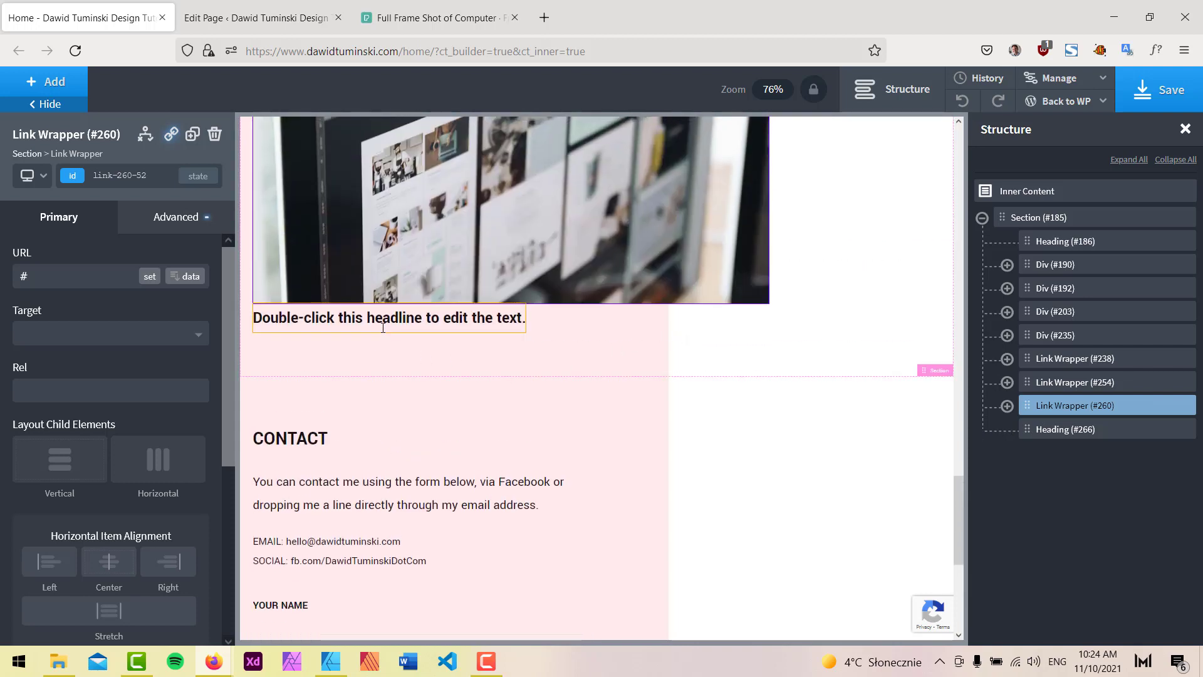
Replace the new heading's text with SEE MORE.
click(382, 327)
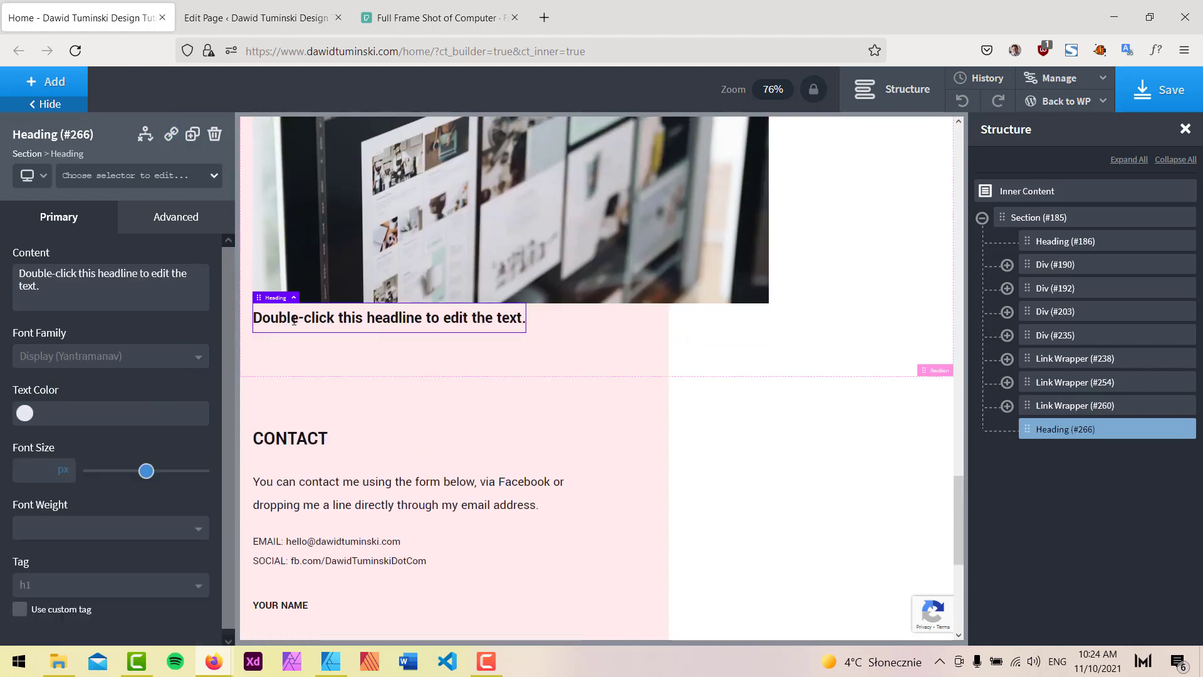
triple_click(151, 287)
text(s)
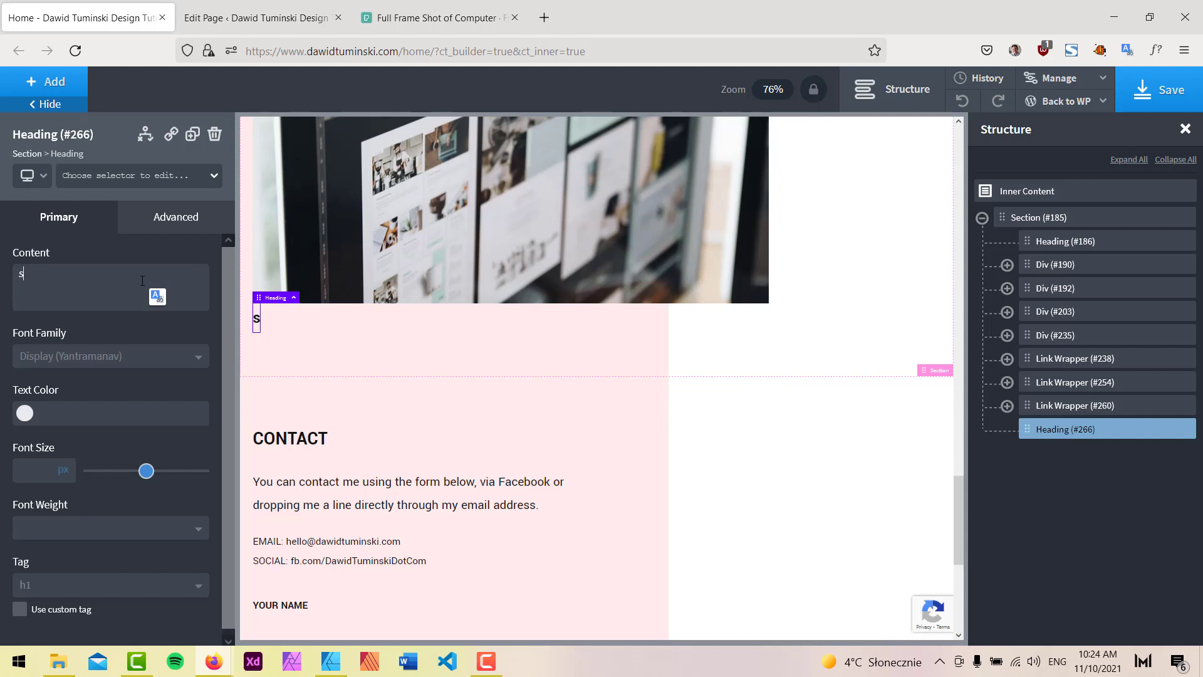
text(e)
key(BackSpace)
key(BackSpace)
text(SEE MORE)
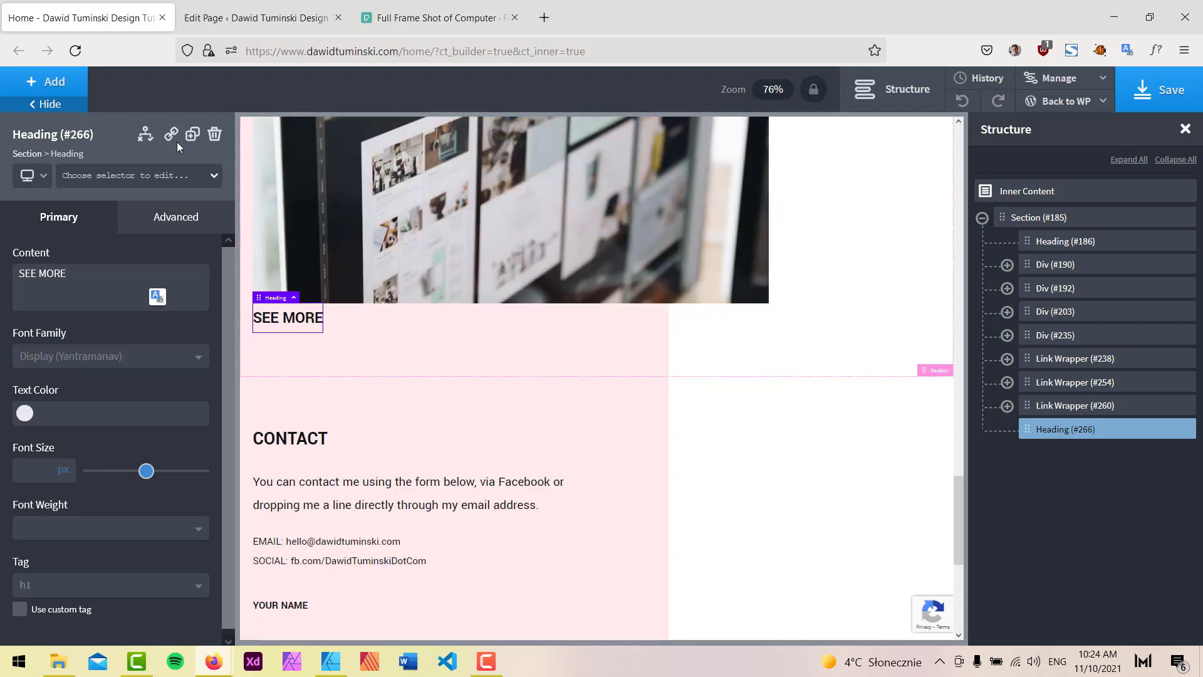
Wrap the SEE MORE heading in a link to the existing Portfolio page.
click(171, 134)
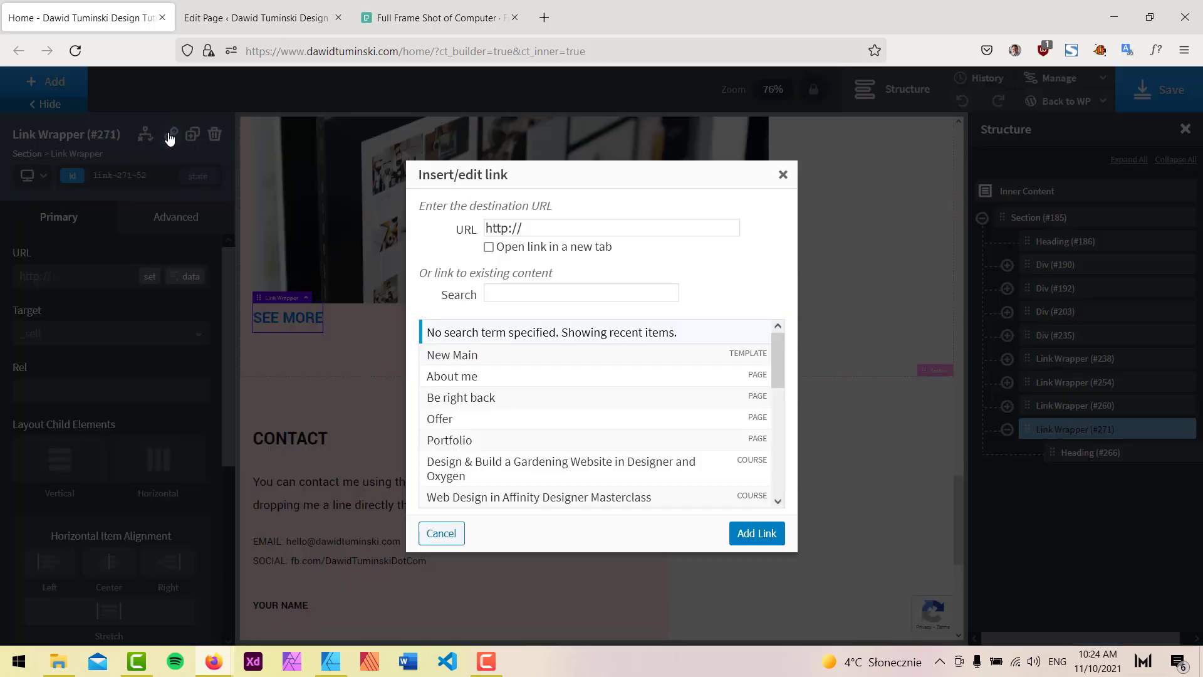
click(460, 439)
click(772, 534)
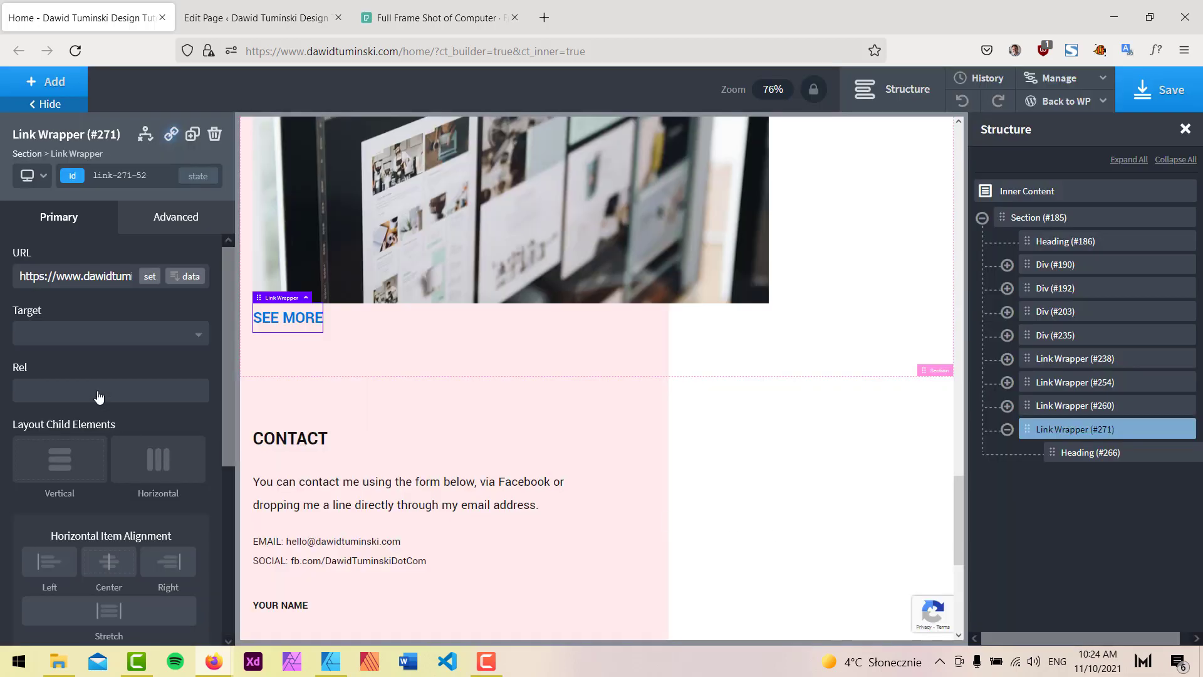
Set the SEE MORE link wrapper's top margin to 50 px.
click(167, 220)
click(165, 306)
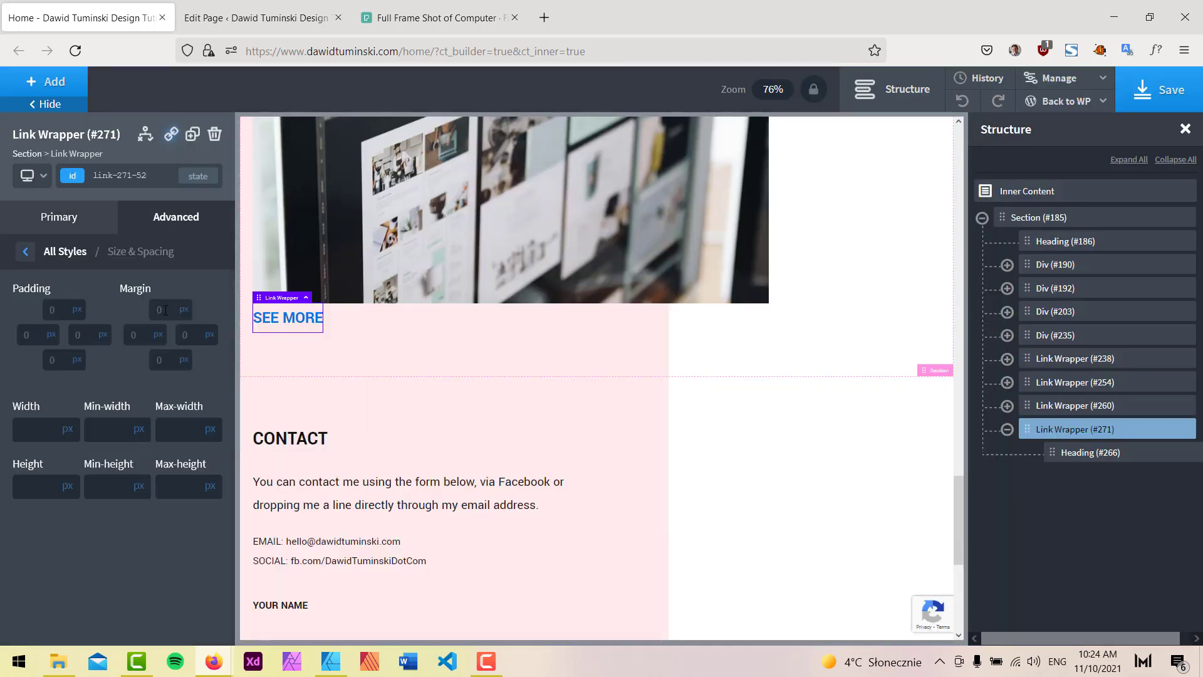
text(50)
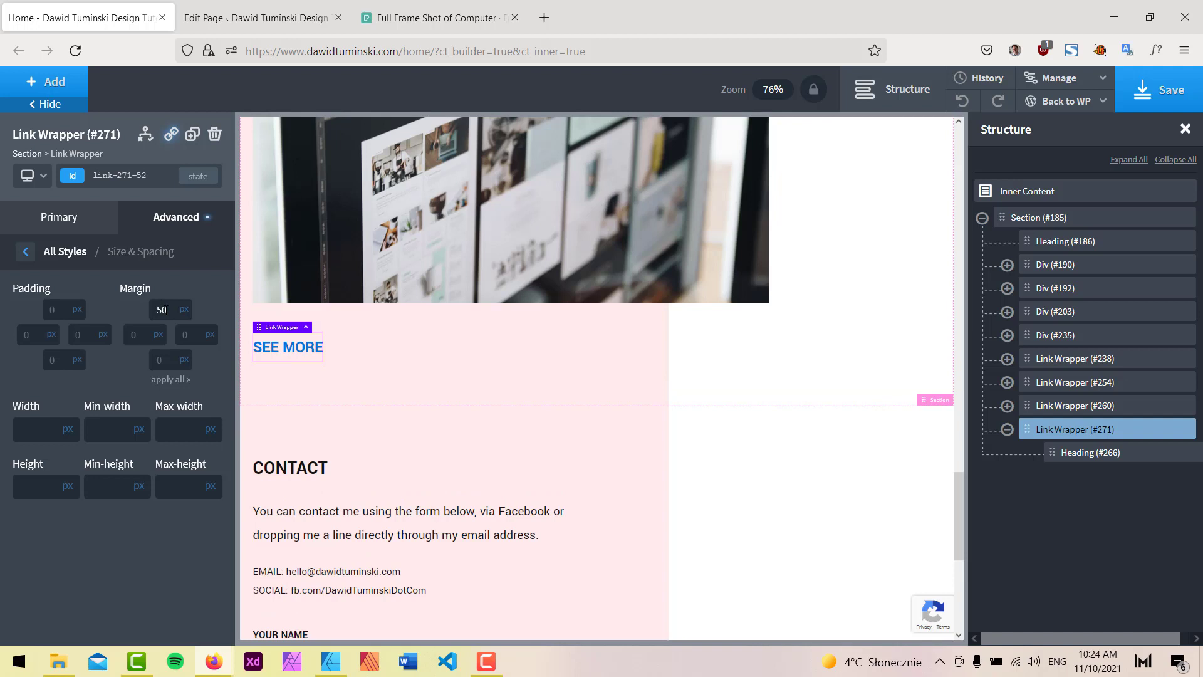
Set the SEE MORE link wrapper's text color to the coral red from the New Design palette.
click(25, 252)
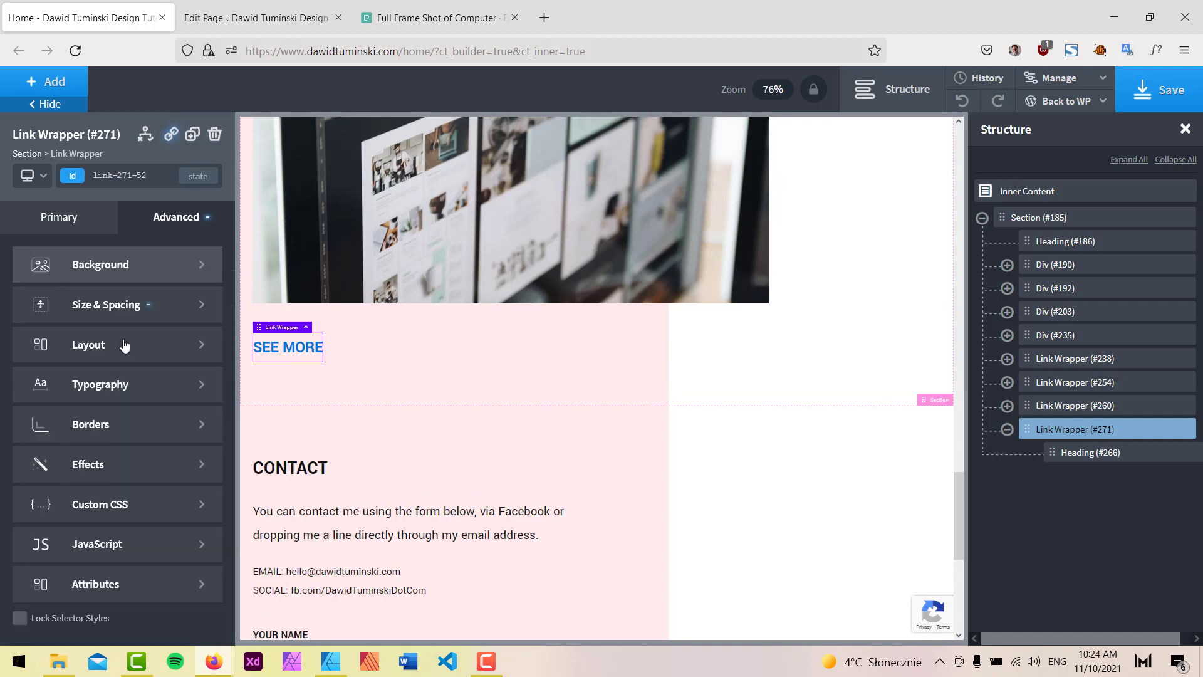
click(109, 401)
click(25, 370)
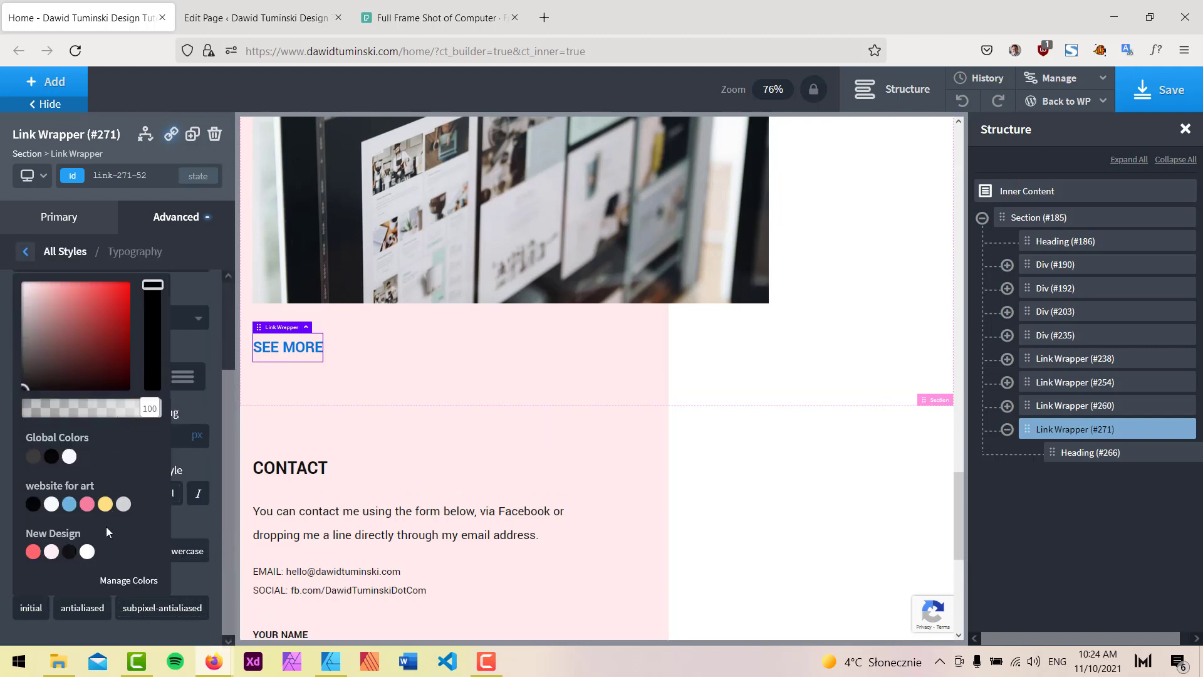
click(33, 552)
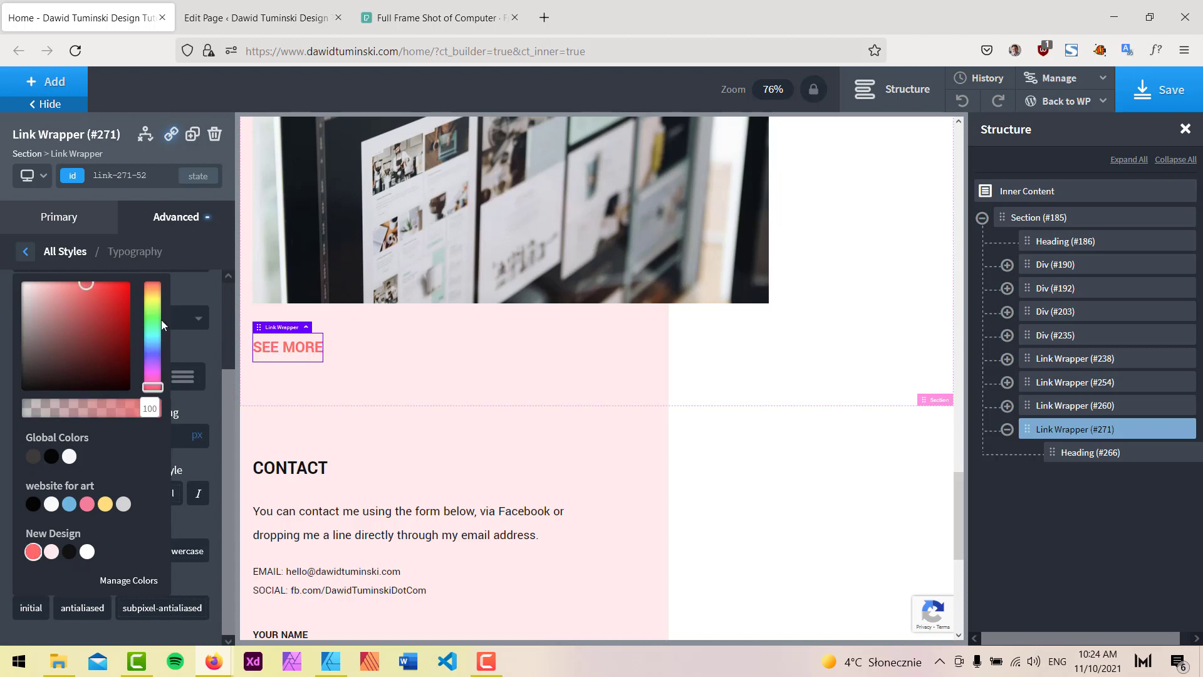
click(204, 283)
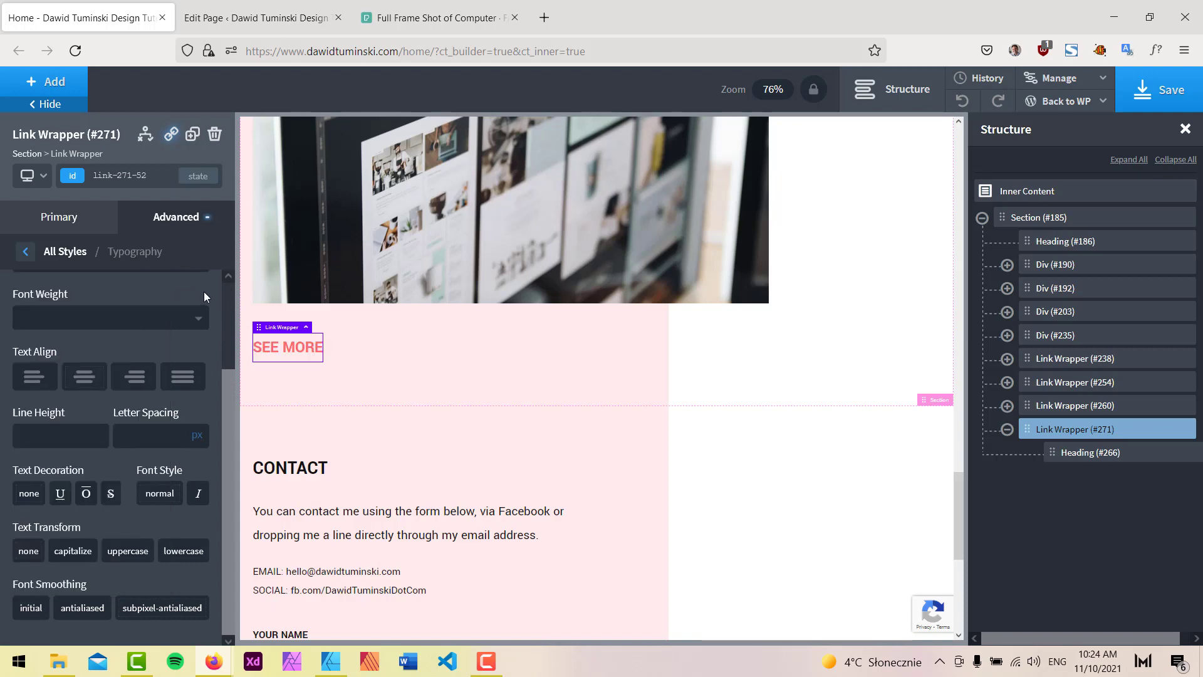
Center the SEE MORE link wrapper by setting its left and right margins to auto, and save the page.
click(1073, 431)
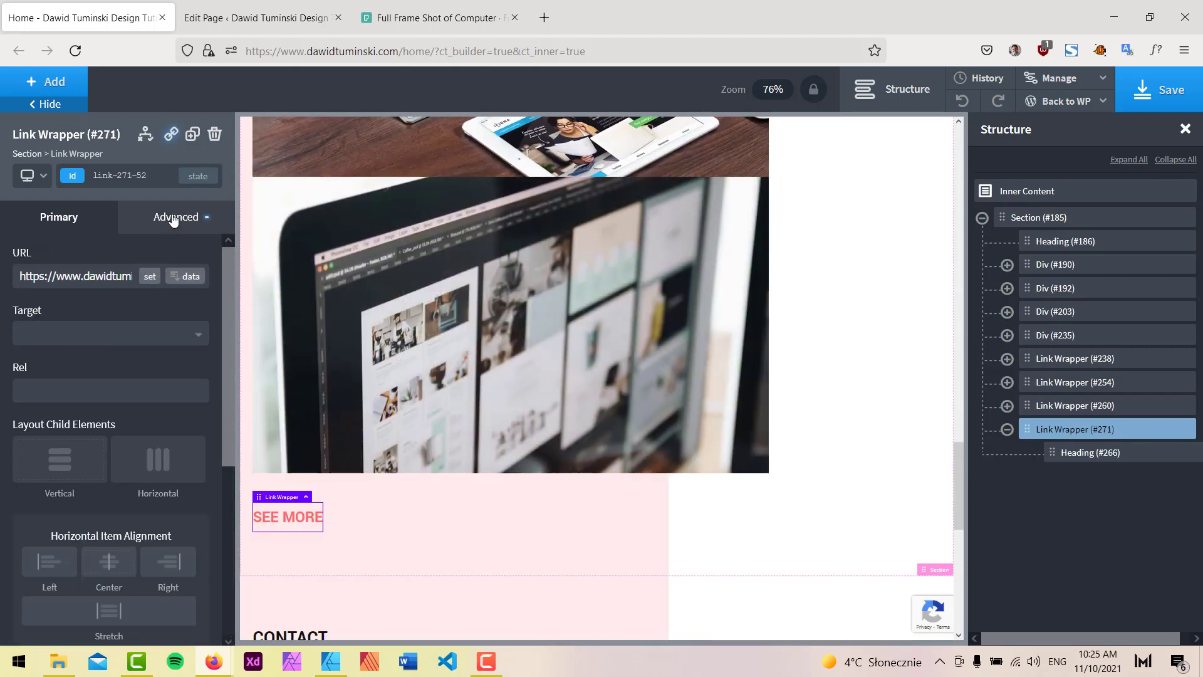
click(175, 217)
click(144, 304)
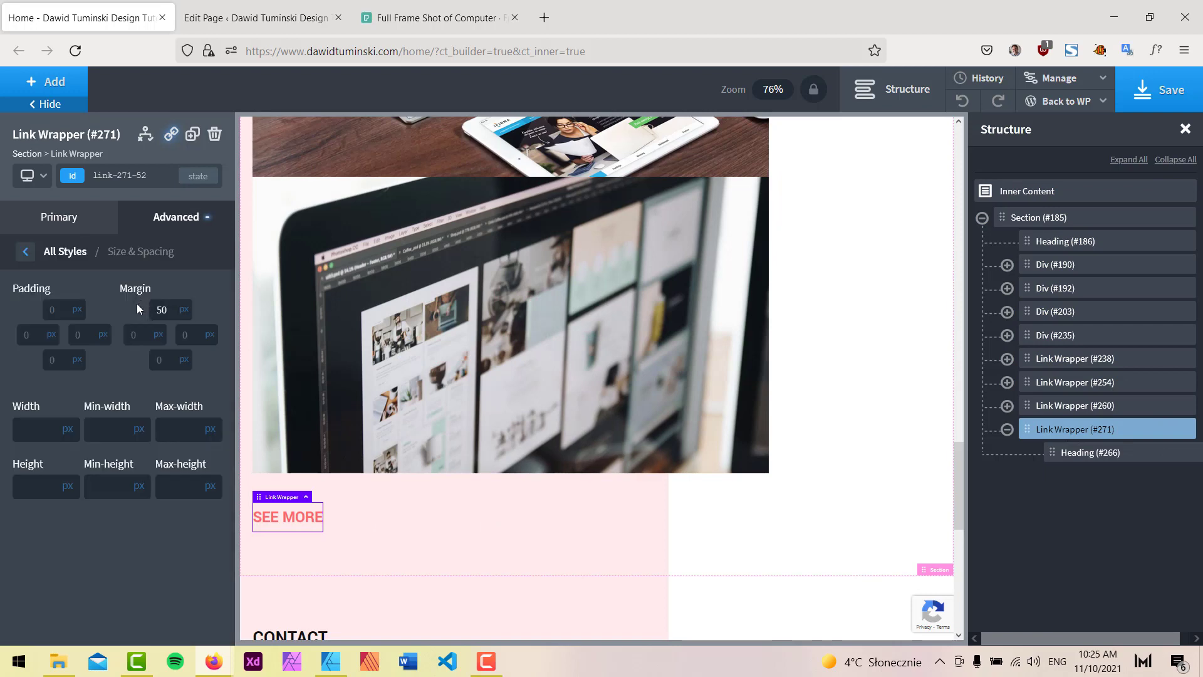
click(160, 341)
click(160, 366)
click(211, 337)
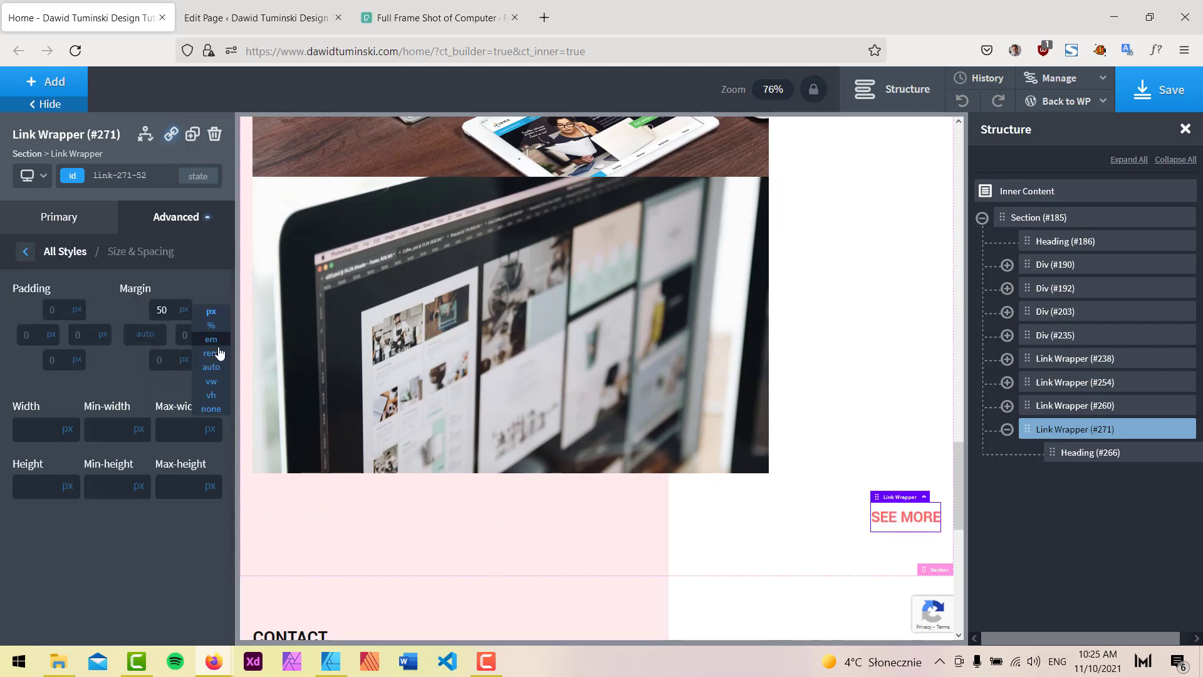
click(220, 368)
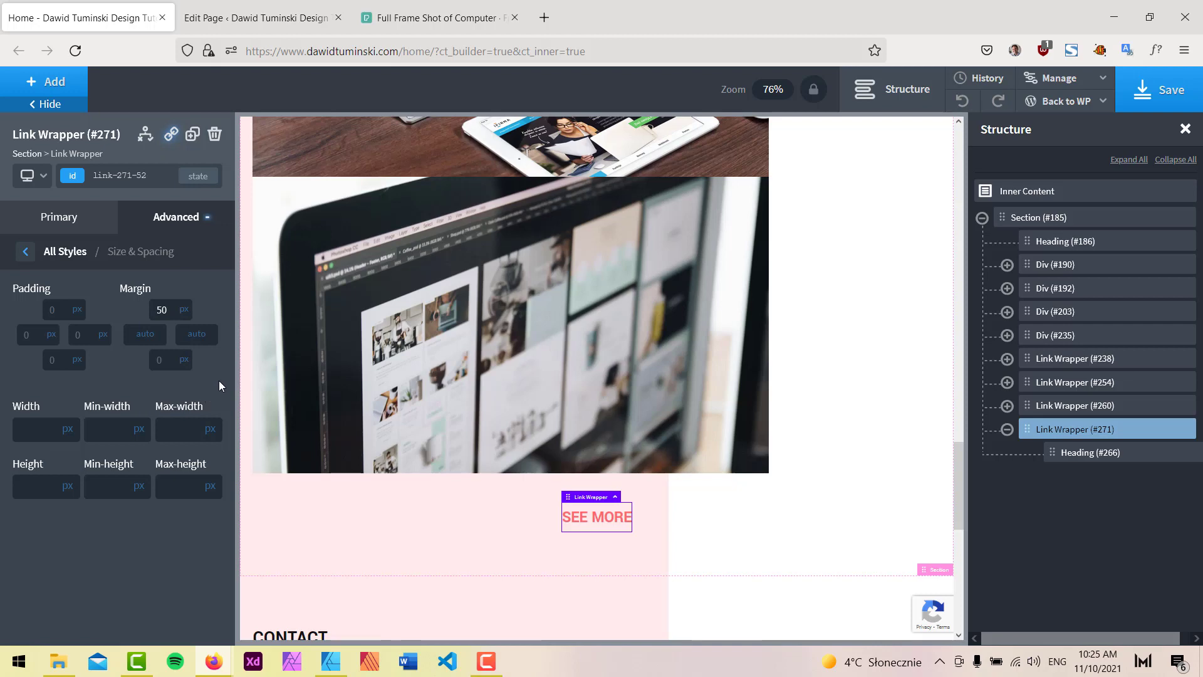
click(1169, 98)
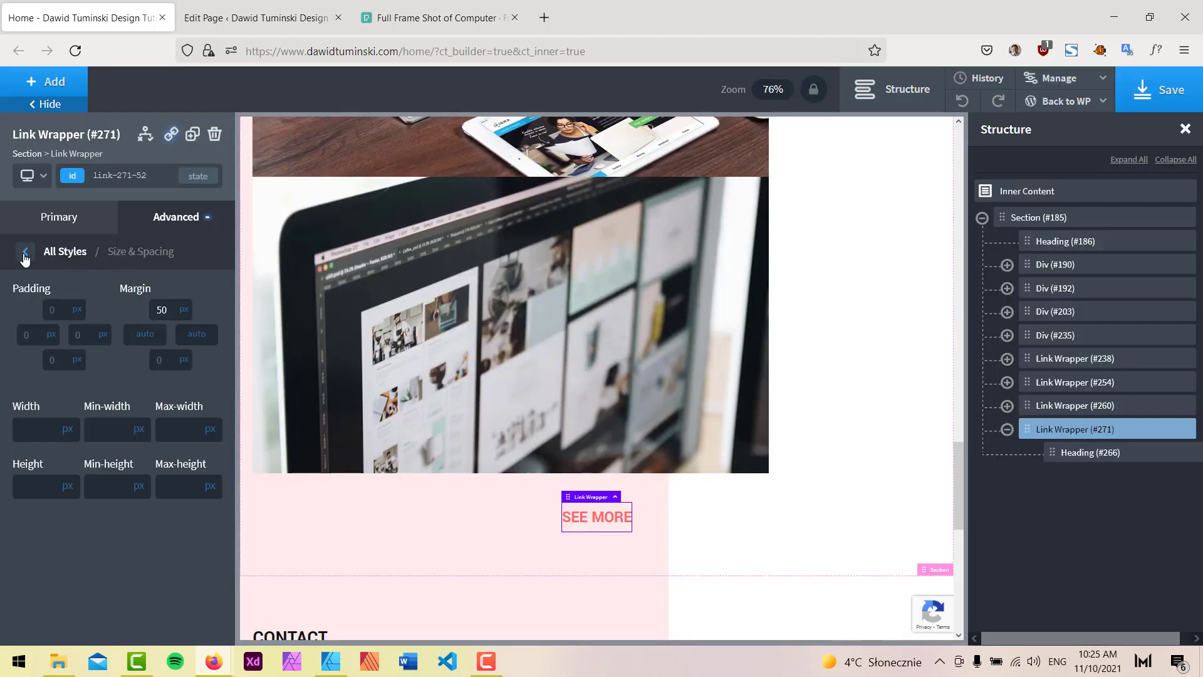
click(25, 254)
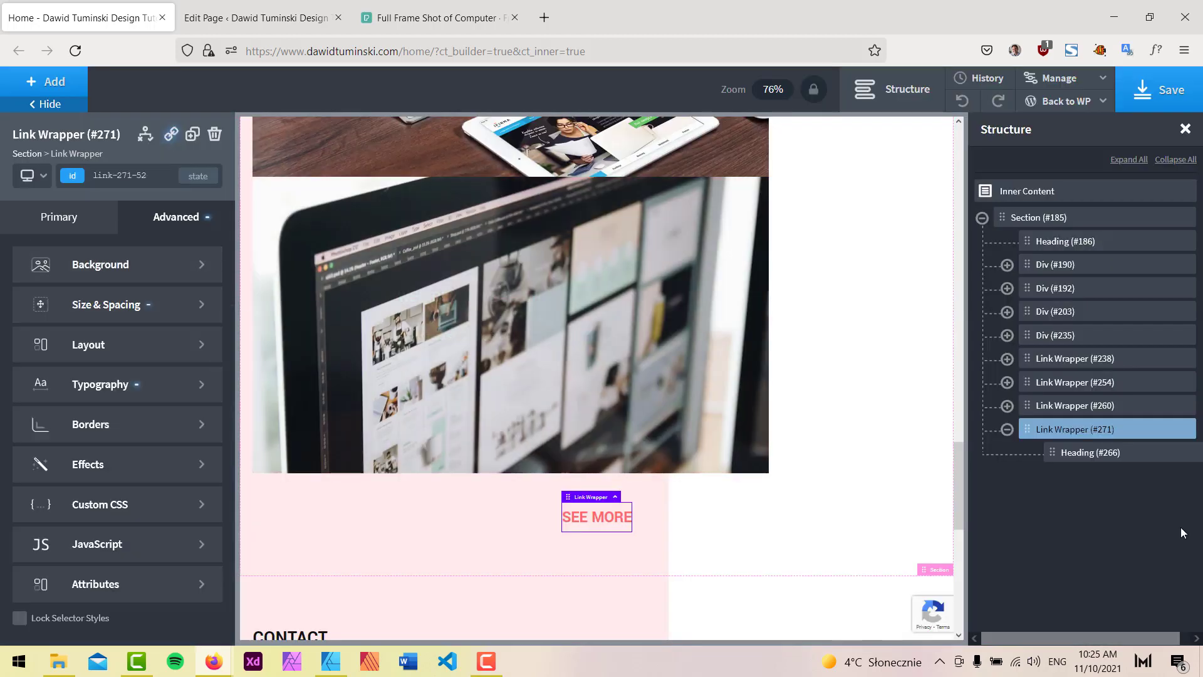
Change the SEE MORE heading's tag to h3 and set its font size to 22 px.
click(1118, 454)
click(128, 585)
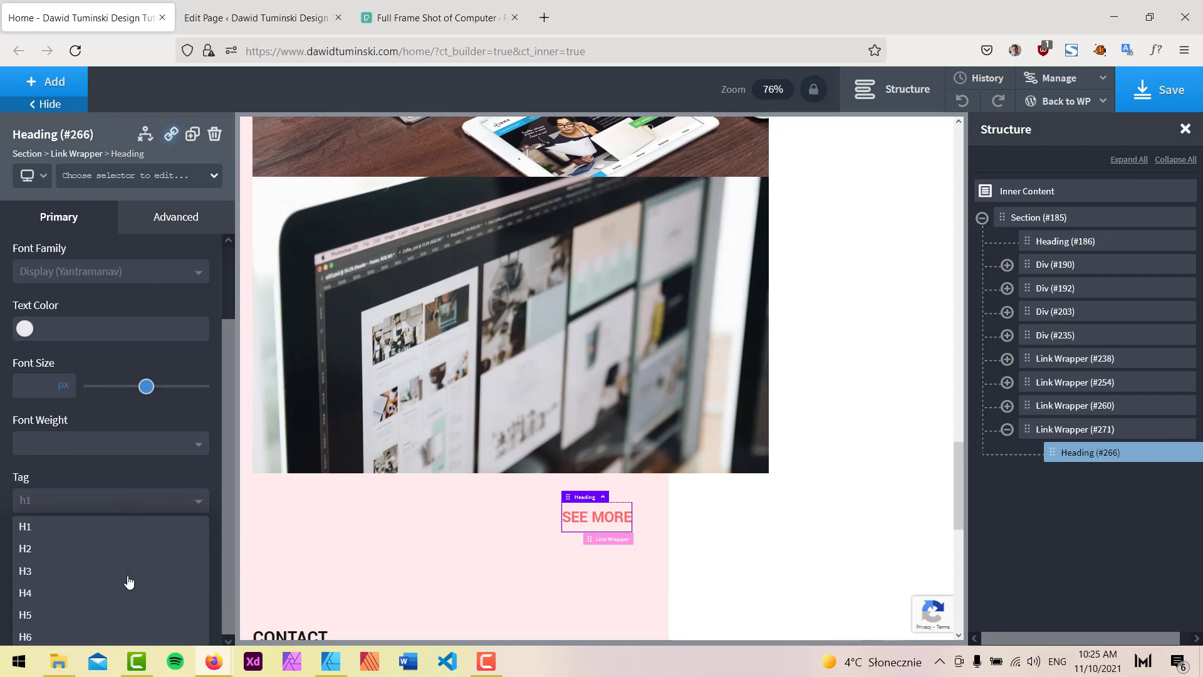
click(87, 576)
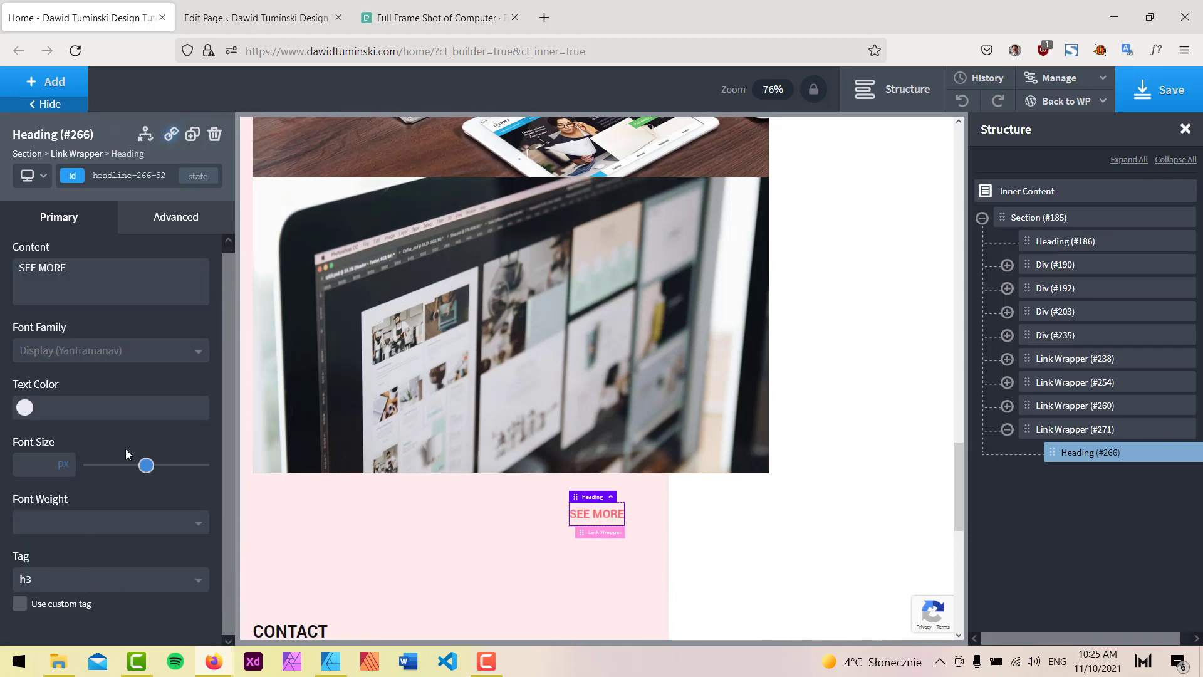
click(30, 461)
text(22)
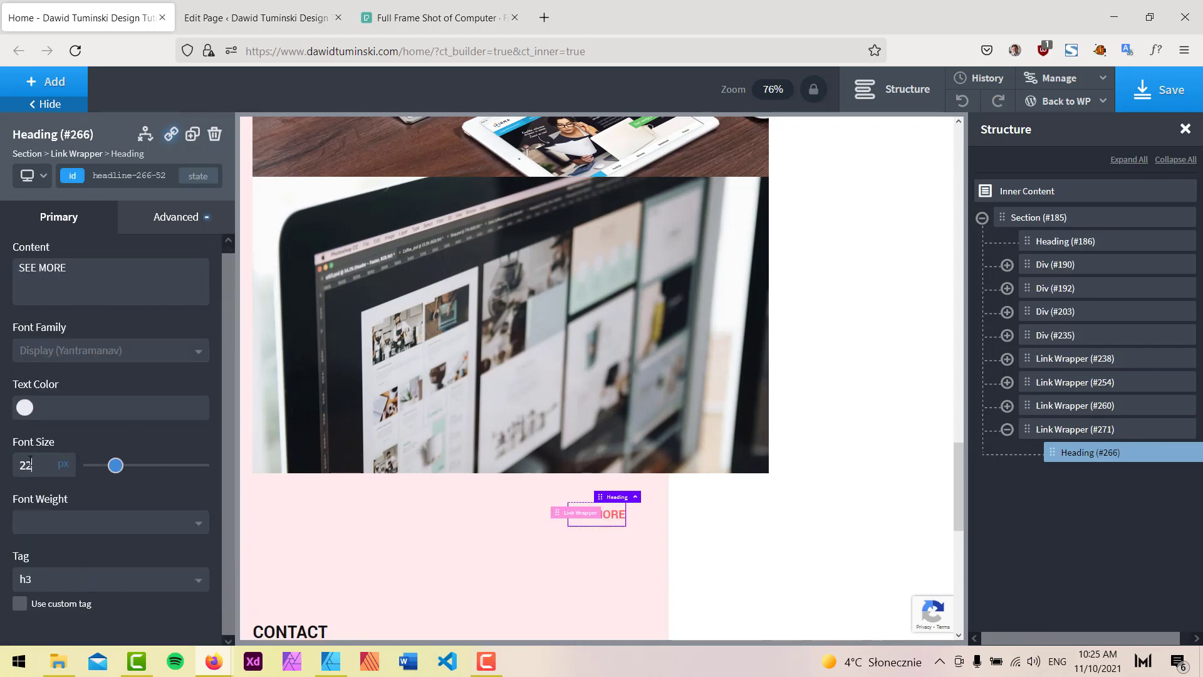
Check the SEE MORE text's styling in the Affinity Designer mockup and return to the page builder in Firefox.
click(329, 663)
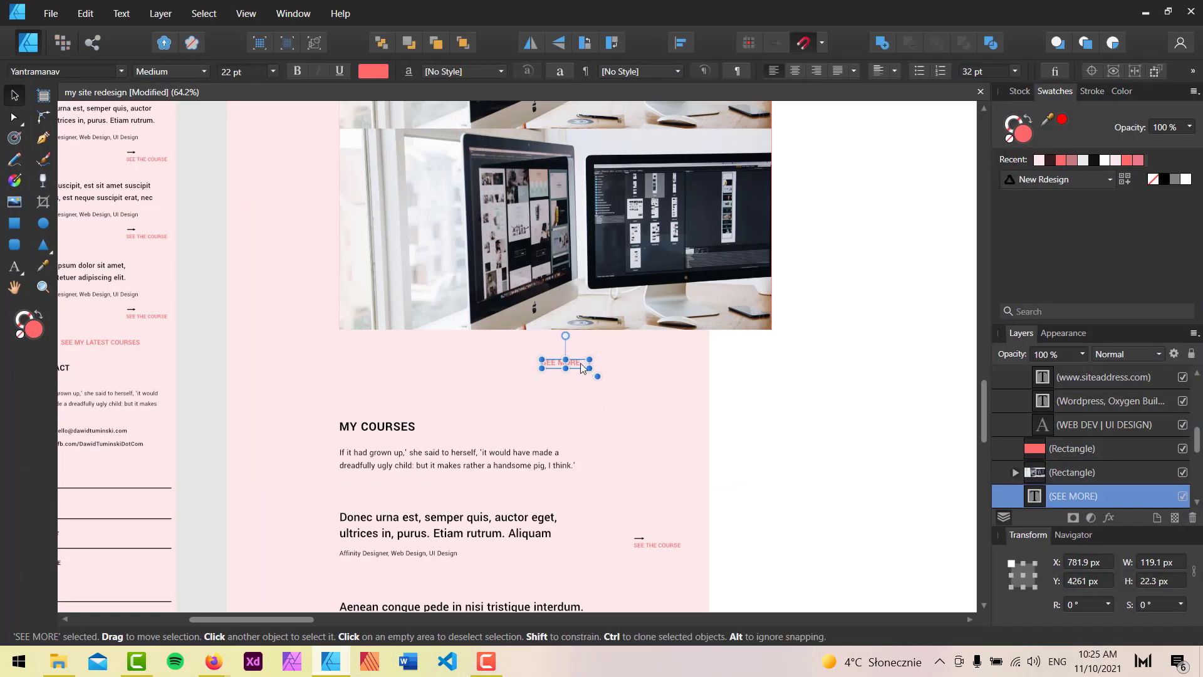
mouse_move(225, 662)
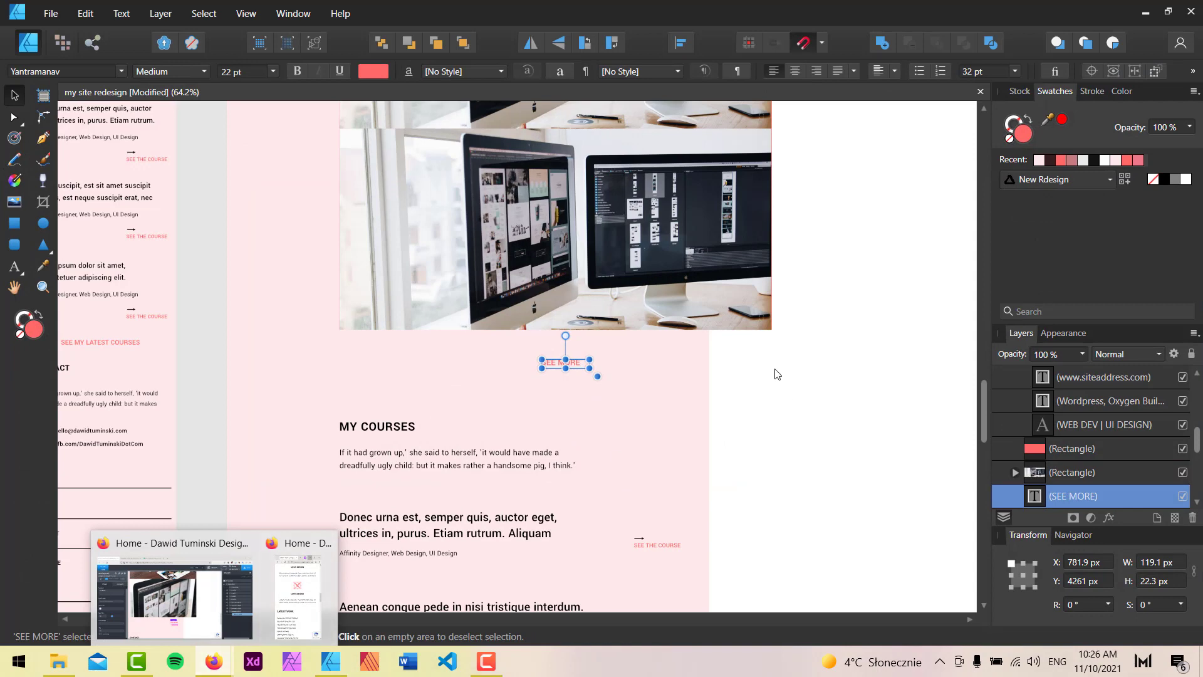
click(202, 622)
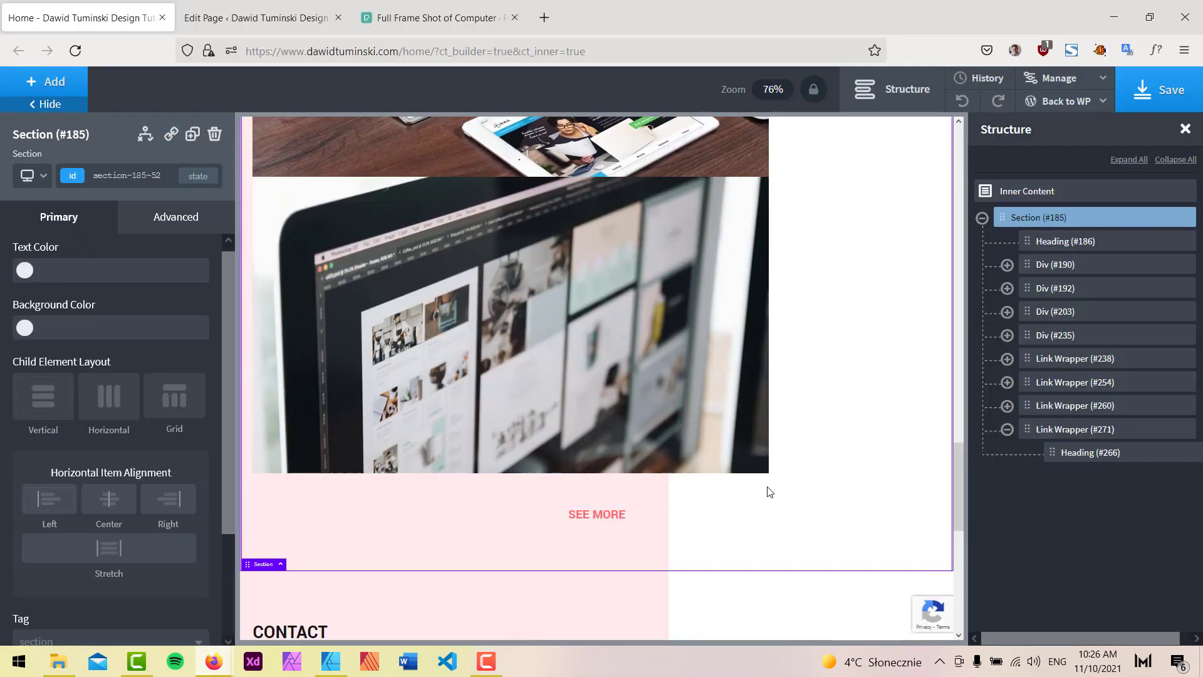
Set the SEE MORE heading's font size to 28 px and its font weight to 600.
scroll(769, 492, down, 3)
click(614, 327)
double_click(37, 464)
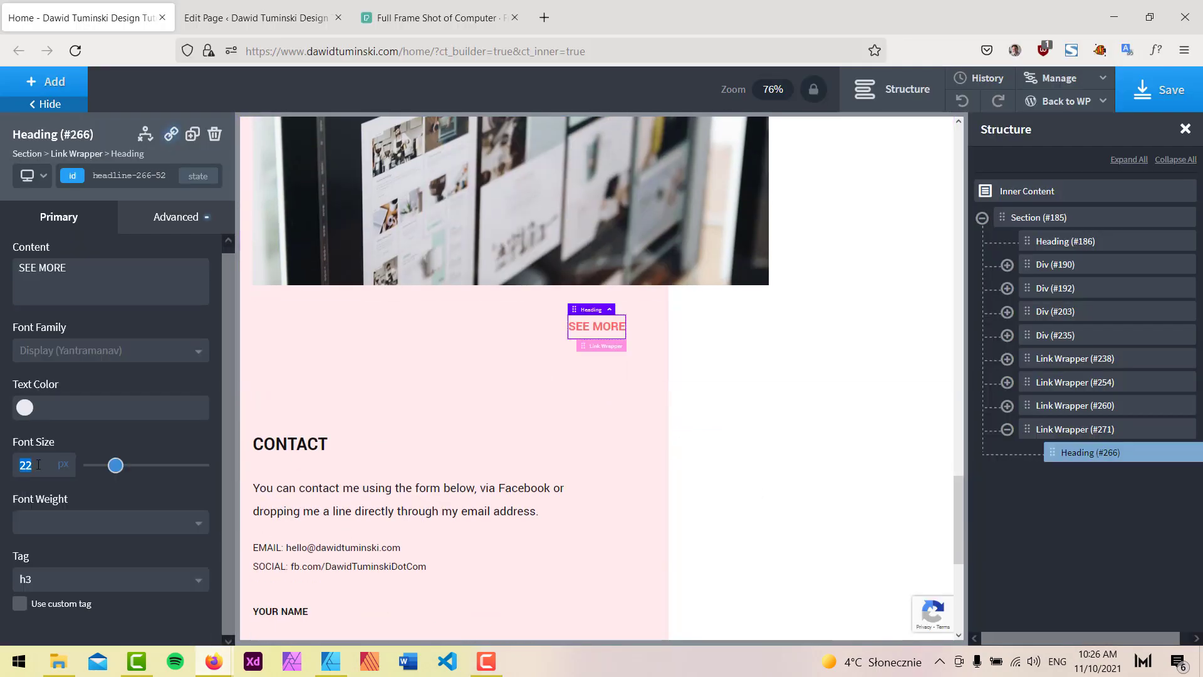
text(28)
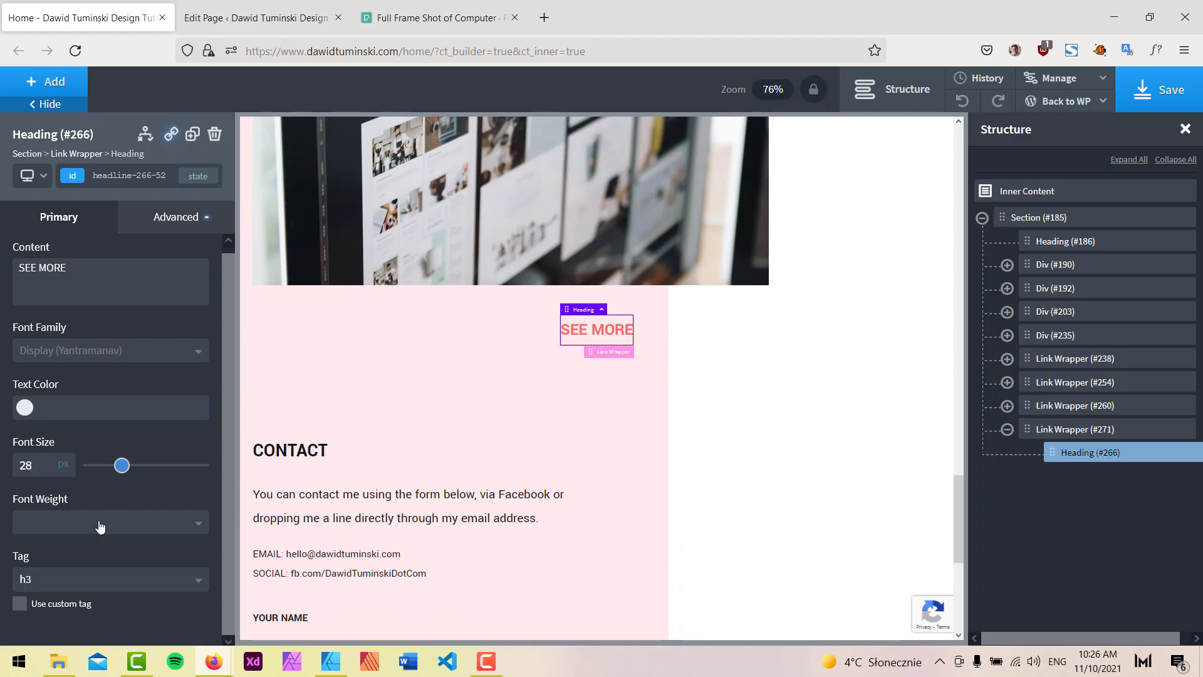
click(100, 526)
click(66, 570)
Preview the SEE MORE heading with the side panels hidden and set its font size to 22 px.
click(45, 105)
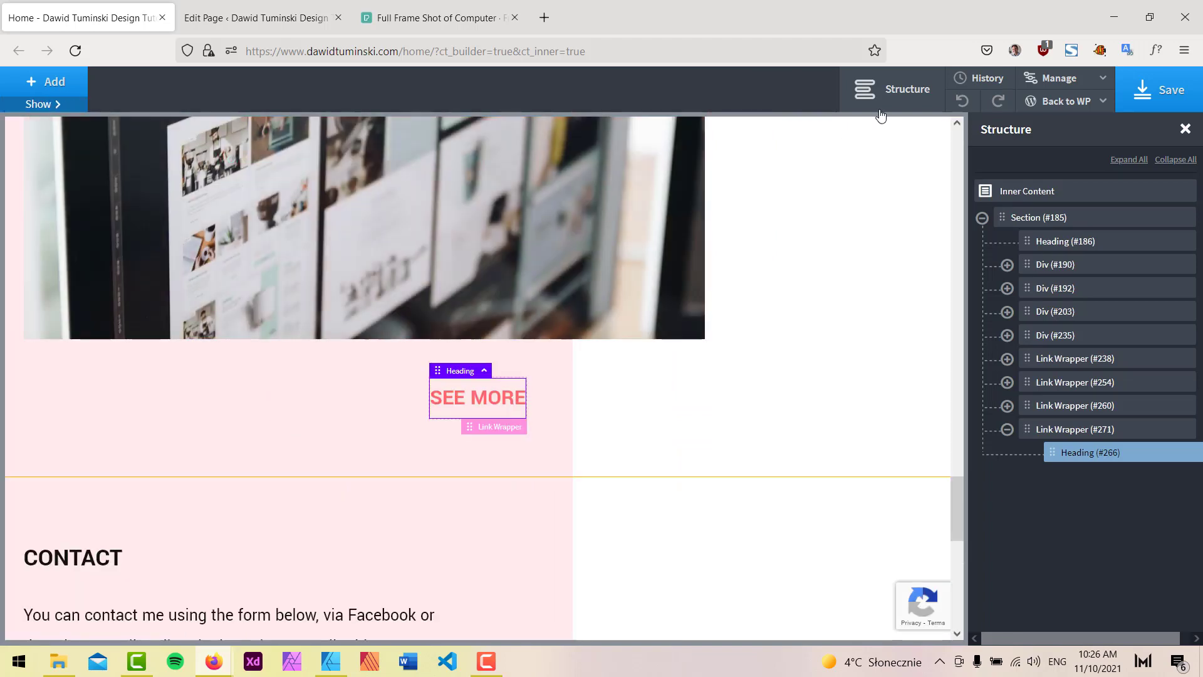
click(890, 100)
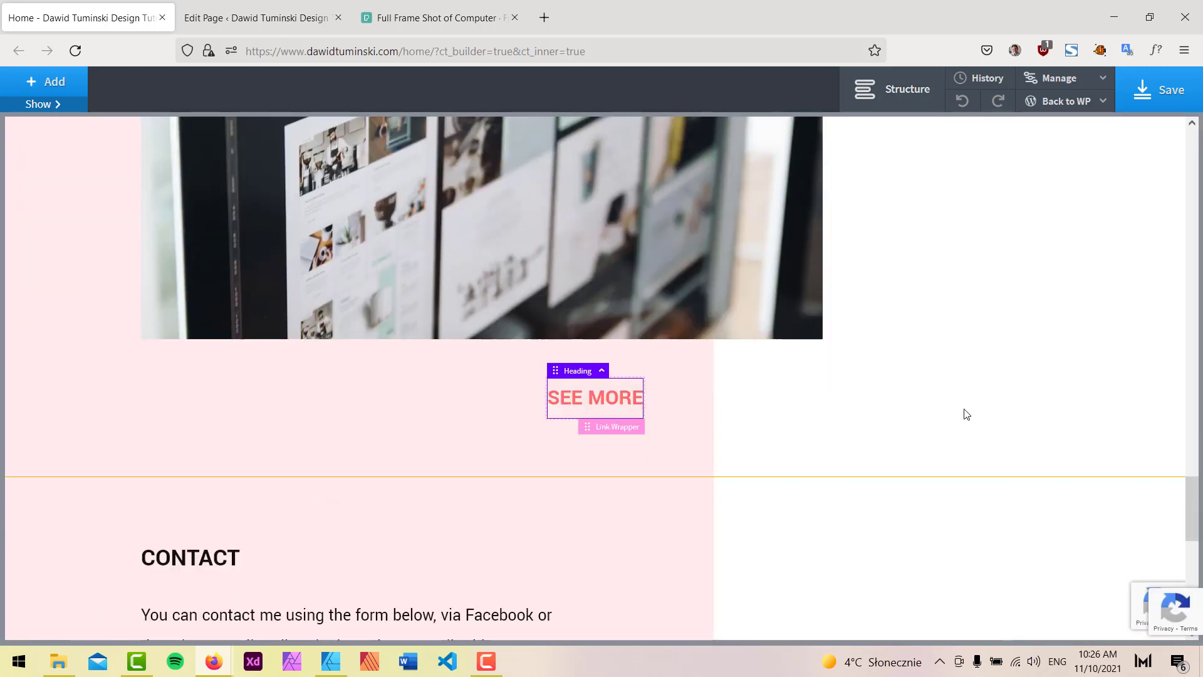
scroll(964, 414, down, 3)
click(60, 105)
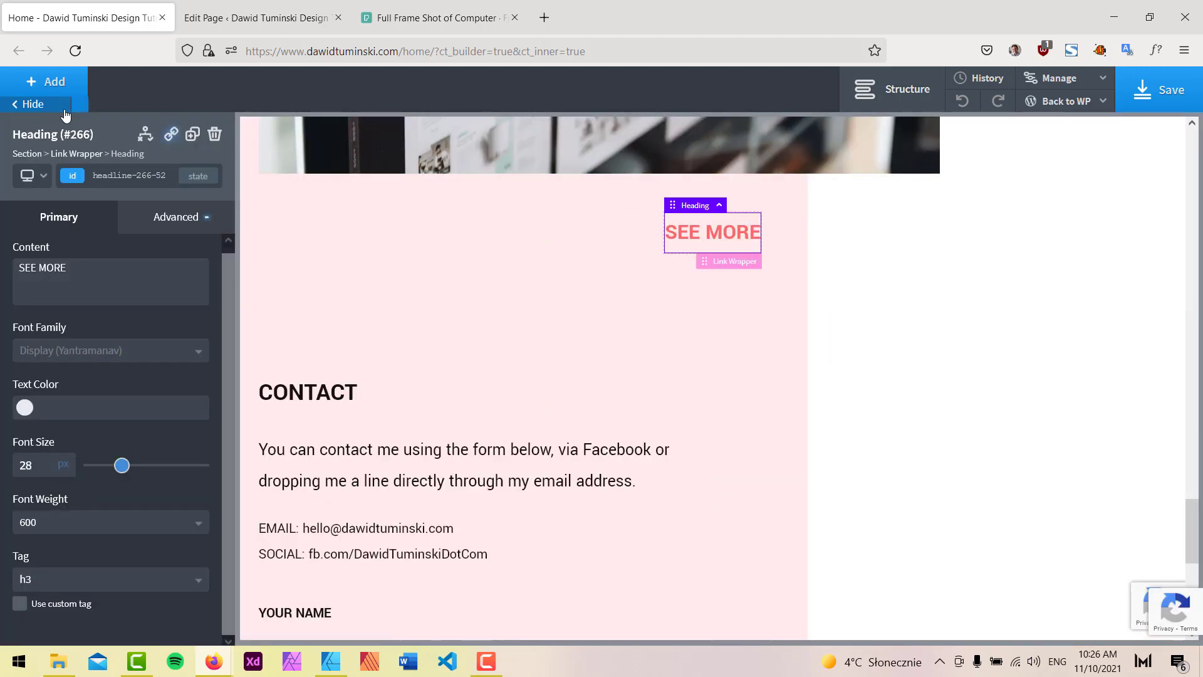
text(22)
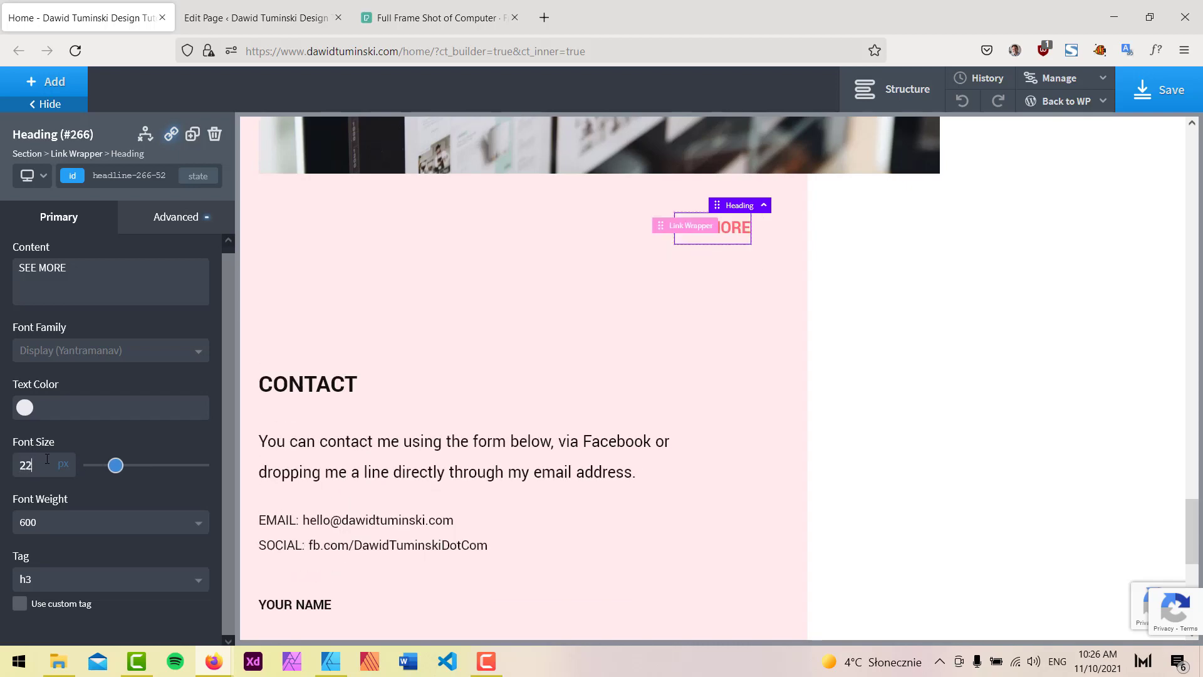
Review the Latest Work section at full width from its intro text to the SEE MORE link, and save the page.
click(55, 108)
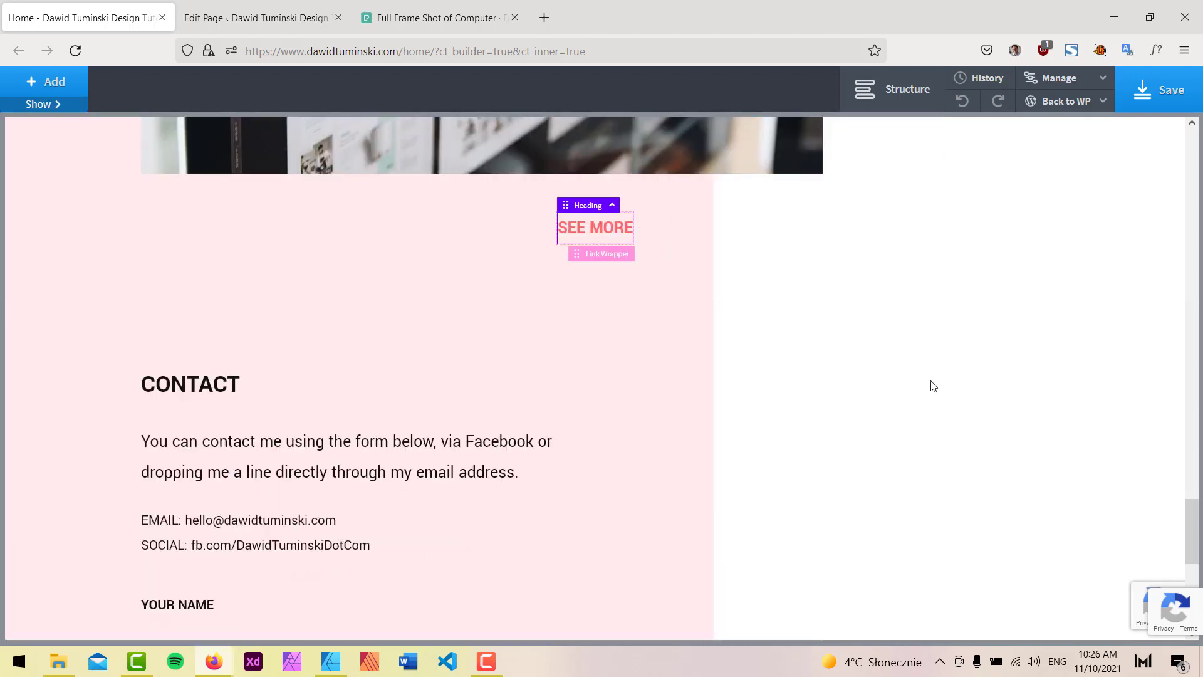
scroll(997, 453, up, 7)
scroll(965, 450, up, 7)
scroll(734, 389, down, 7)
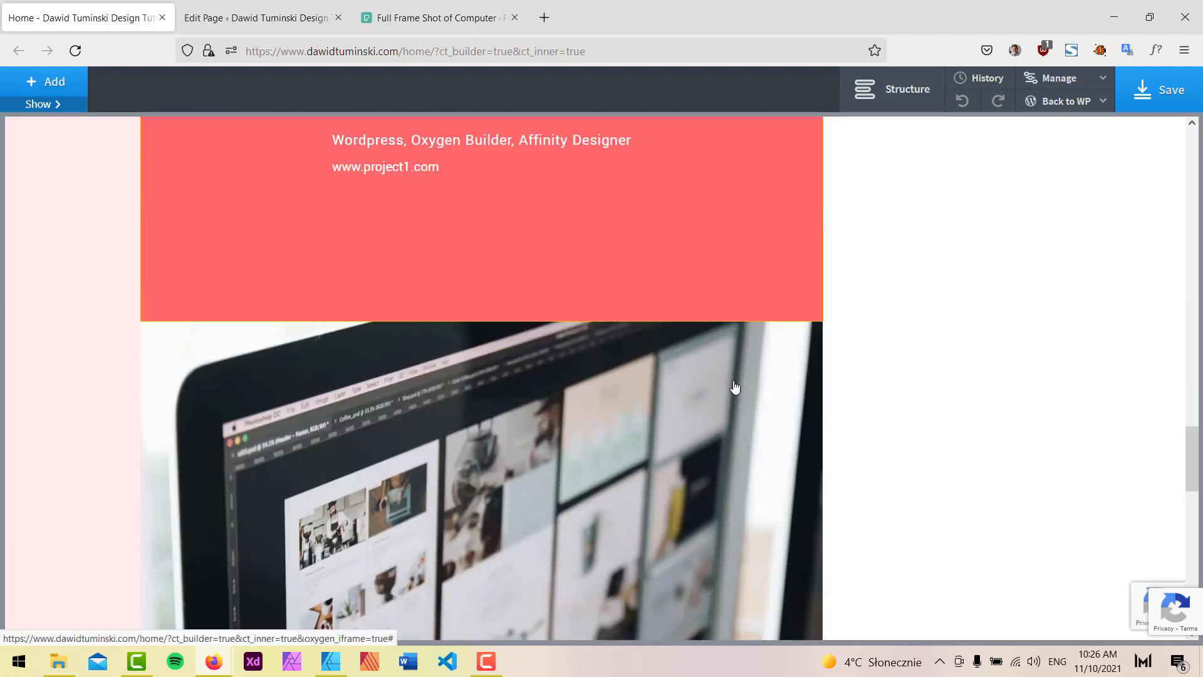
scroll(742, 437, up, 8)
scroll(742, 437, up, 9)
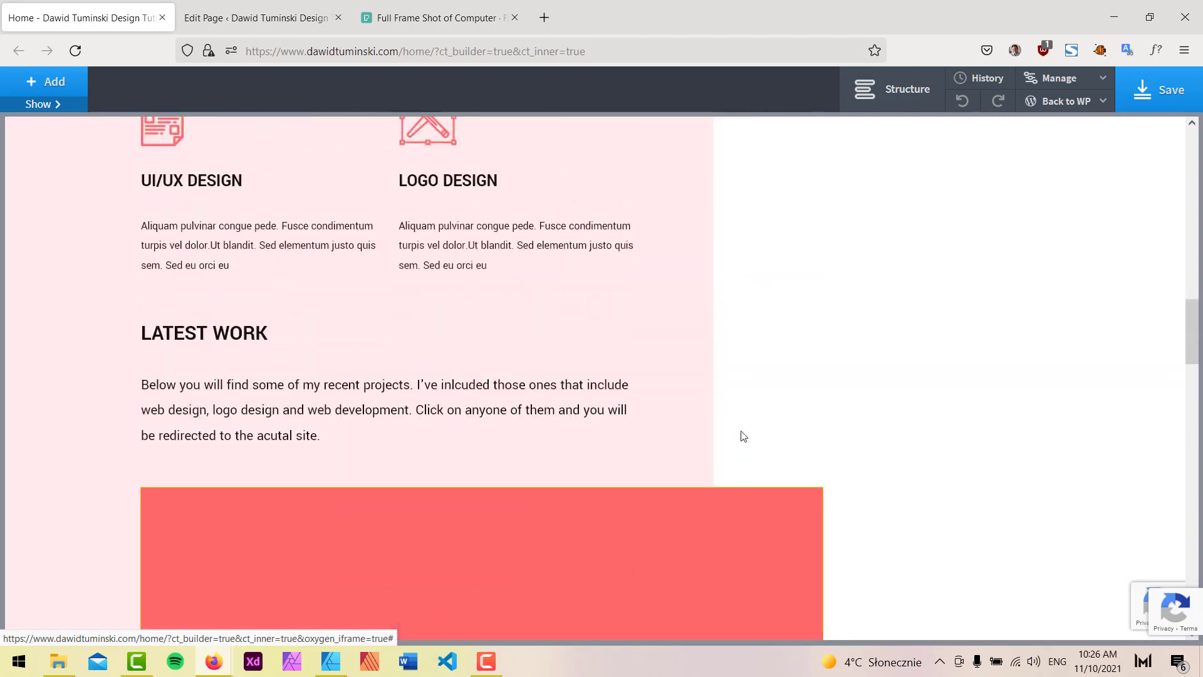
scroll(742, 437, down, 18)
scroll(742, 437, down, 1)
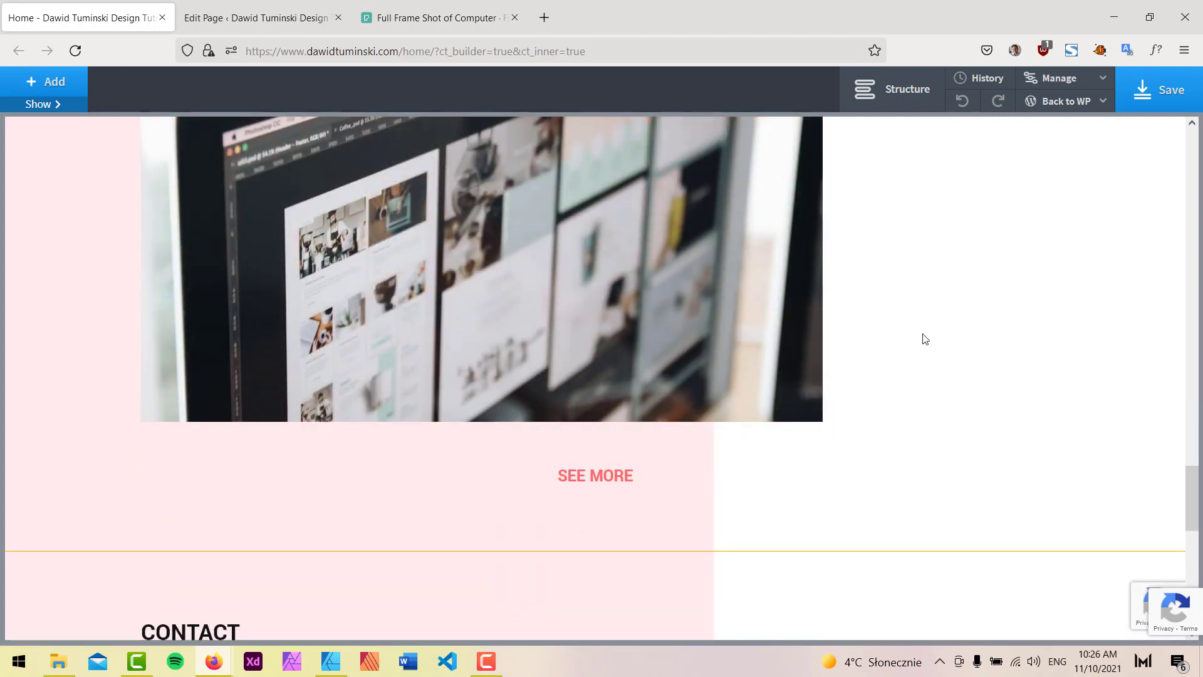
click(1138, 89)
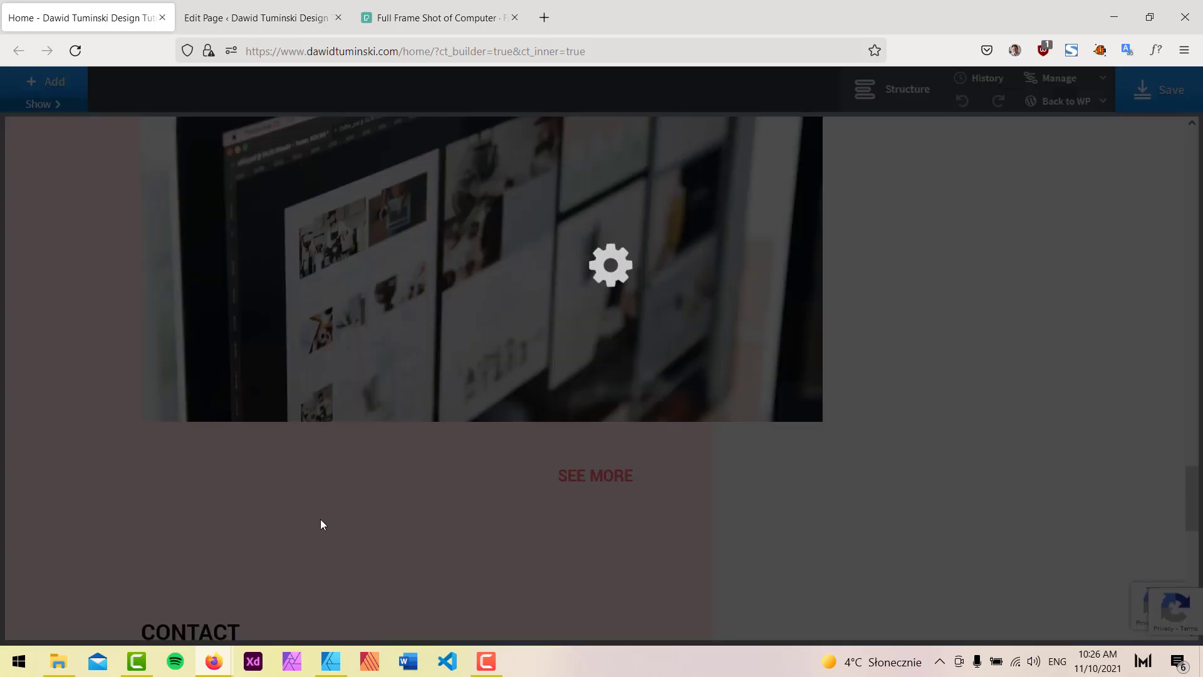